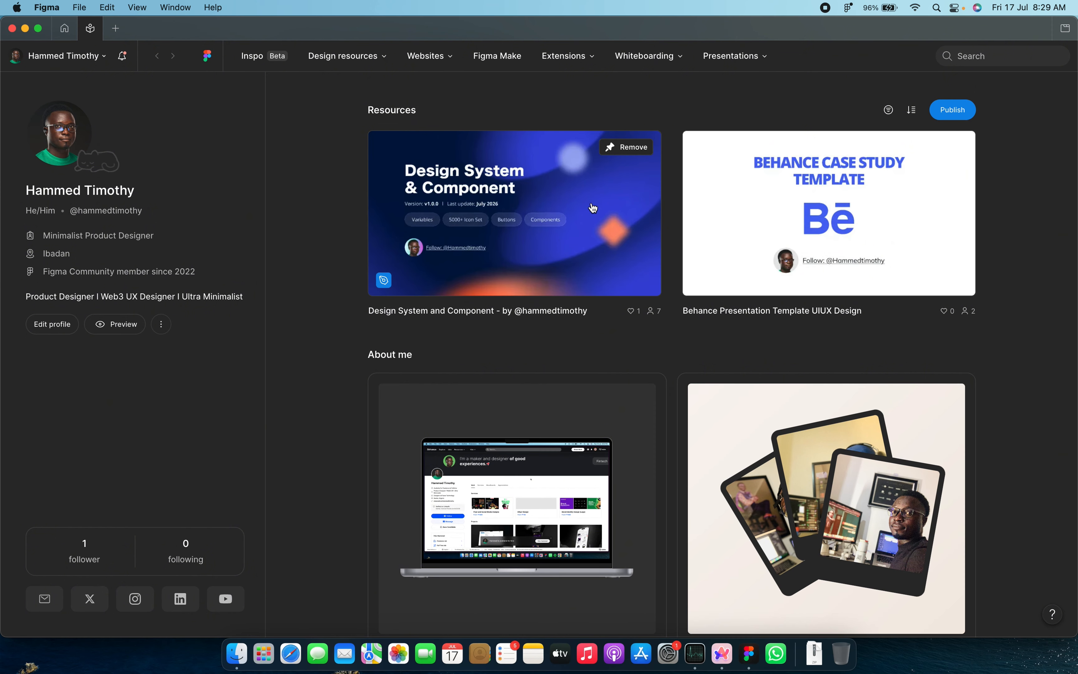
Step: Review the page list in the Design System and Component resource's preview and open the resource as a draft in the UX PRO team
click(565, 255)
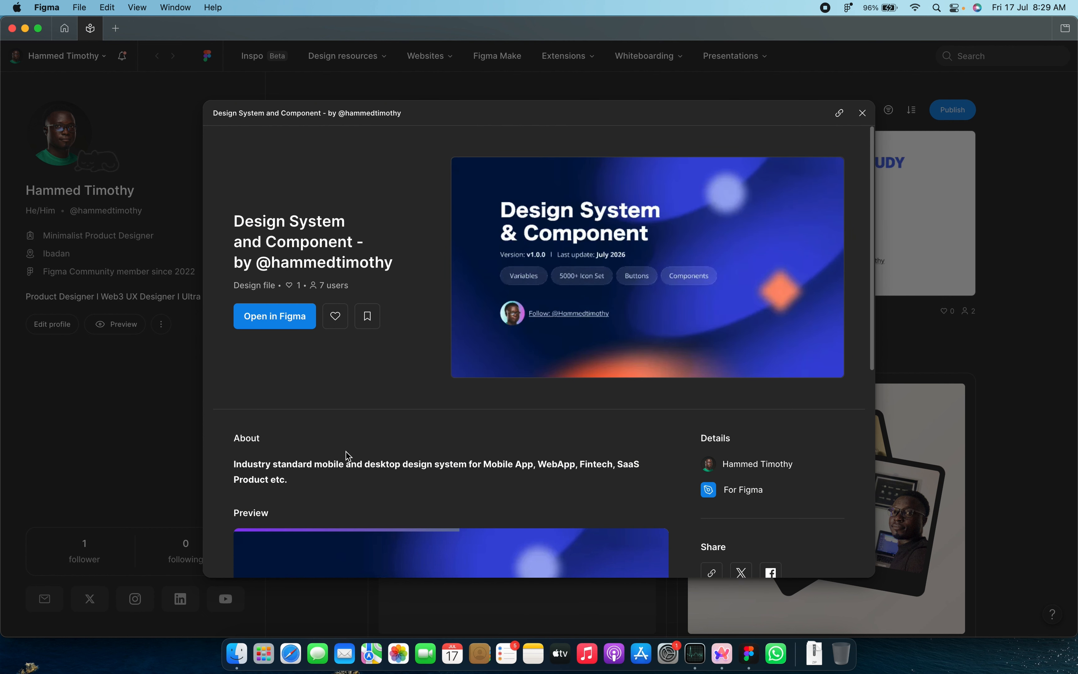
scroll(349, 455, down, 6)
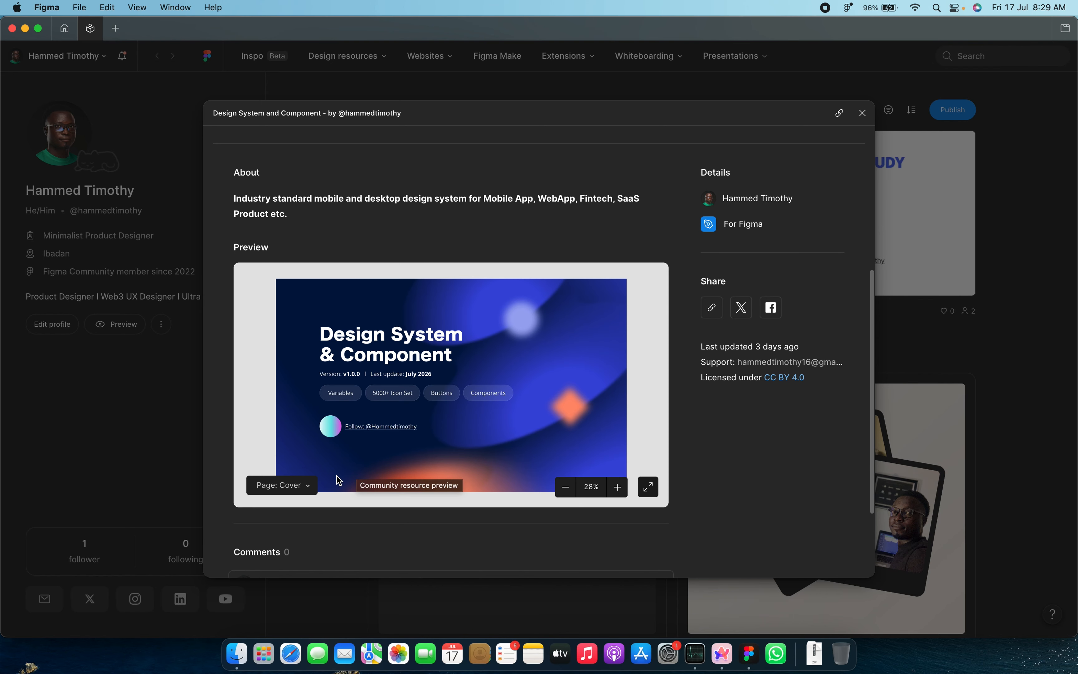
click(306, 491)
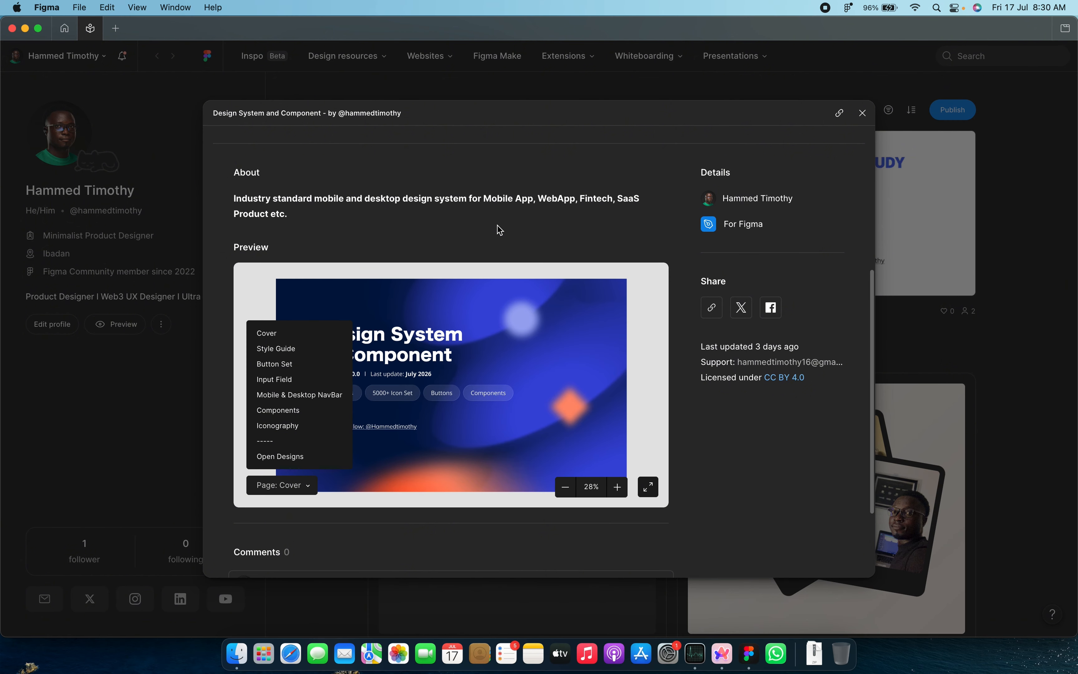
scroll(499, 229, up, 6)
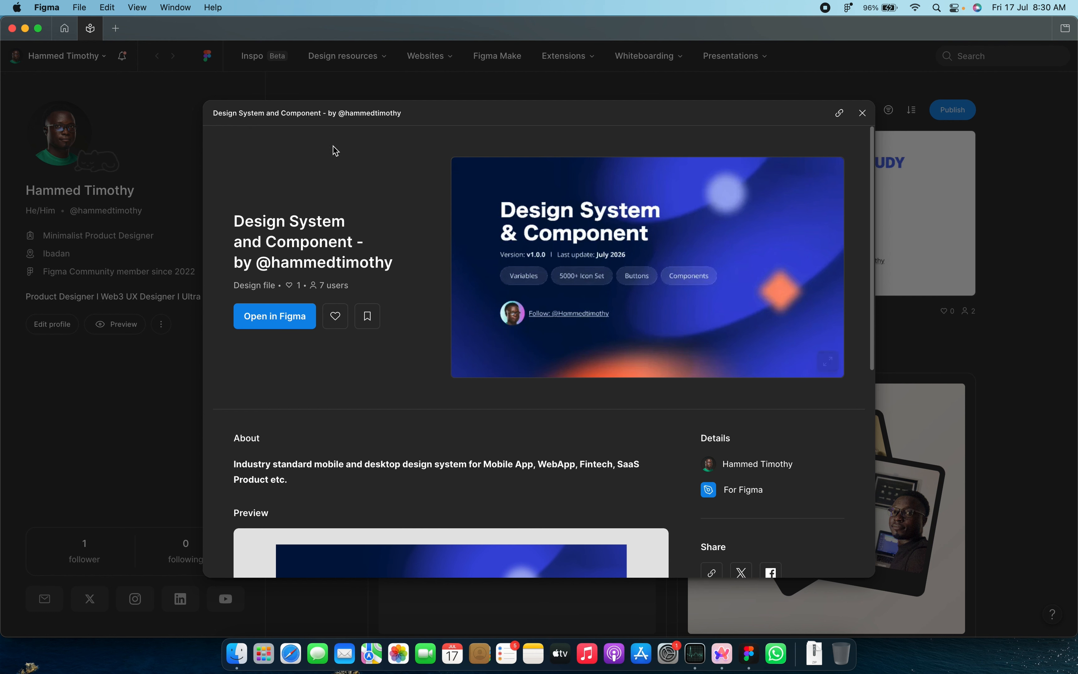
click(281, 324)
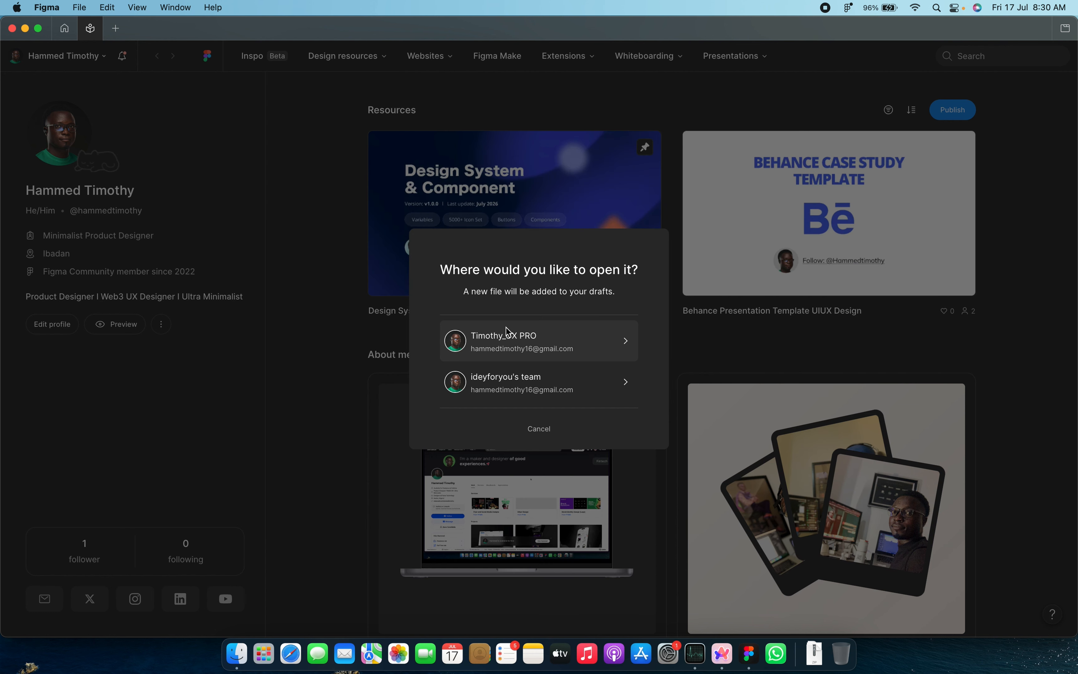
click(522, 342)
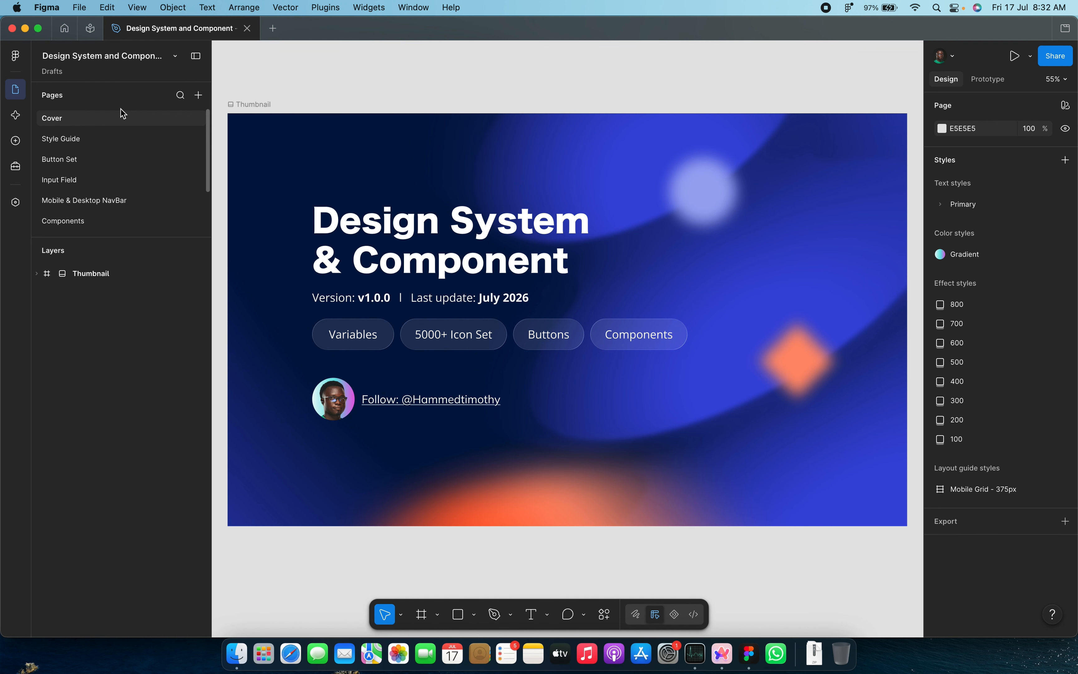
Step: Open the Style Guide page and examine the color palettes in the Colors frame
click(68, 141)
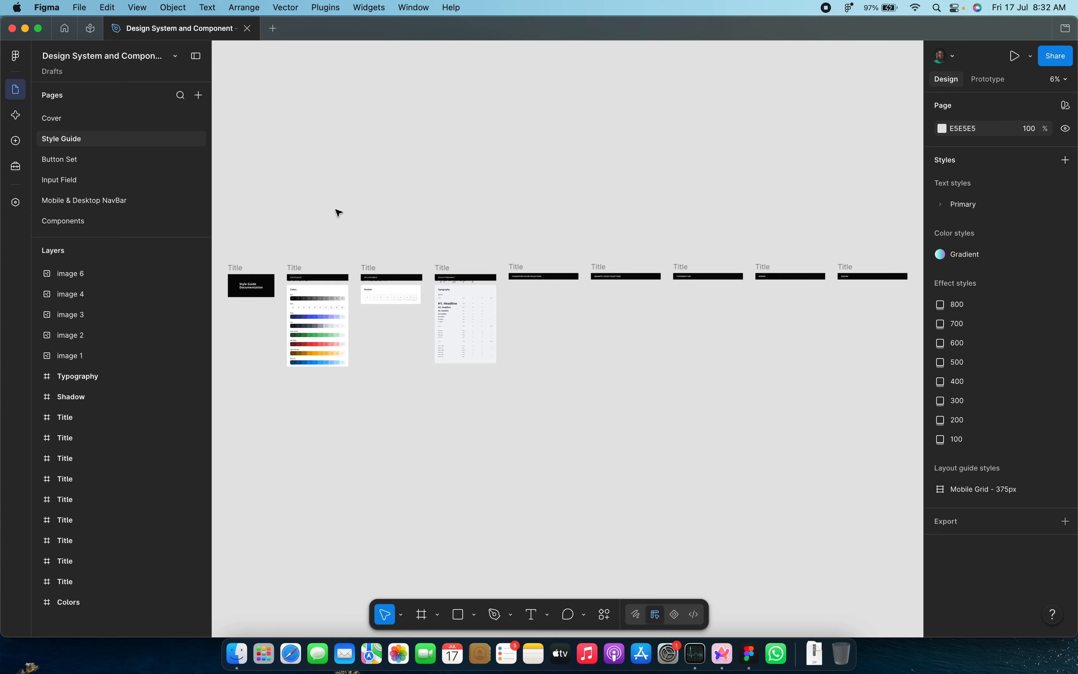
scroll(252, 258, up, 5)
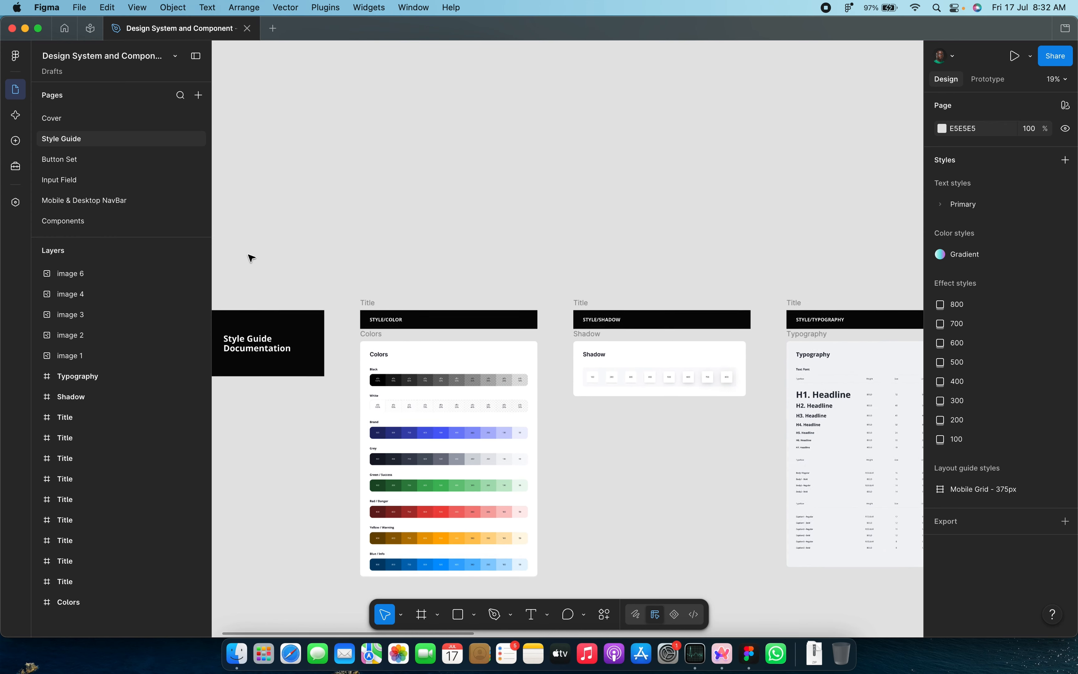
scroll(460, 342, up, 3)
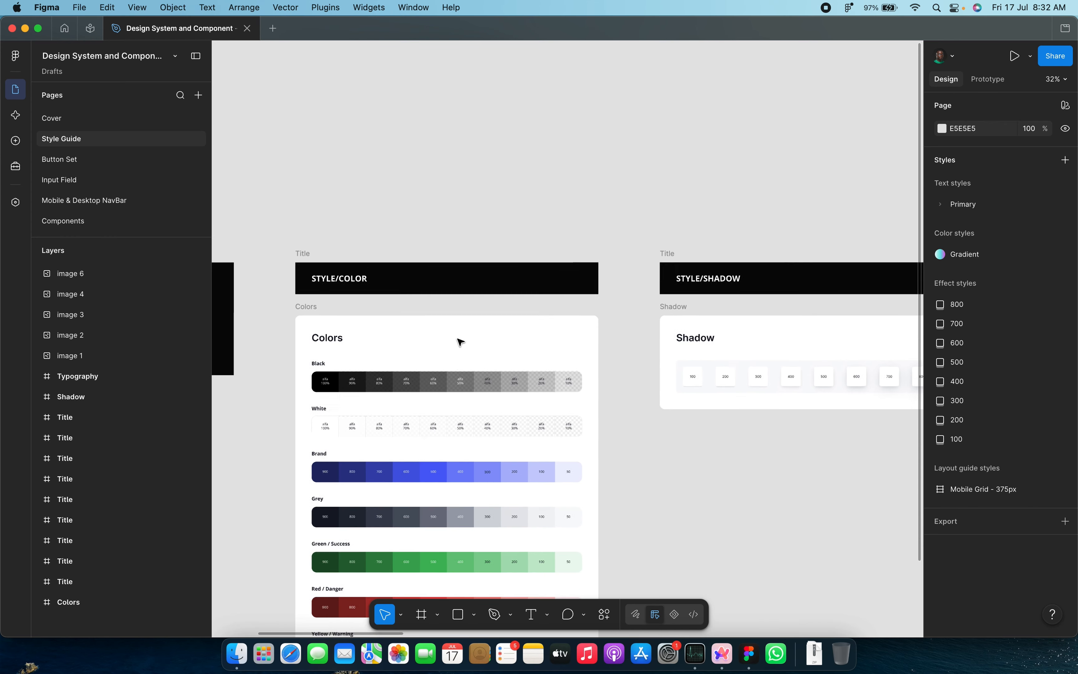
scroll(461, 341, down, 3)
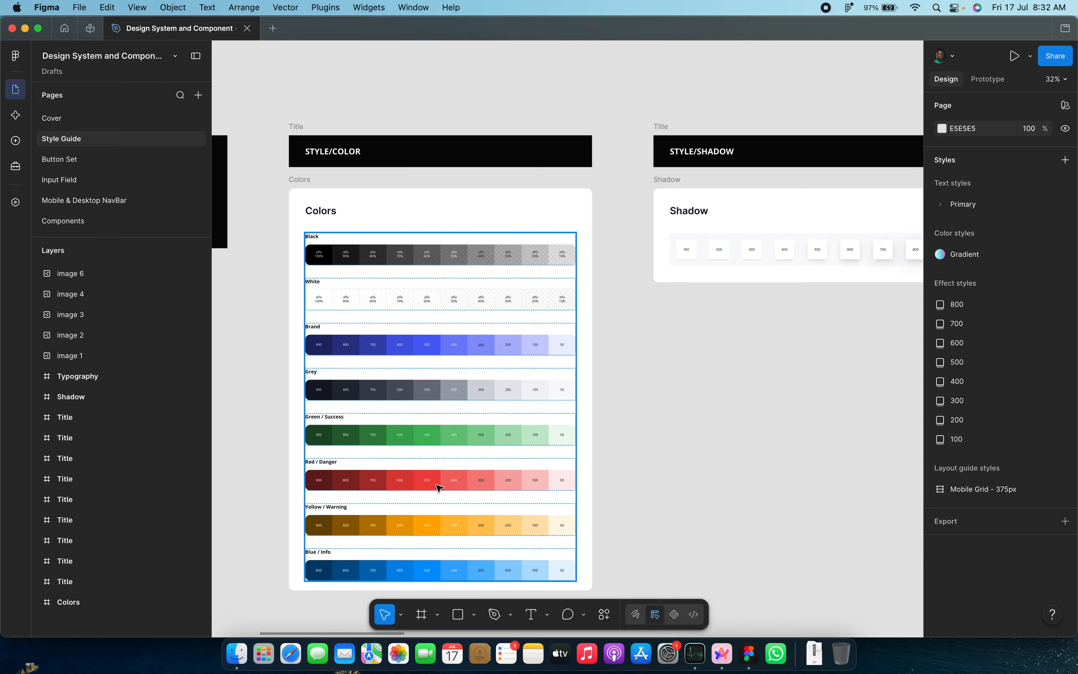
scroll(440, 503, down, 2)
Step: Examine the shadow samples from 100 to 800 in the Shadow frame
scroll(440, 503, right, 5)
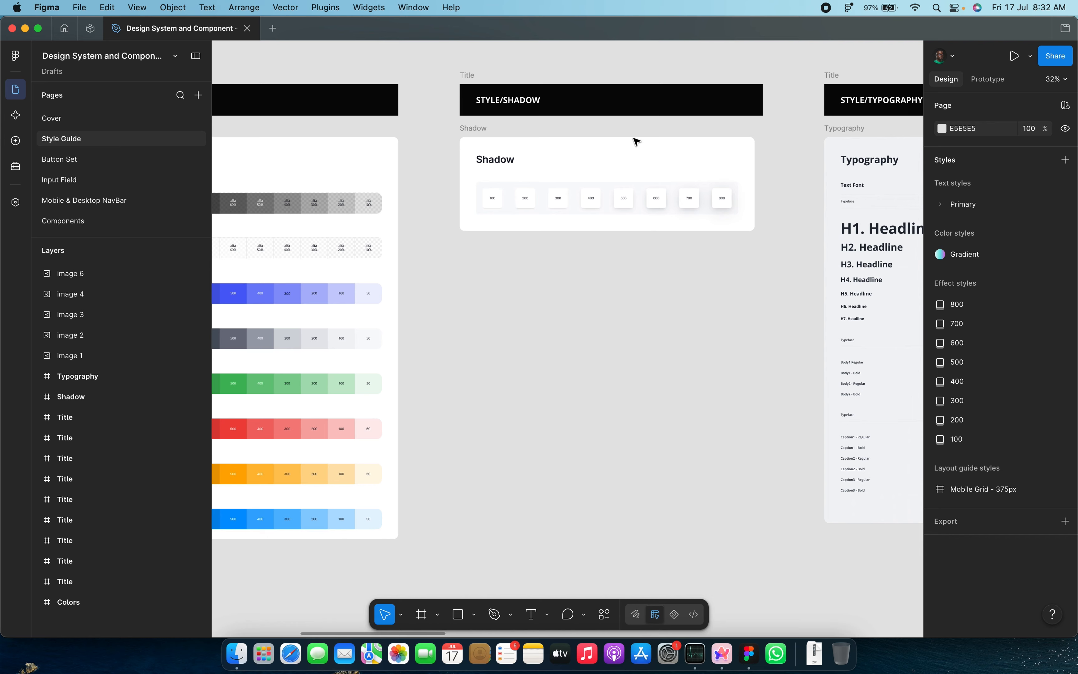
scroll(580, 140, up, 5)
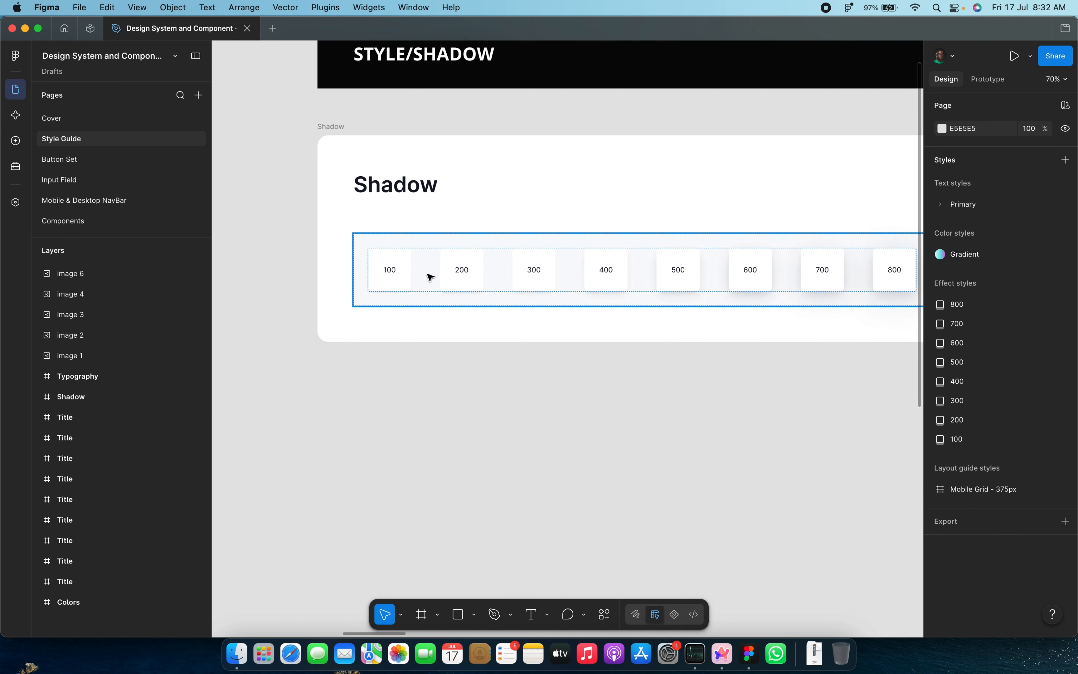
scroll(429, 277, up, 3)
scroll(429, 277, down, 2)
scroll(429, 277, up, 3)
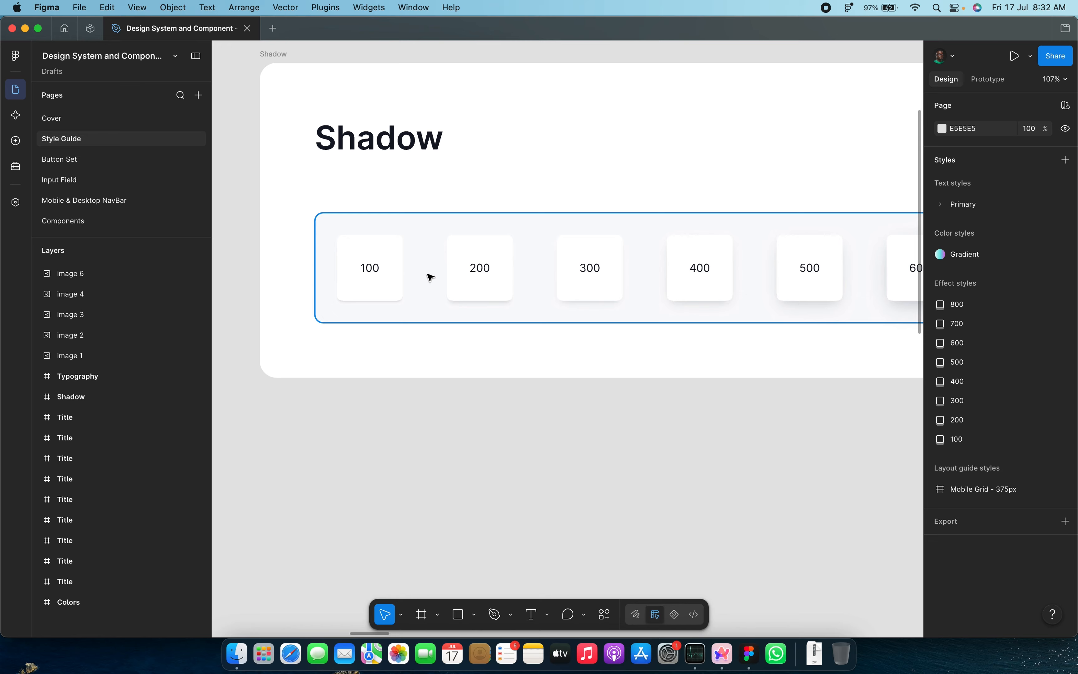
scroll(771, 239, right, 3)
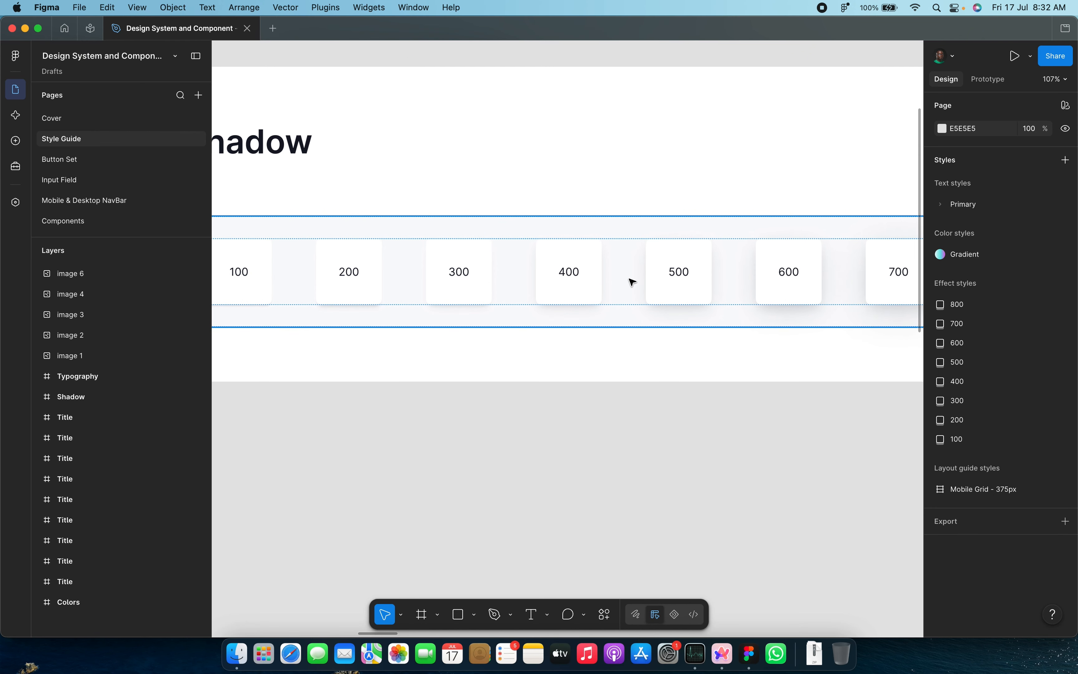
scroll(605, 303, down, 3)
scroll(605, 303, down, 4)
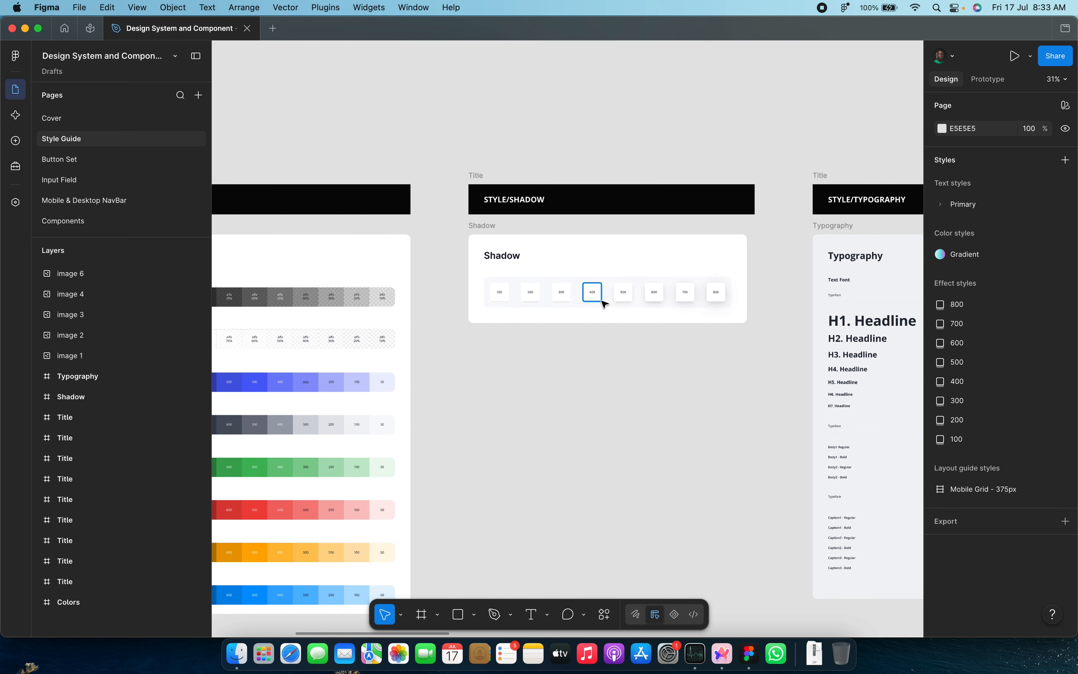
scroll(605, 303, up, 3)
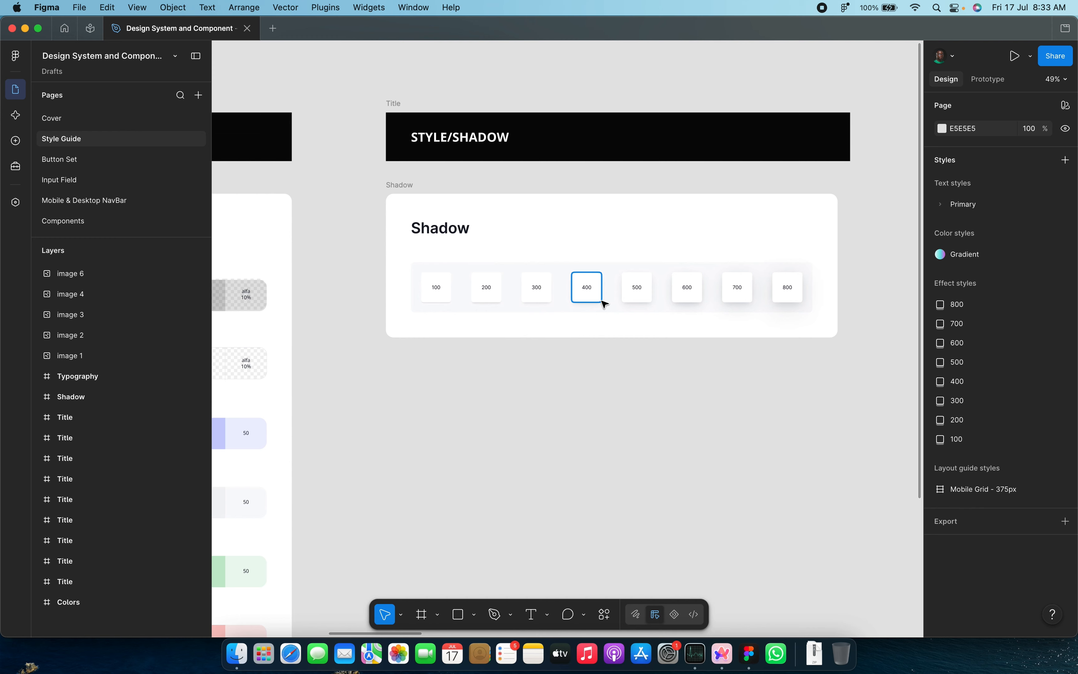
Step: Examine the headline, body and caption styles in the Typography frame of the style guide
scroll(605, 303, down, 5)
scroll(602, 303, left, 2)
scroll(602, 303, right, 5)
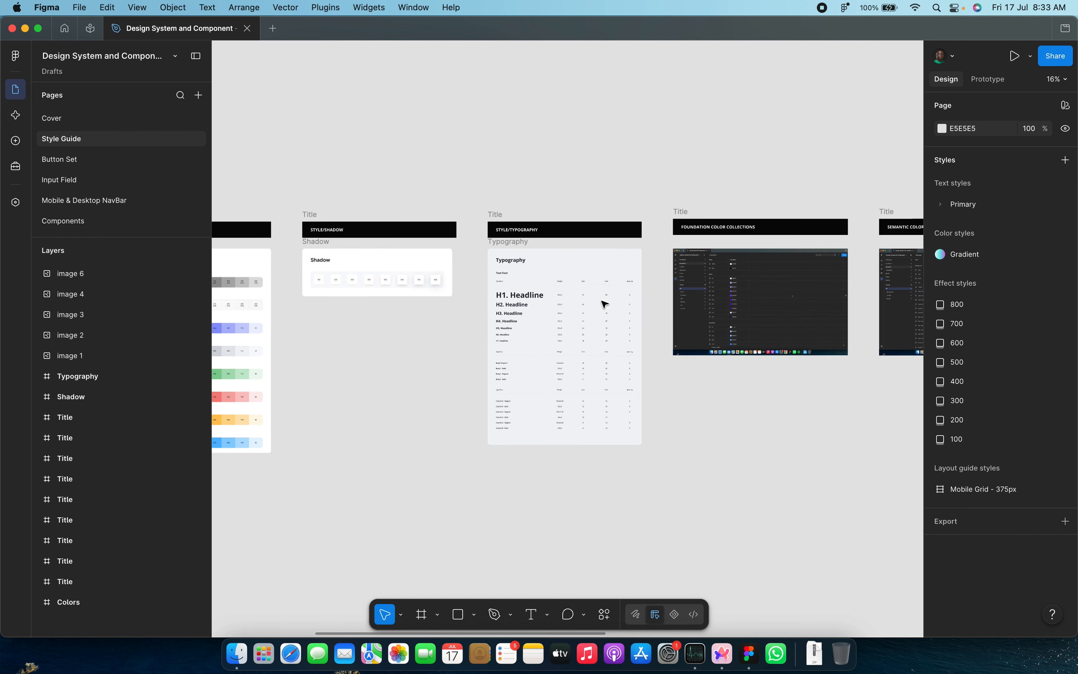
scroll(533, 243, up, 5)
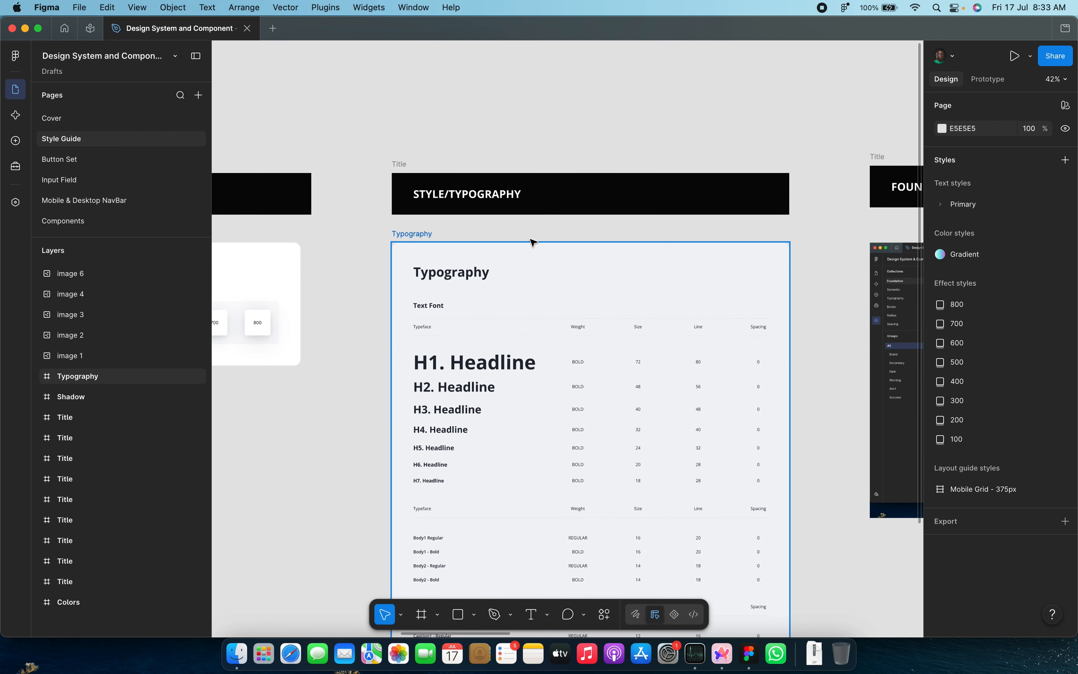
scroll(533, 243, down, 3)
scroll(532, 241, down, 2)
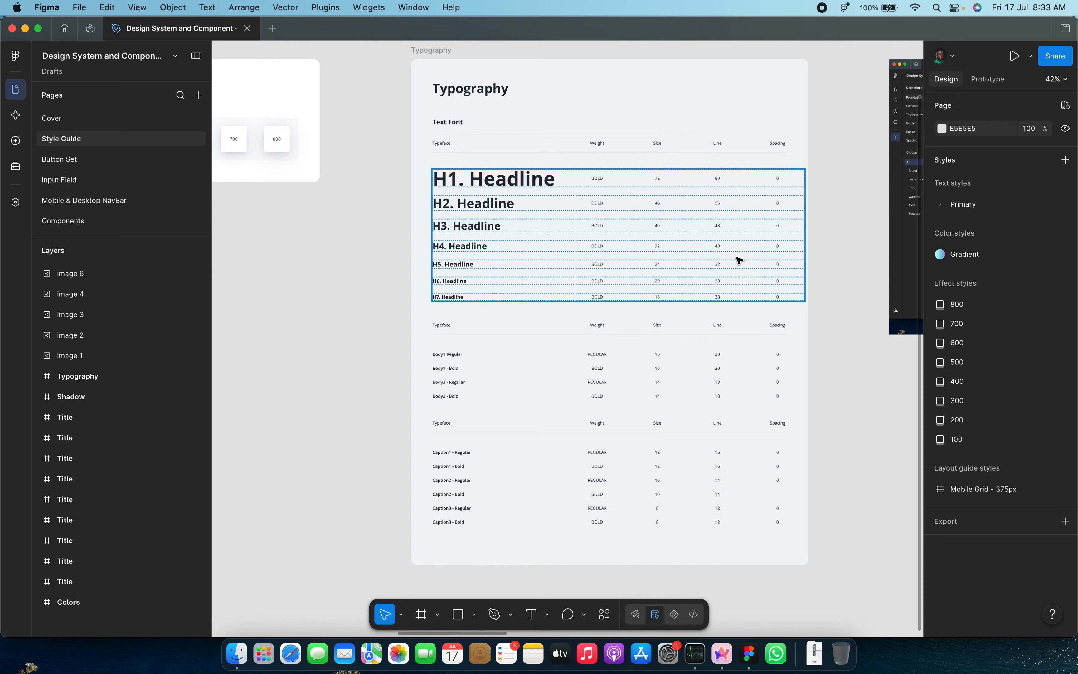
scroll(456, 284, down, 5)
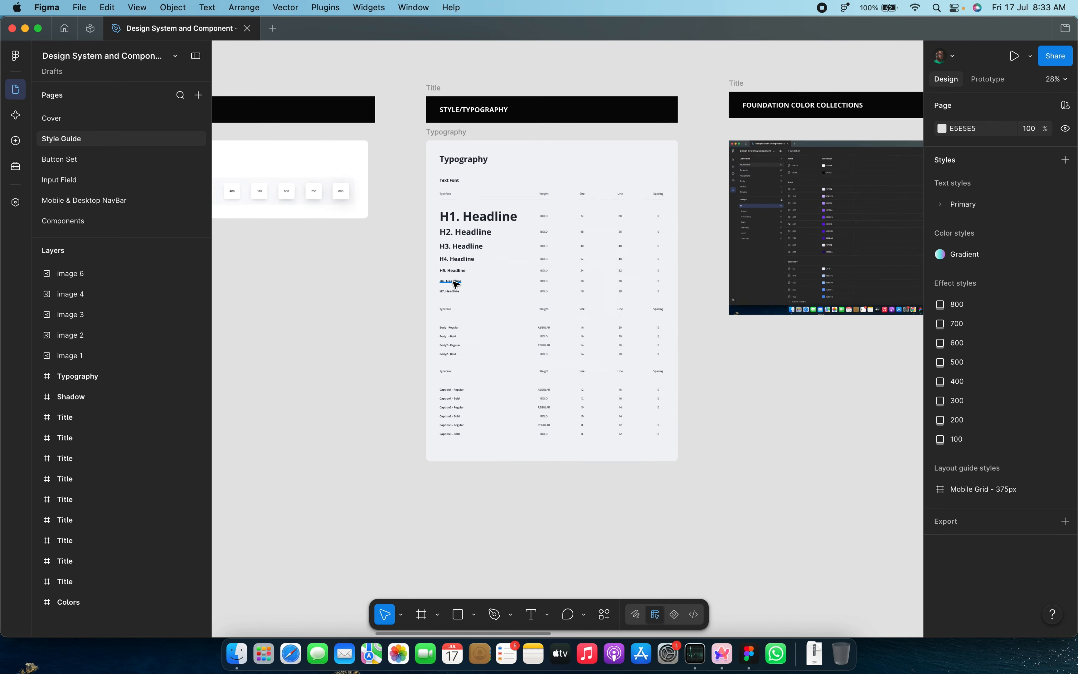
Step: Inspect the Foundation Color Collections image up close, including its collections, groups and color variables
scroll(455, 284, right, 5)
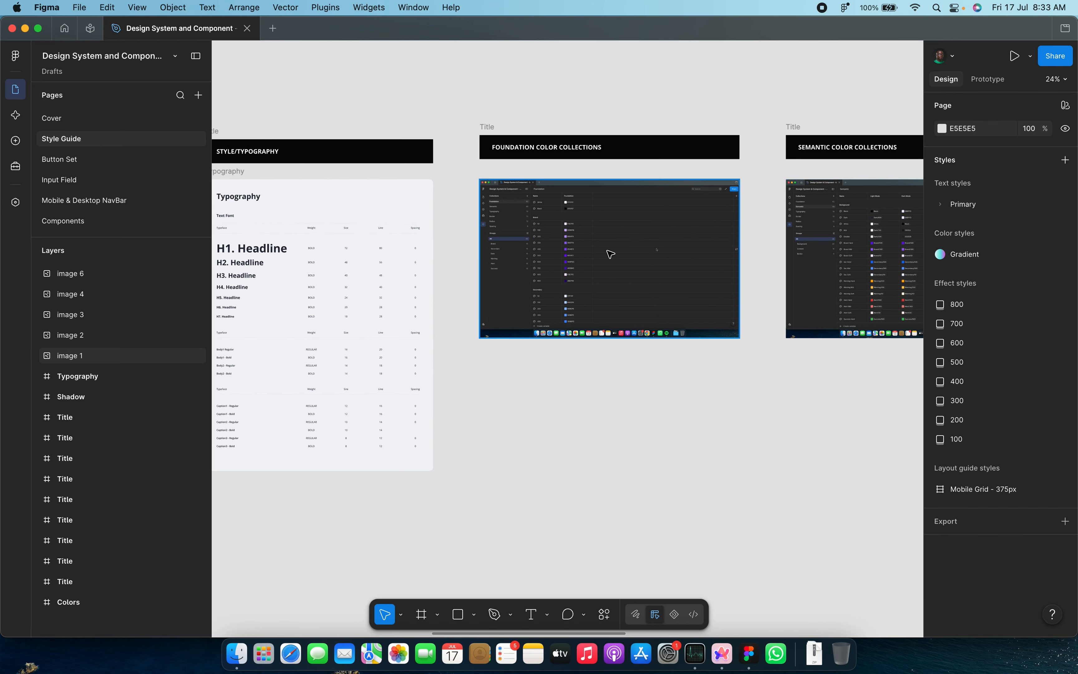
scroll(533, 225, up, 5)
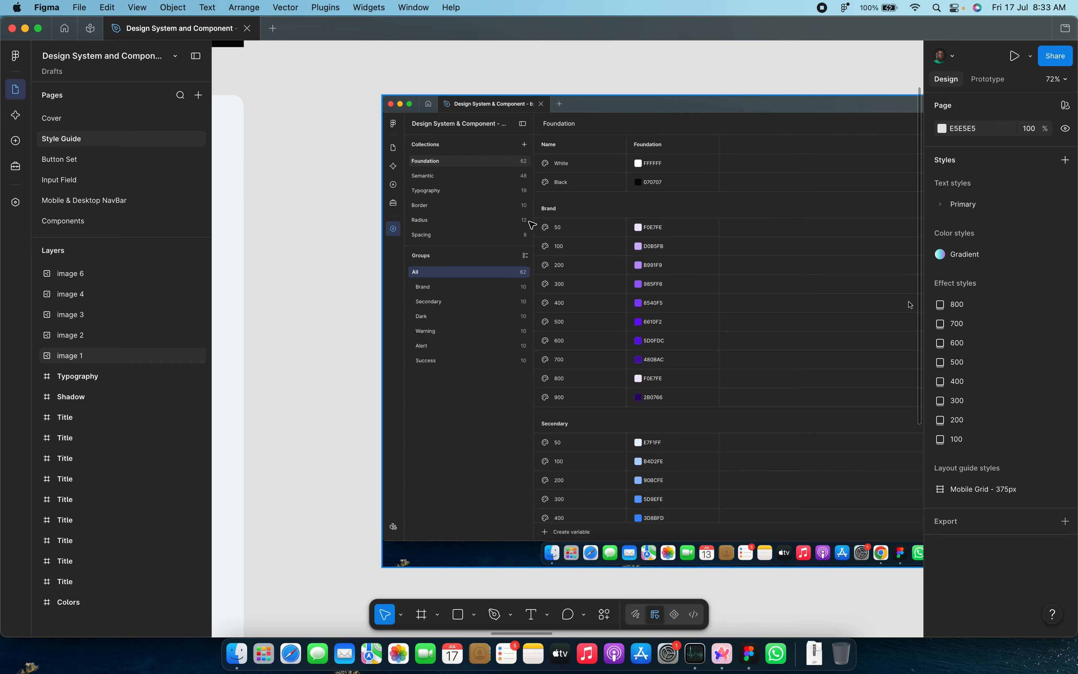
scroll(533, 225, up, 3)
scroll(533, 225, down, 5)
Step: Inspect the Semantic Color Collections image up close, including its light and dark mode color variables
scroll(533, 225, right, 10)
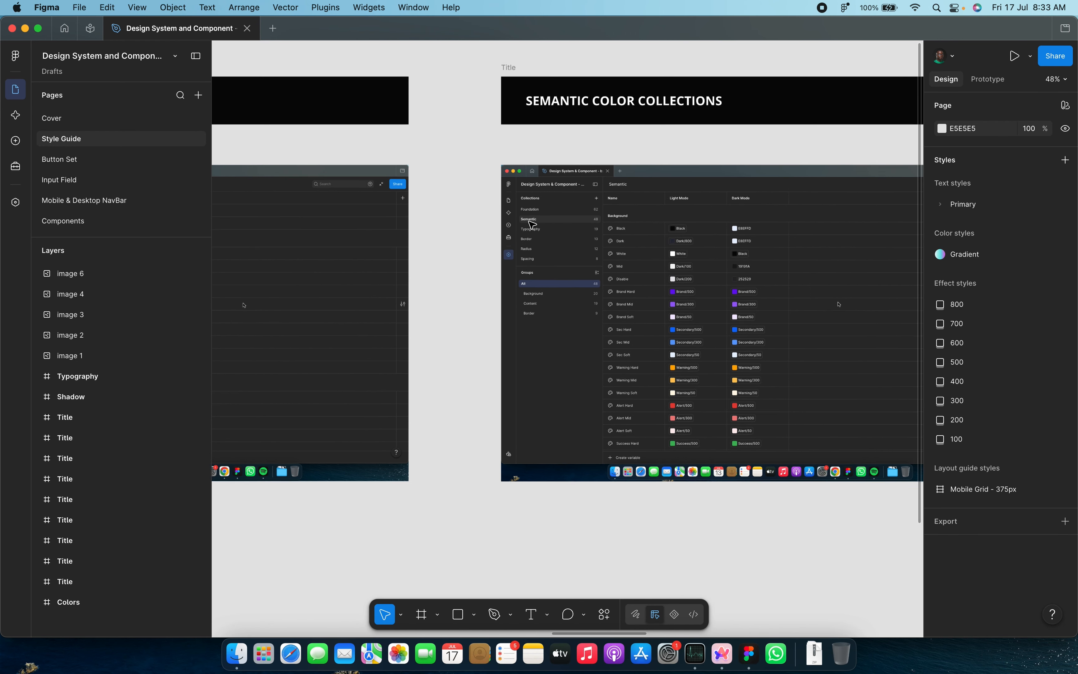
scroll(565, 211, up, 5)
scroll(567, 212, down, 5)
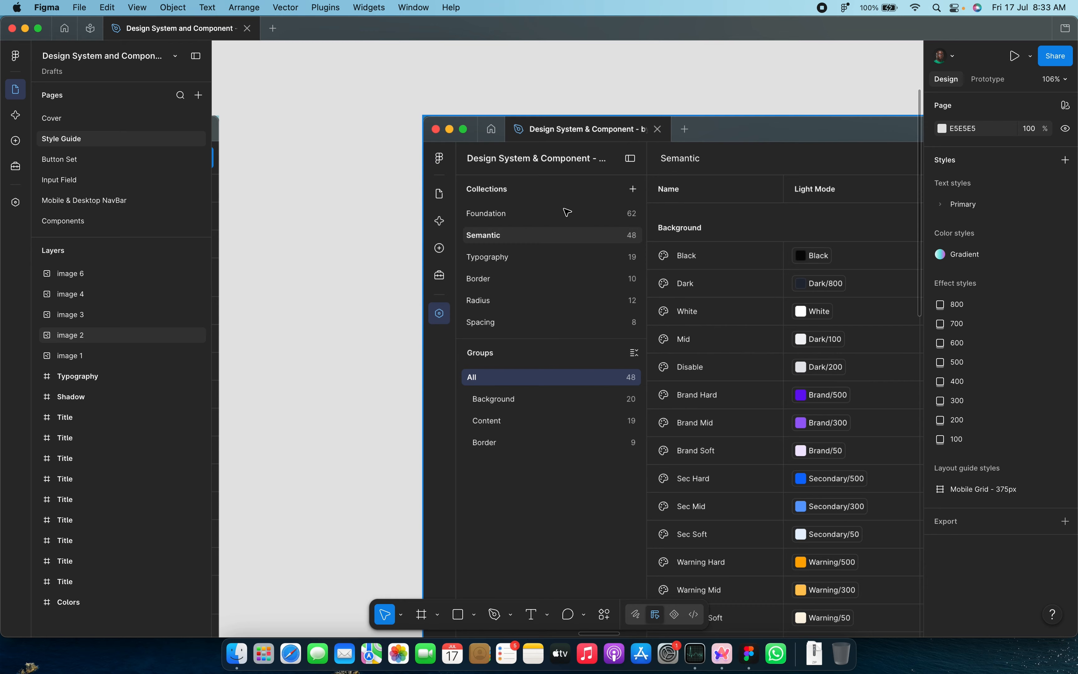
scroll(567, 212, up, 5)
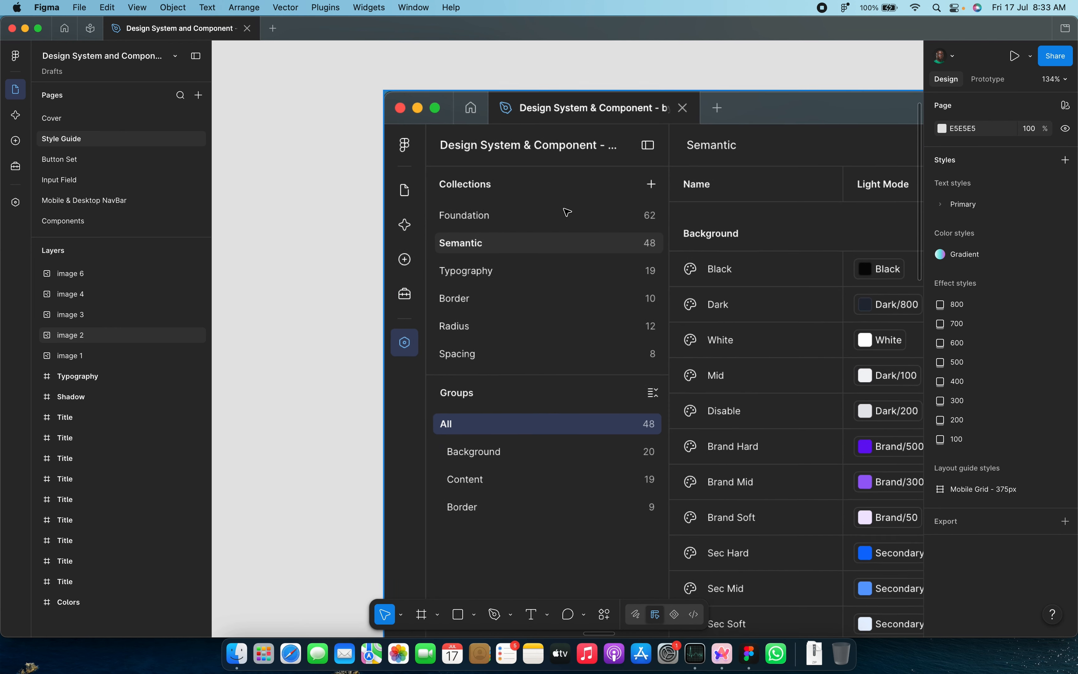
scroll(567, 212, down, 3)
scroll(567, 212, down, 1)
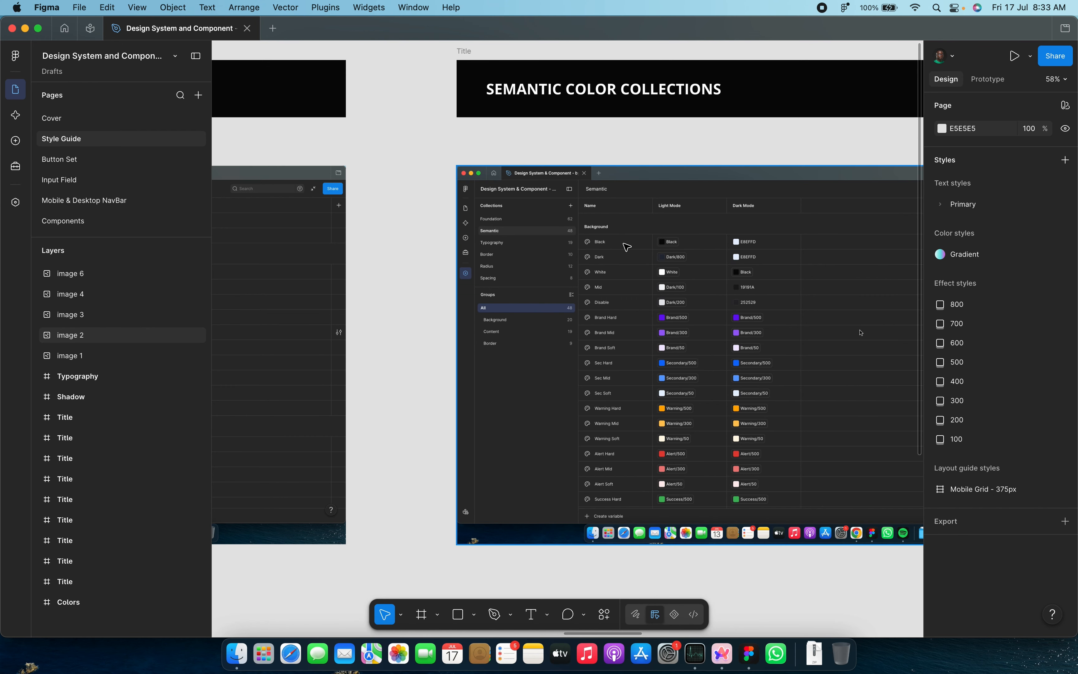
Step: Inspect the Typography Set image, including its font family, style and size variables for desktop and mobile
scroll(649, 263, right, 15)
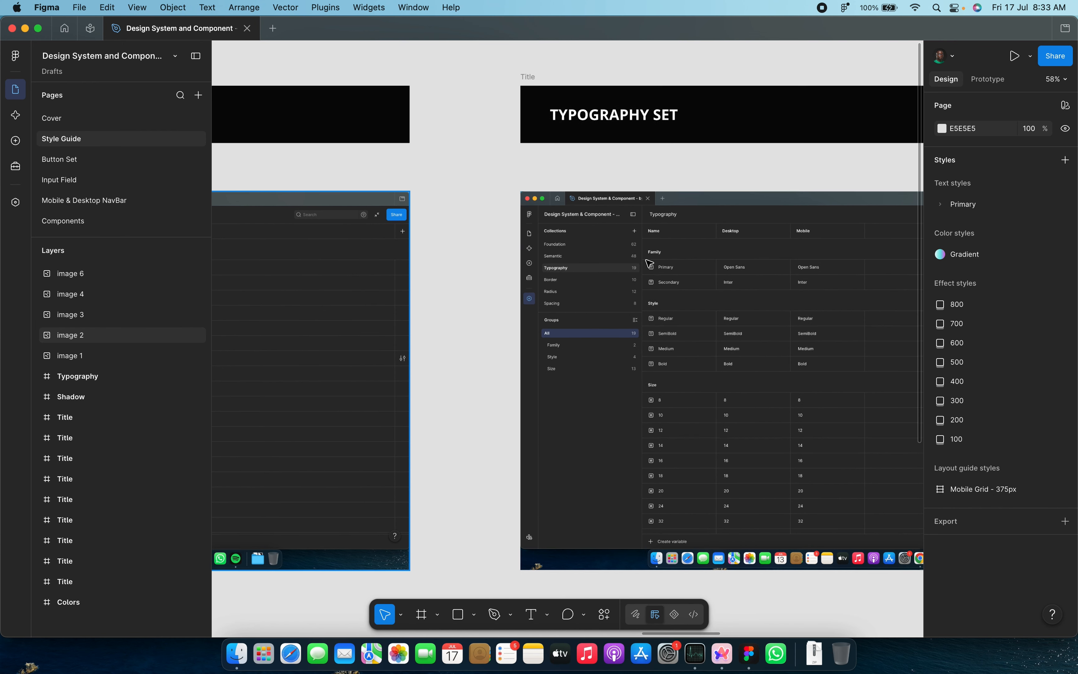
scroll(615, 272, up, 10)
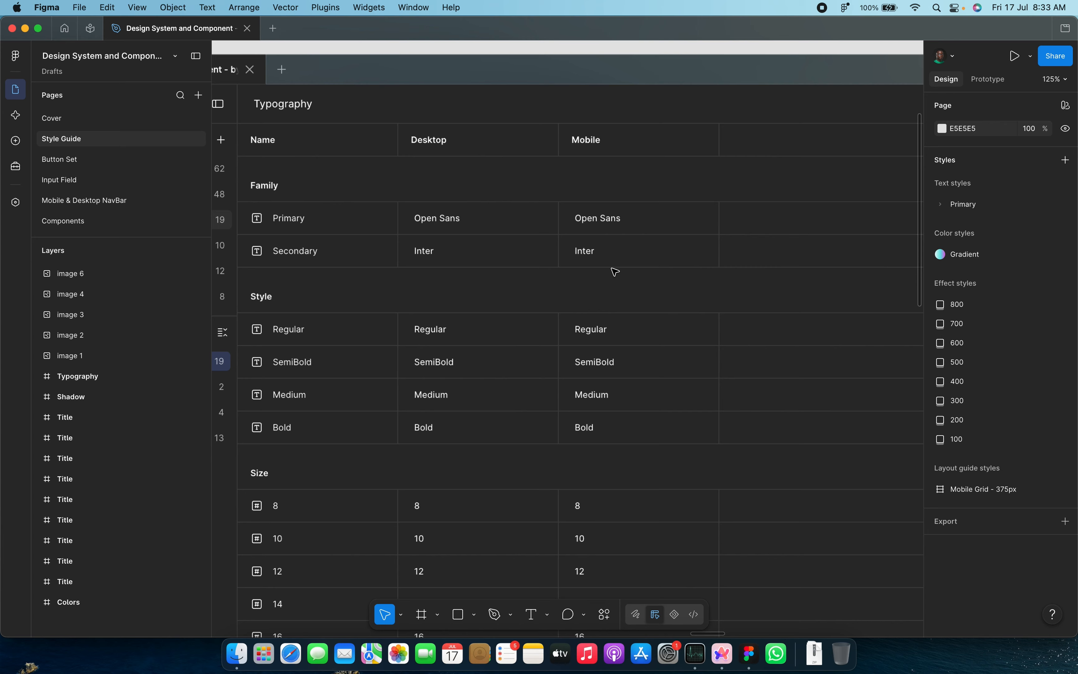
scroll(616, 272, down, 5)
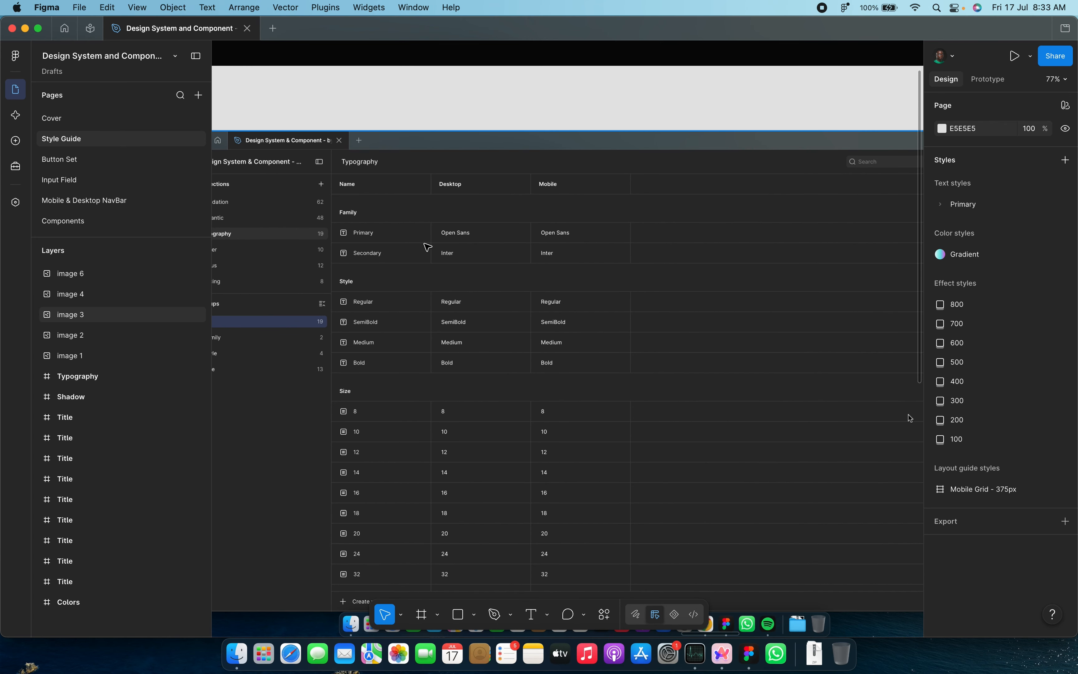
scroll(474, 400, down, 8)
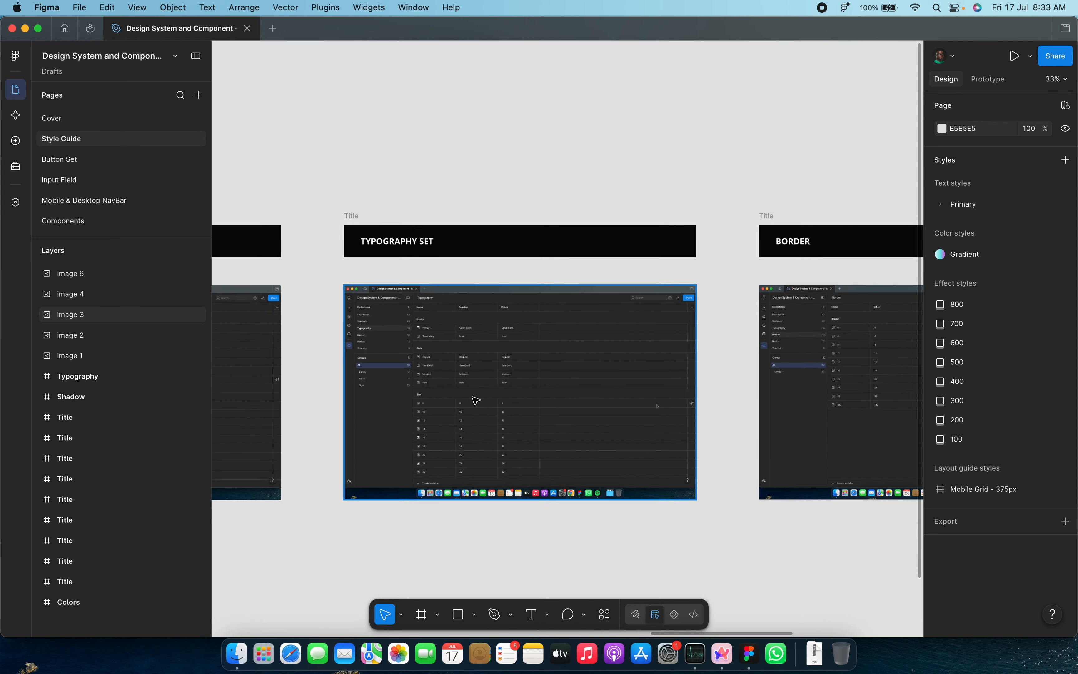
Step: Inspect the variable tables in the Border and Spacing images at the end of the style guide
scroll(474, 400, right, 5)
scroll(532, 383, up, 10)
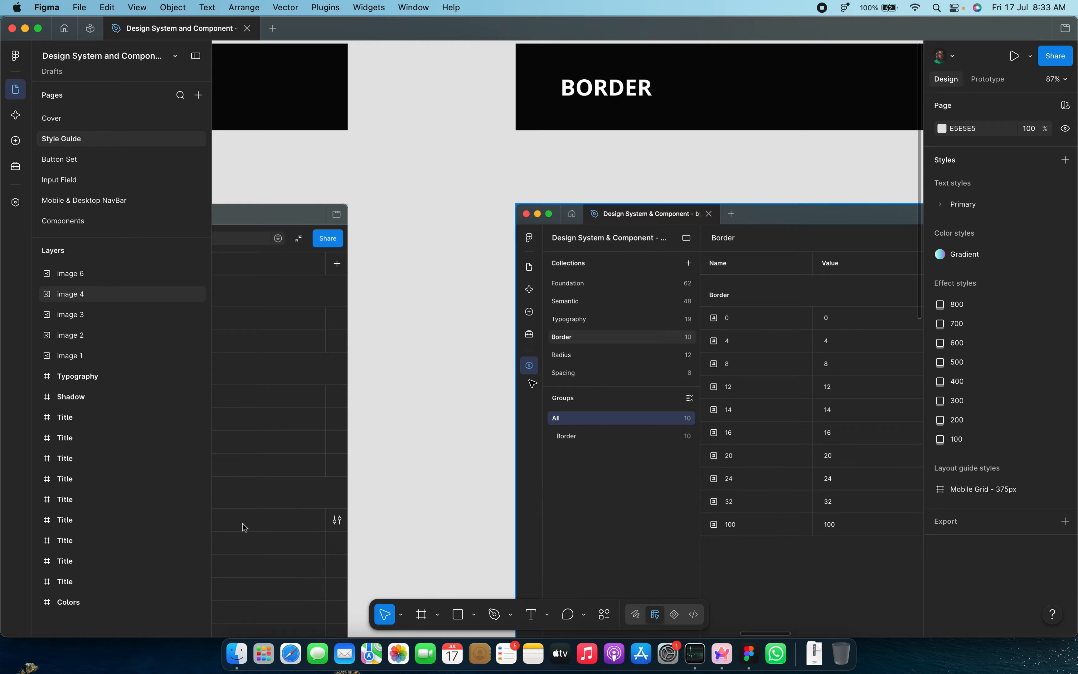
scroll(533, 384, down, 15)
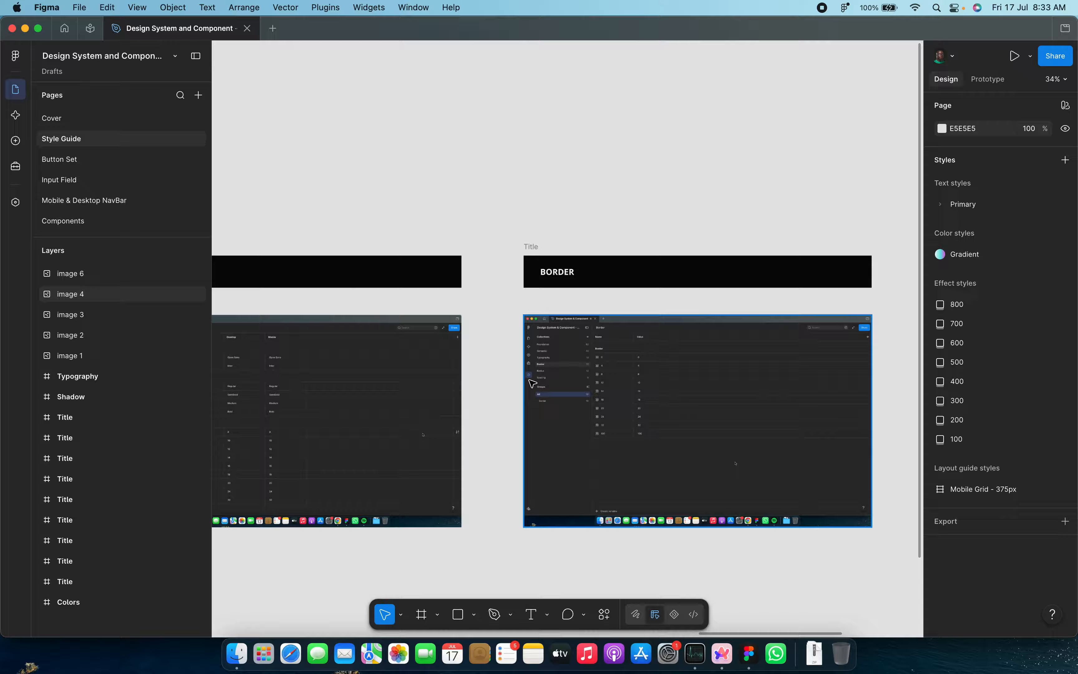
scroll(624, 393, right, 3)
scroll(708, 398, up, 8)
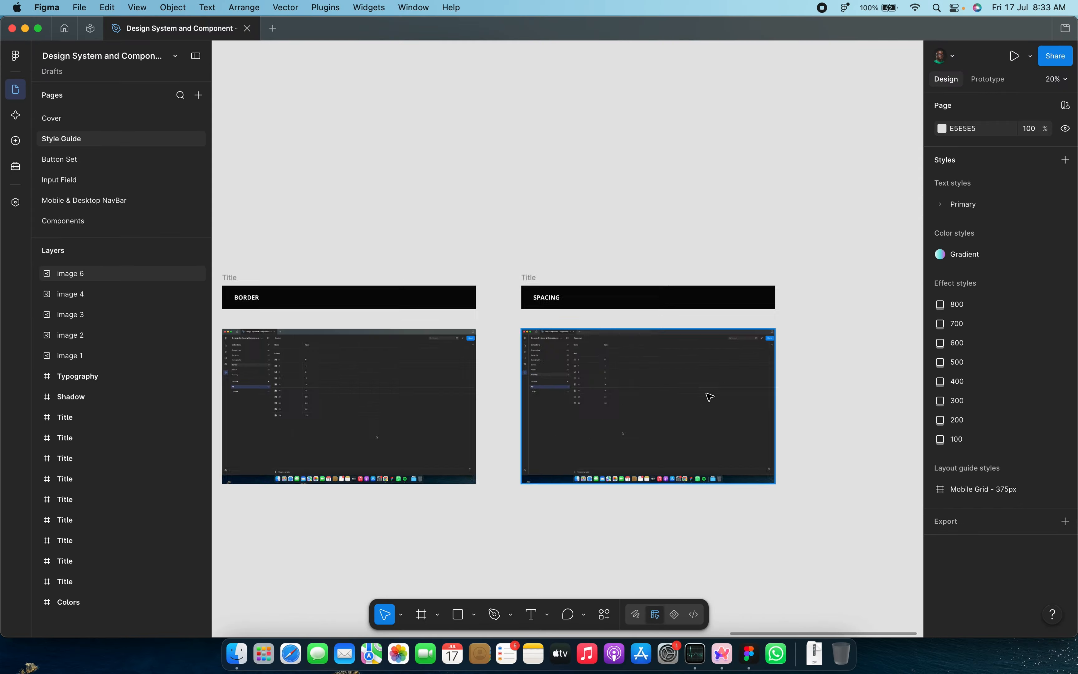
scroll(389, 342, up, 8)
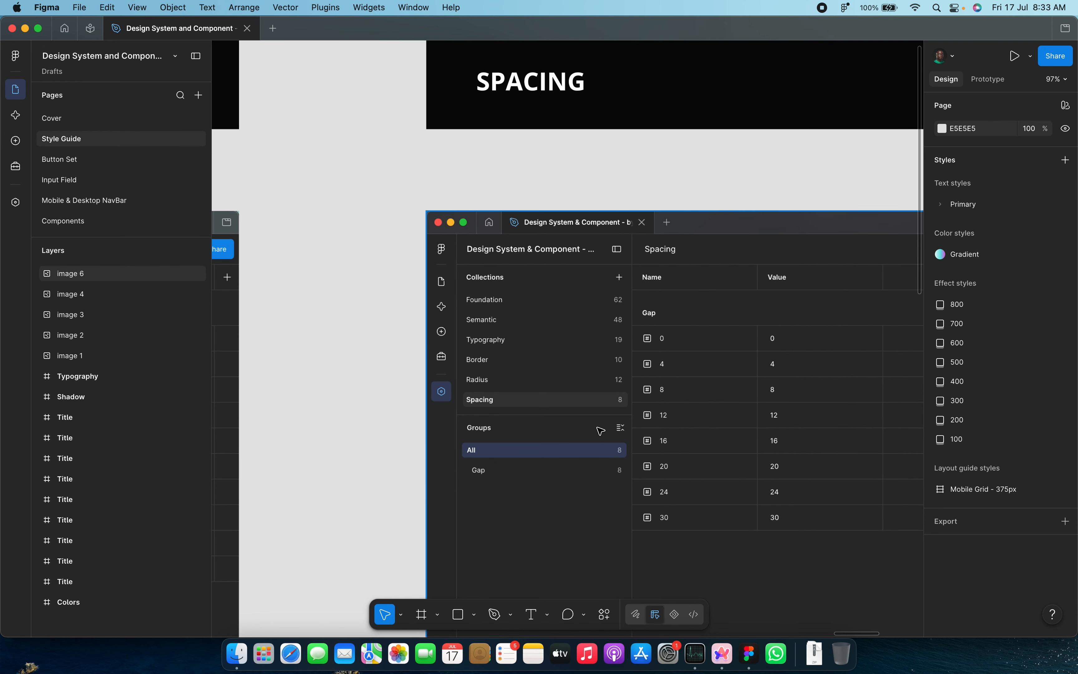
scroll(600, 430, down, 15)
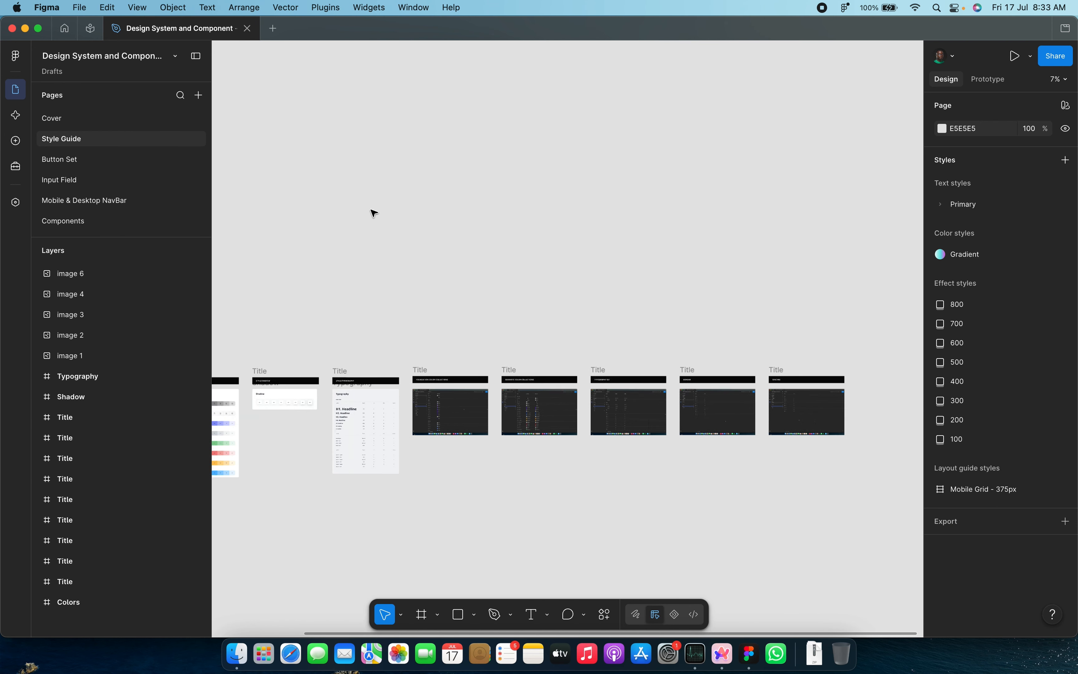
Step: Open the file's variables and review the Foundation collection's color groups from Brand through Alert
scroll(372, 211, left, 10)
scroll(372, 211, down, 4)
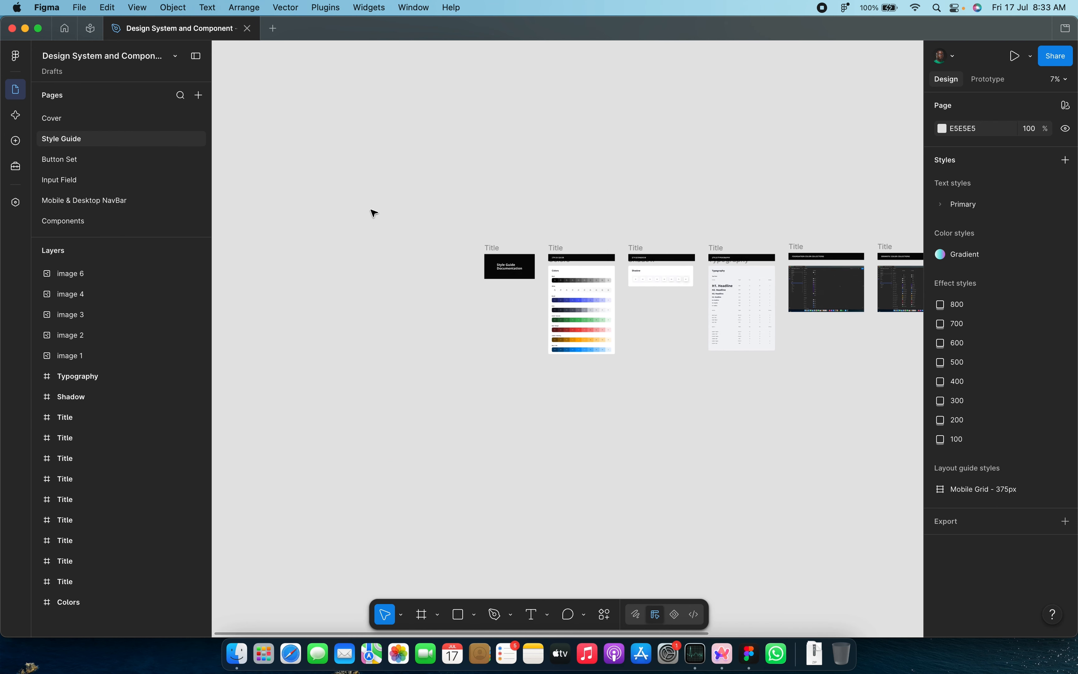
click(16, 205)
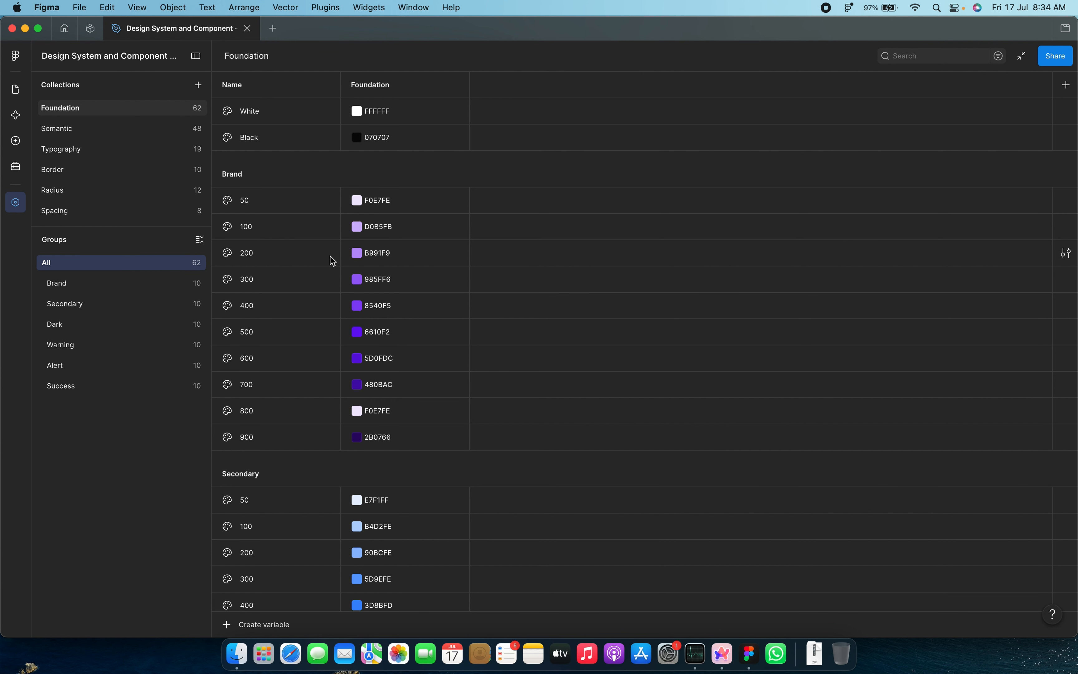
scroll(261, 336, down, 1)
scroll(261, 337, down, 5)
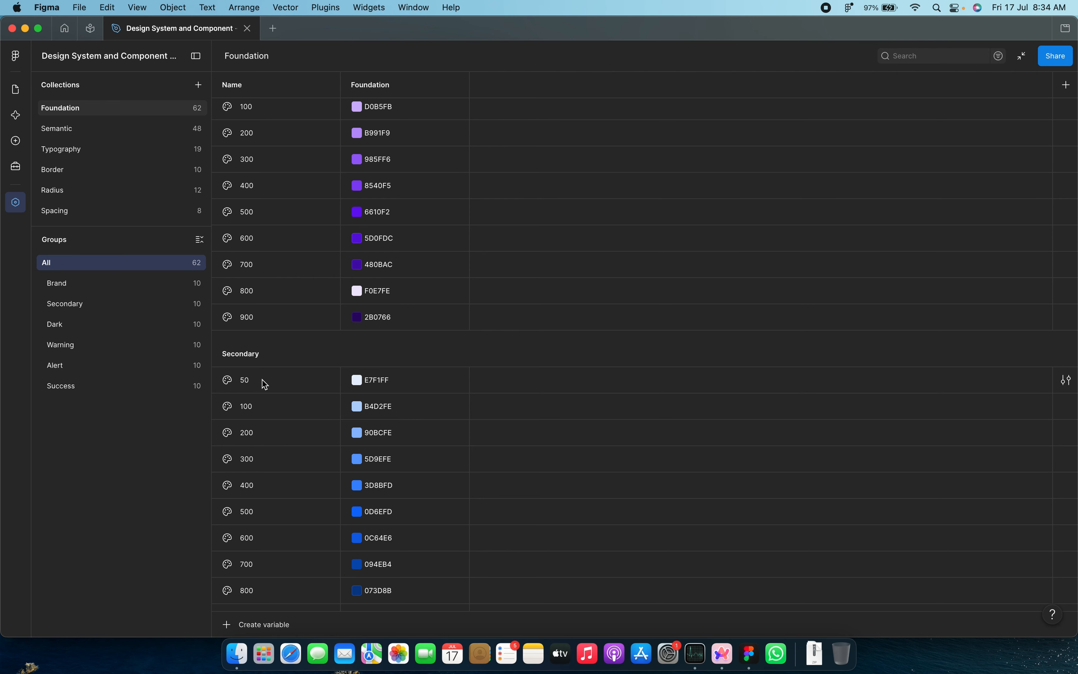
scroll(246, 549, down, 4)
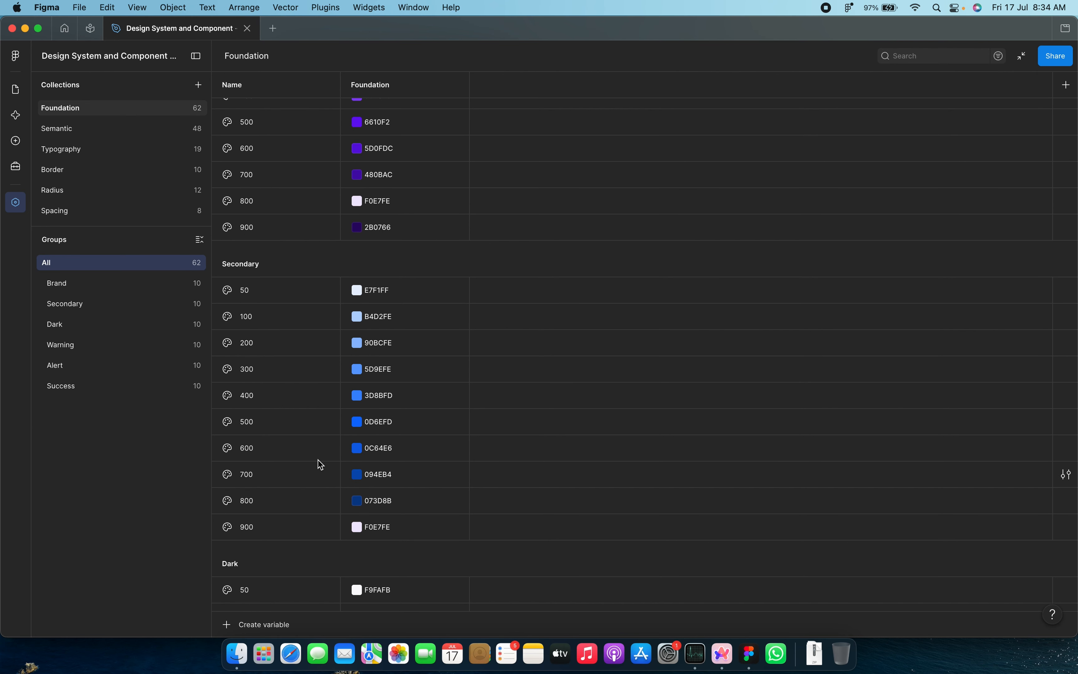
scroll(275, 529, down, 18)
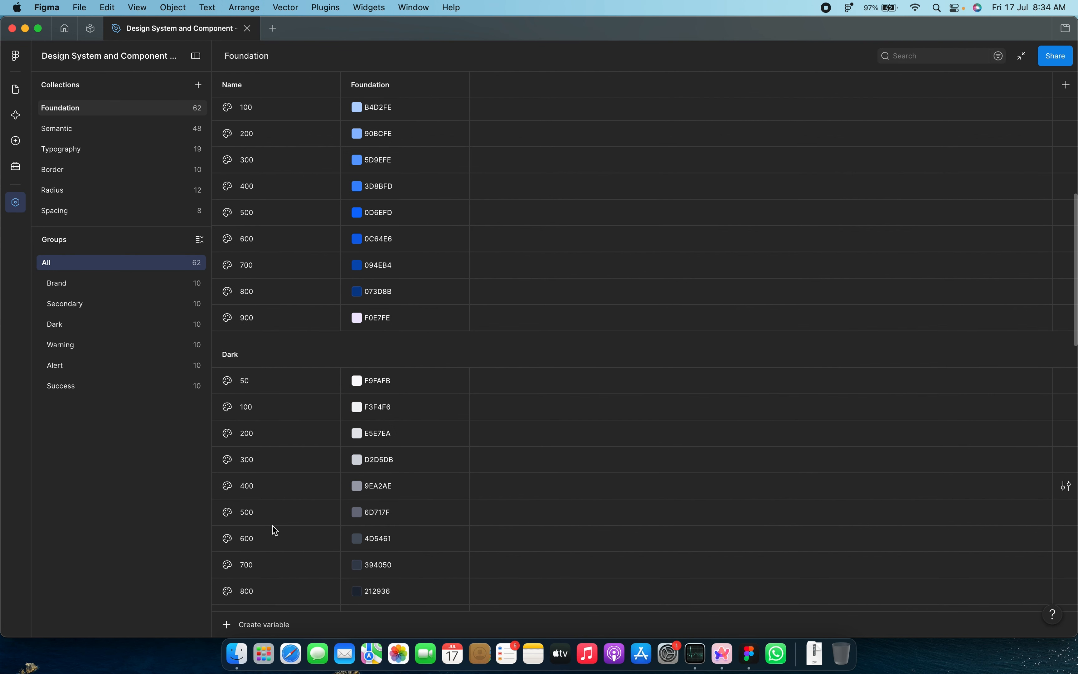
scroll(275, 530, down, 5)
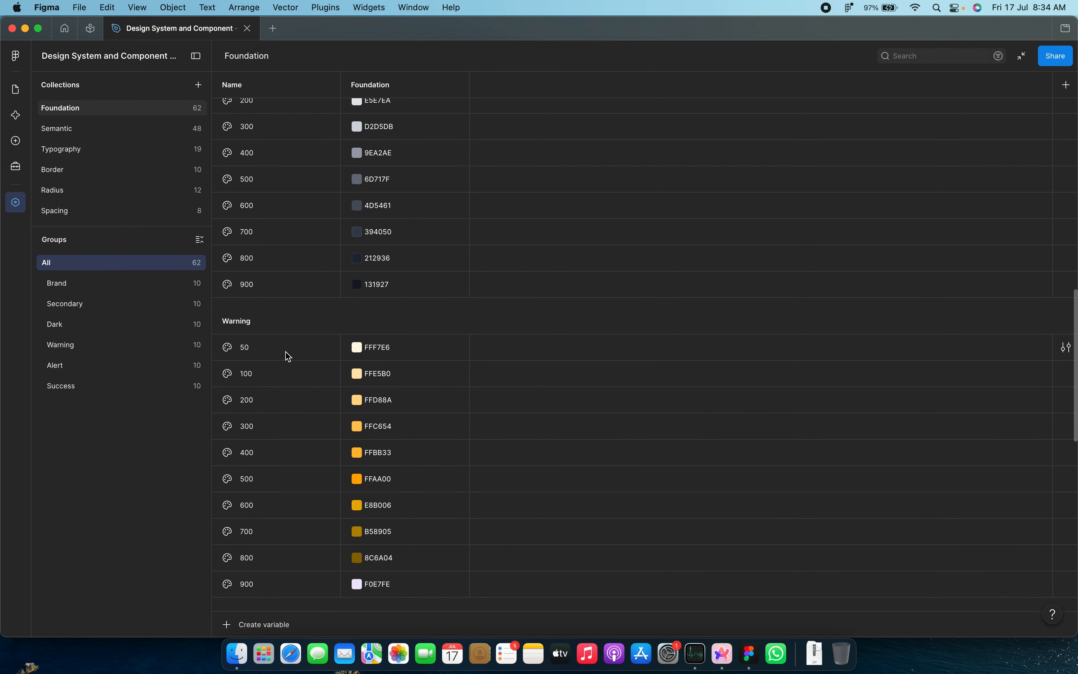
scroll(336, 557, down, 16)
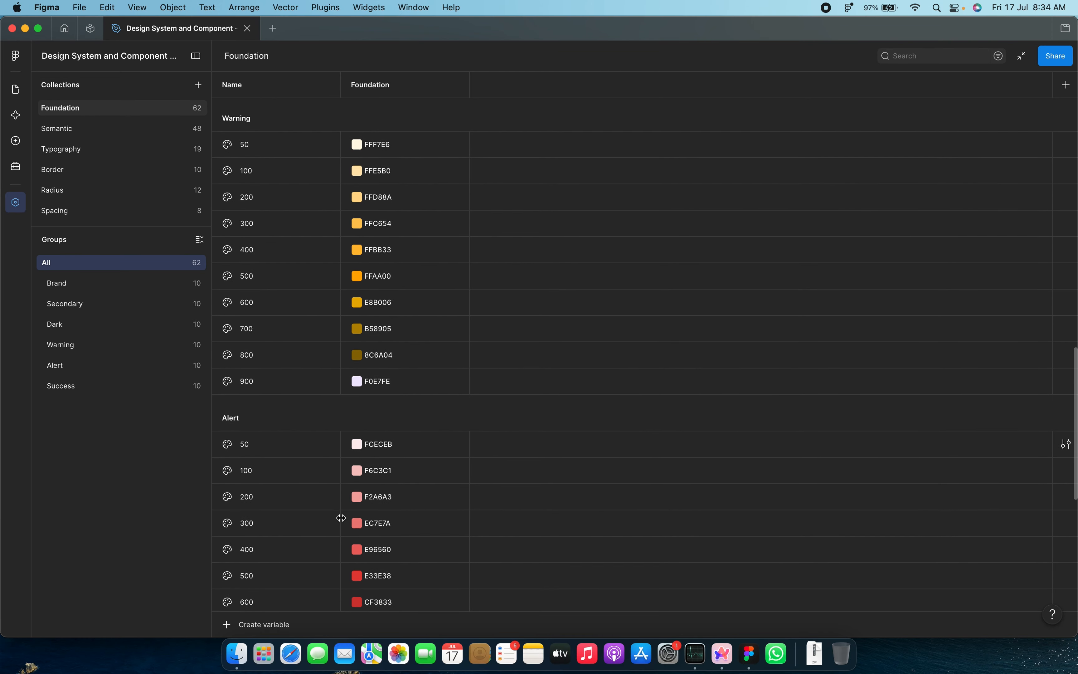
Step: Check the color scope of the 50 variable in the Foundation collection's Success group
scroll(328, 551, down, 9)
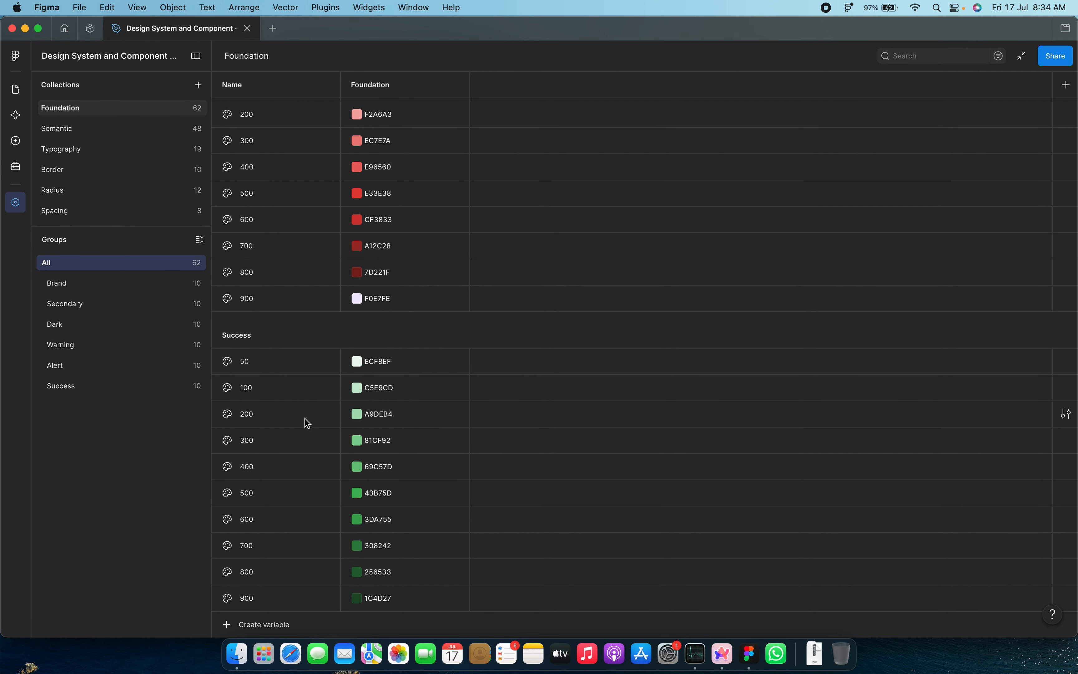
click(1069, 363)
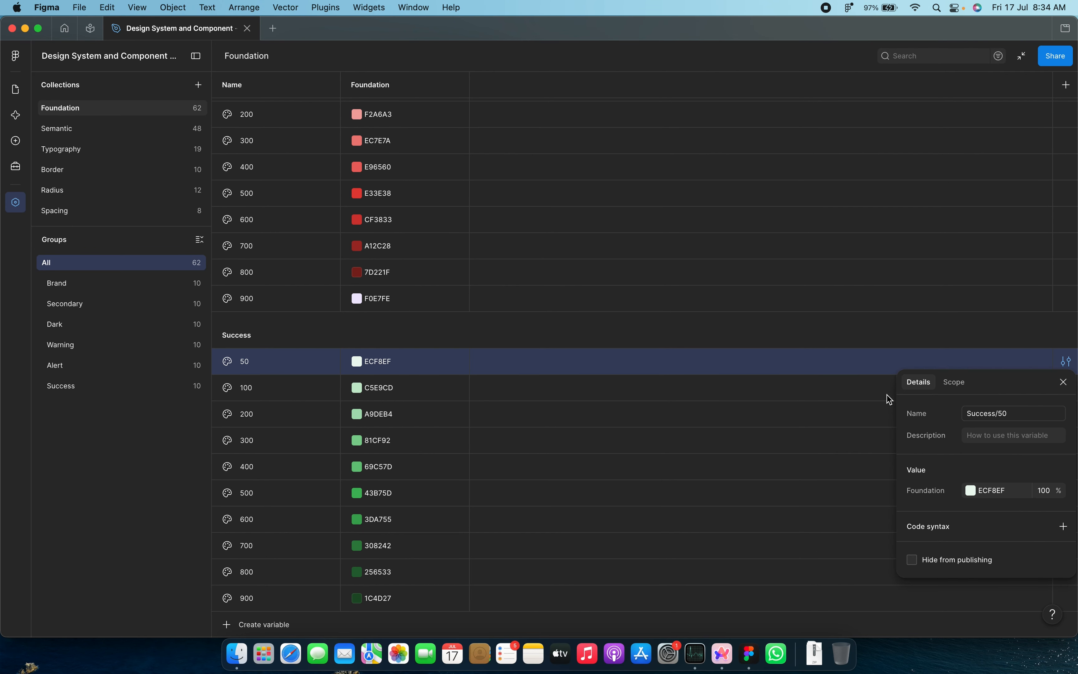
click(954, 383)
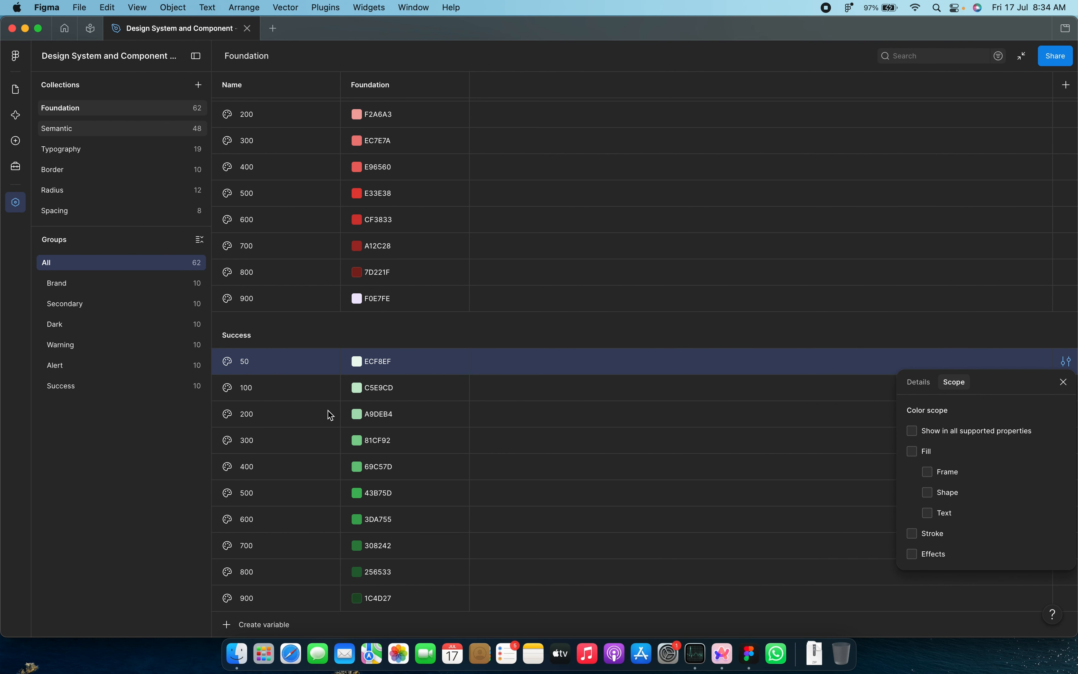
Step: Review the light and dark mode values in the Semantic collection's Background and Content groups
click(57, 129)
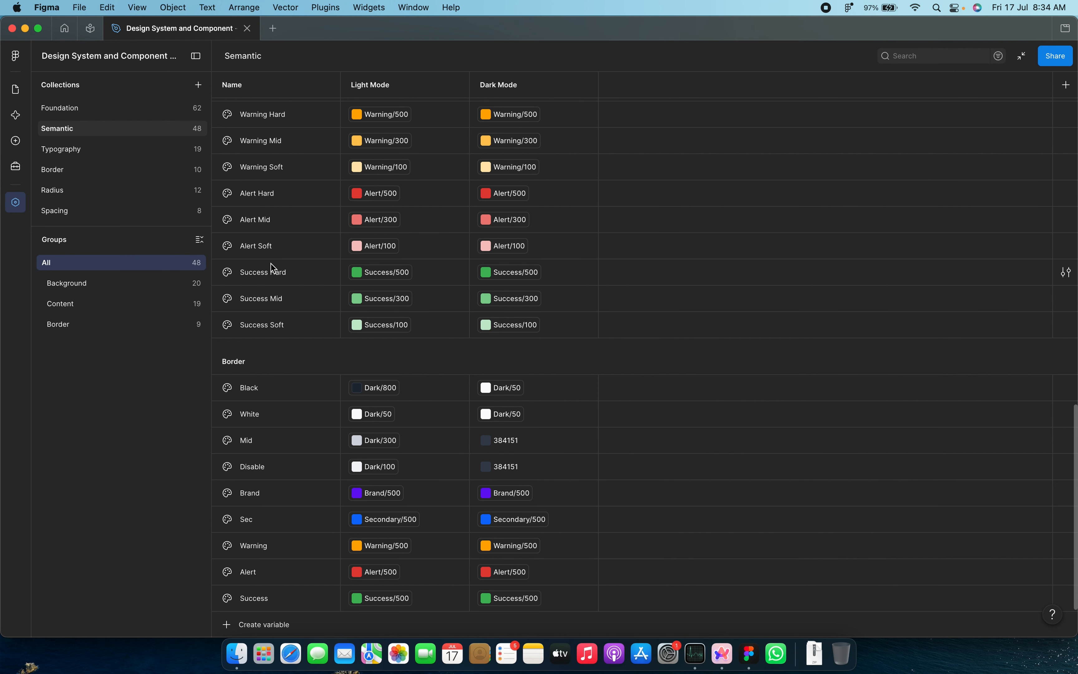
click(71, 286)
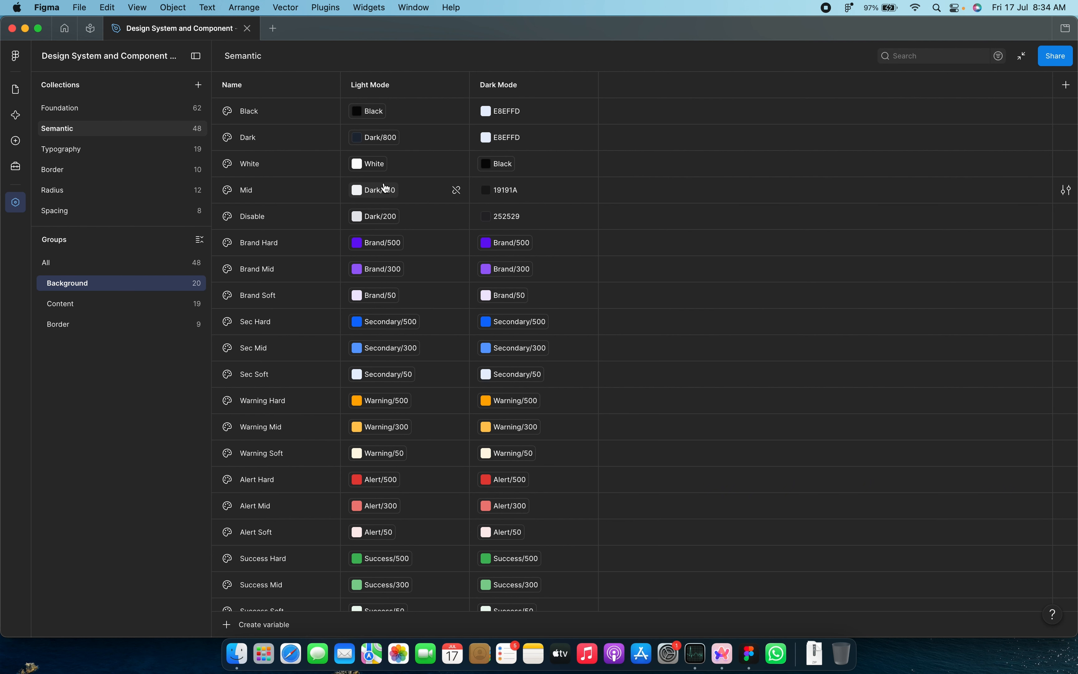
scroll(332, 380, down, 2)
scroll(356, 339, up, 2)
scroll(437, 430, down, 1)
click(63, 309)
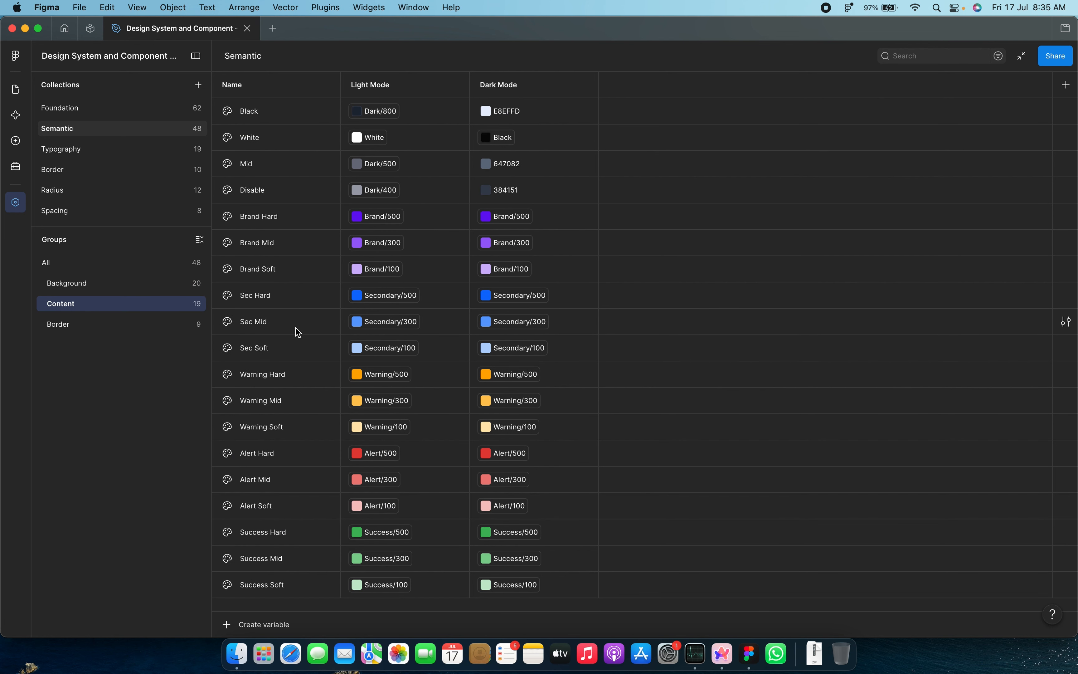
Step: Check the color scope of the Black variable in the Semantic collection's Background group
click(96, 287)
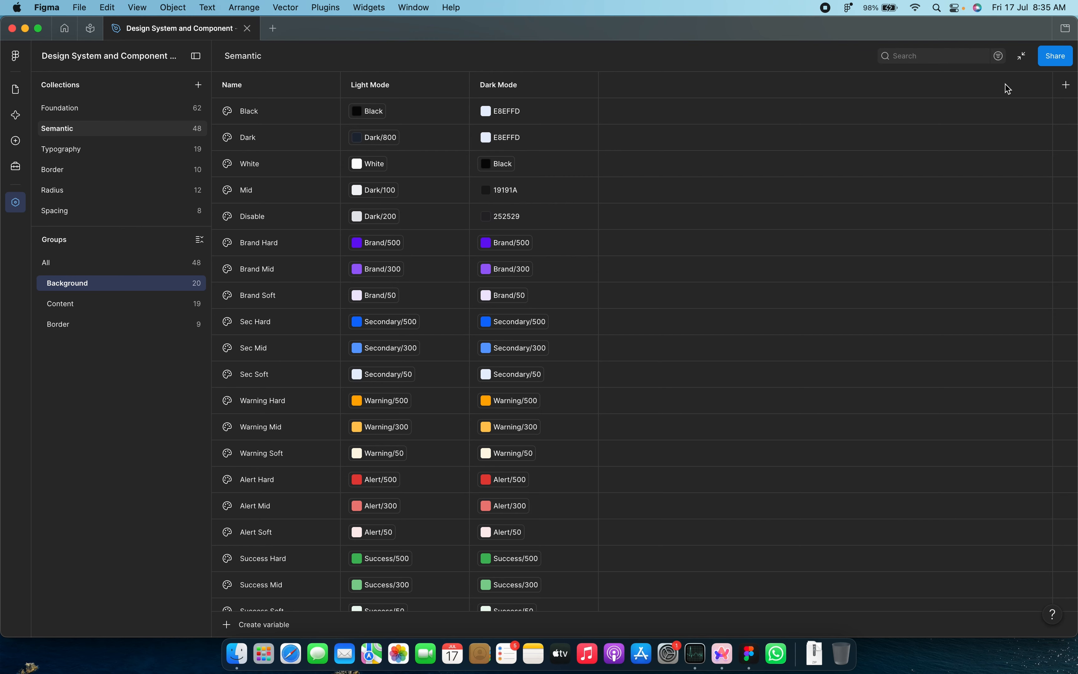
click(1069, 107)
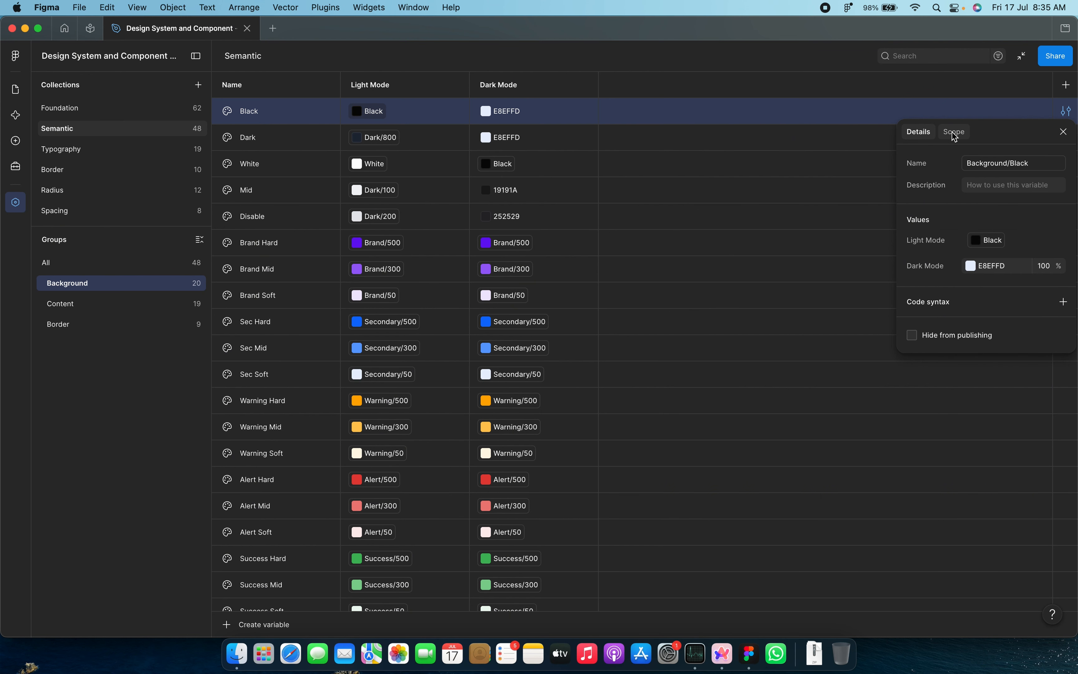
click(954, 133)
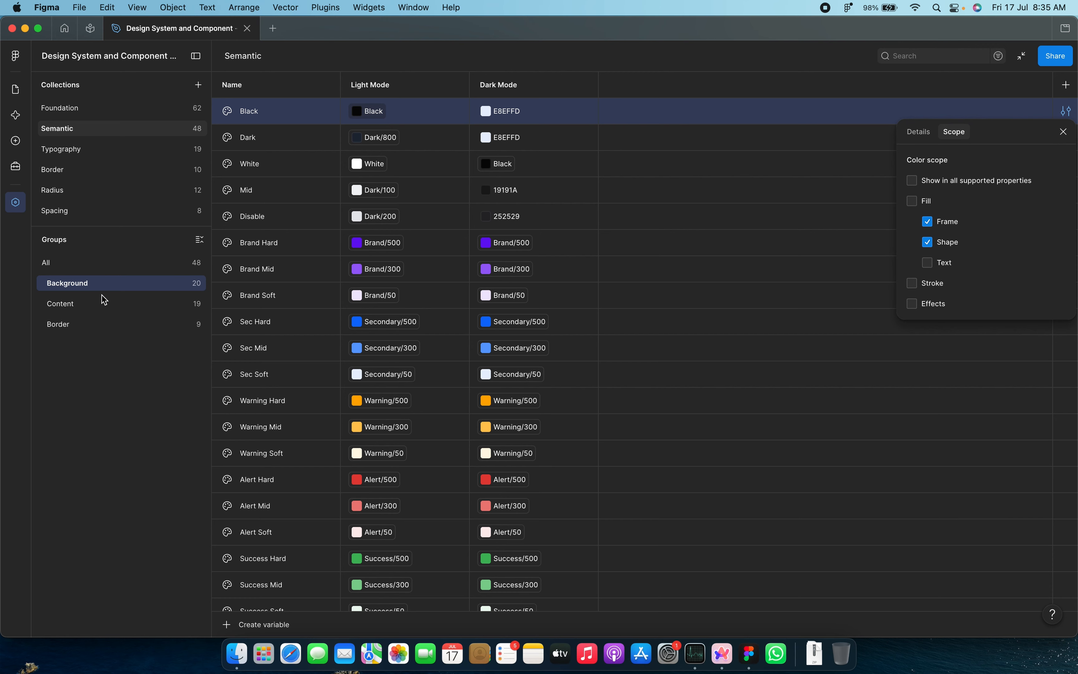
Step: Check the color scope of the Black variable in the Semantic collection's Content group
click(100, 303)
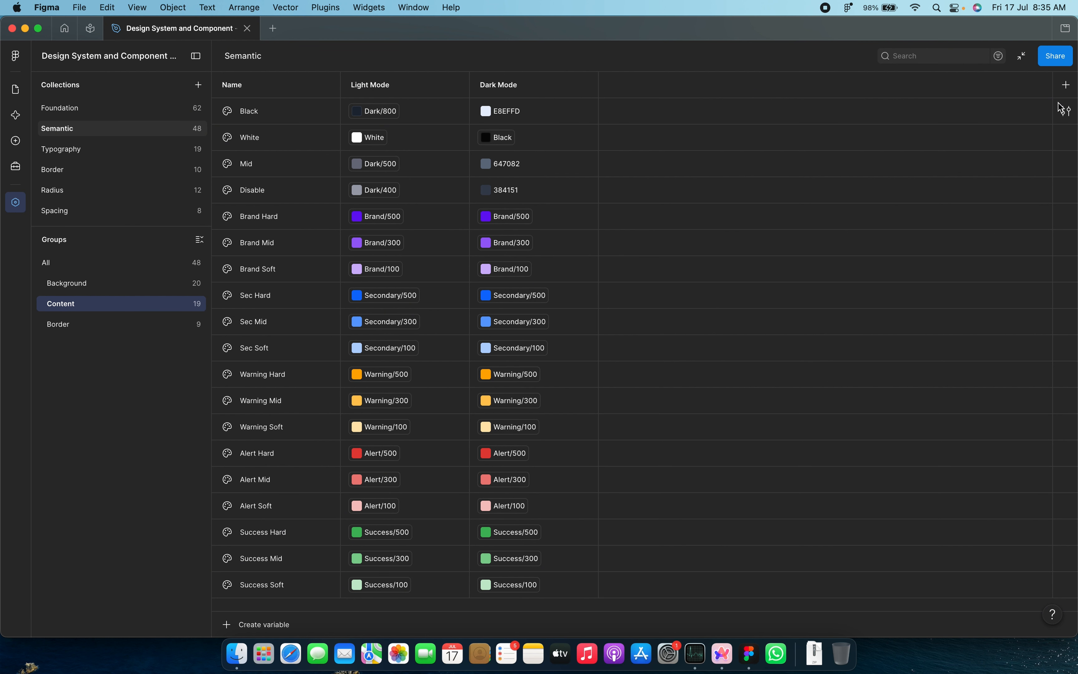
click(1066, 111)
click(957, 134)
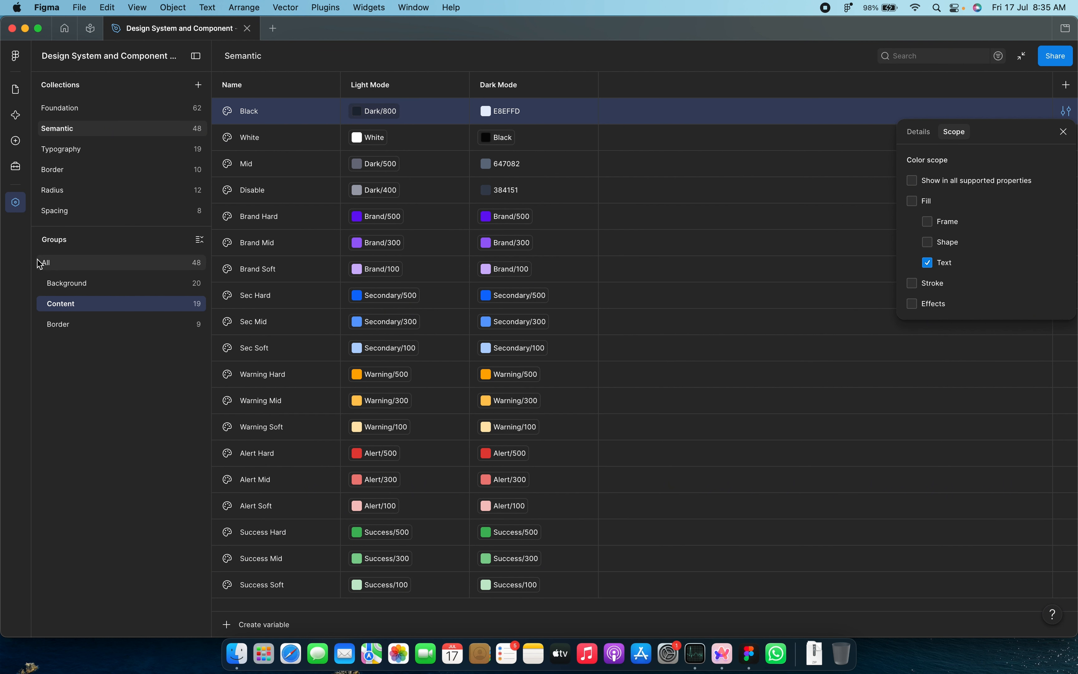
Step: Check the color scope of the Black variable in the Semantic collection's Border group, and close its settings
click(65, 326)
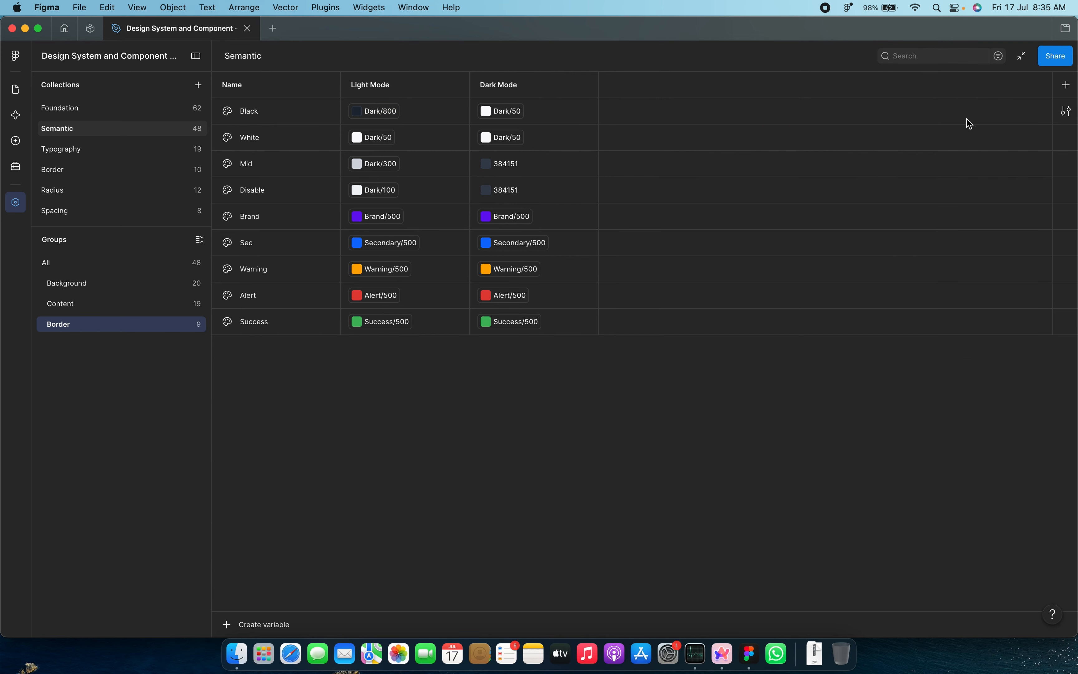
click(1067, 111)
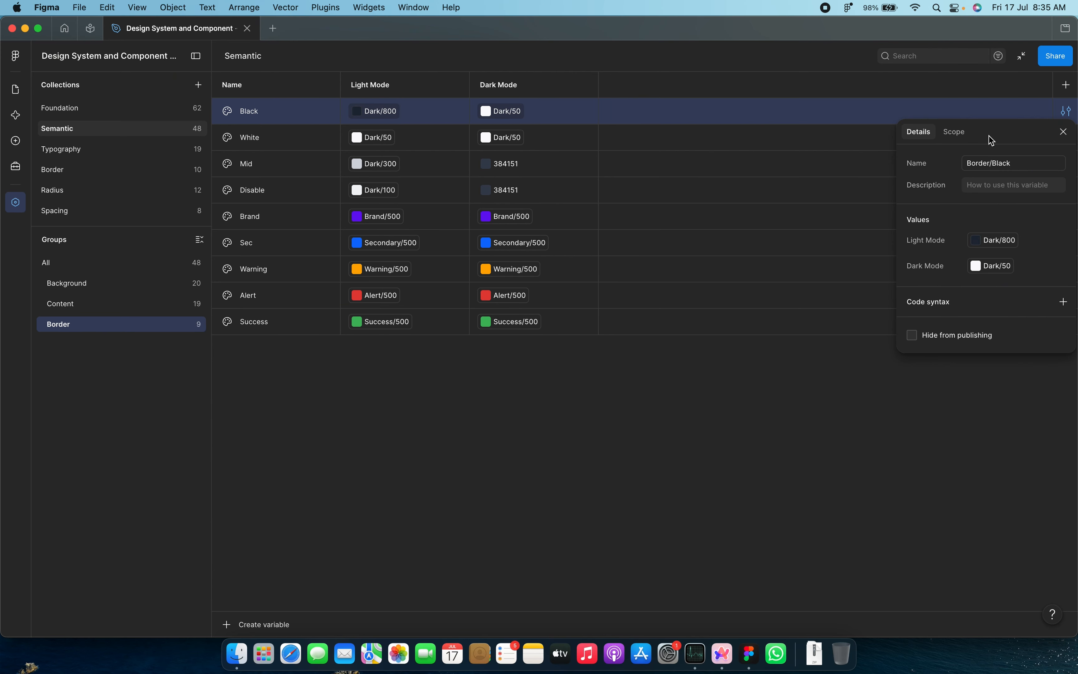
click(953, 132)
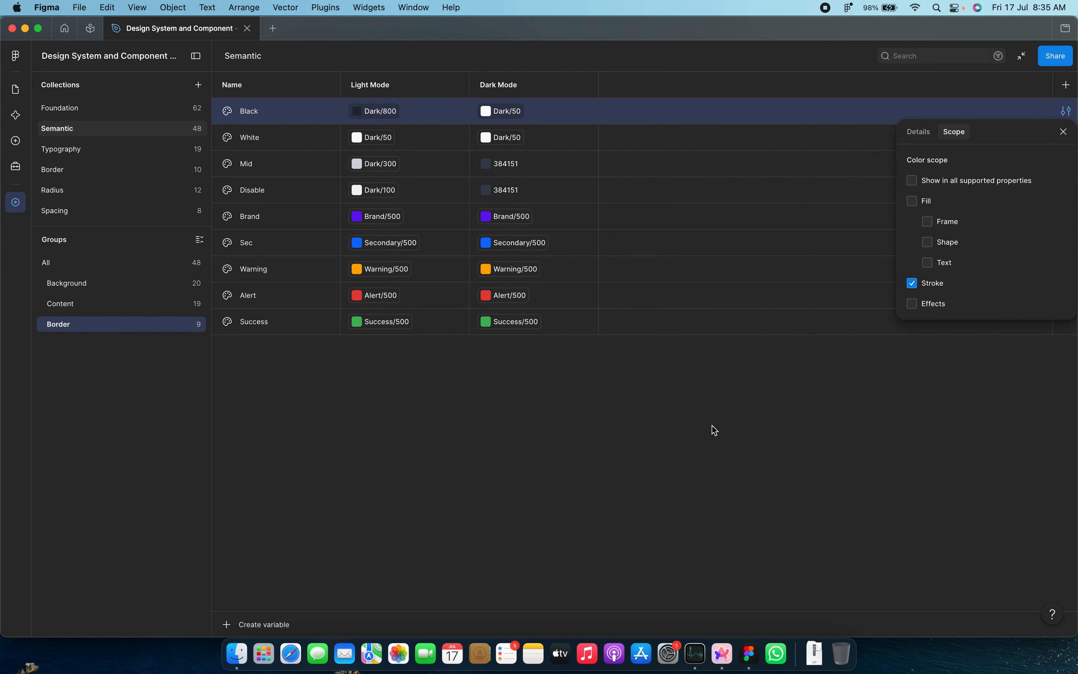
click(697, 451)
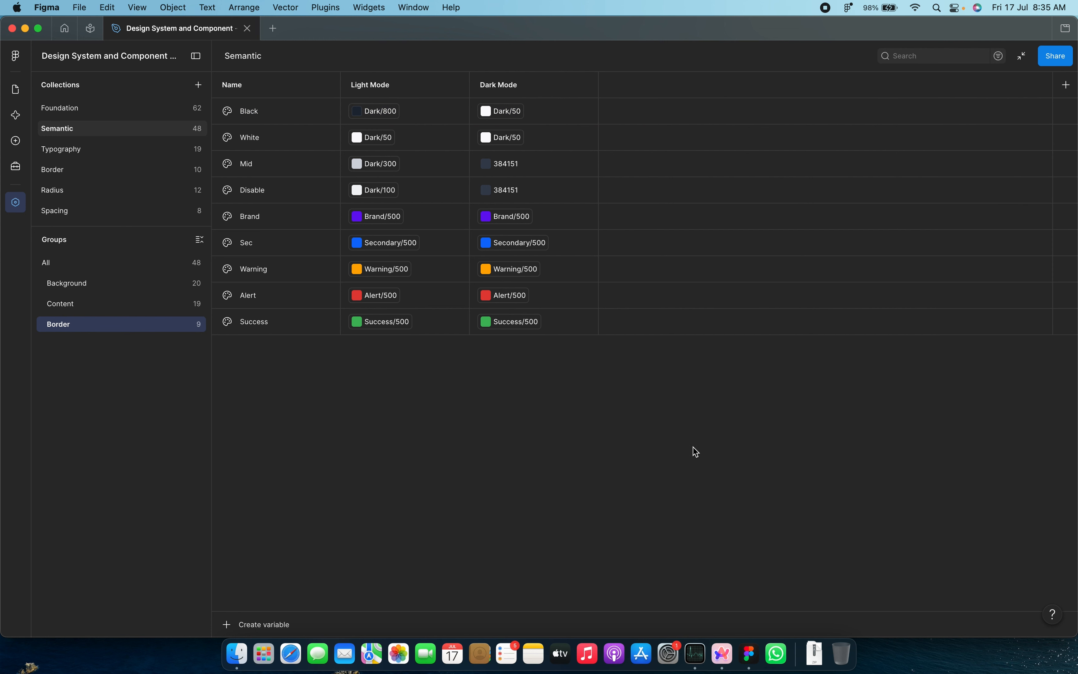
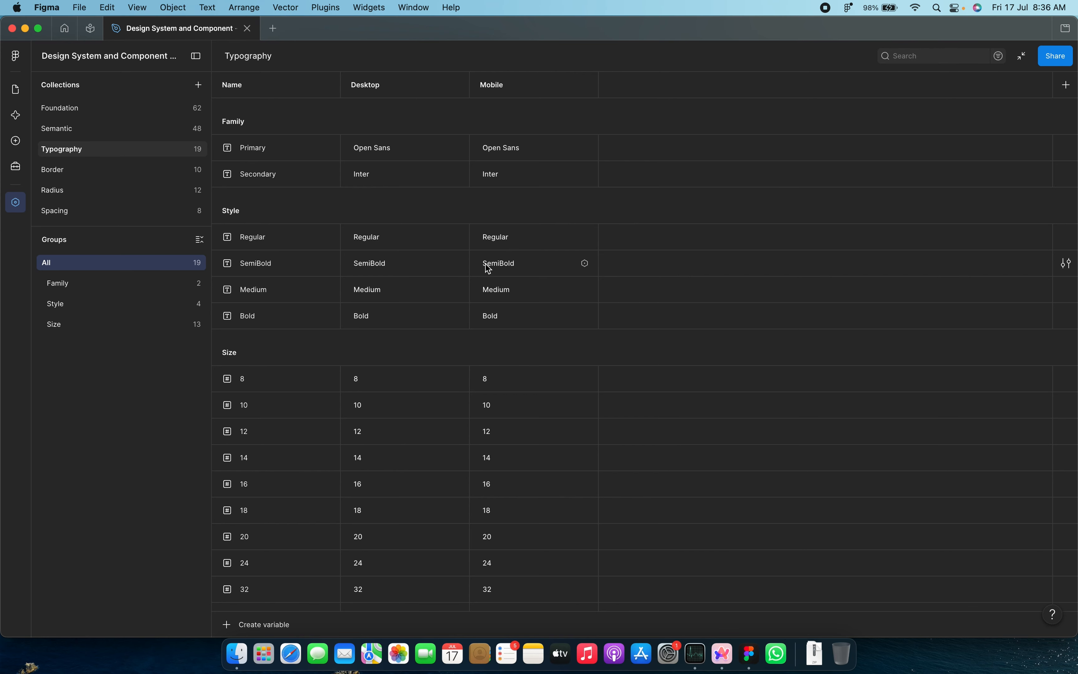
Step: Look through the Foundation collection's color shades again, from Brand to Success and back up to Brand
click(93, 107)
scroll(465, 319, down, 2)
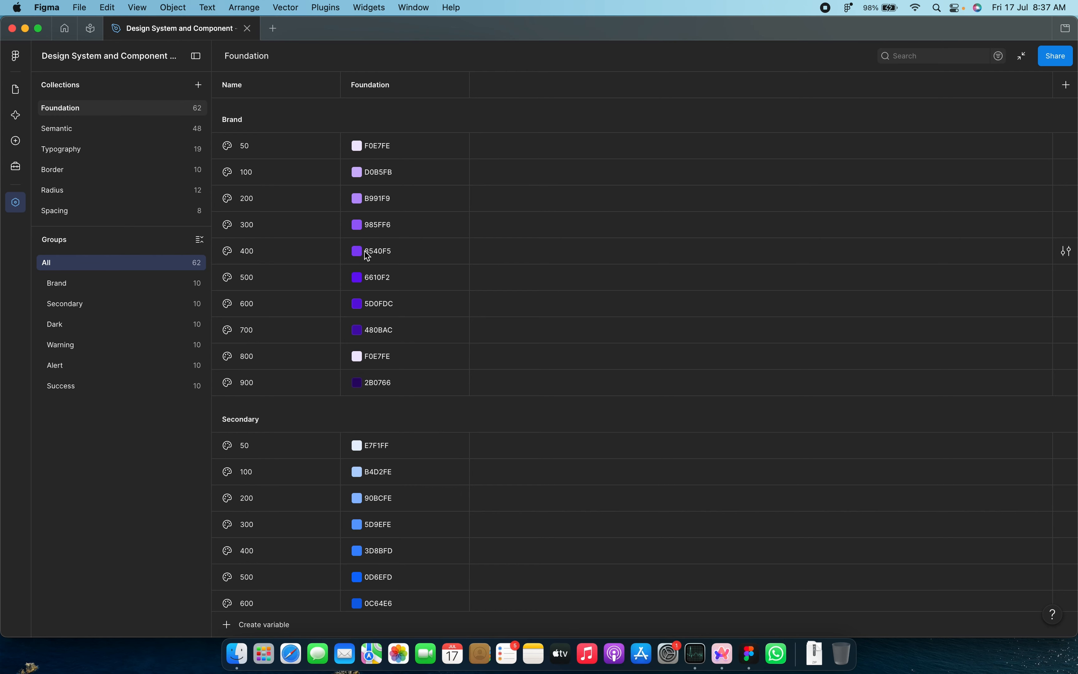
scroll(367, 255, down, 3)
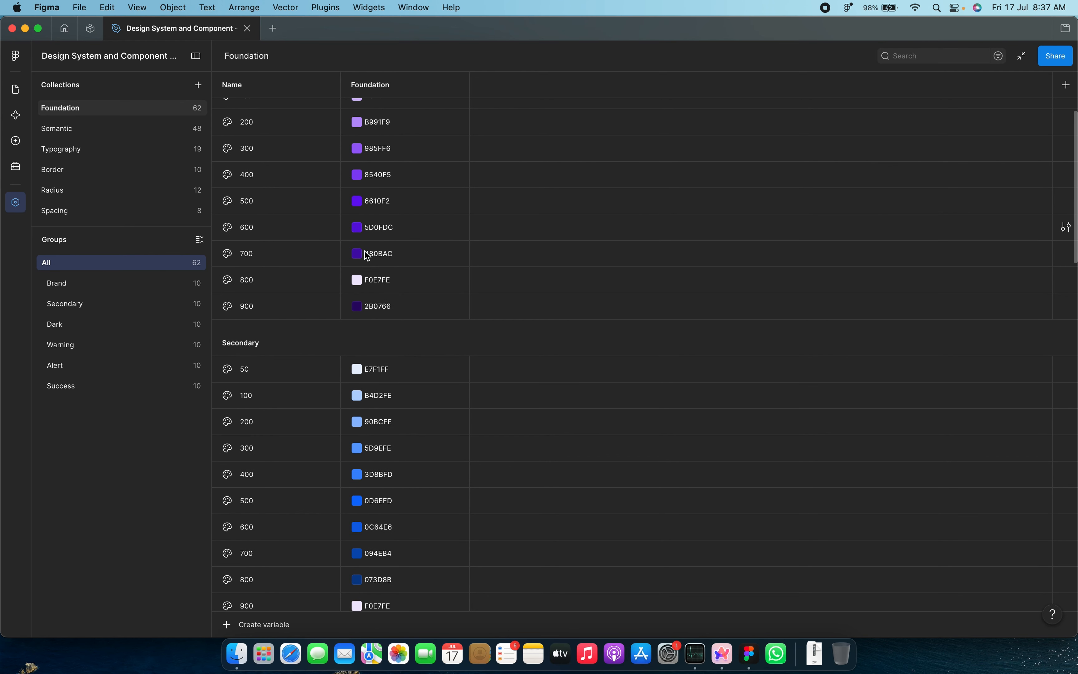
scroll(392, 419, down, 10)
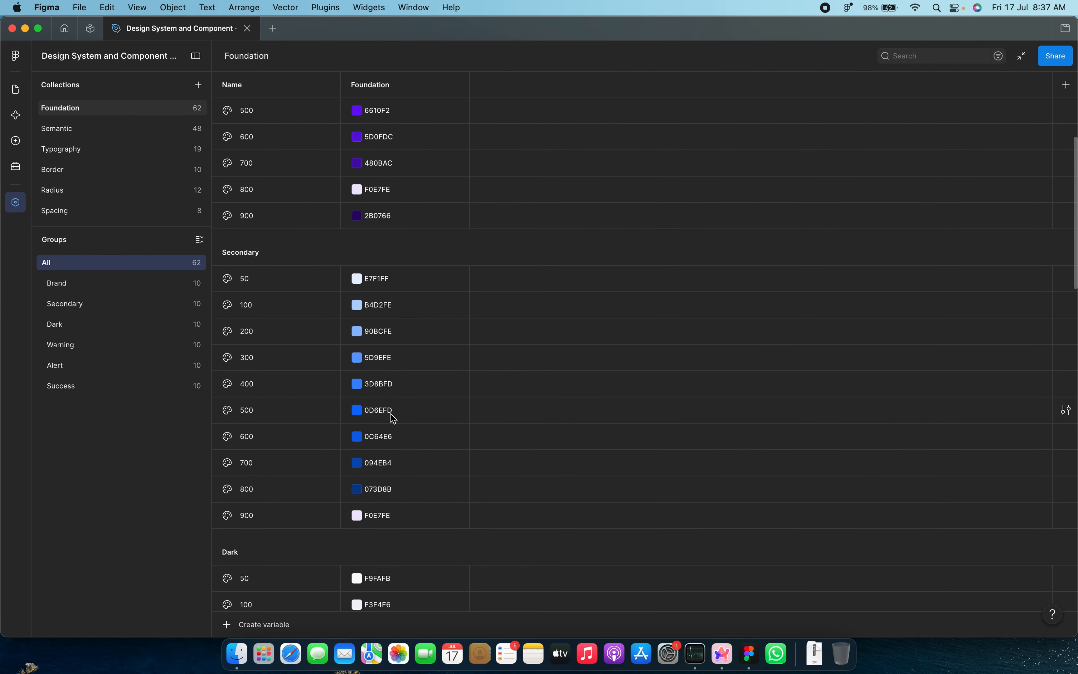
scroll(393, 419, down, 2)
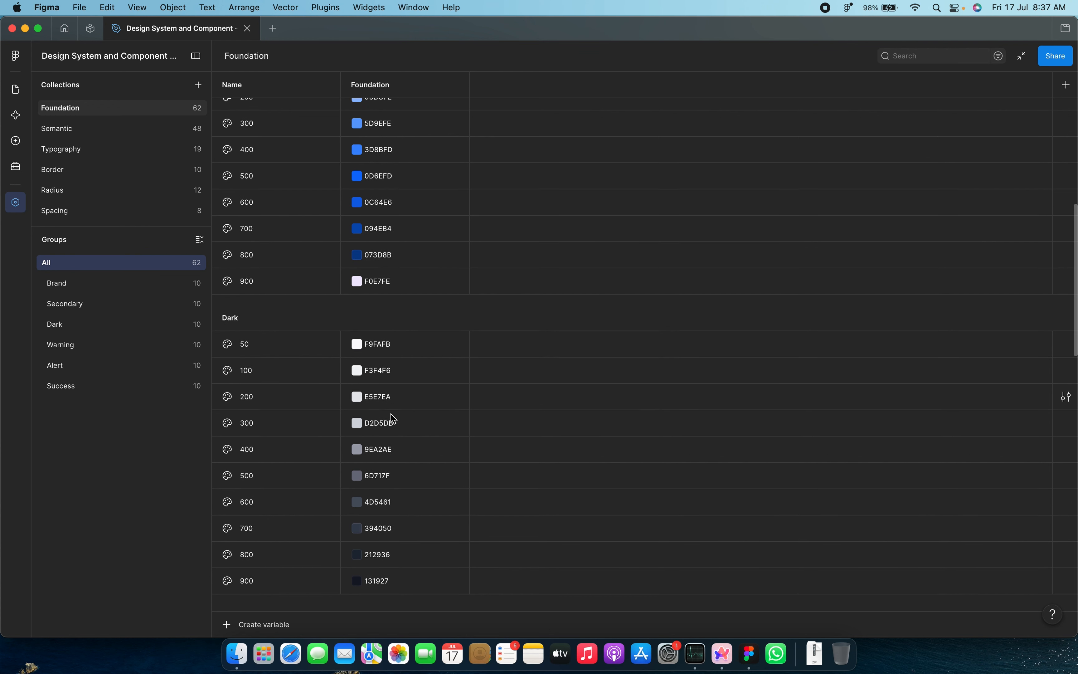
scroll(392, 419, down, 8)
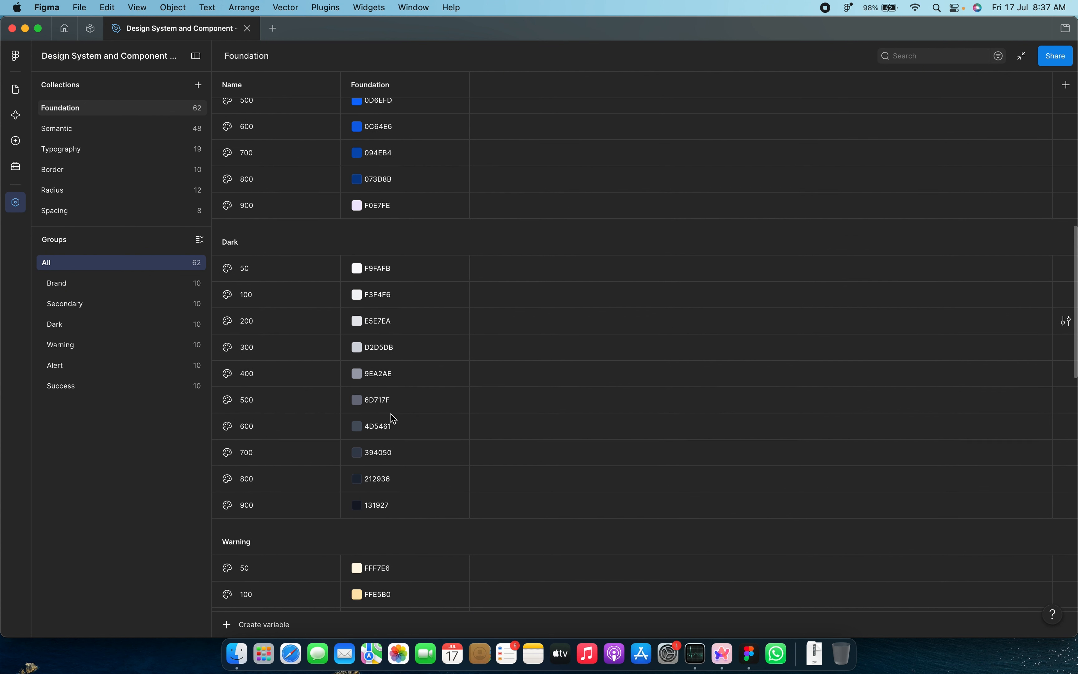
scroll(393, 419, down, 5)
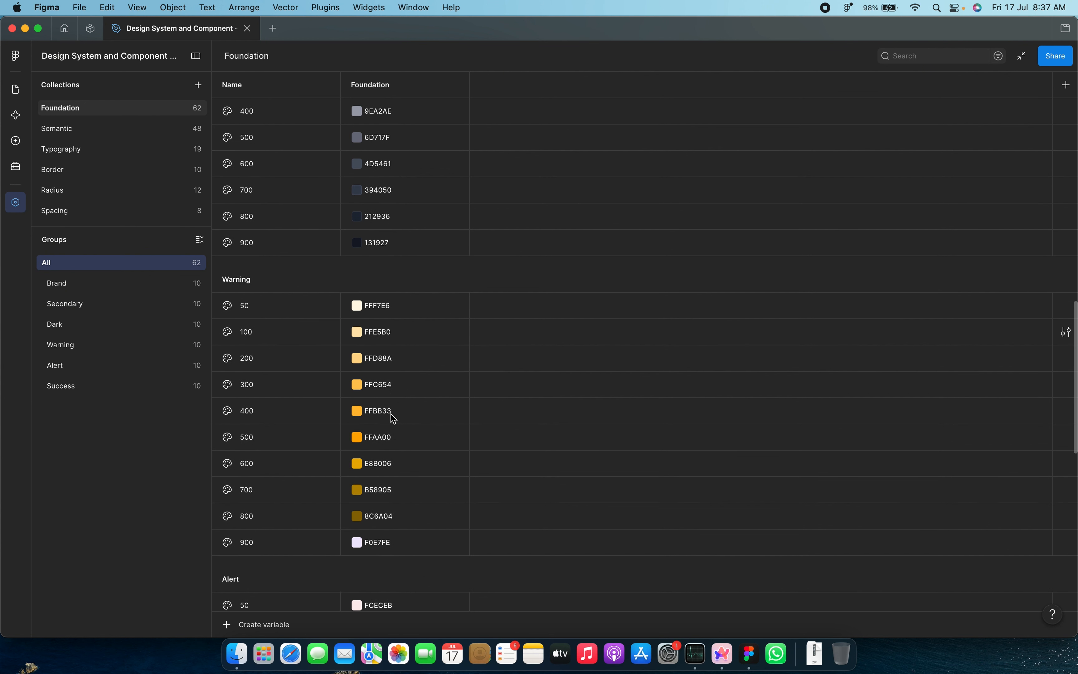
scroll(392, 419, down, 6)
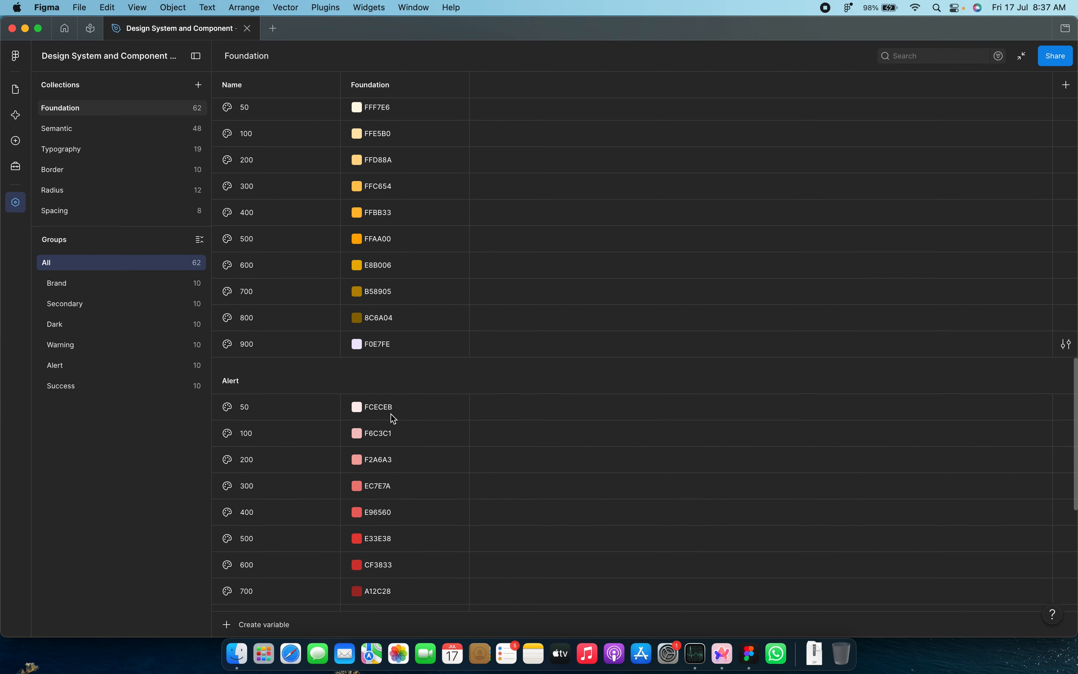
scroll(392, 419, down, 8)
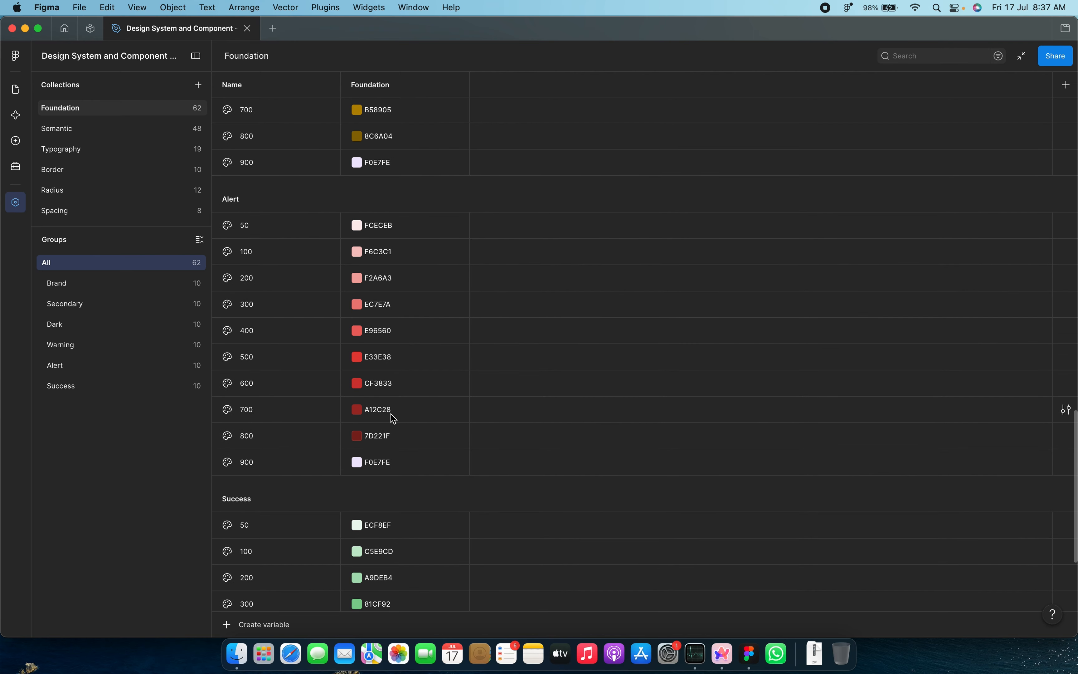
scroll(393, 419, up, 8)
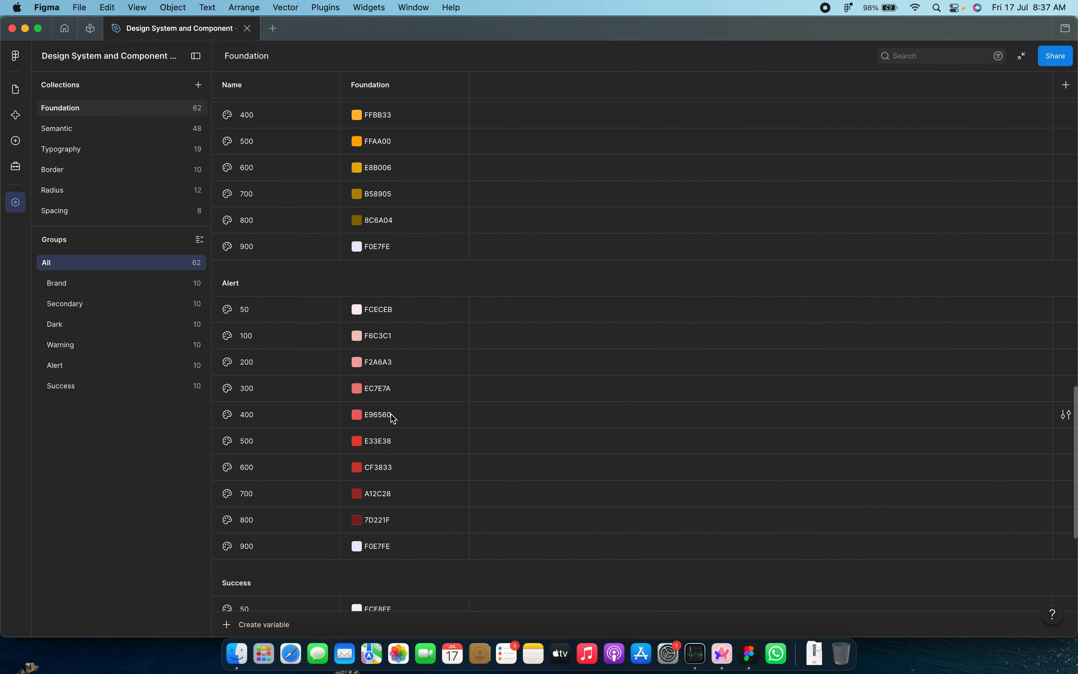
scroll(393, 419, up, 20)
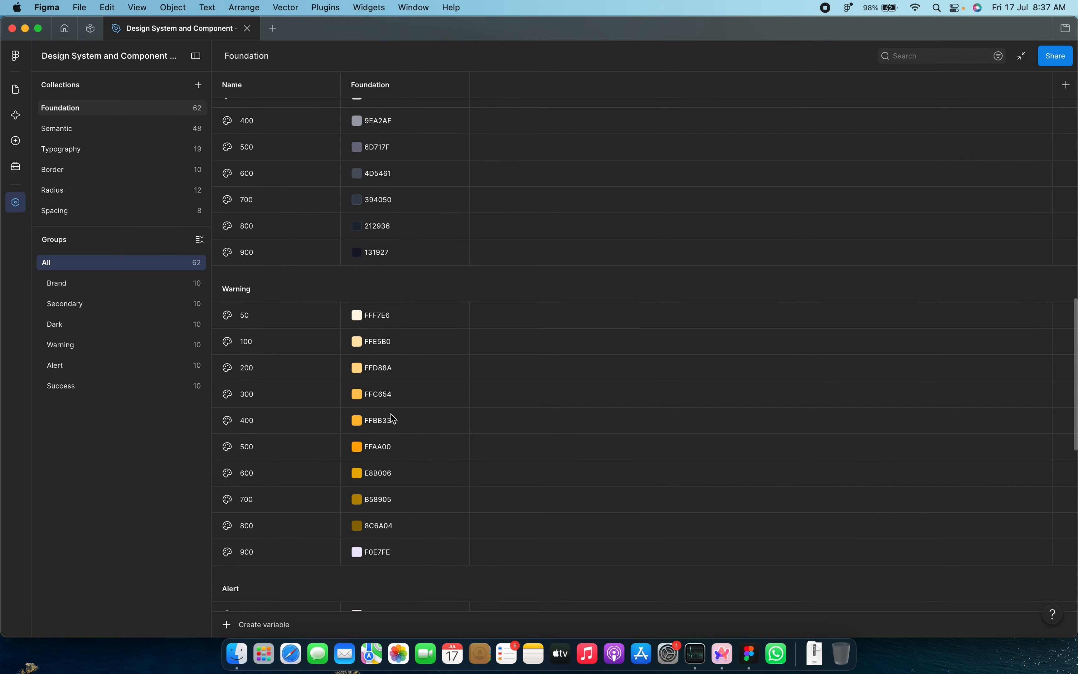
scroll(393, 419, up, 6)
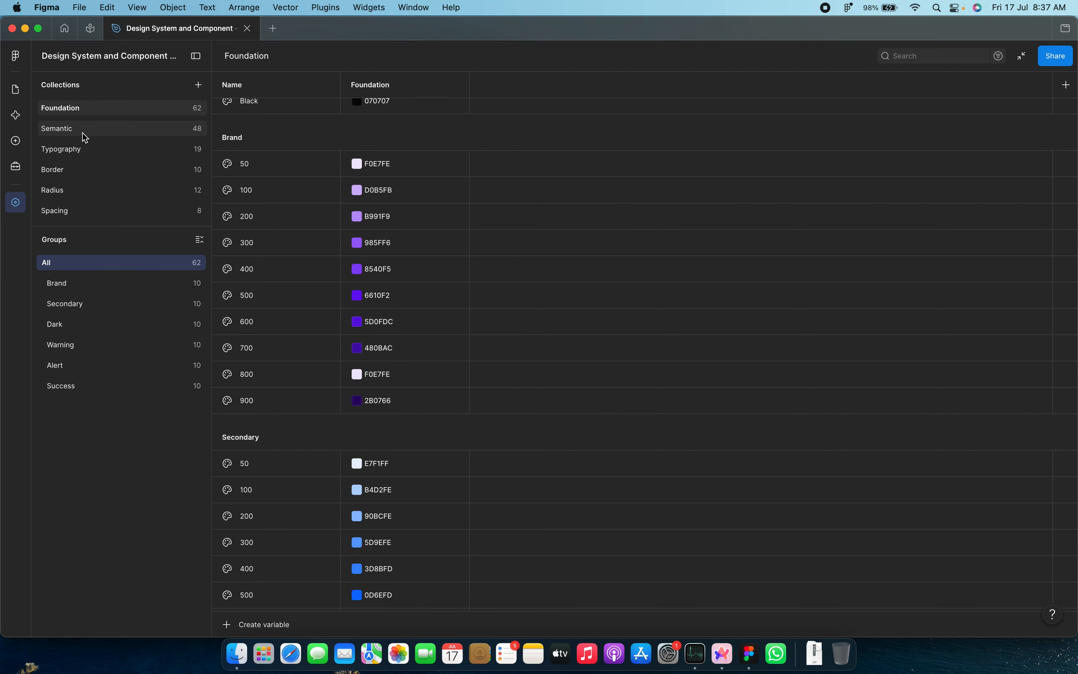
Step: Review the Semantic collection's Background group in Light and Dark modes, and switch to the Typography collection
click(84, 132)
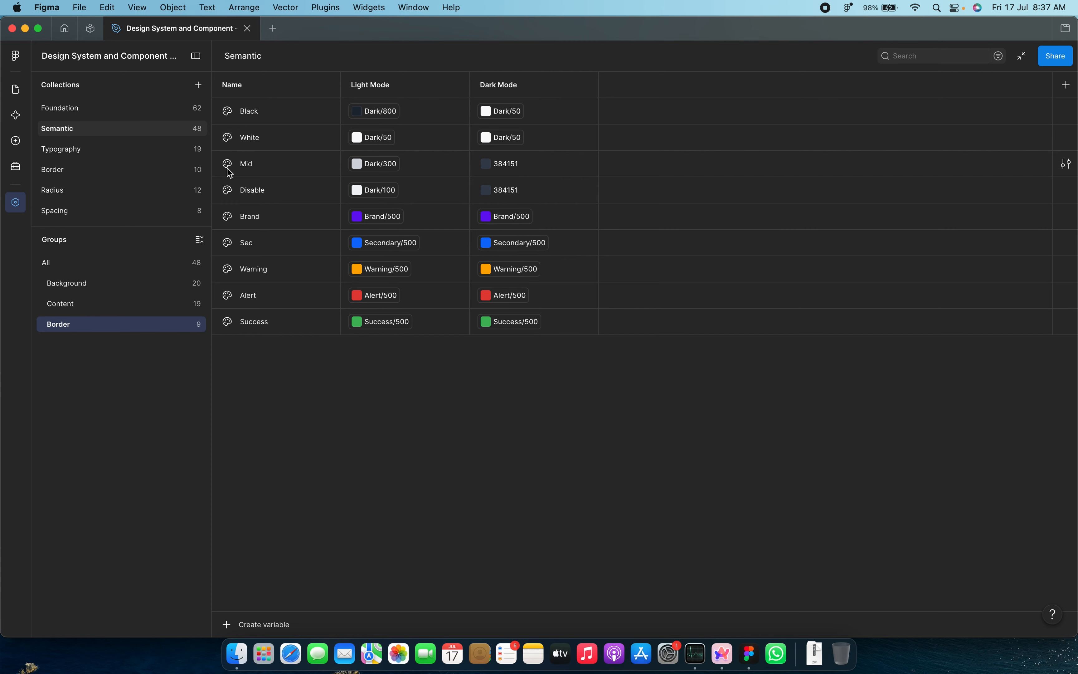
click(127, 284)
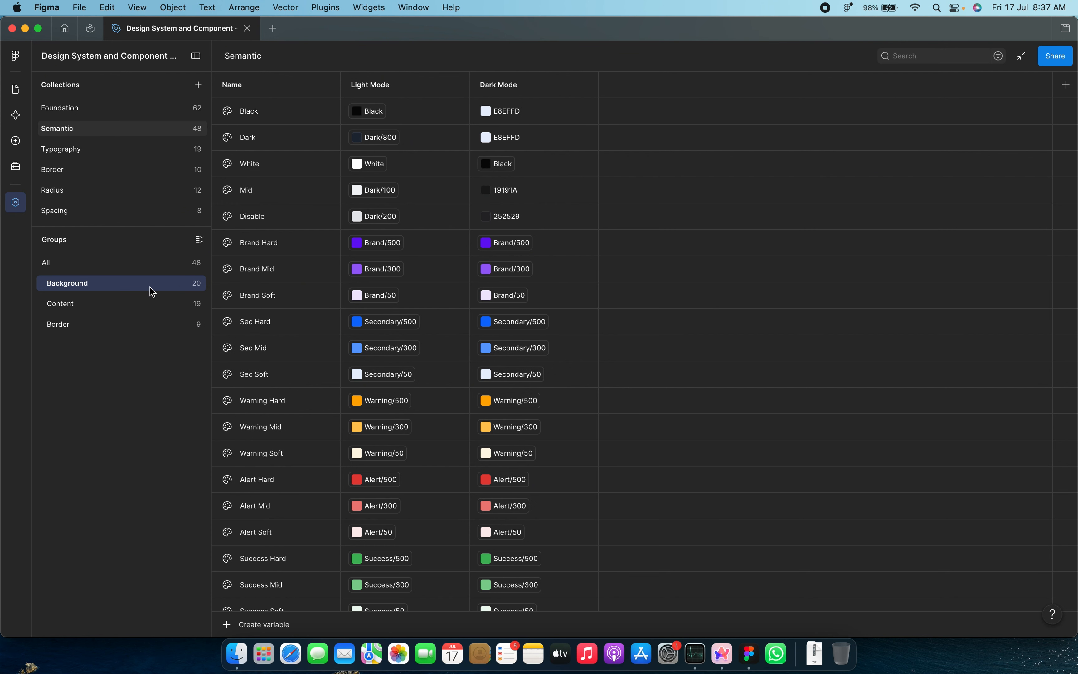
click(94, 154)
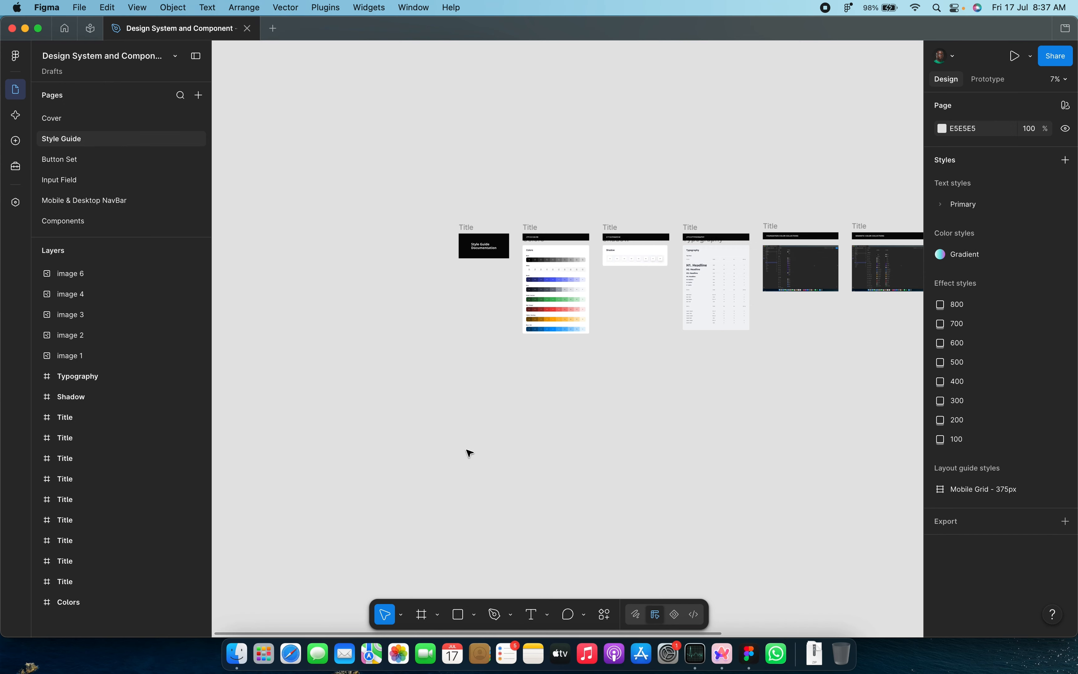
Step: On the Style Guide page, expand the Primary text styles to show every Heading, Body and Caption style
scroll(471, 453, right, 5)
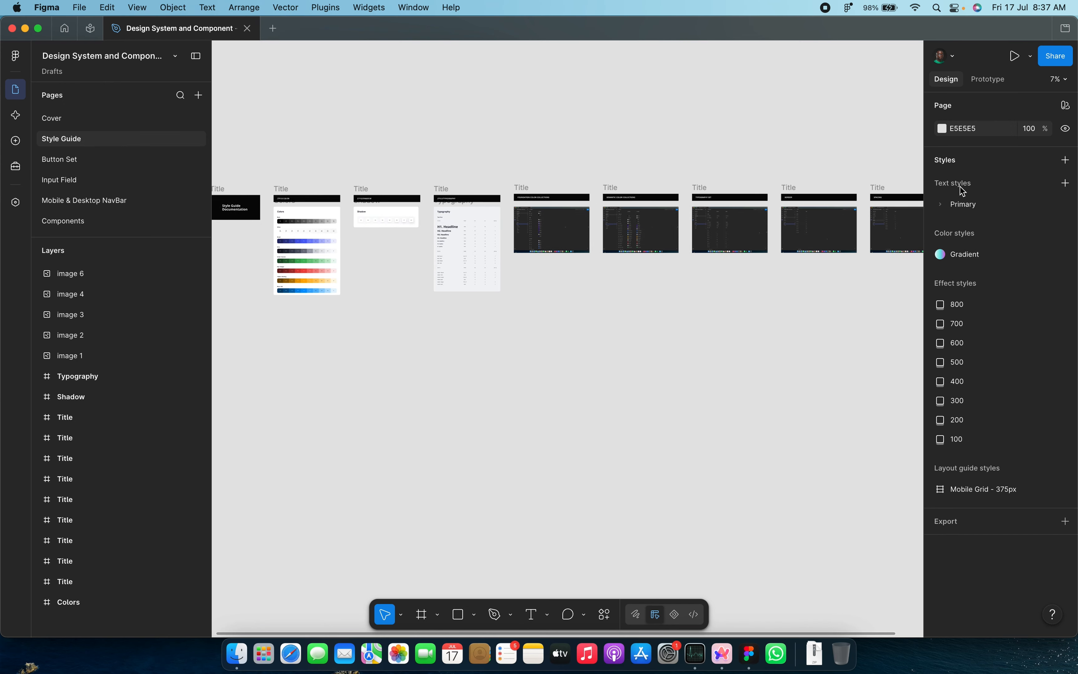
click(948, 208)
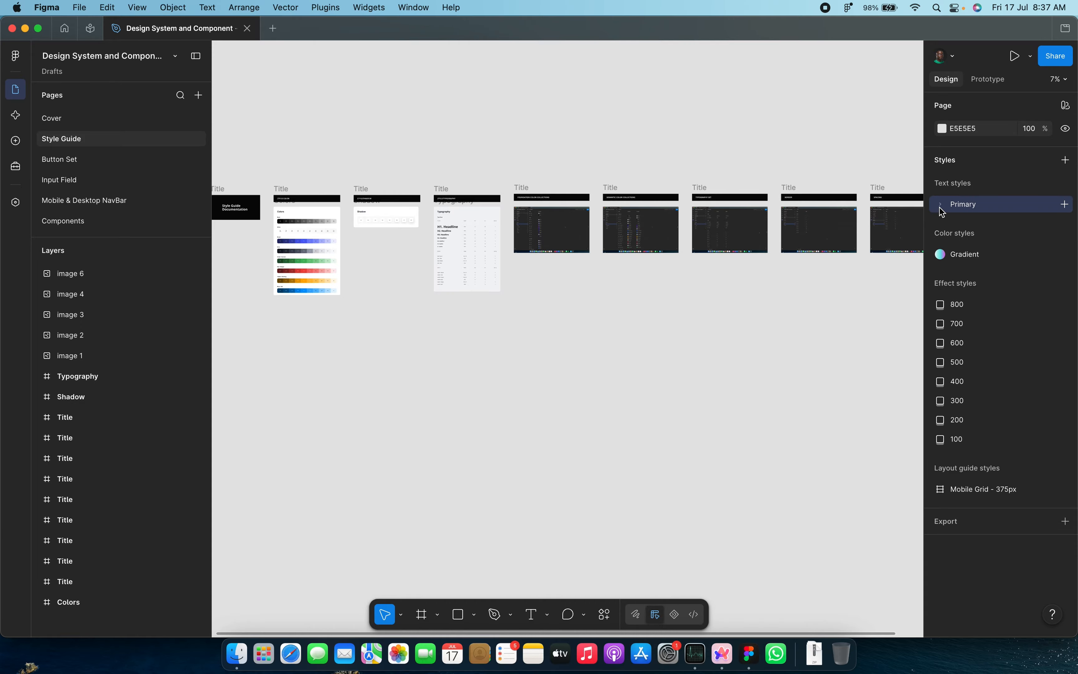
click(941, 207)
click(958, 228)
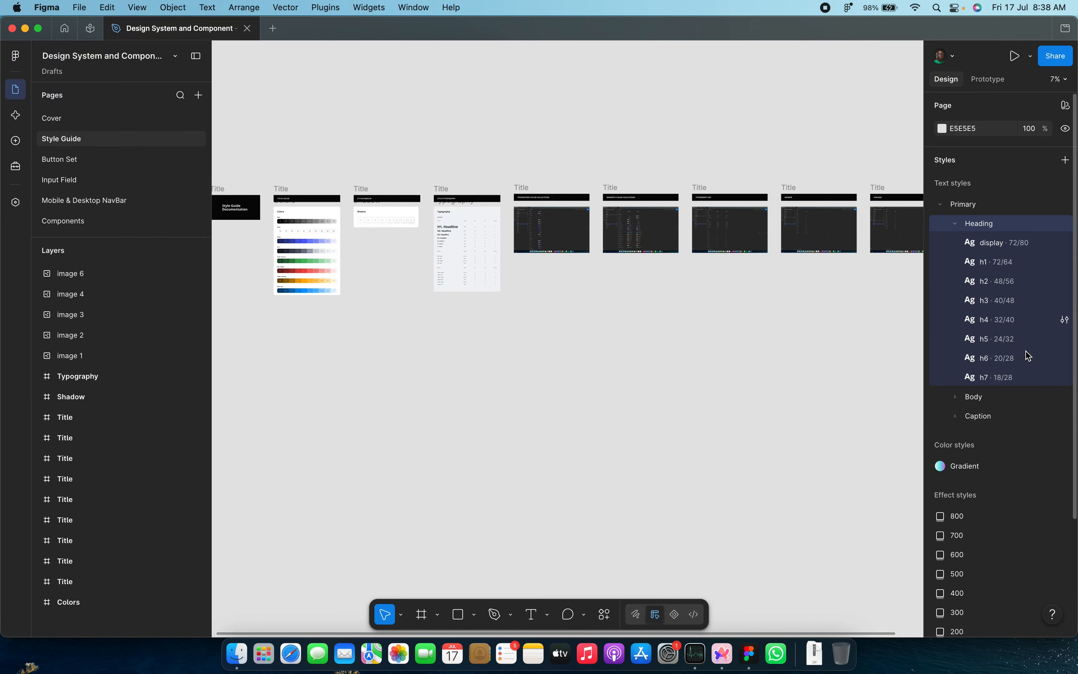
click(957, 400)
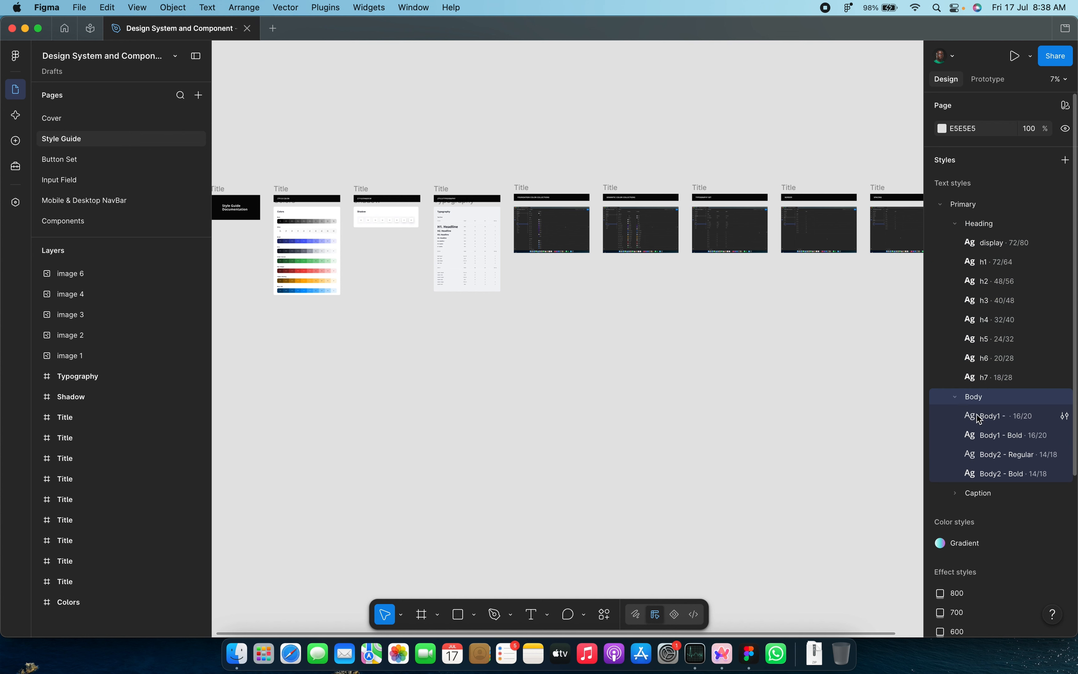
click(961, 497)
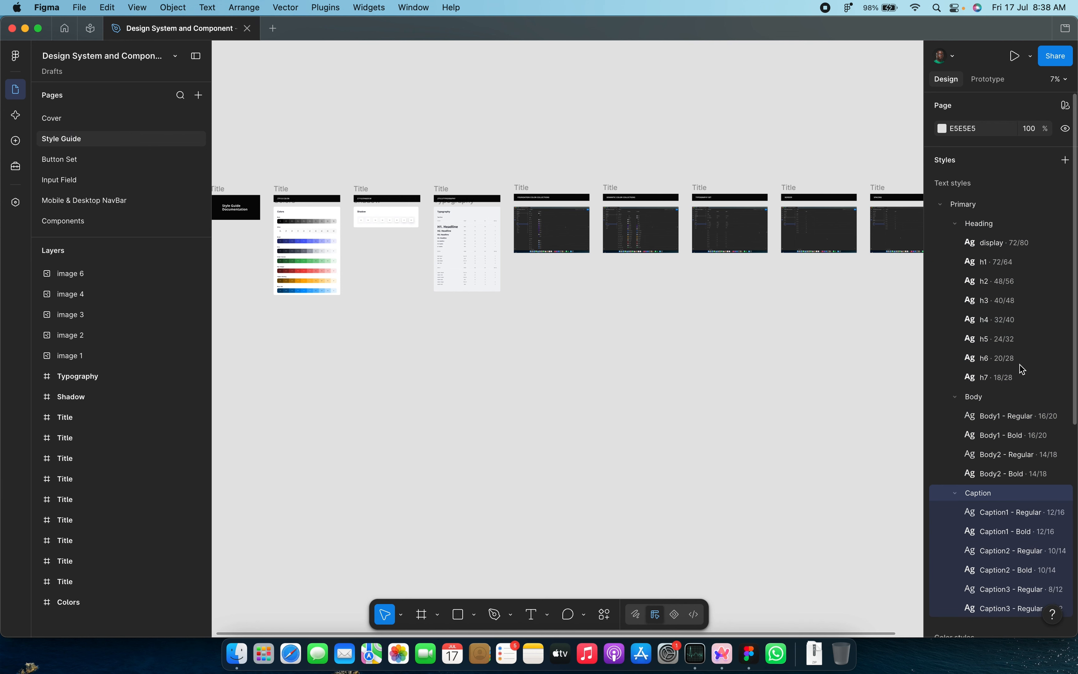
Step: Return to the Typography variables and check the Desktop font values of the Primary and Secondary families
click(16, 203)
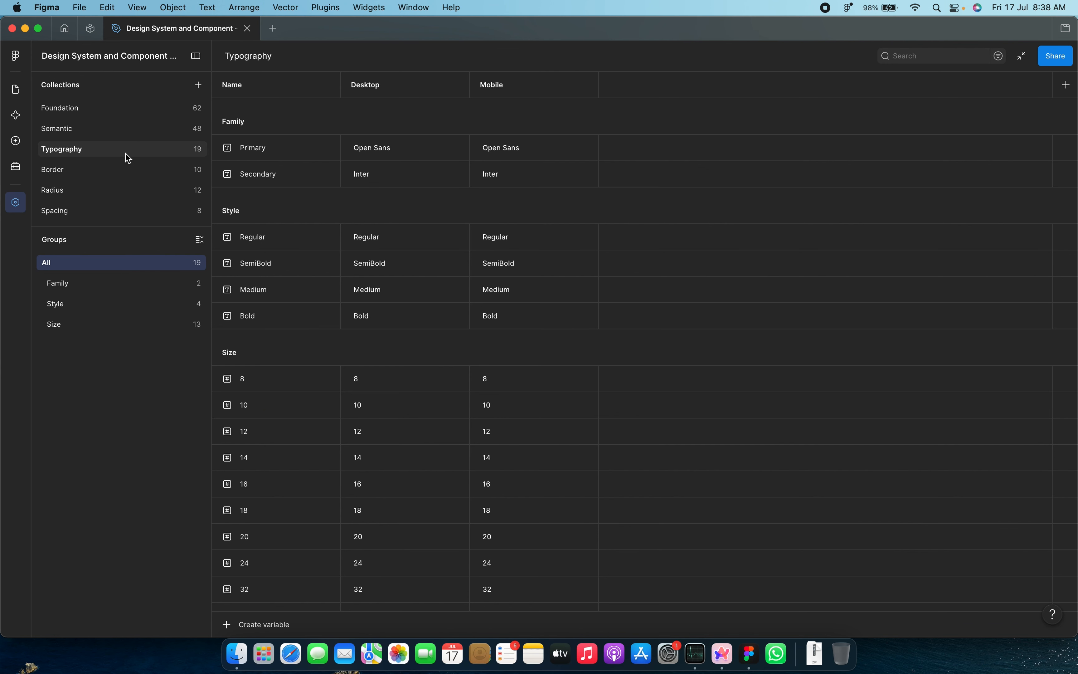
double_click(389, 154)
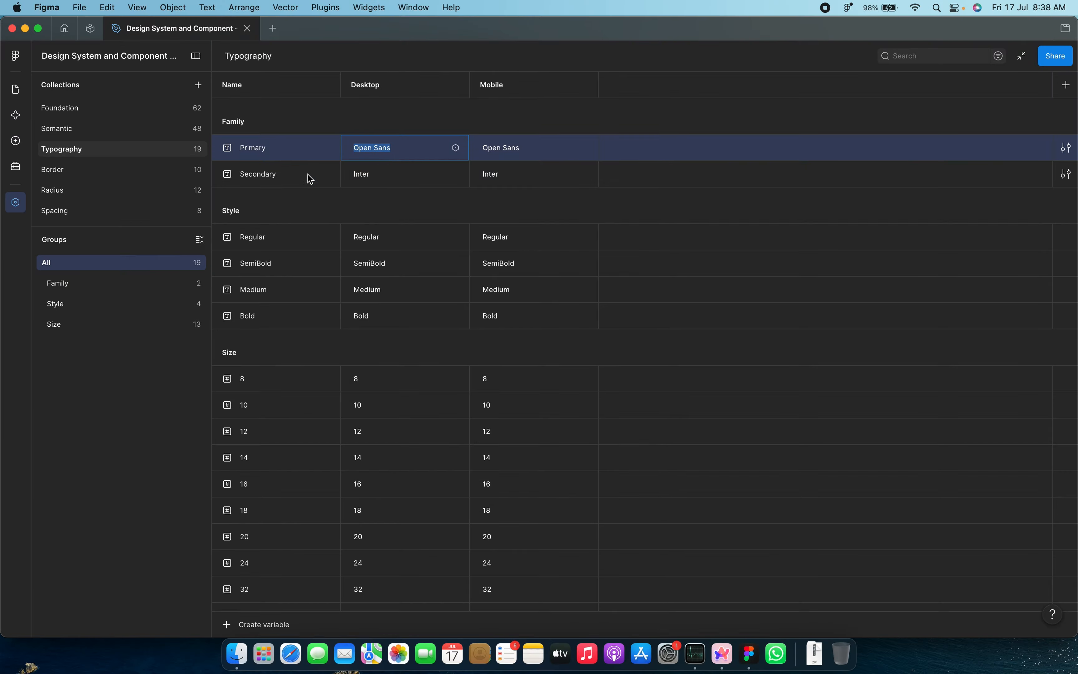
click(374, 180)
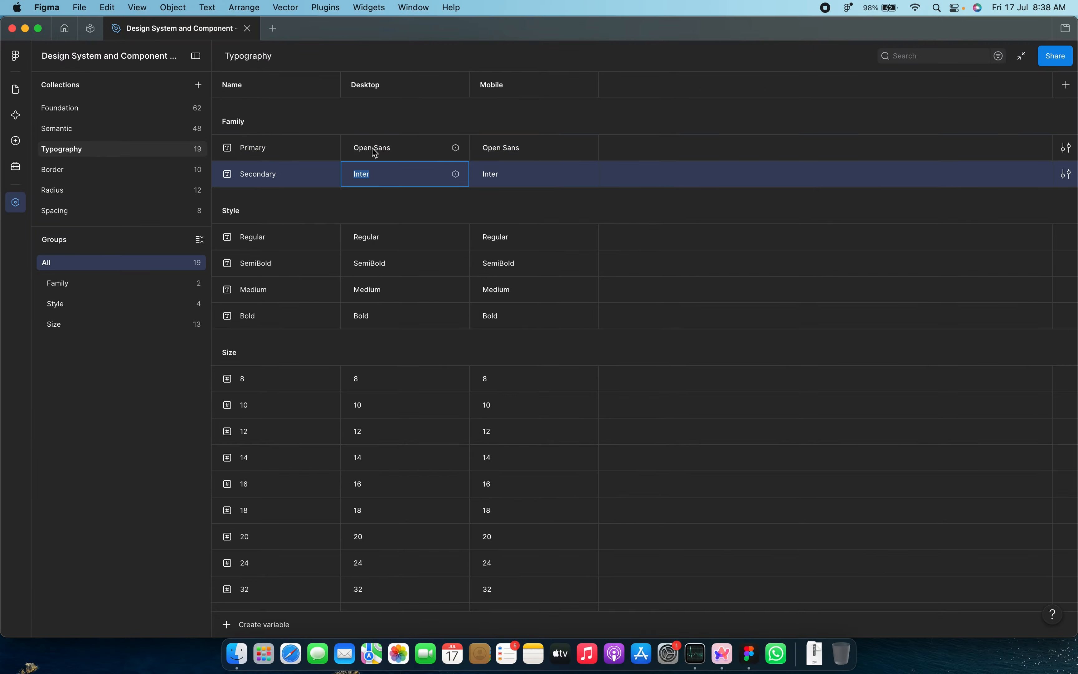
click(372, 149)
click(369, 178)
Step: Look through the Typography collection's Style variables from Regular to Bold and its Size variables down to 72
click(379, 243)
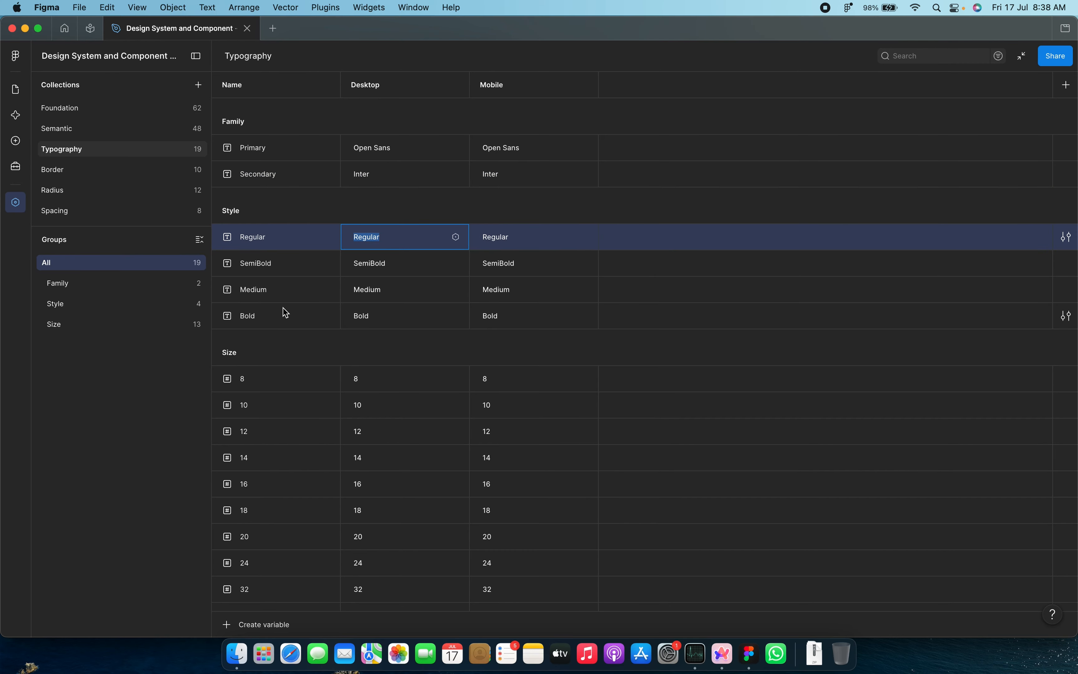
right_click(272, 317)
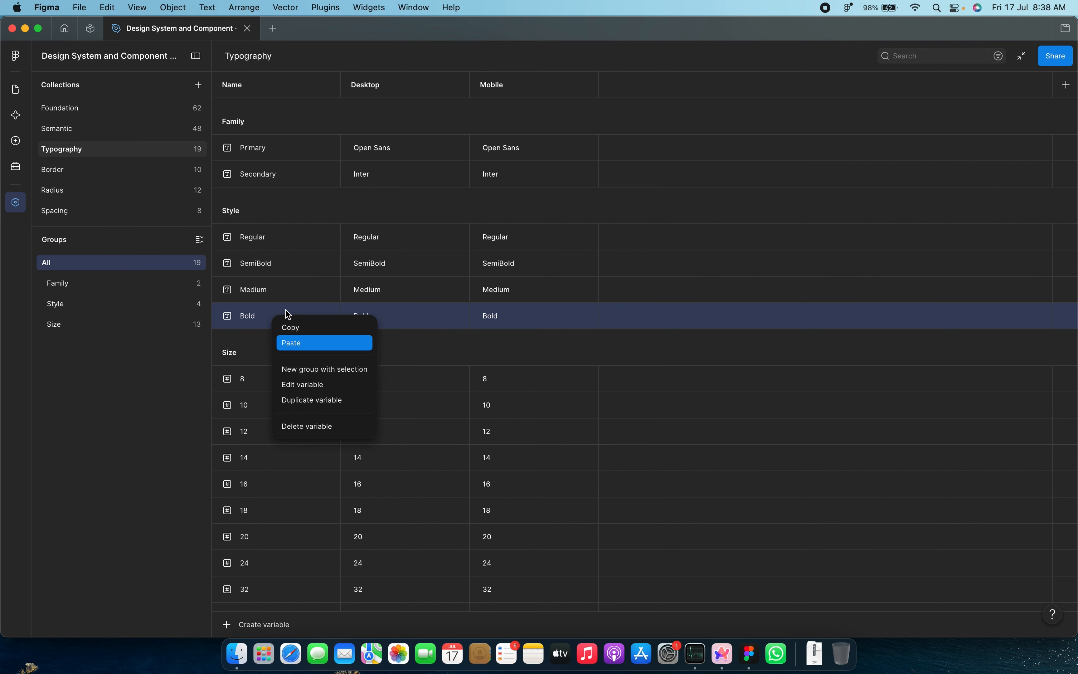
click(384, 273)
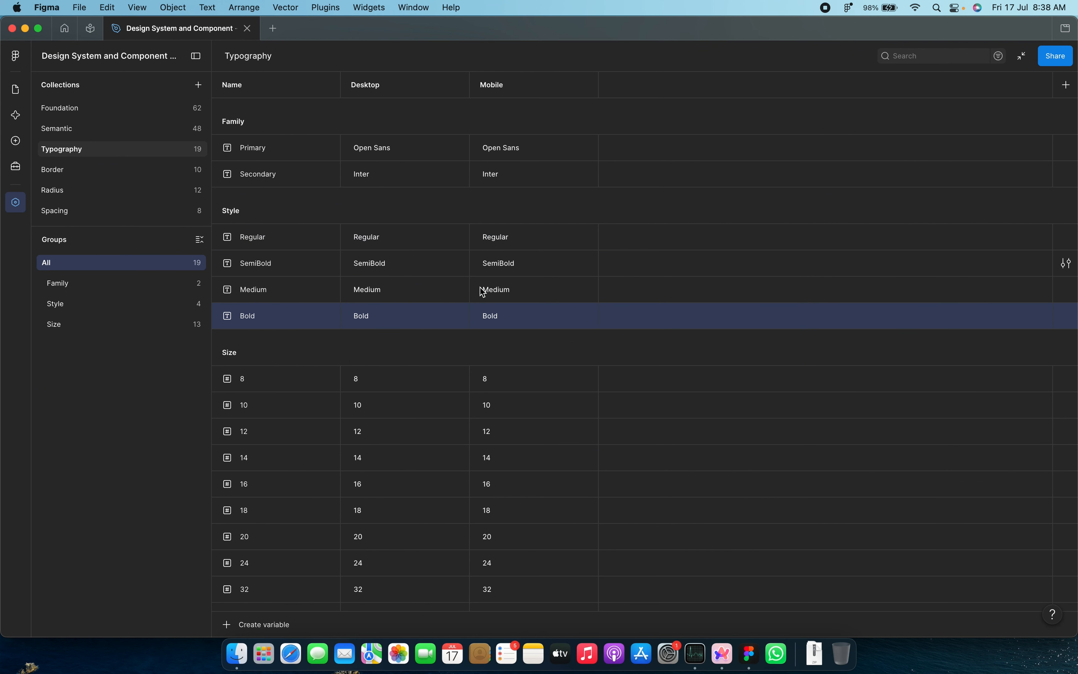
scroll(384, 492, down, 4)
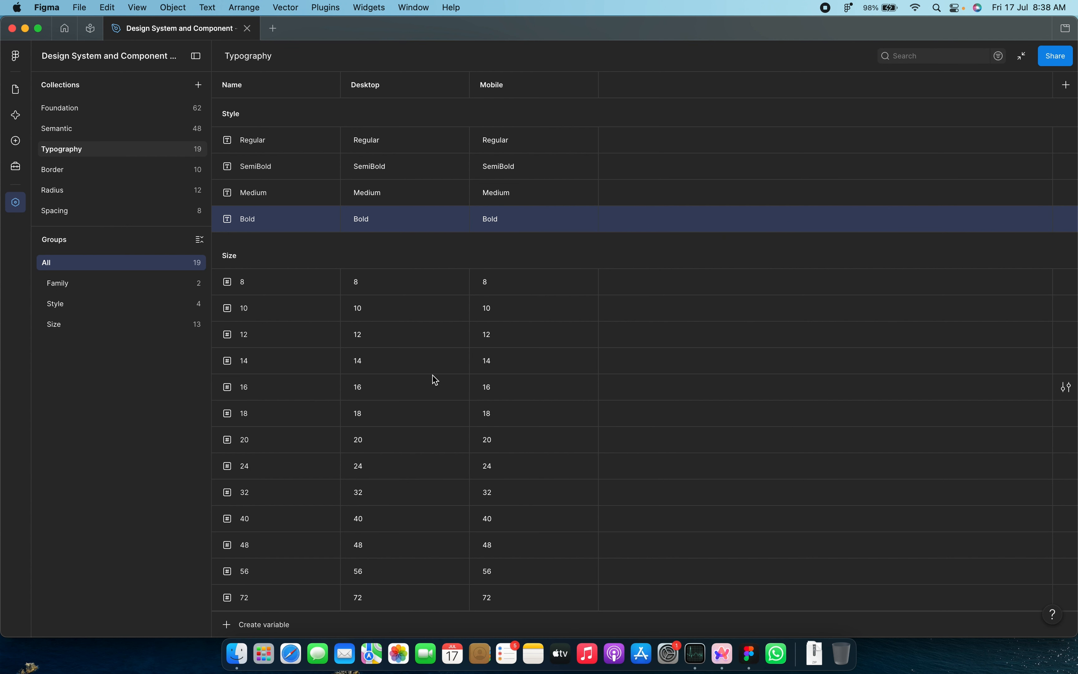
Step: Review the number variables in the Border, Radius and Spacing collections one after another
click(74, 174)
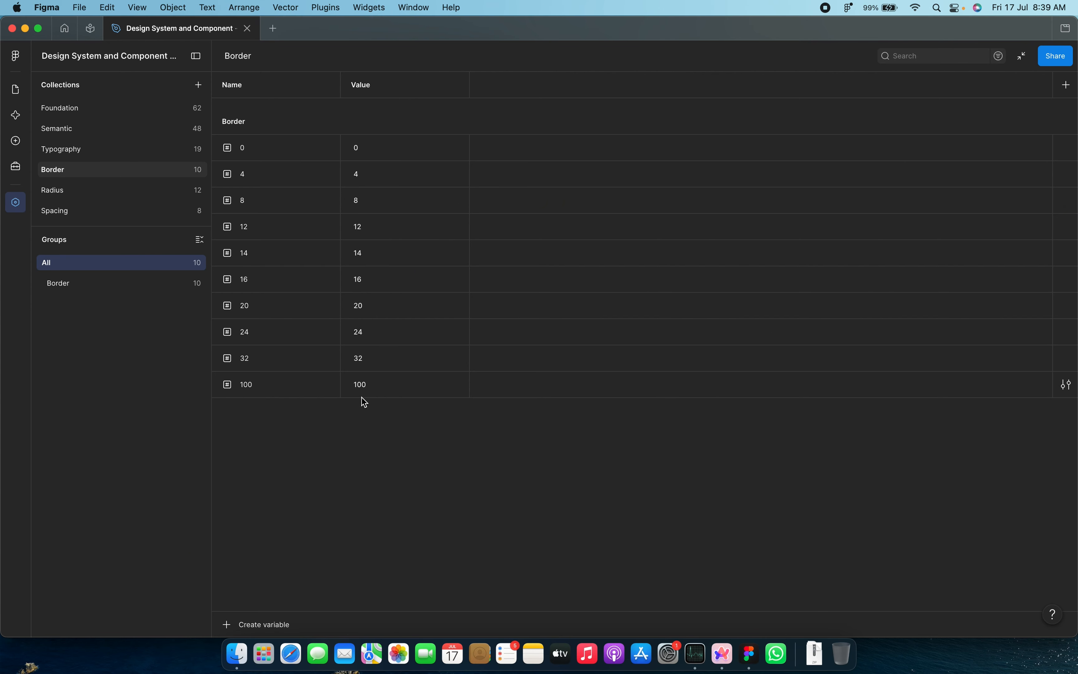
click(68, 193)
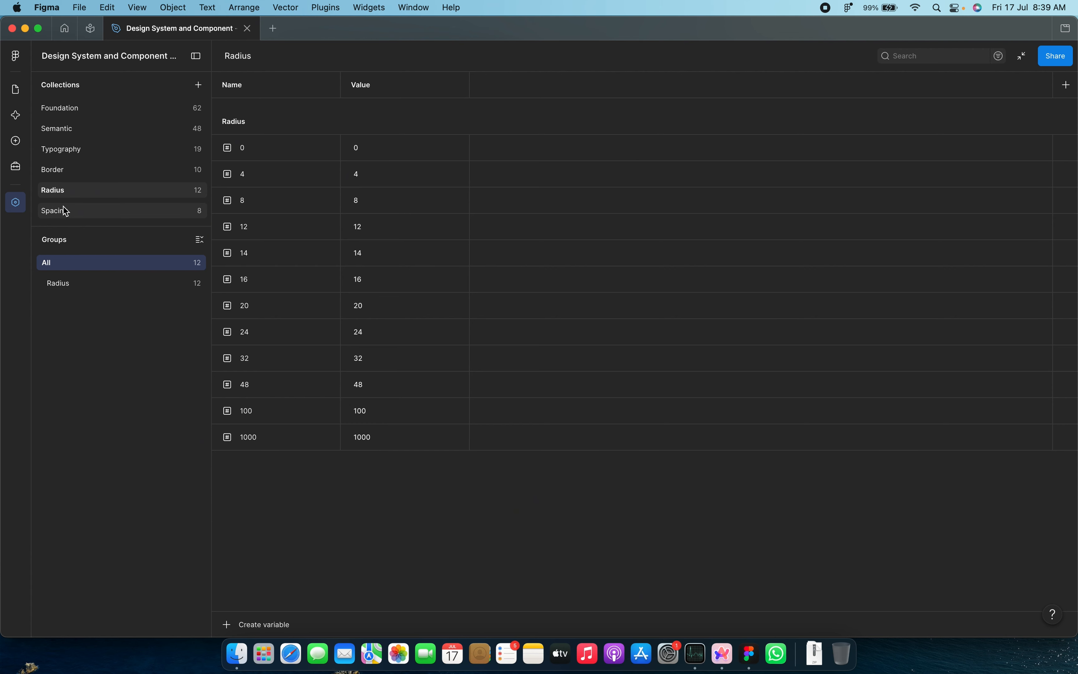
click(96, 212)
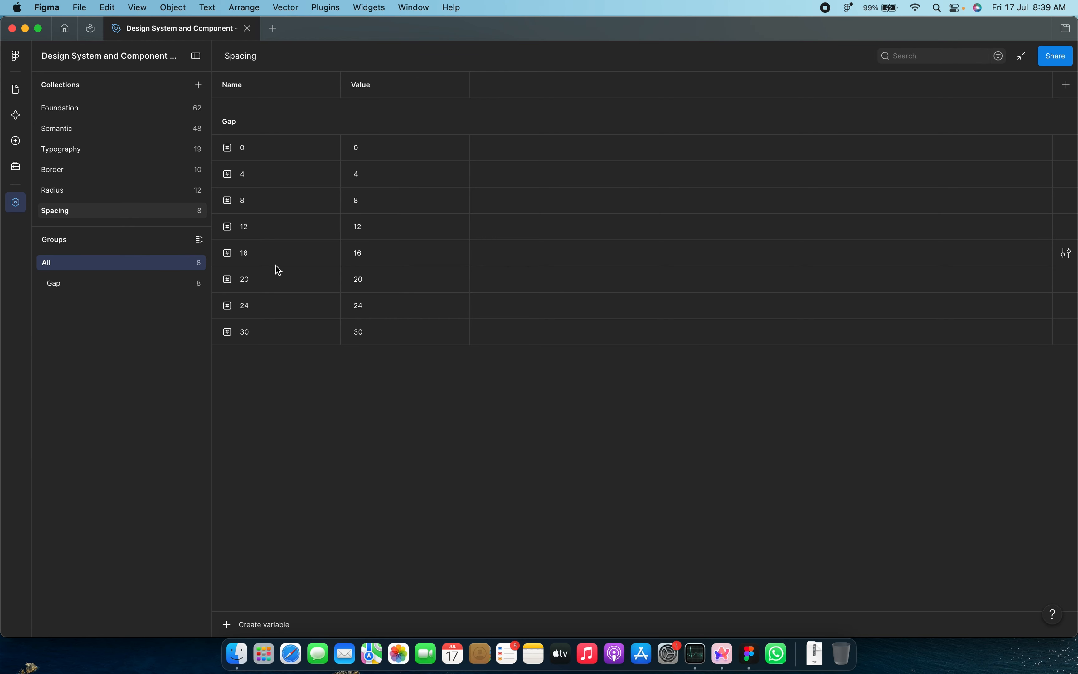
Step: Open the Button Set page and examine the Button component's fill and outline variants up close
click(16, 91)
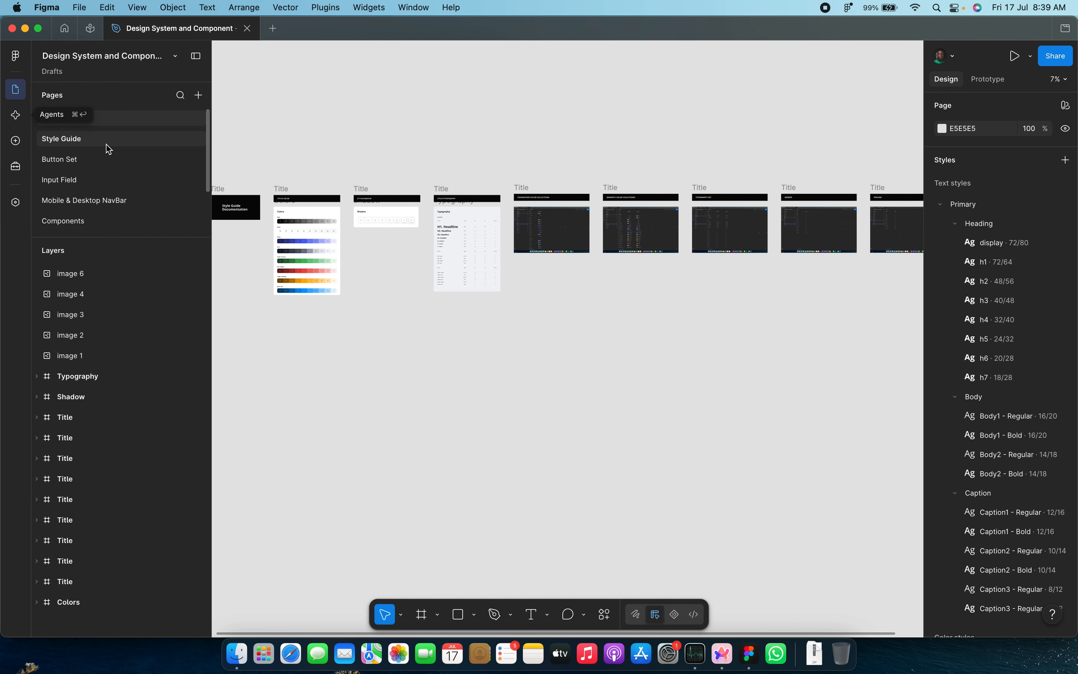
click(82, 159)
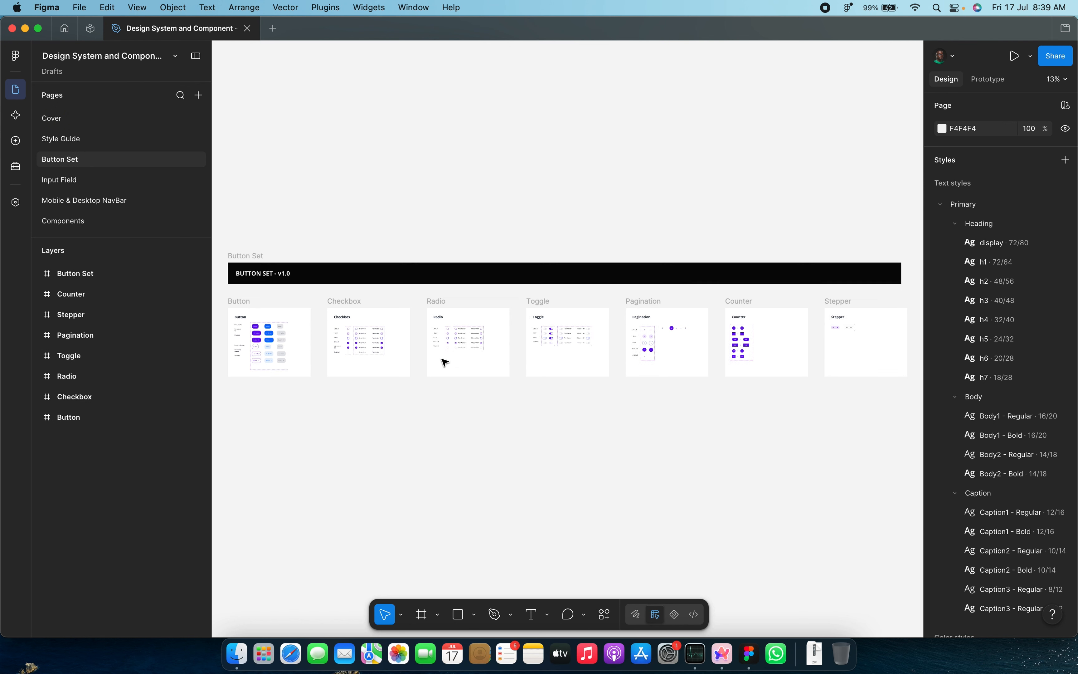
scroll(295, 306, up, 3)
scroll(365, 310, up, 10)
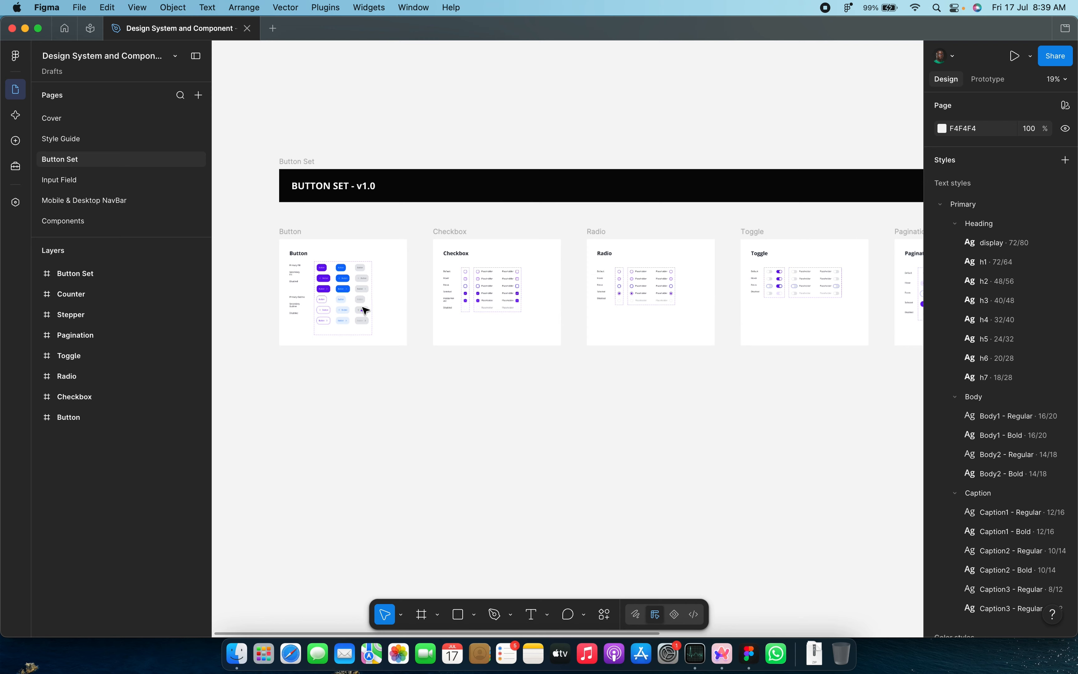
scroll(284, 212, up, 3)
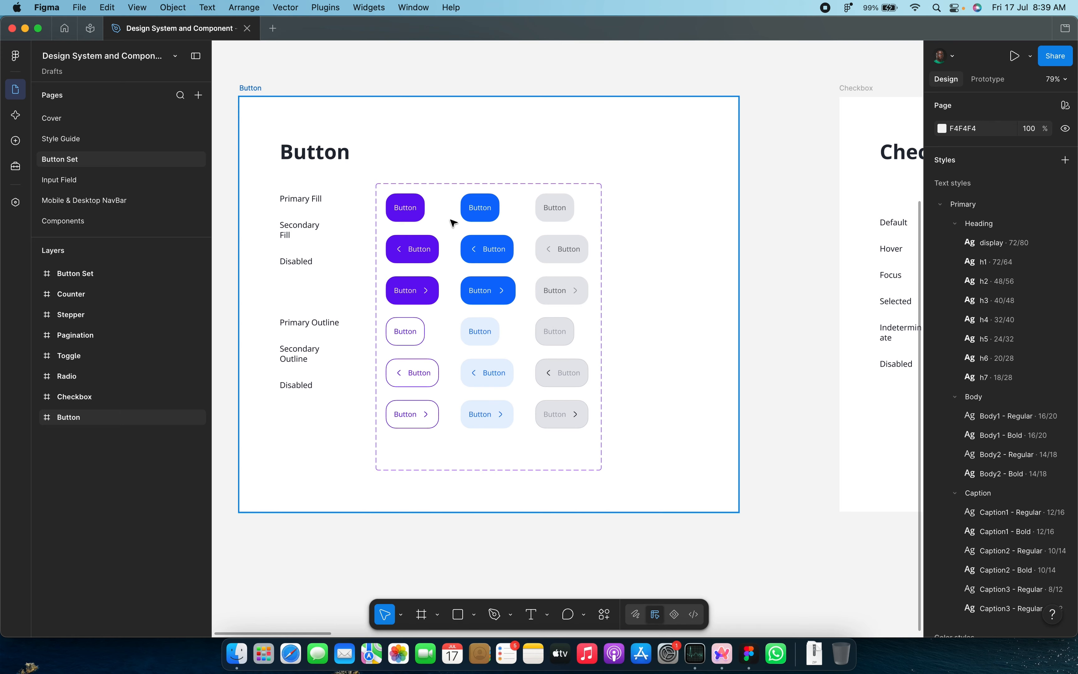
scroll(453, 223, up, 5)
Step: Inspect the properties of the Primary, Secondary and Disable fill buttons without icons, and look over the outline variants below
click(387, 214)
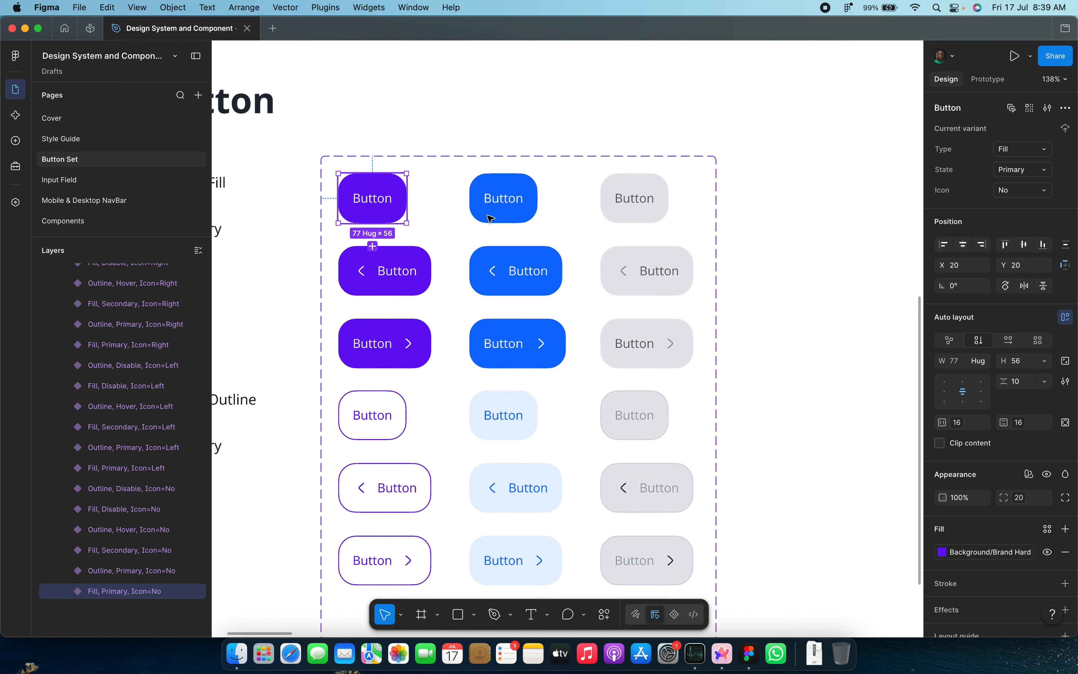
click(502, 218)
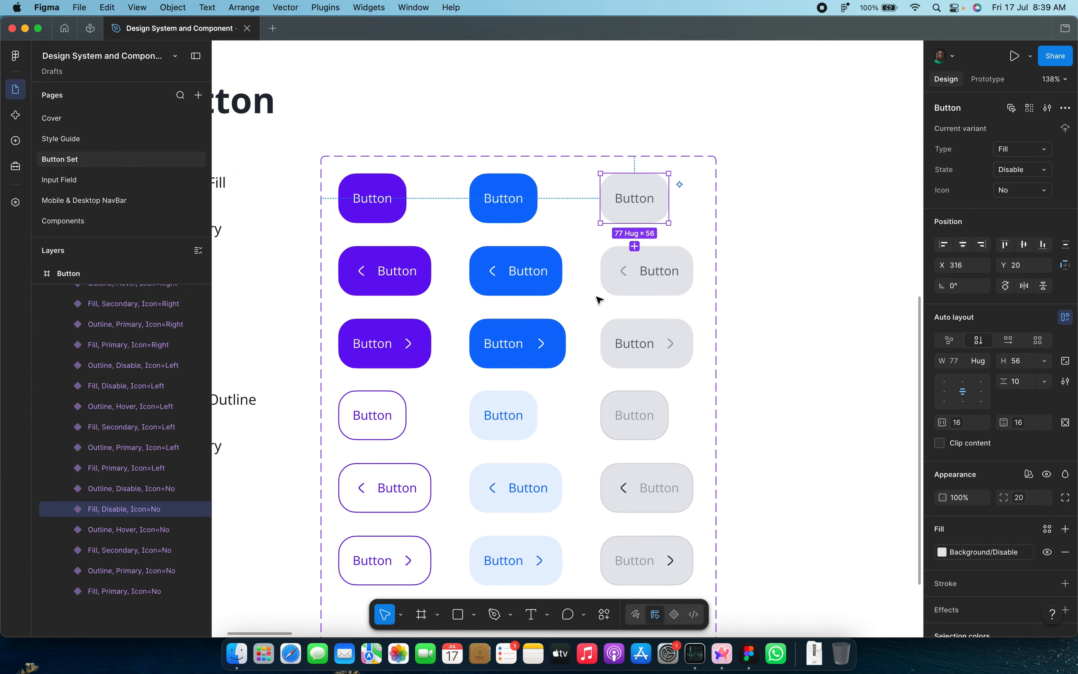
click(627, 209)
scroll(599, 298, down, 4)
scroll(599, 297, left, 3)
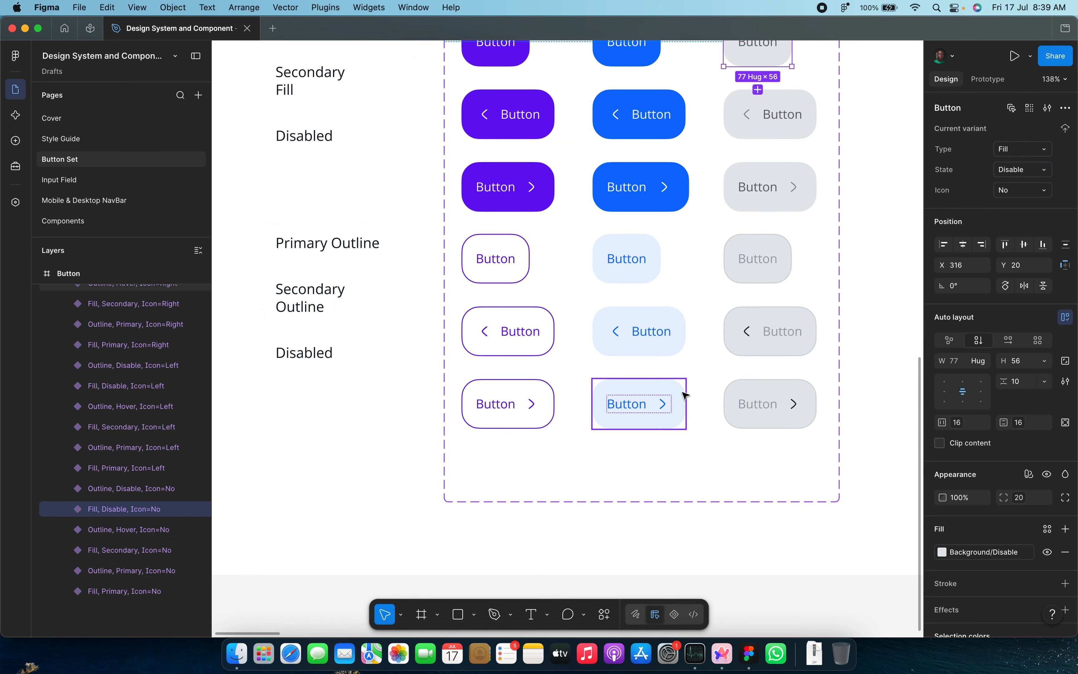
Step: Examine the Checkbox component's states from Default to Disabled, with and without placeholder labels
scroll(734, 287, down, 5)
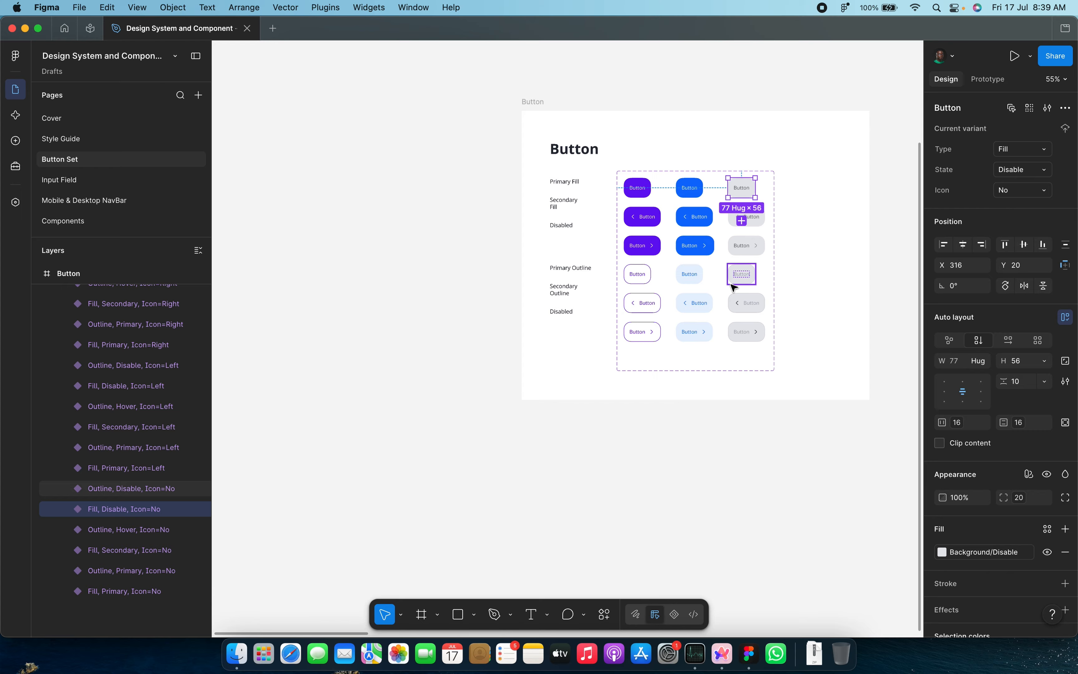
scroll(729, 284, right, 10)
scroll(688, 276, up, 5)
scroll(605, 236, up, 2)
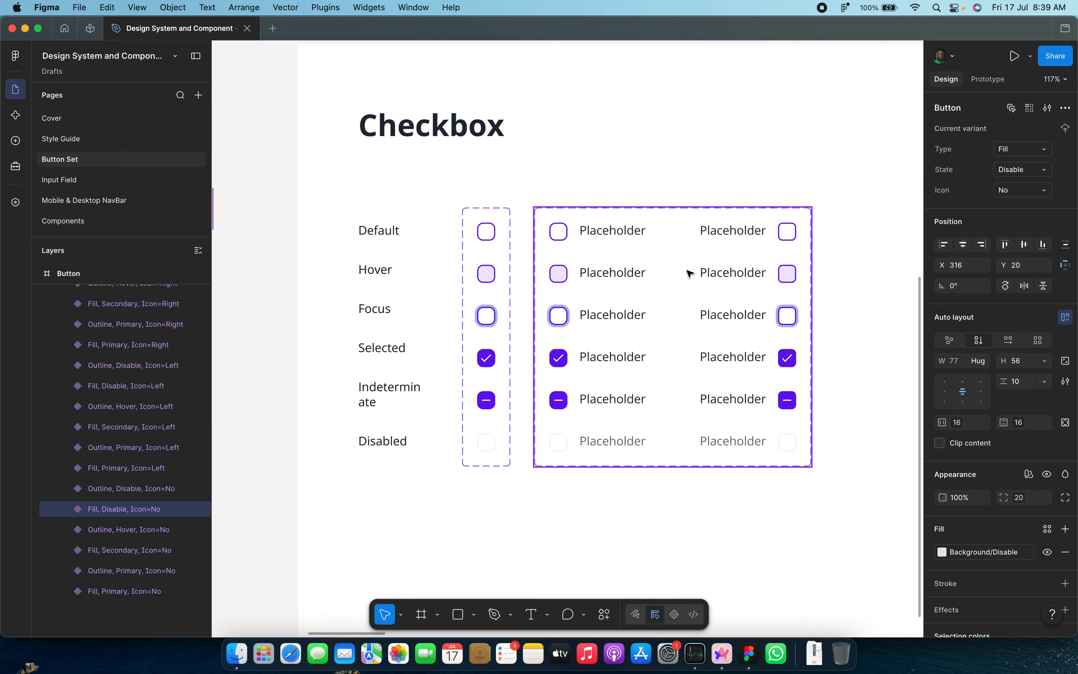
scroll(378, 240, down, 1)
scroll(378, 240, down, 5)
scroll(378, 238, up, 5)
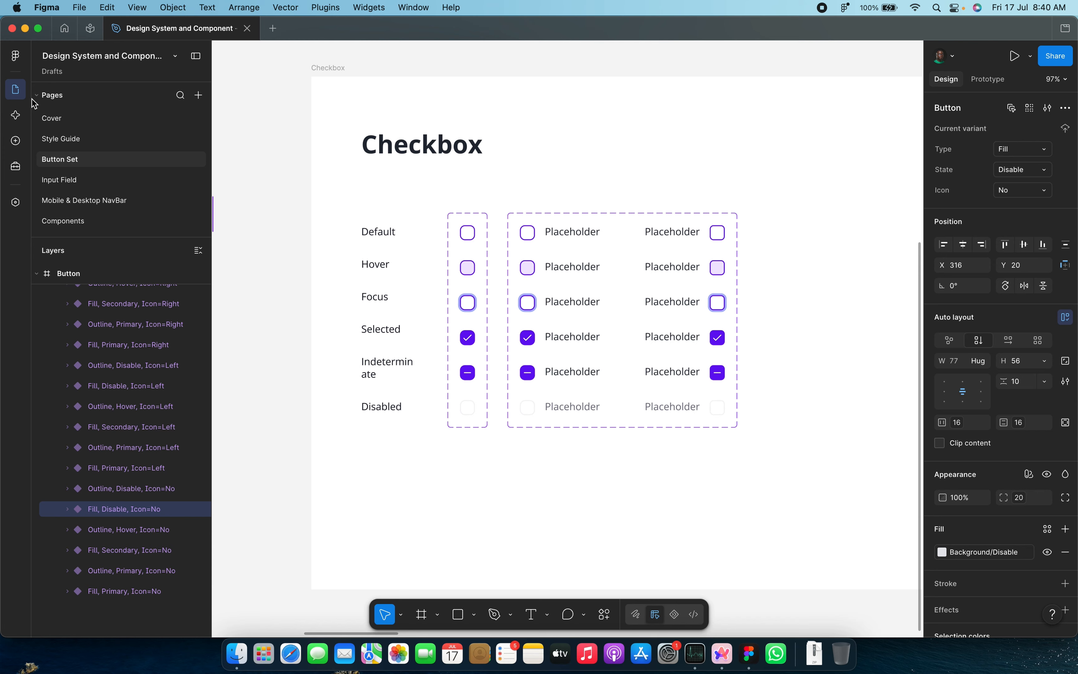
Step: Glance at the file's asset libraries, return to the Button Set page and examine the Radio component's states
click(15, 142)
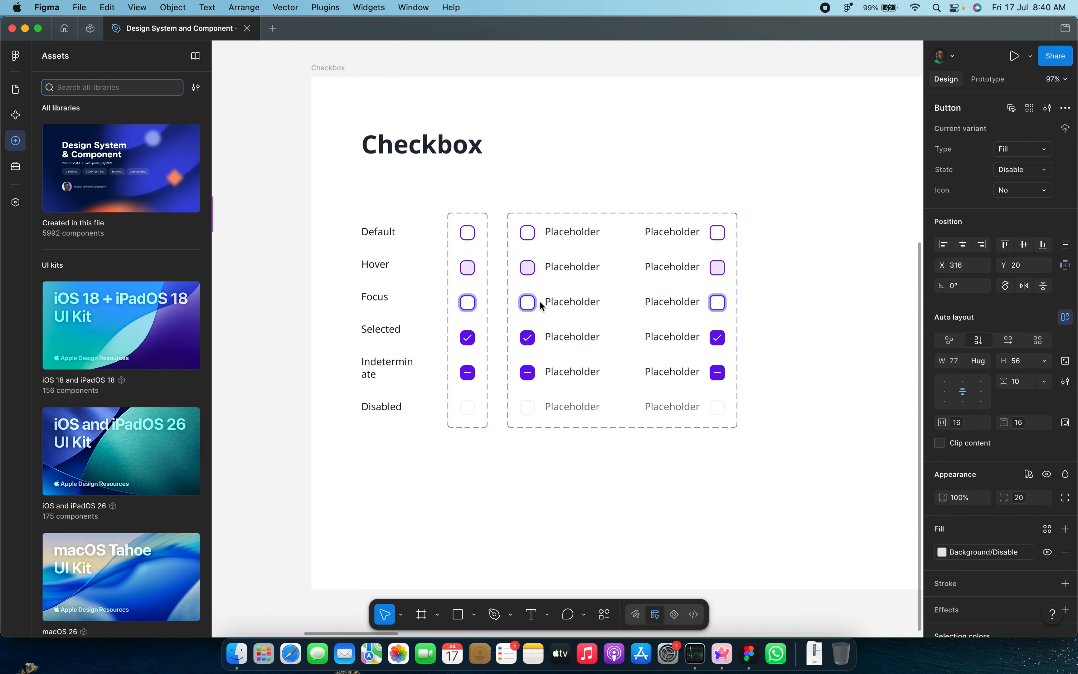
click(15, 89)
scroll(422, 200, right, 5)
scroll(424, 200, down, 3)
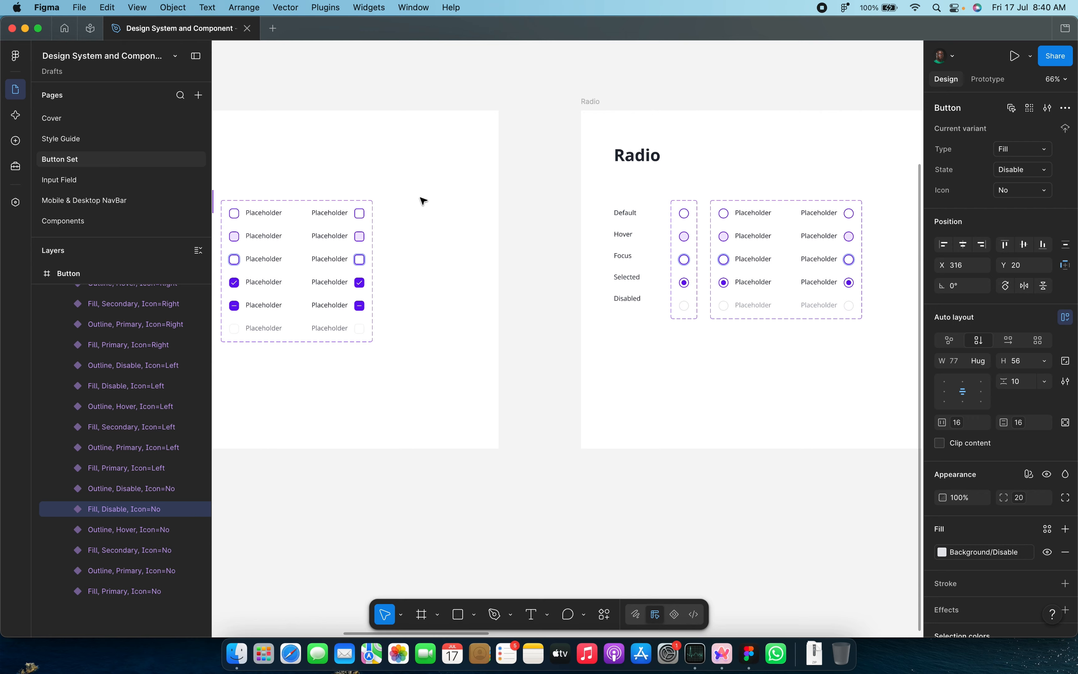
scroll(579, 228, up, 3)
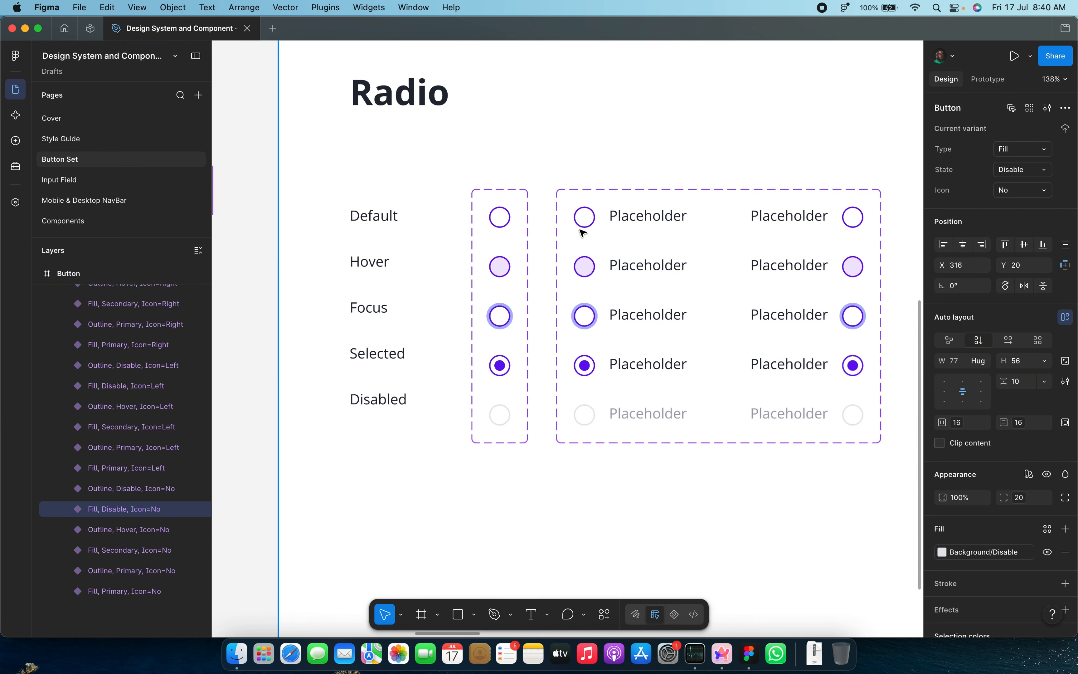
Step: Examine the Toggle component's on and off variants in the Default, Hover, Focus and Disabled states
scroll(581, 229, down, 6)
scroll(623, 258, right, 2)
scroll(643, 268, up, 6)
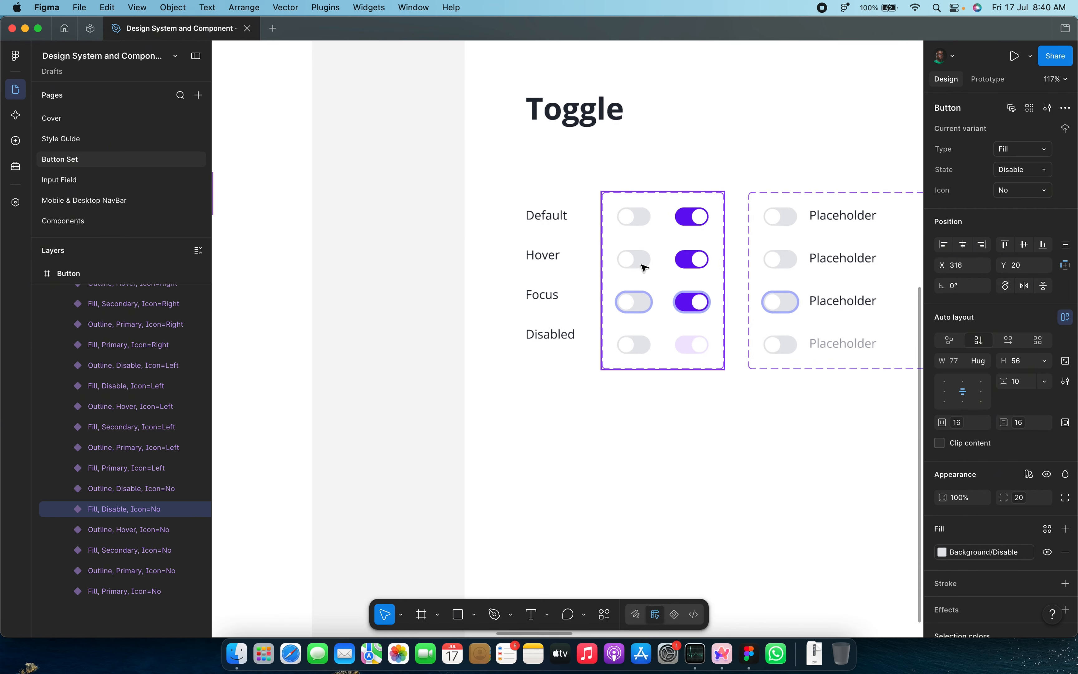
scroll(644, 267, right, 5)
scroll(644, 267, down, 6)
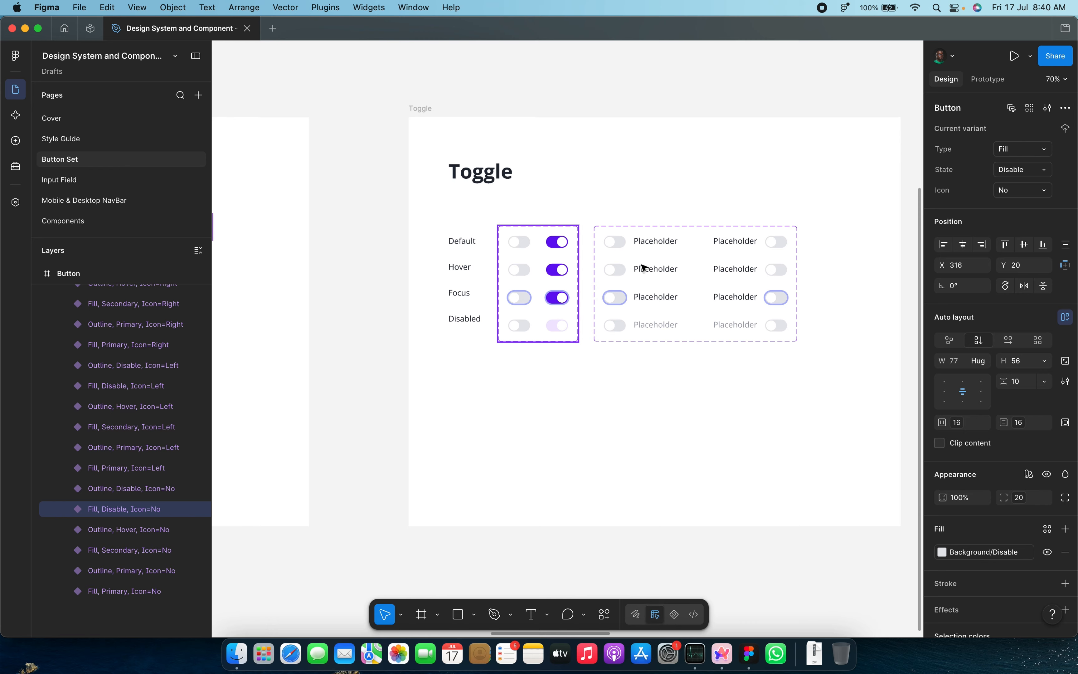
Step: Look over the Pagination component's states and its sample page bar, and move on to the Counter component
scroll(644, 267, right, 4)
scroll(645, 268, right, 4)
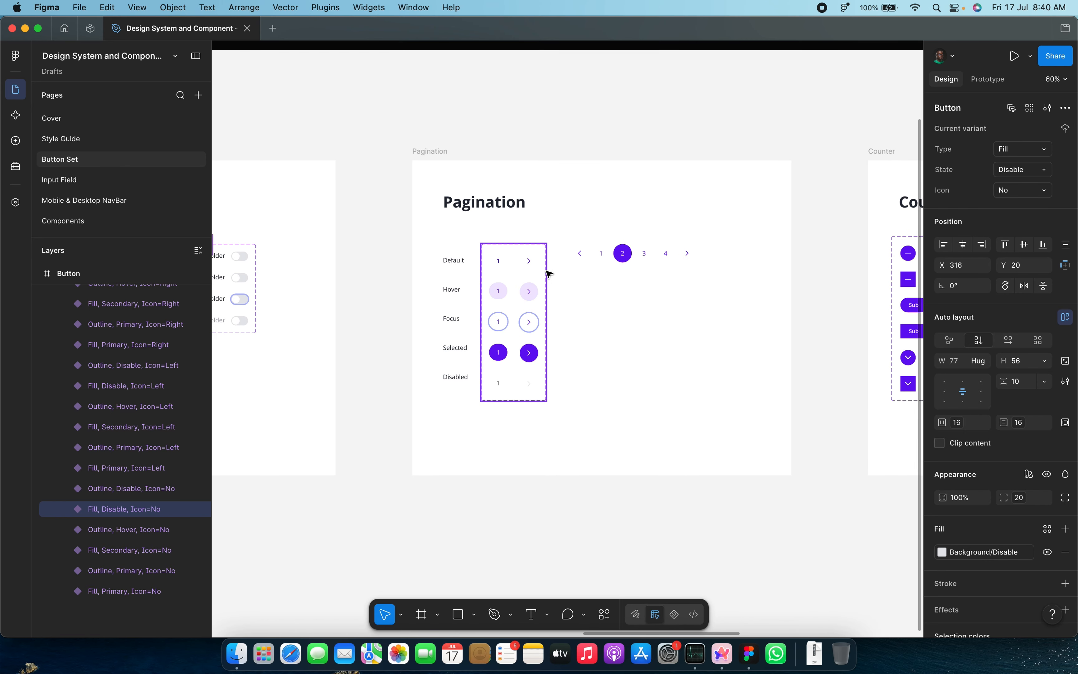
scroll(549, 272, up, 4)
scroll(549, 273, down, 4)
scroll(549, 273, down, 4)
scroll(549, 272, right, 5)
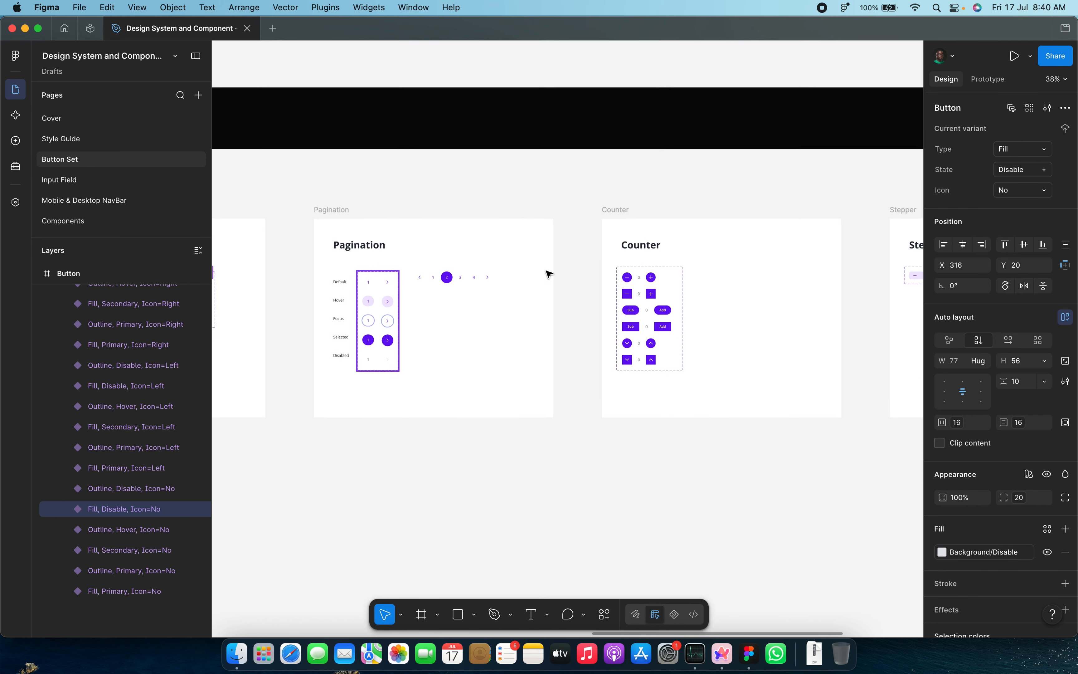
Step: Examine the Counter and Stepper components, and look over the whole Button Set page
scroll(597, 308, up, 4)
scroll(602, 309, down, 5)
scroll(599, 311, right, 4)
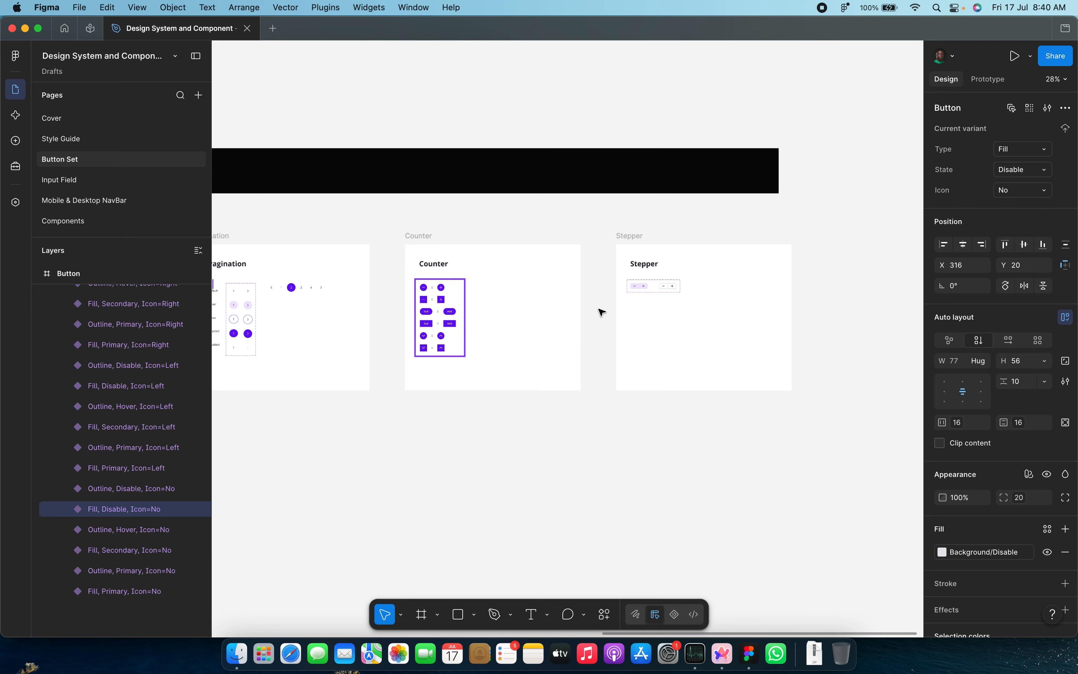
scroll(684, 289, up, 3)
scroll(684, 289, down, 8)
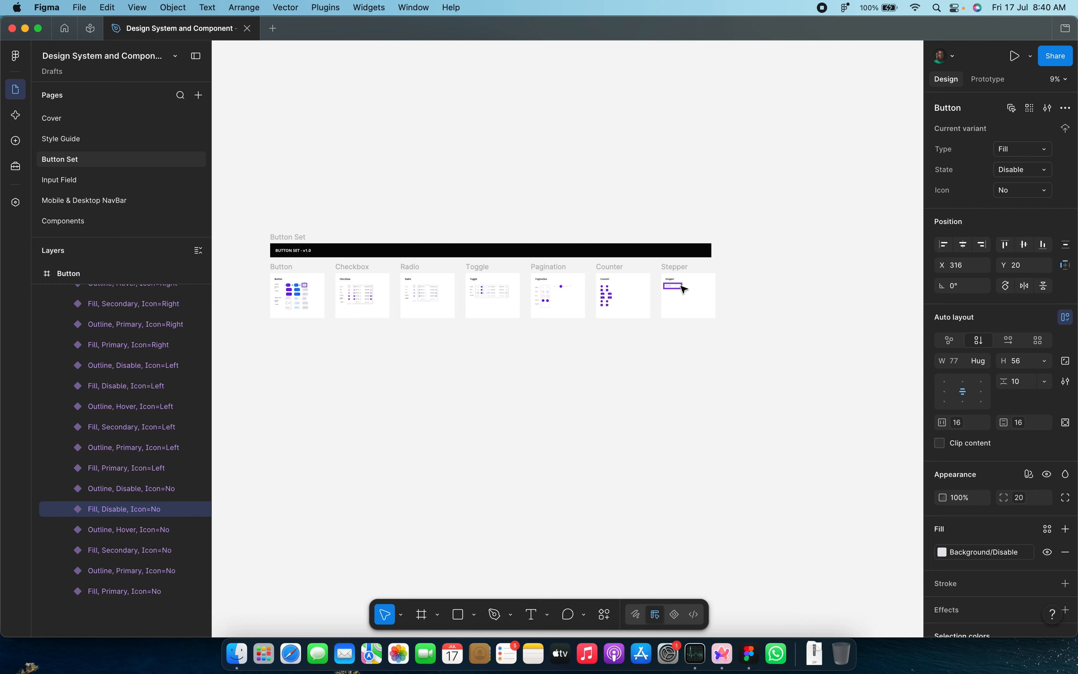
scroll(304, 262, up, 8)
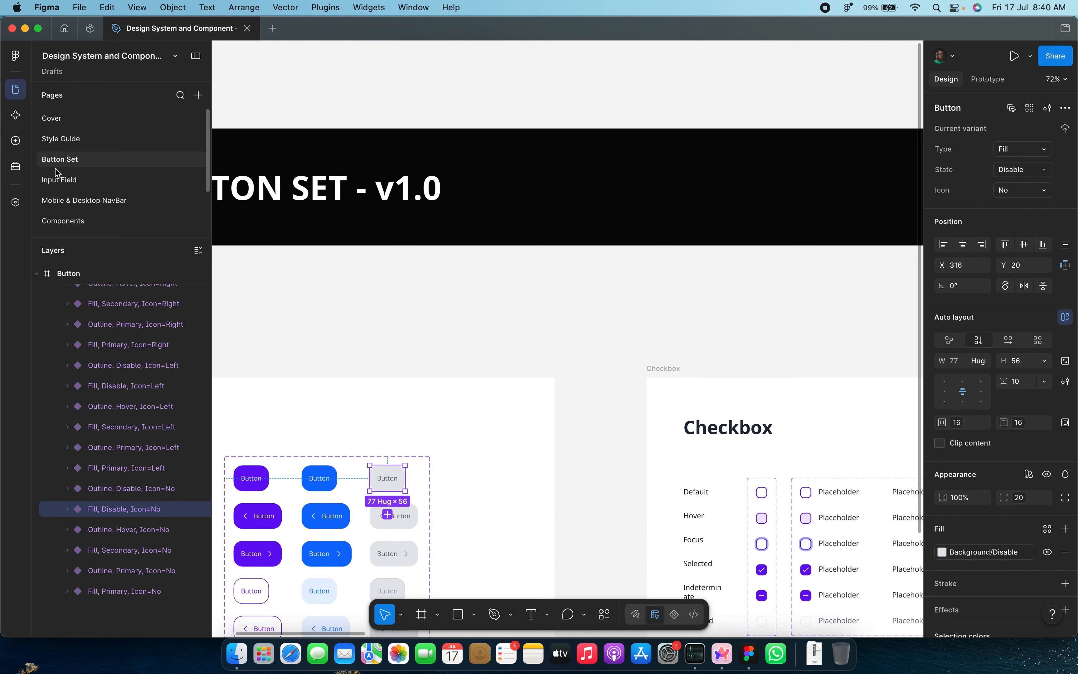
Step: Open the Input Field page and examine the Type A text fields' label, placeholder and typing states
click(57, 180)
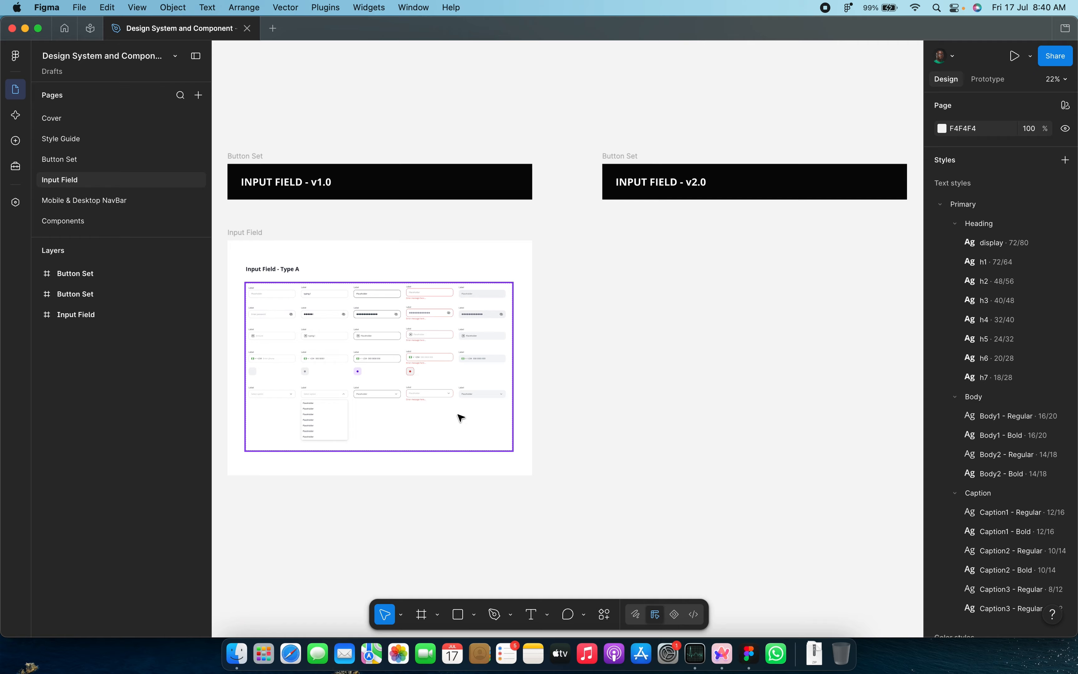
scroll(293, 167, up, 5)
scroll(293, 166, down, 4)
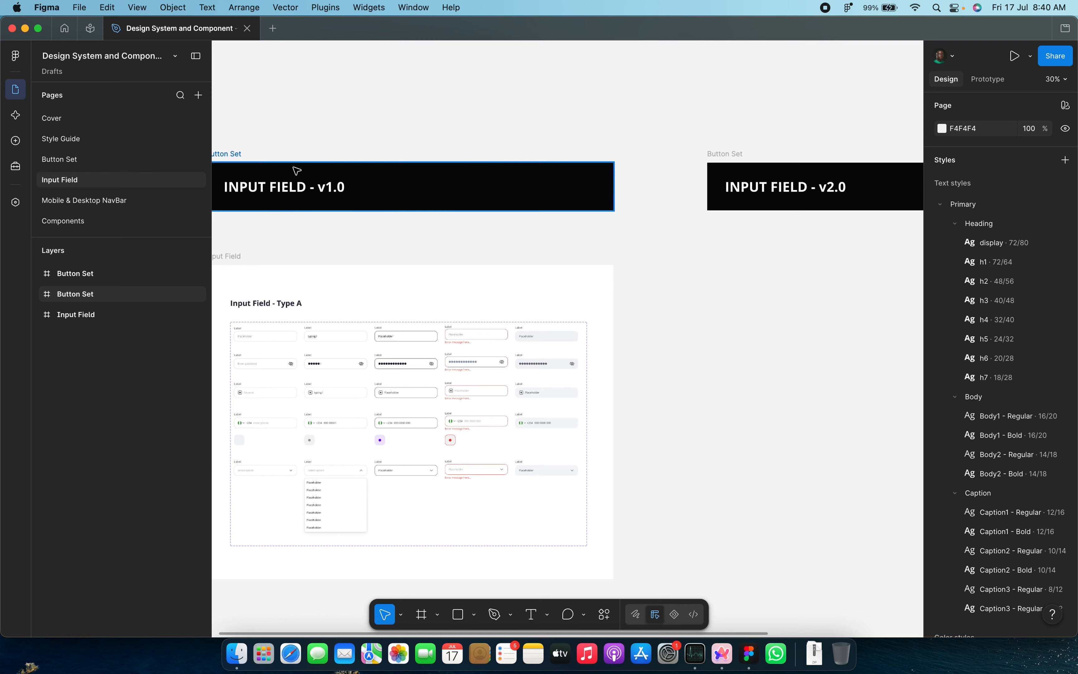
scroll(293, 167, left, 1)
click(332, 335)
scroll(334, 335, up, 6)
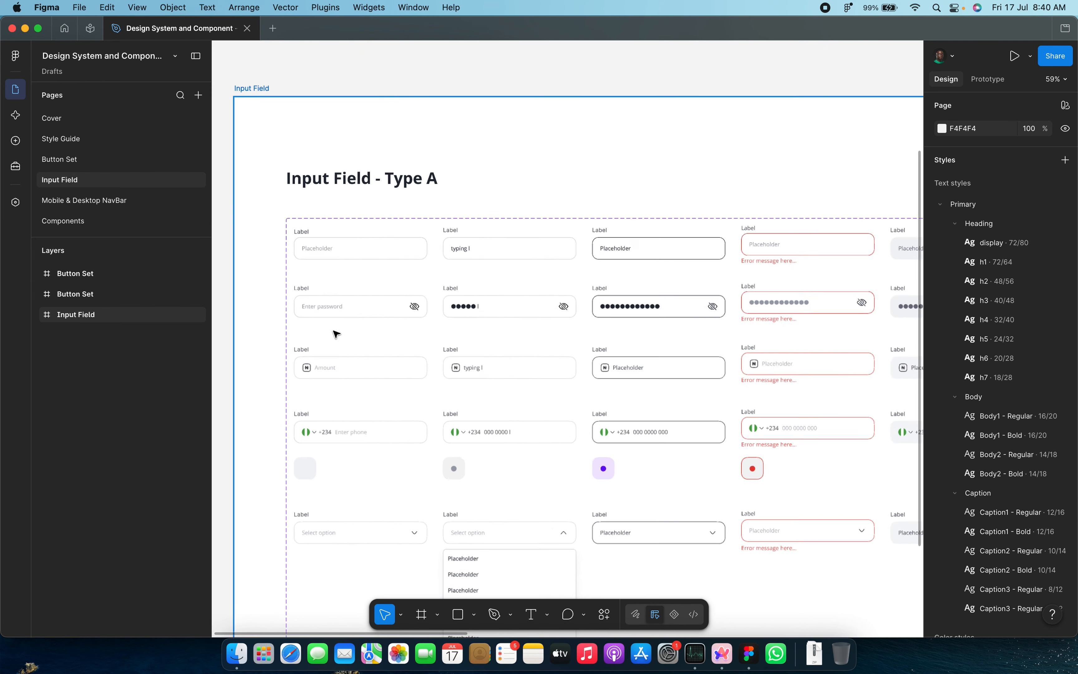
scroll(336, 334, up, 2)
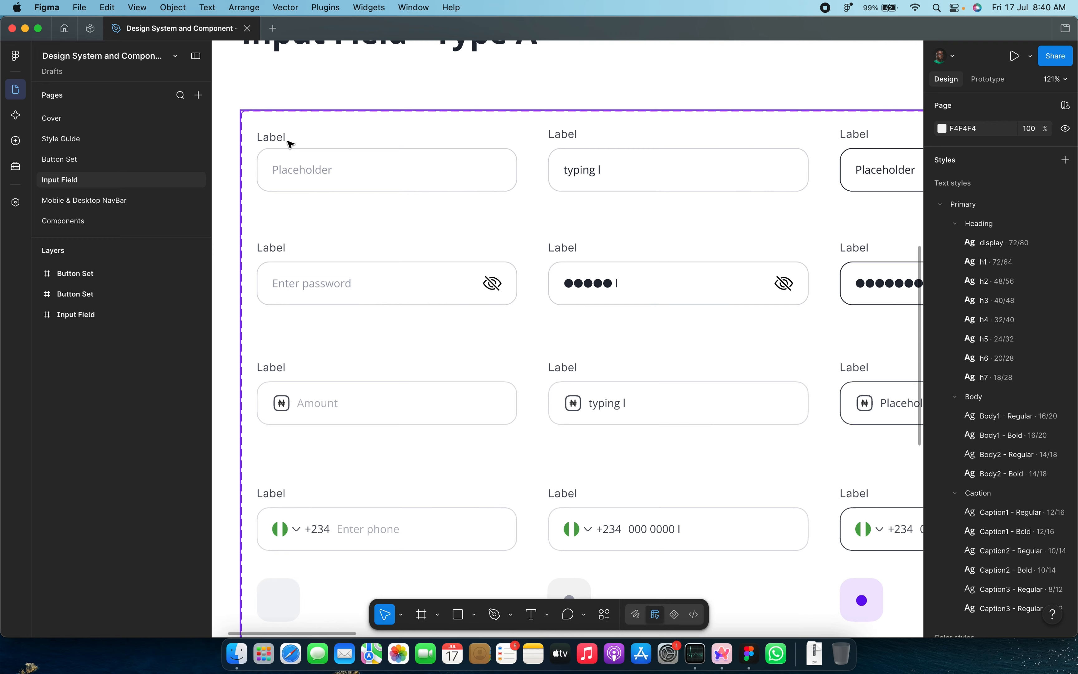
scroll(319, 170, down, 1)
scroll(314, 169, up, 3)
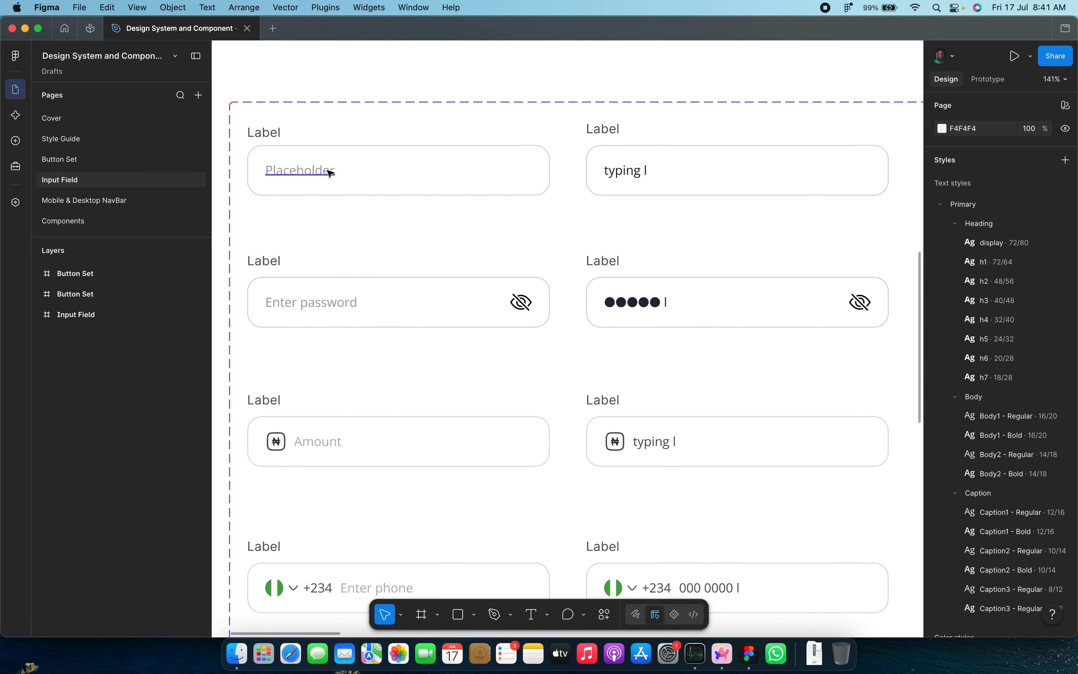
Step: Examine the password, amount, phone and select-option fields of Input Field - Type A, including the open dropdown list
scroll(330, 173, down, 5)
scroll(330, 173, up, 5)
scroll(330, 173, down, 5)
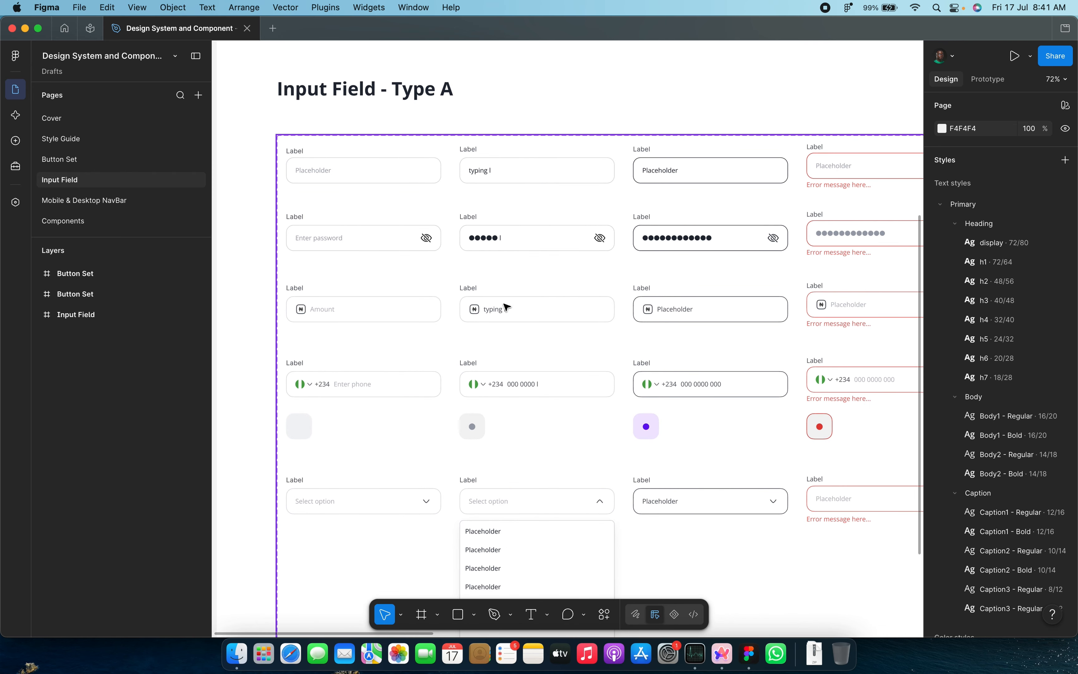
scroll(374, 387, down, 5)
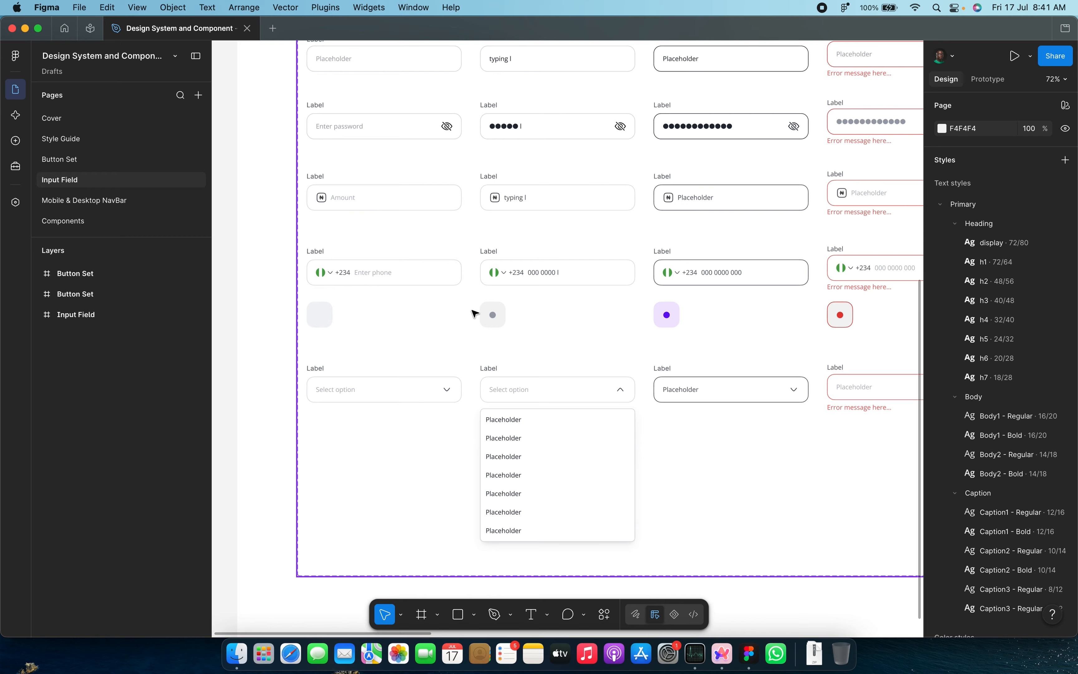
click(547, 414)
scroll(547, 415, up, 5)
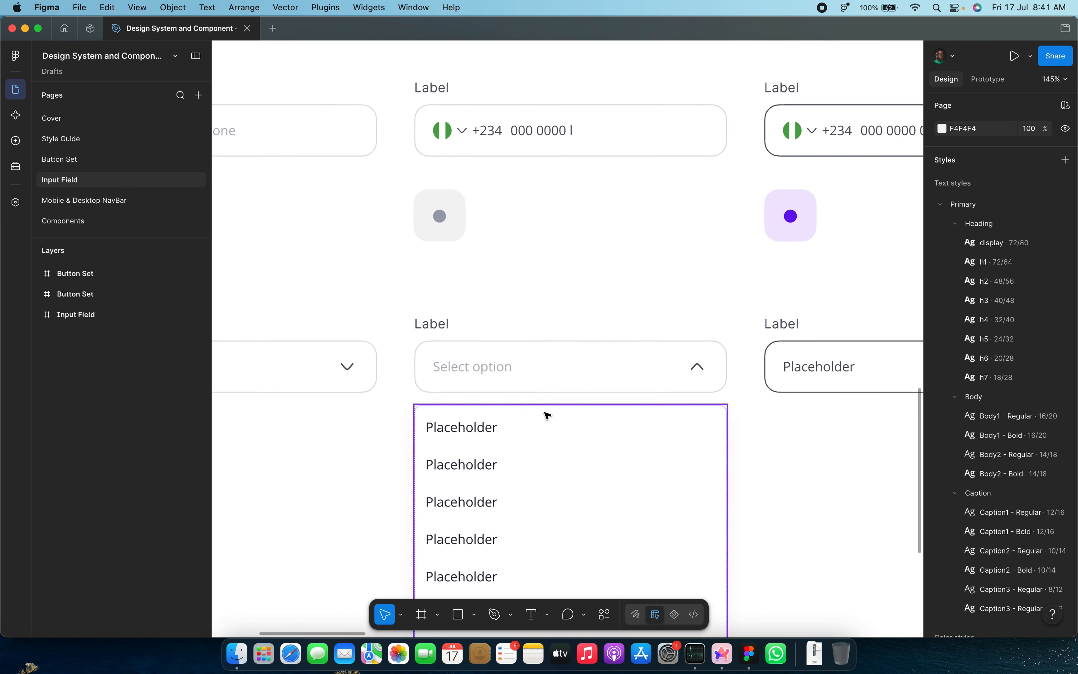
scroll(547, 415, down, 10)
scroll(547, 414, up, 4)
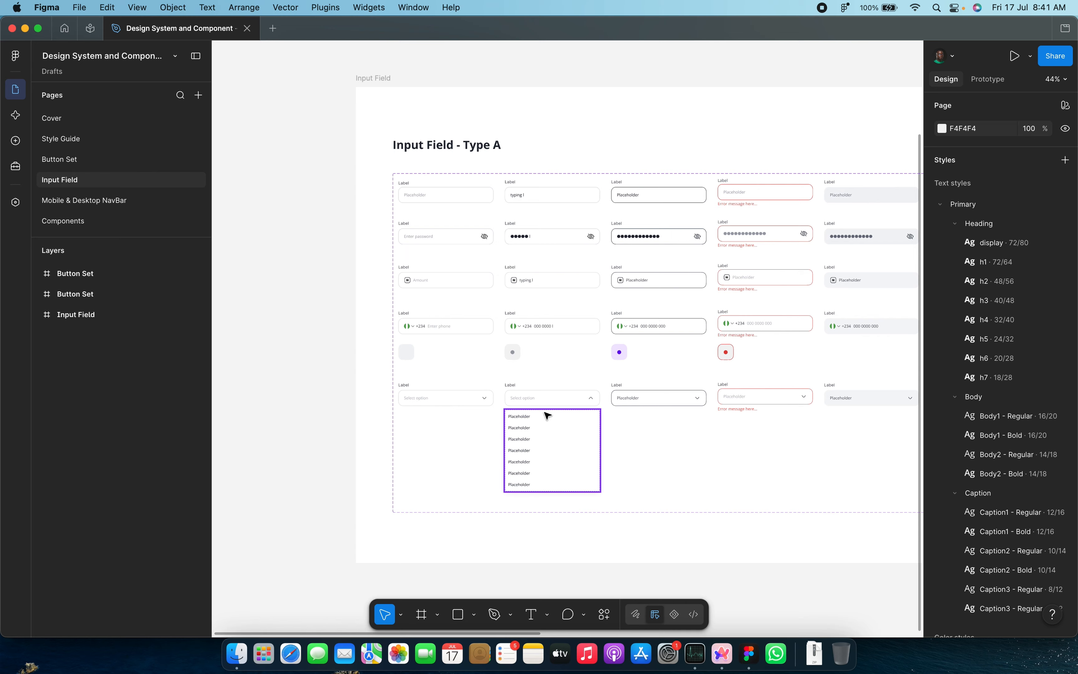
scroll(548, 414, down, 4)
scroll(547, 415, up, 3)
click(360, 299)
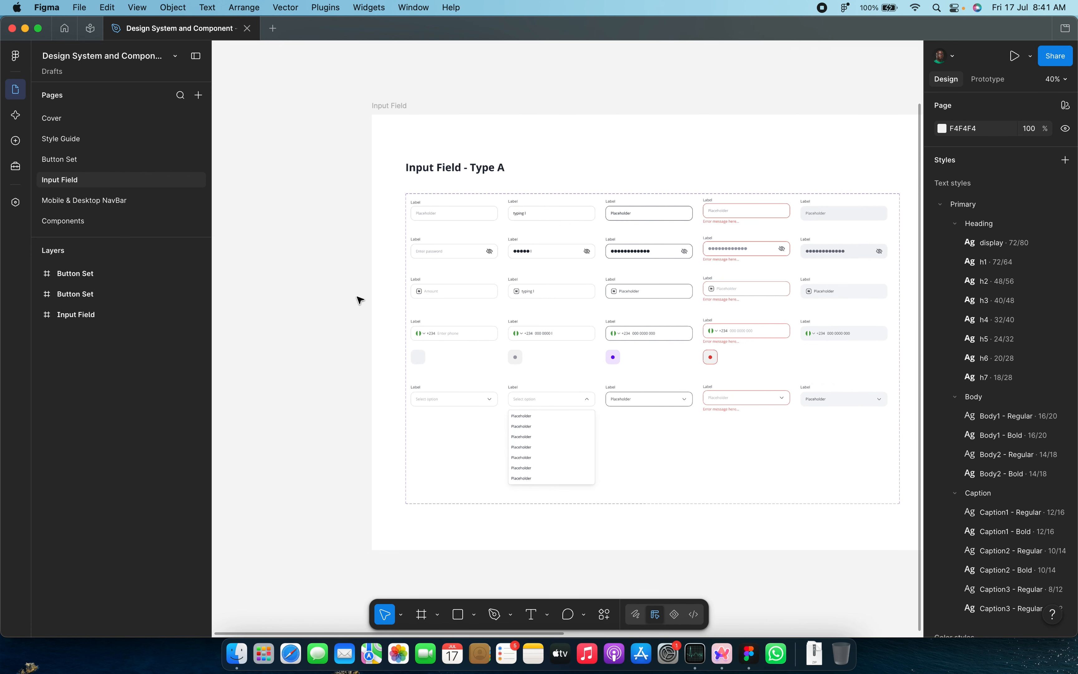
Step: Open the Mobile & Desktop NavBar page and examine the mobile bottom navigation bars from Type A to Type F
click(118, 201)
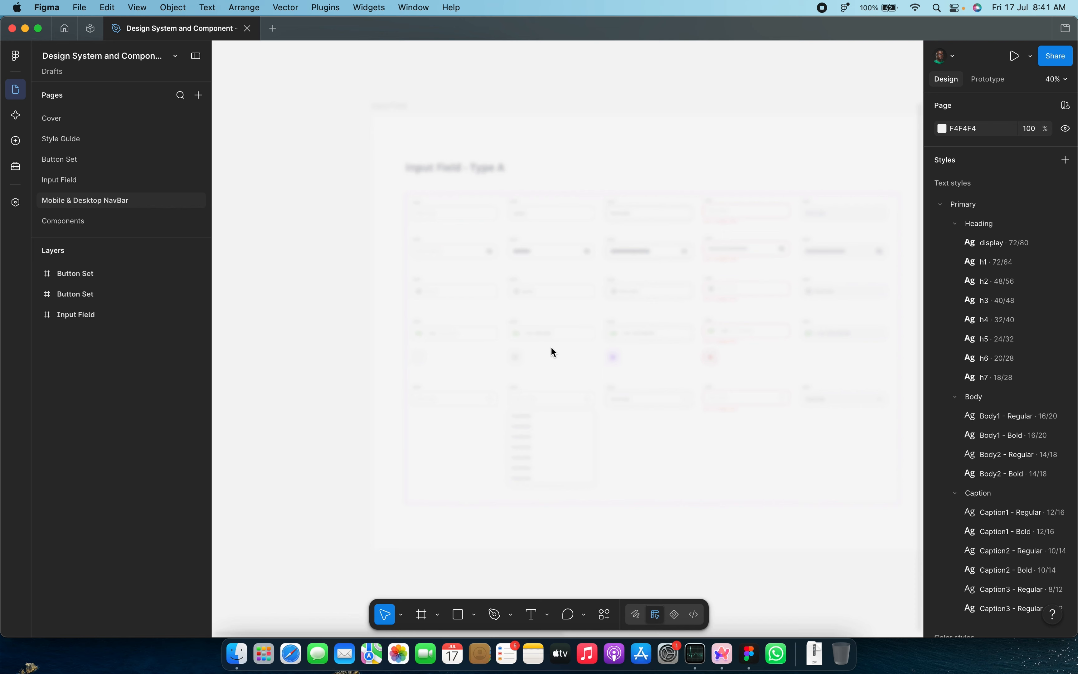
scroll(261, 312, up, 5)
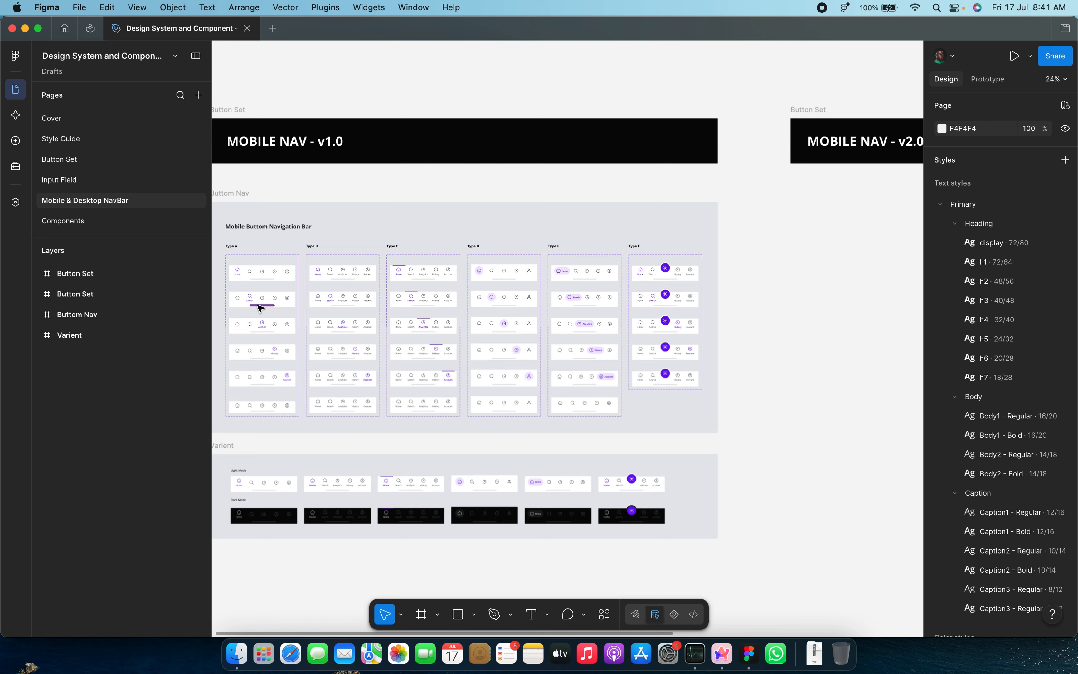
scroll(260, 309, down, 2)
scroll(257, 306, up, 3)
scroll(344, 138, left, 1)
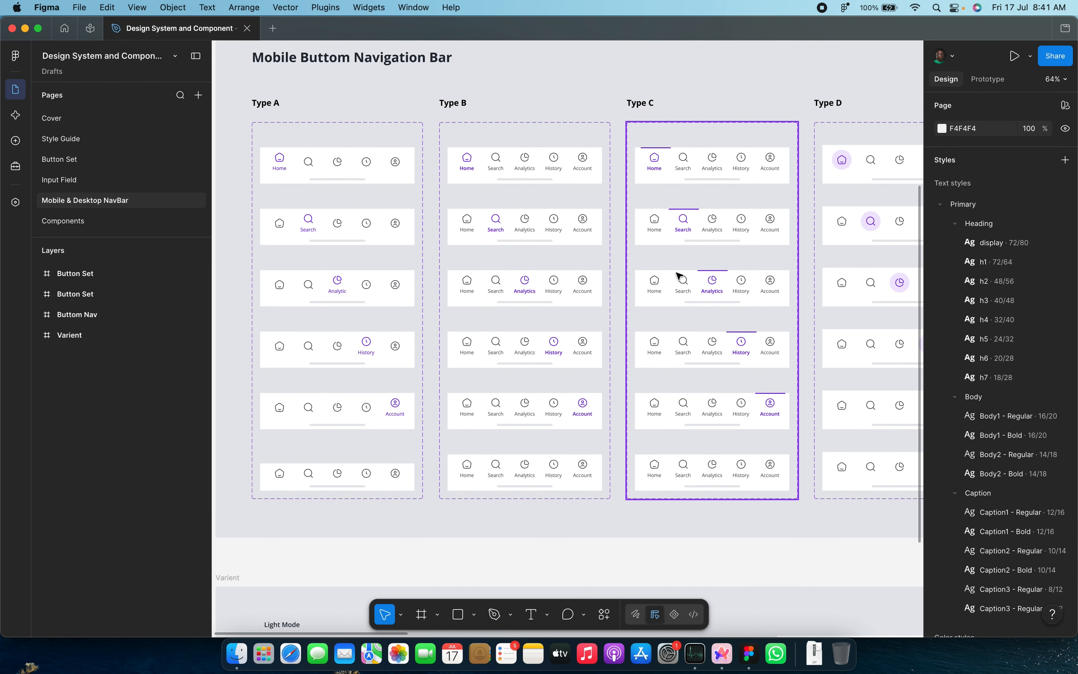
scroll(677, 276, right, 5)
scroll(717, 306, right, 8)
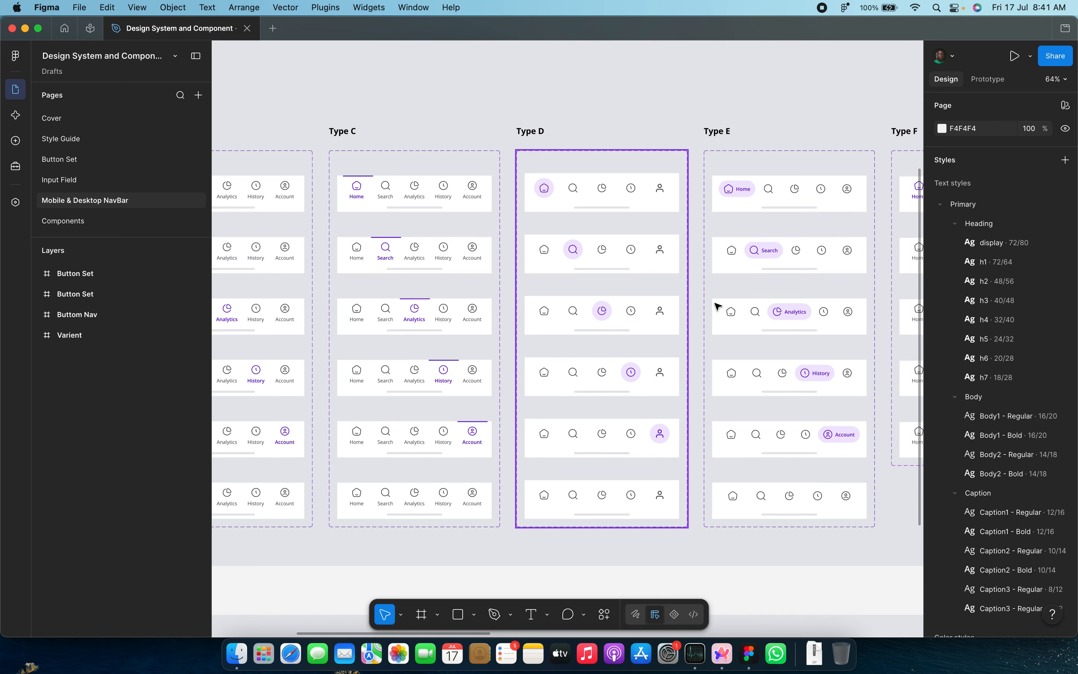
scroll(716, 305, down, 5)
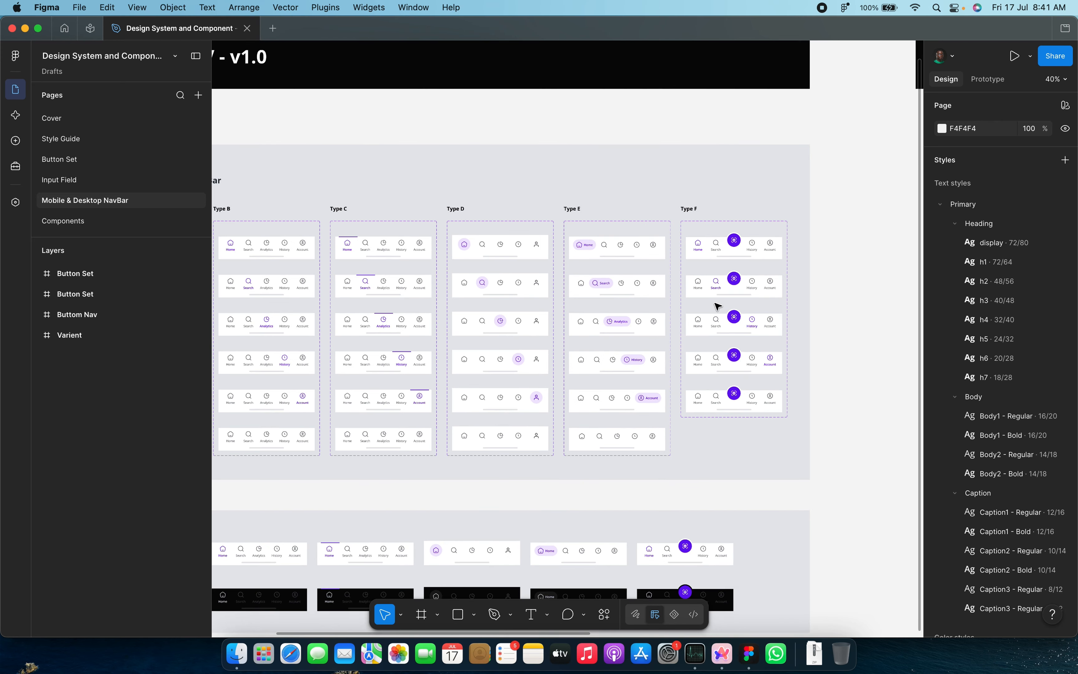
Step: Look over the whole MOBILE NAV - v1.0 section with its light and dark variants, and inspect Types E and F closely
click(521, 229)
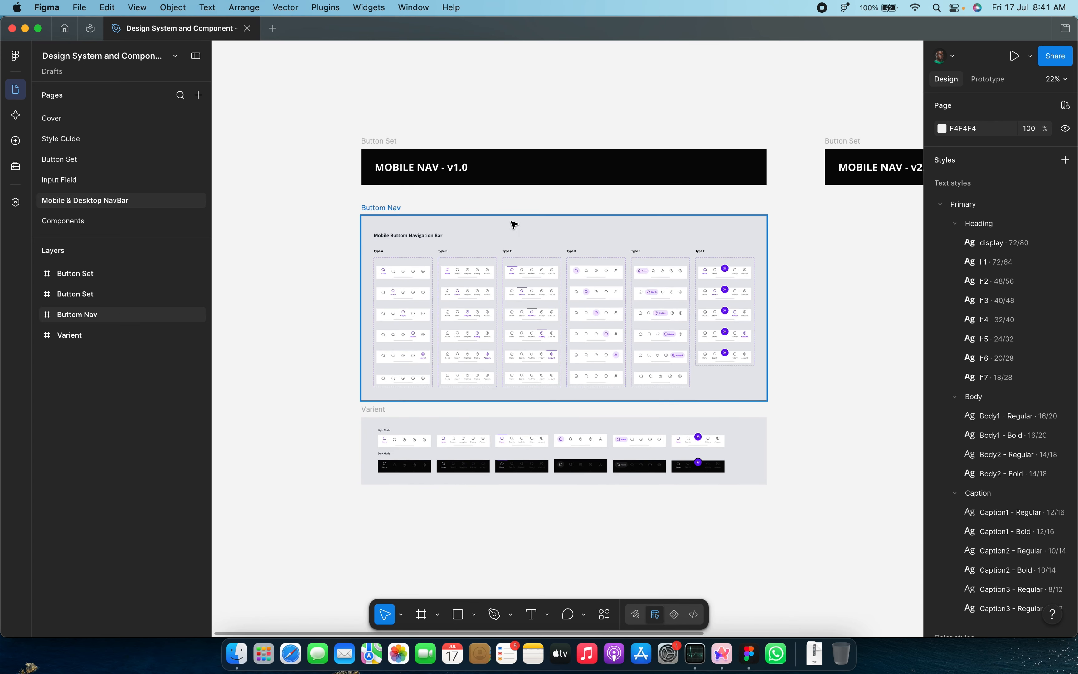
scroll(513, 224, up, 5)
scroll(514, 224, down, 6)
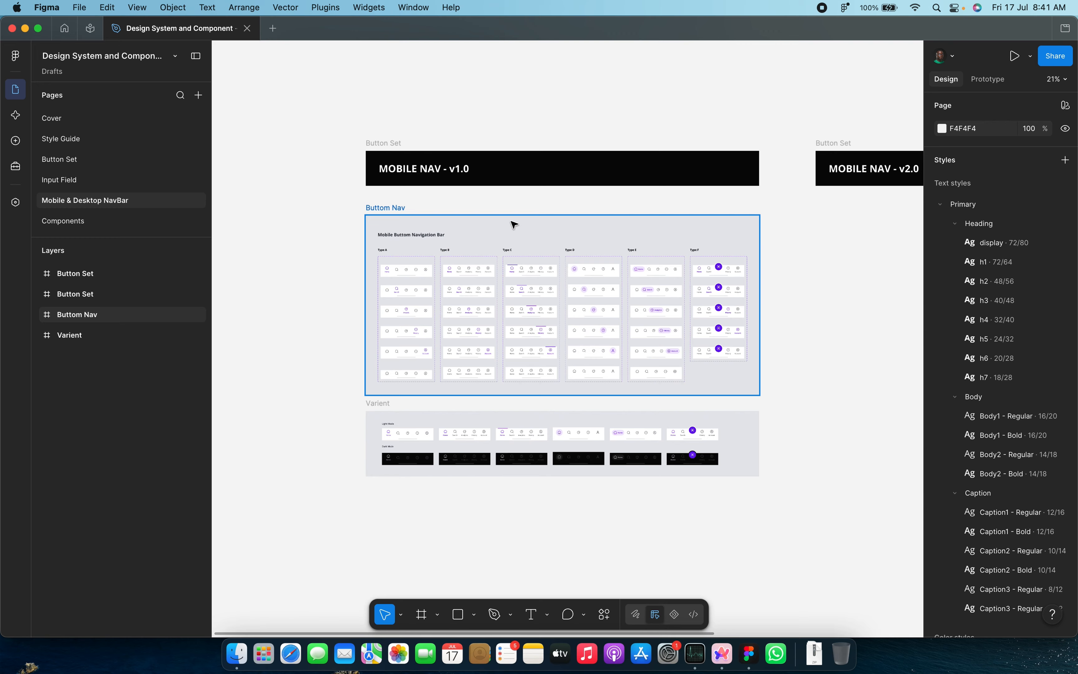
click(775, 306)
scroll(774, 306, up, 6)
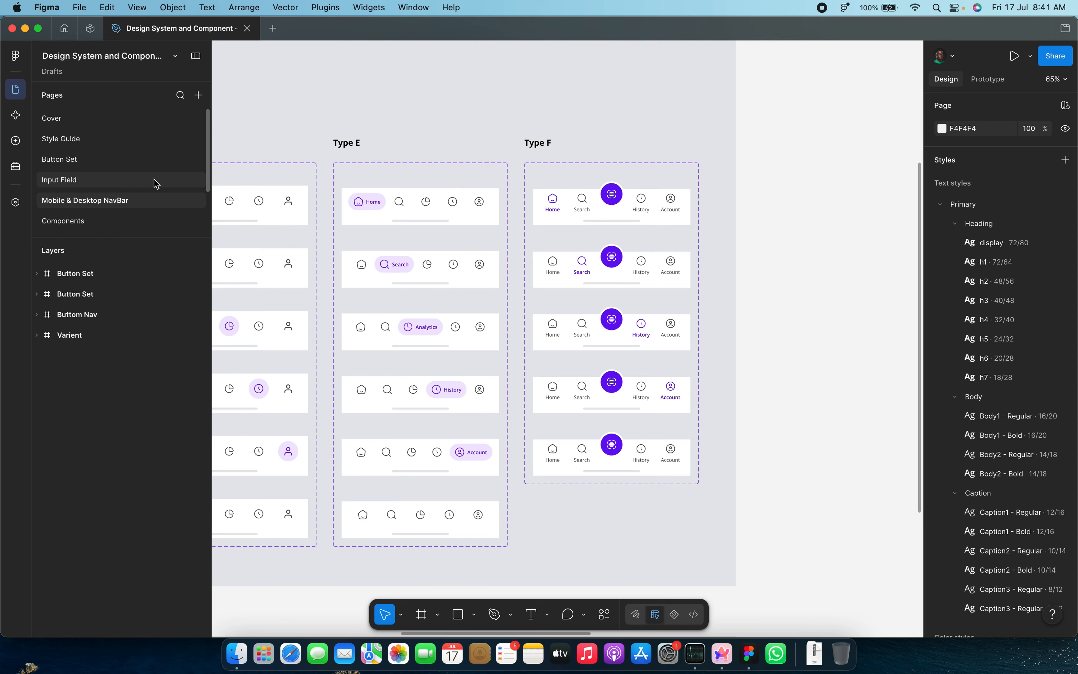
Step: Open the Components page and examine the Pop-Up component's variants
click(99, 222)
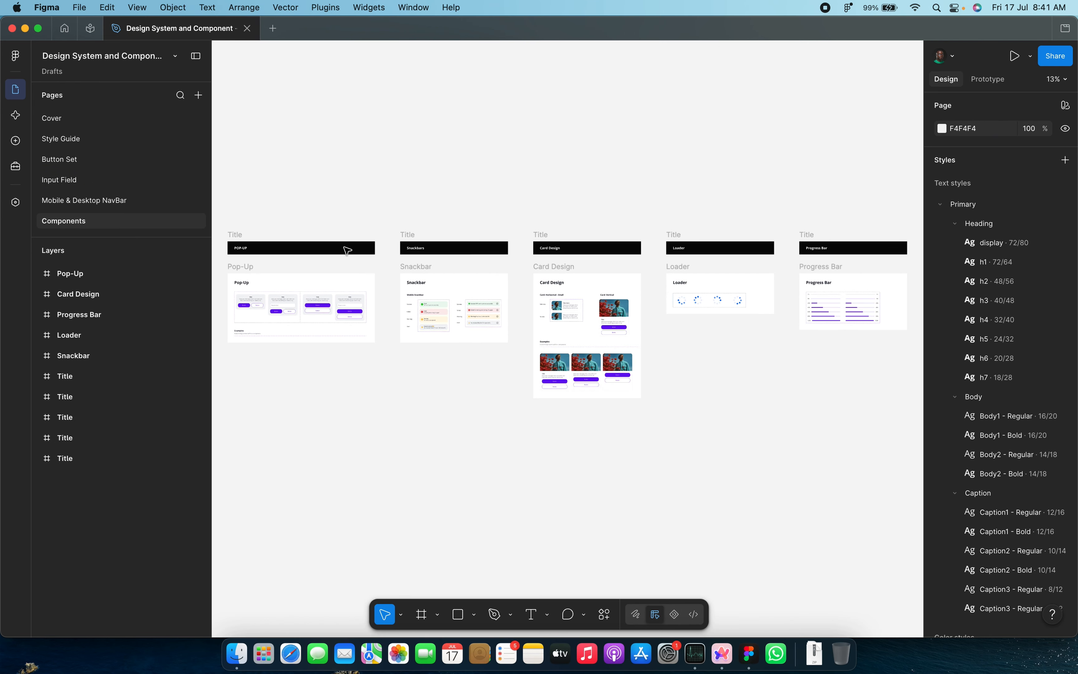
scroll(240, 297, up, 10)
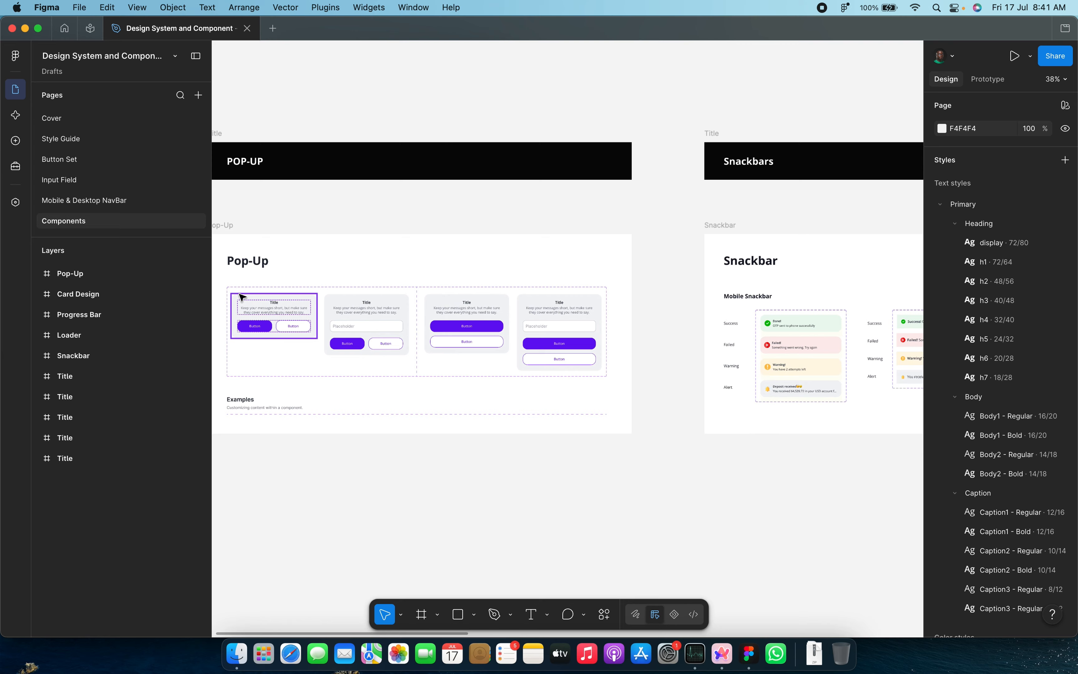
scroll(241, 297, down, 8)
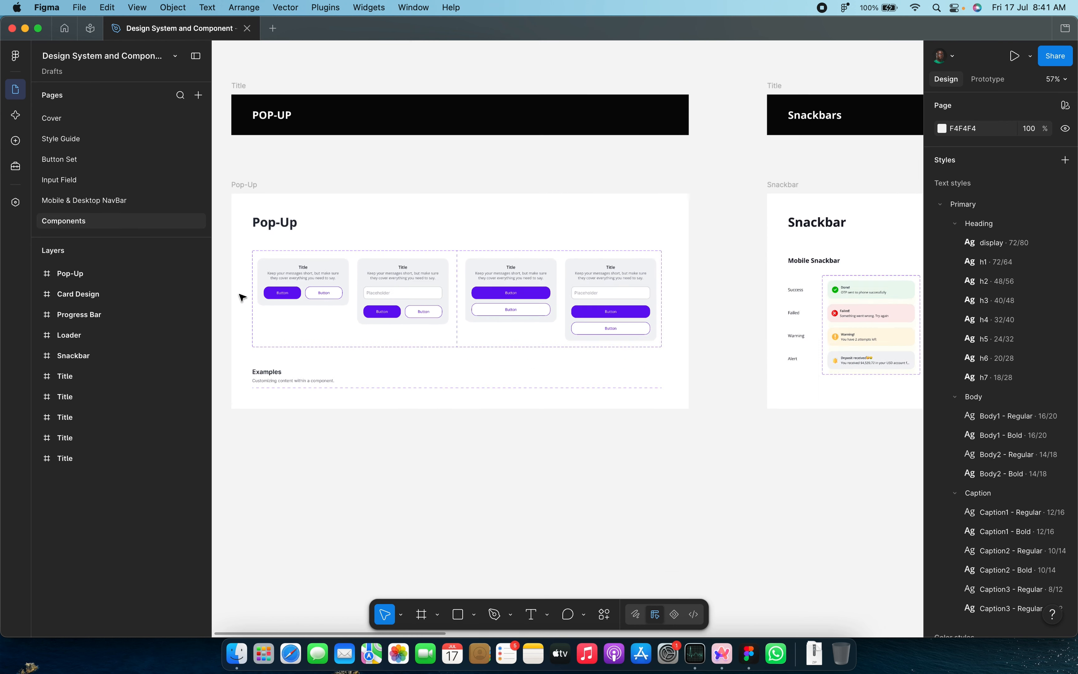
Step: Examine the two Mobile Snackbar sets in their Success, Failed, Warning and Alert states
scroll(615, 285, right, 3)
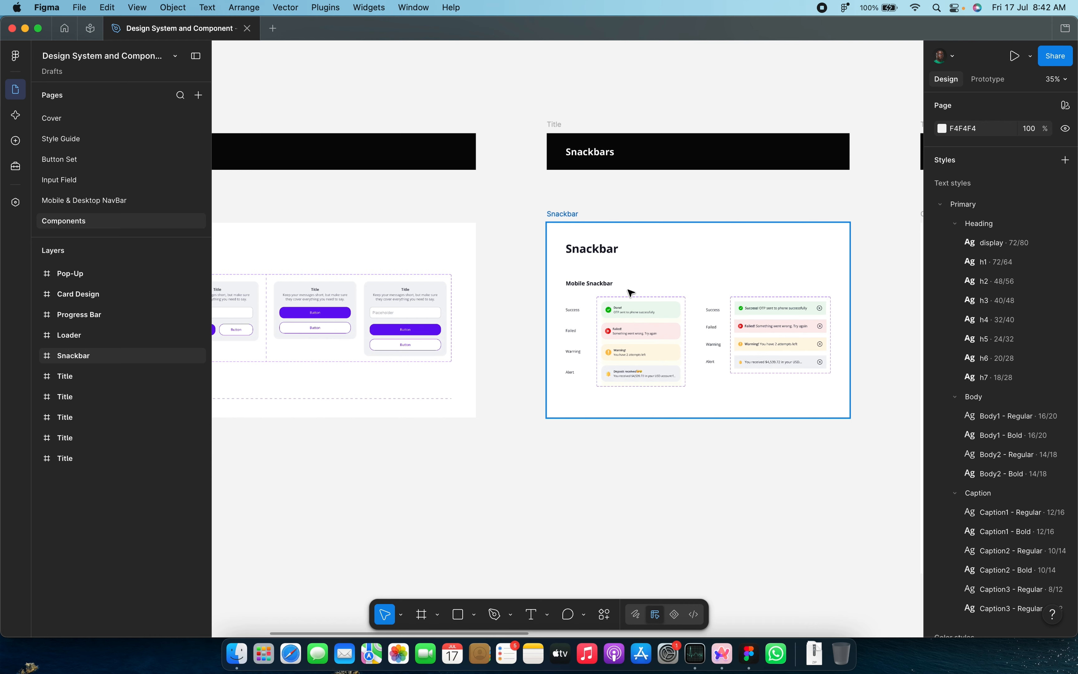
scroll(631, 290, up, 6)
scroll(632, 293, right, 2)
scroll(633, 294, up, 5)
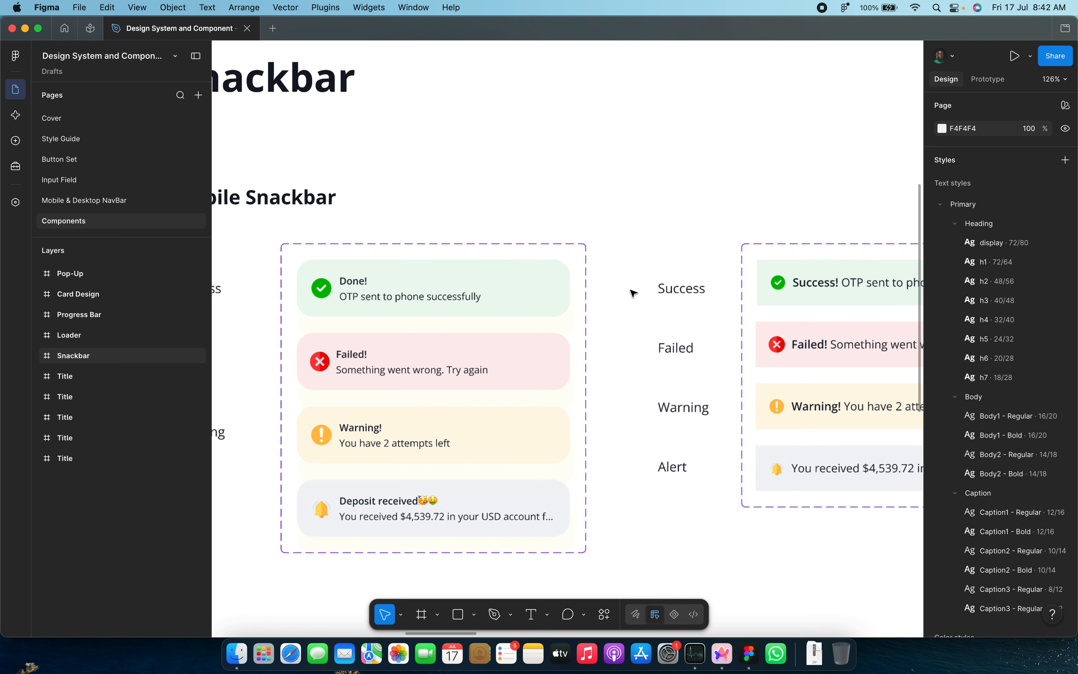
scroll(633, 294, down, 4)
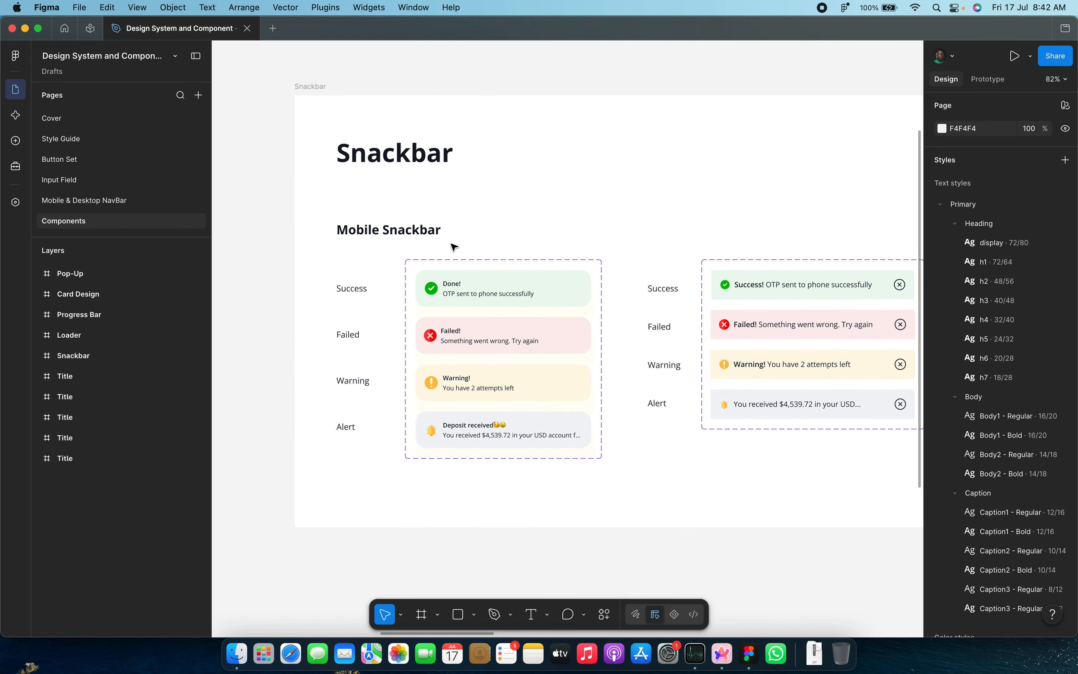
scroll(775, 303, right, 5)
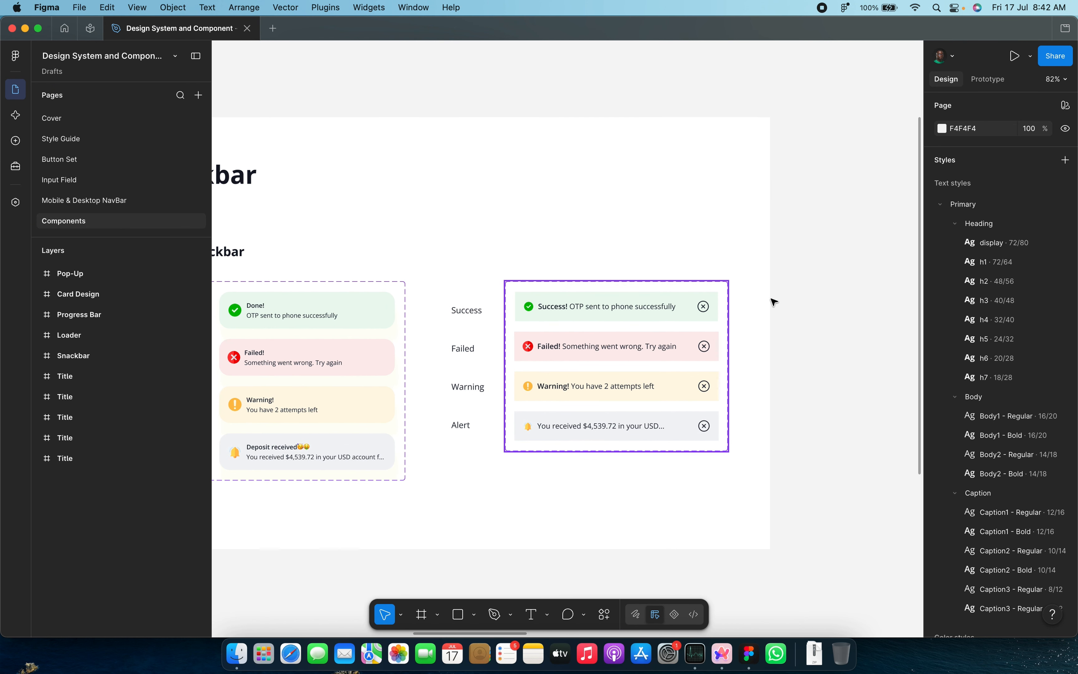
Step: Examine the Card Design component's small horizontal and vertical cards and its customised examples
scroll(686, 356, down, 4)
scroll(686, 356, right, 5)
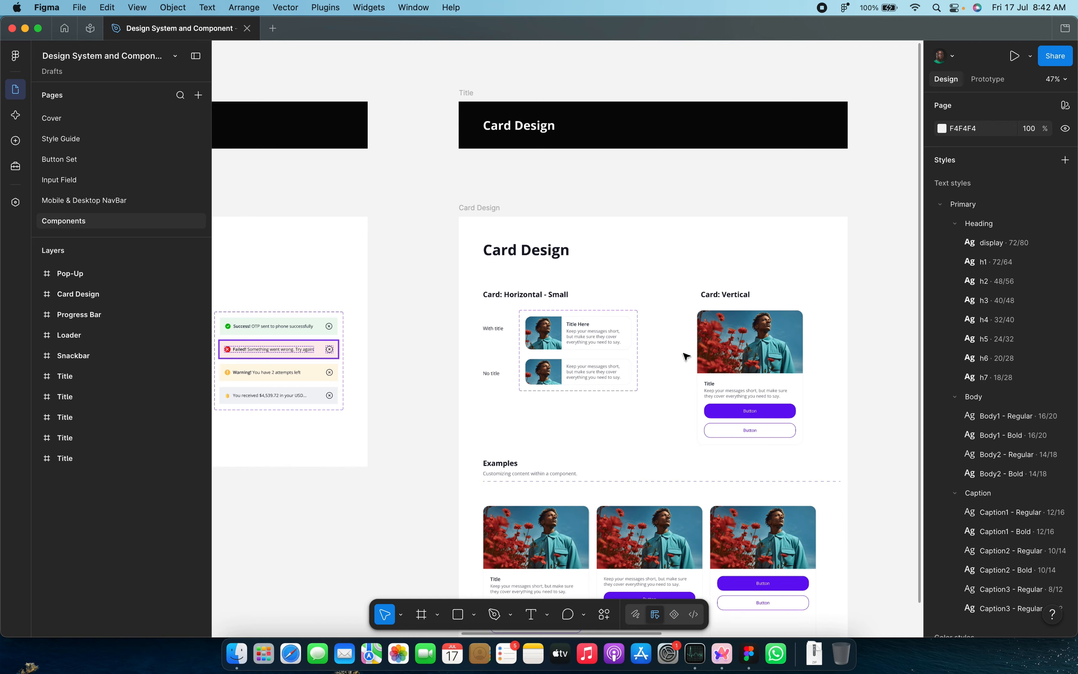
scroll(543, 356, down, 5)
scroll(543, 356, right, 2)
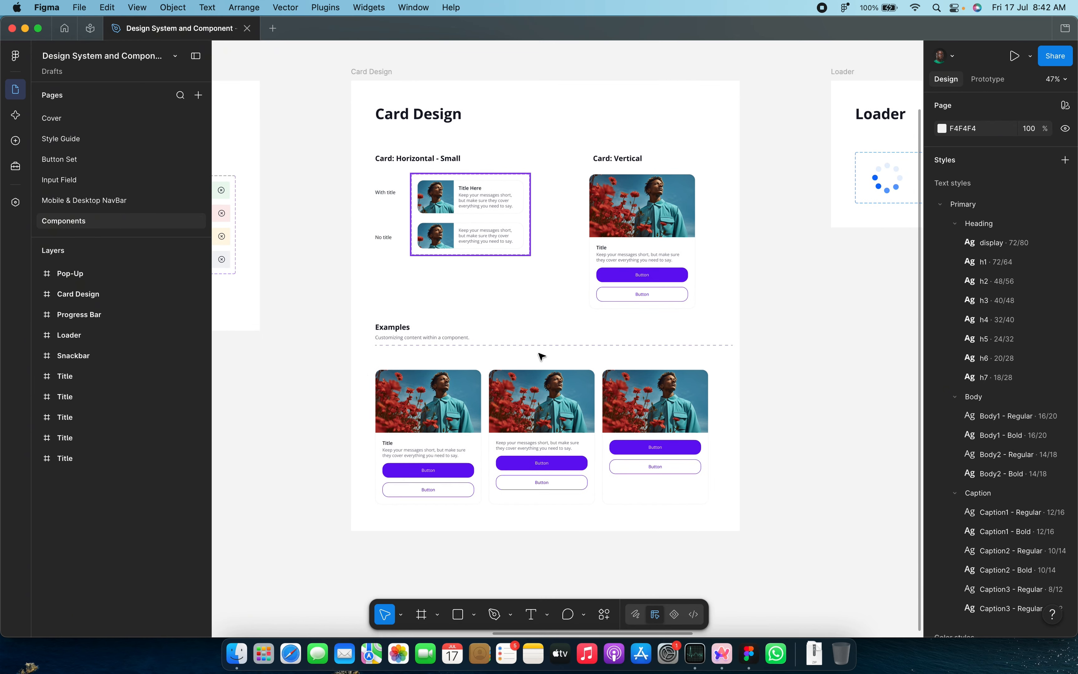
scroll(482, 368, up, 5)
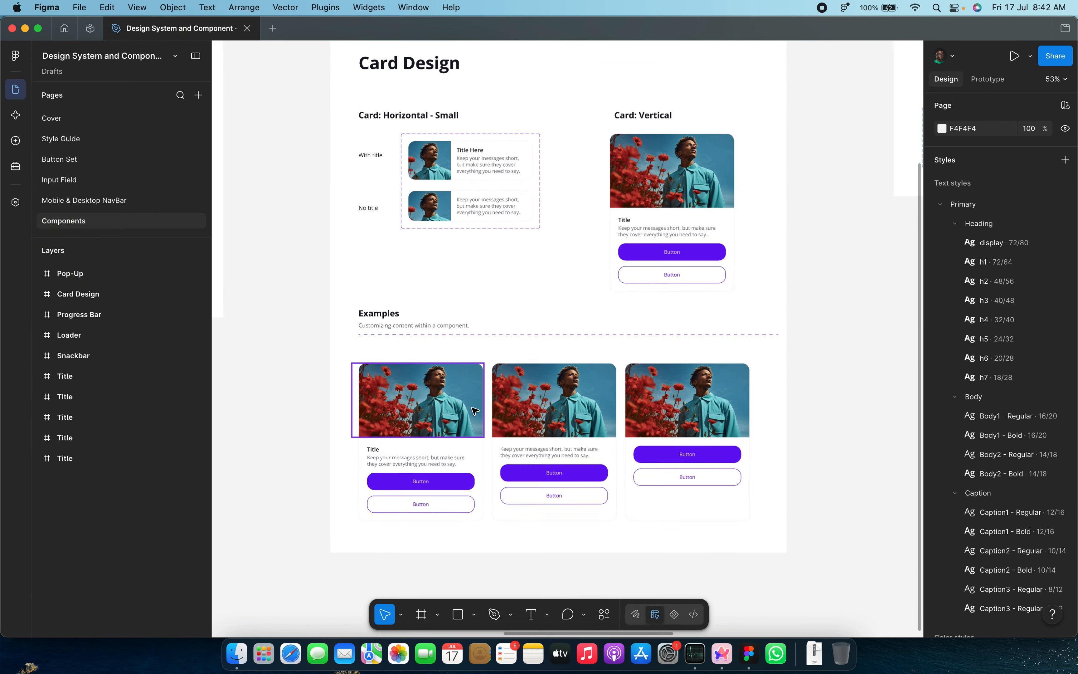
scroll(474, 410, down, 5)
scroll(475, 410, down, 4)
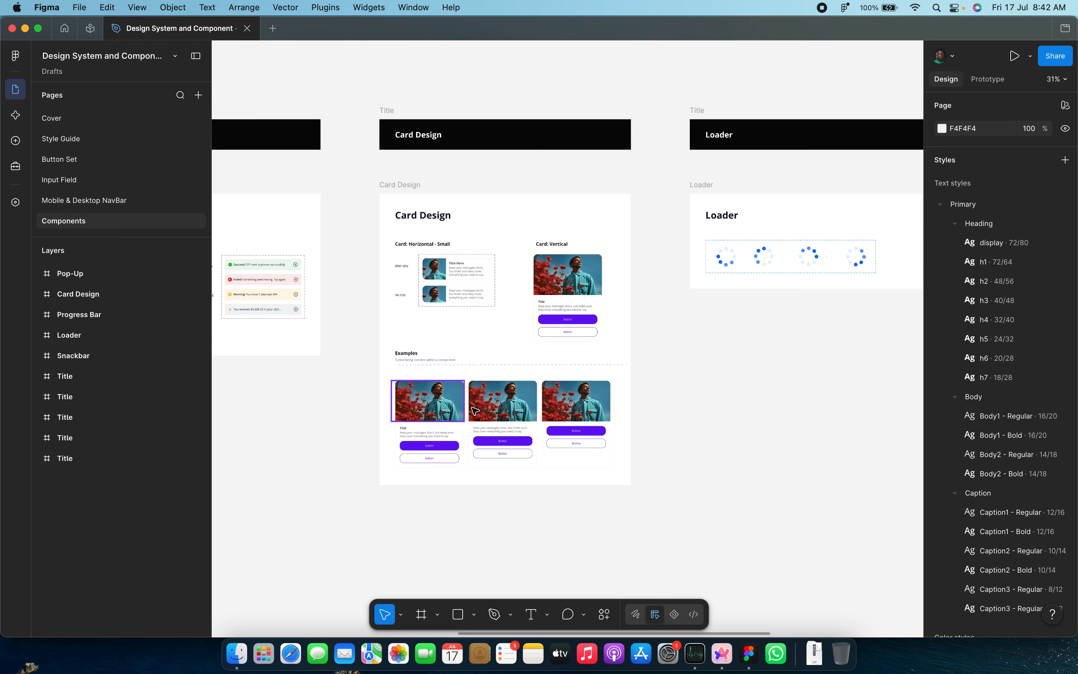
Step: Examine the Loader component's spinner variants
scroll(498, 390, right, 4)
click(614, 228)
scroll(614, 228, up, 4)
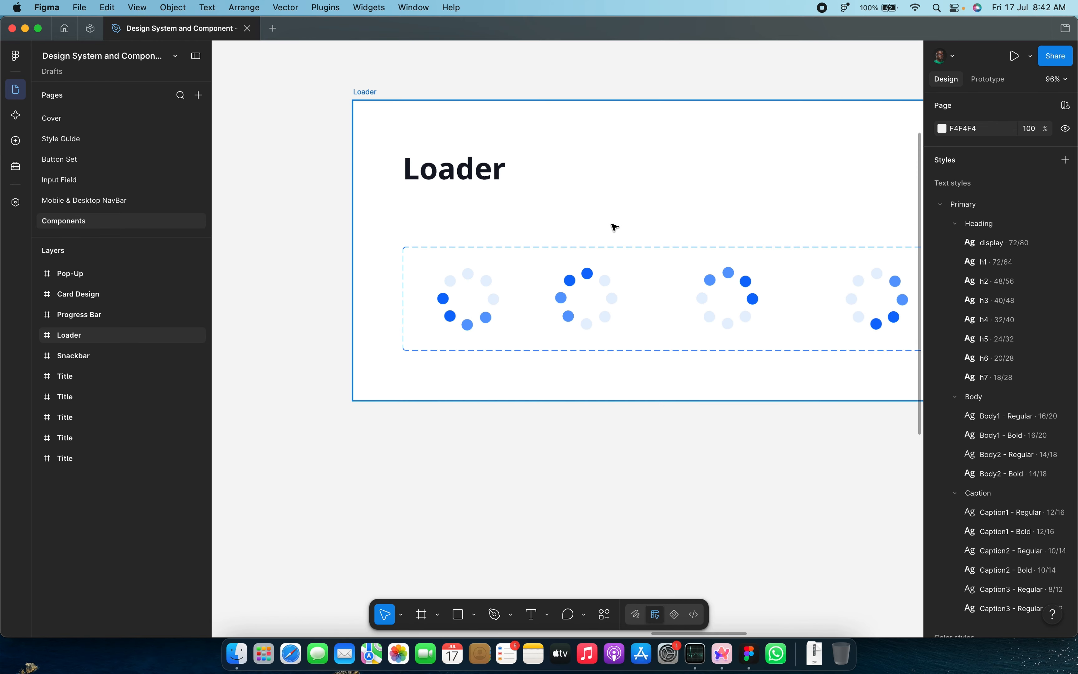
scroll(613, 228, down, 3)
Step: Examine the Progress Bar component's steps from 0% to 100%, and look over the whole Components page
scroll(614, 225, right, 5)
scroll(498, 269, down, 2)
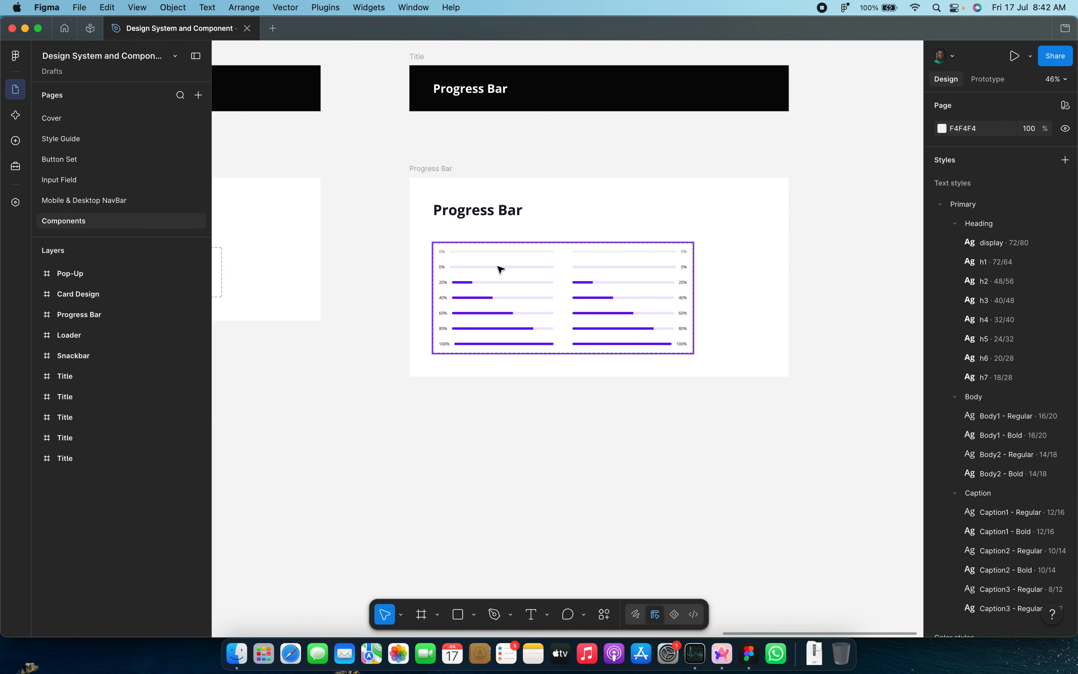
scroll(498, 267, up, 5)
scroll(500, 267, down, 7)
scroll(500, 269, down, 2)
scroll(500, 269, left, 6)
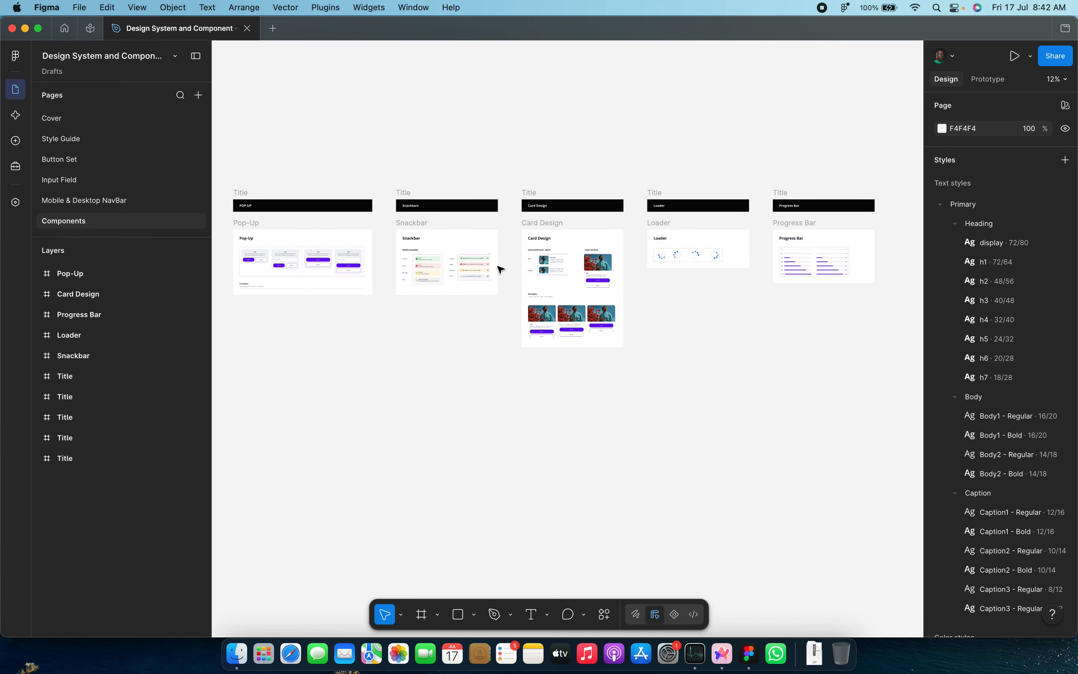
Step: Look over the Pop-Up component once more and open the Iconography page
scroll(437, 234, up, 5)
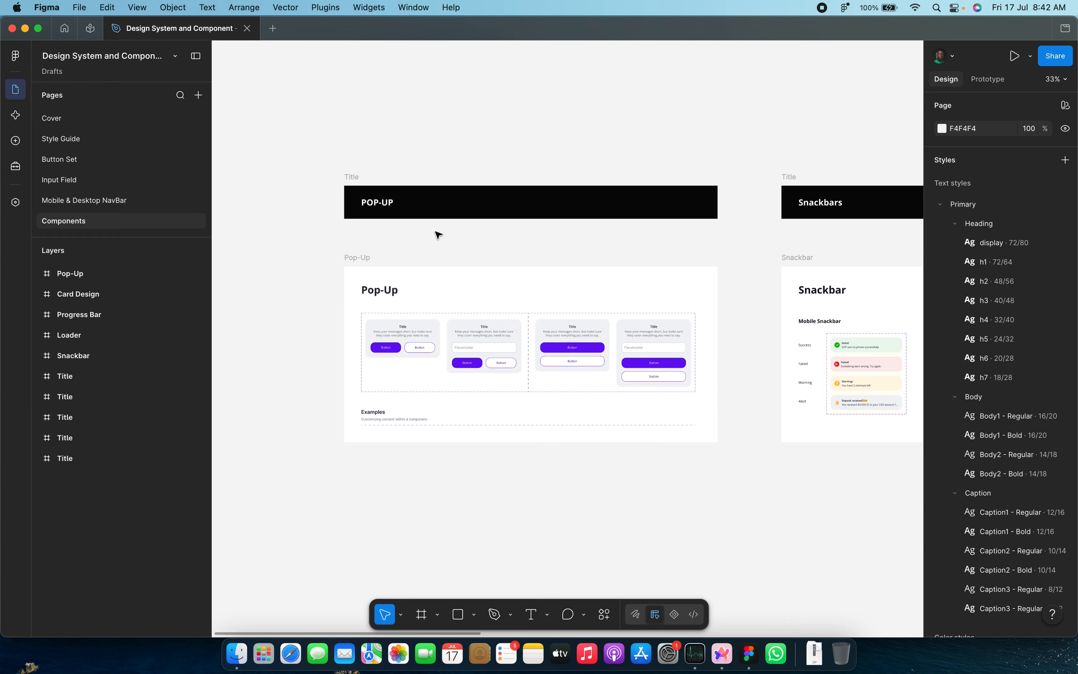
scroll(420, 234, down, 1)
scroll(87, 154, down, 3)
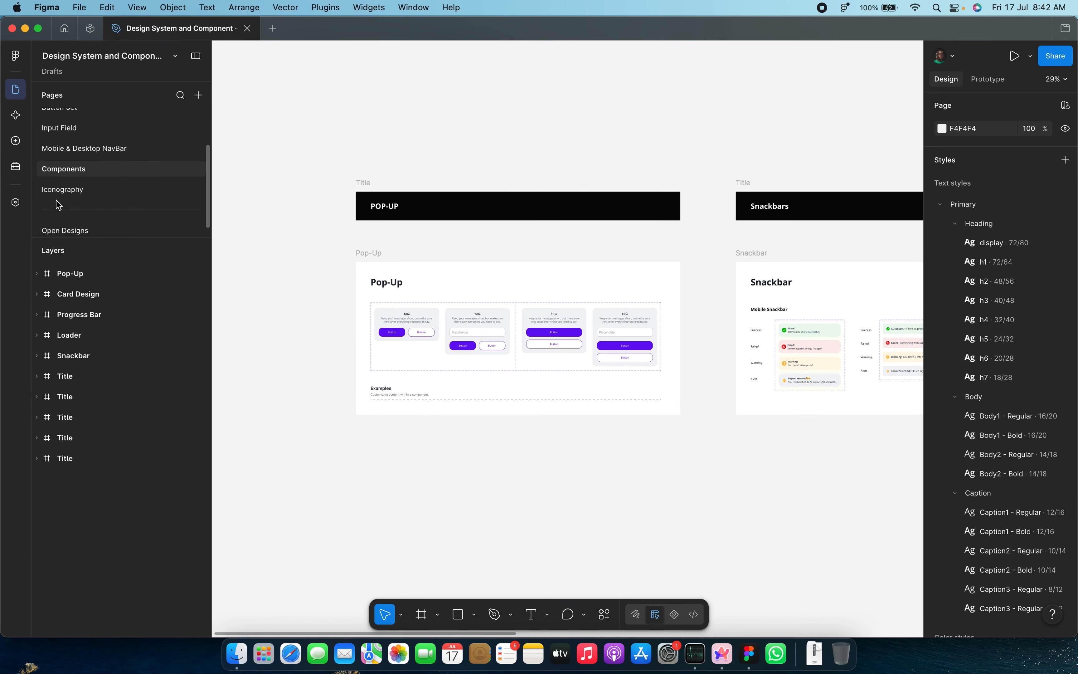
click(81, 194)
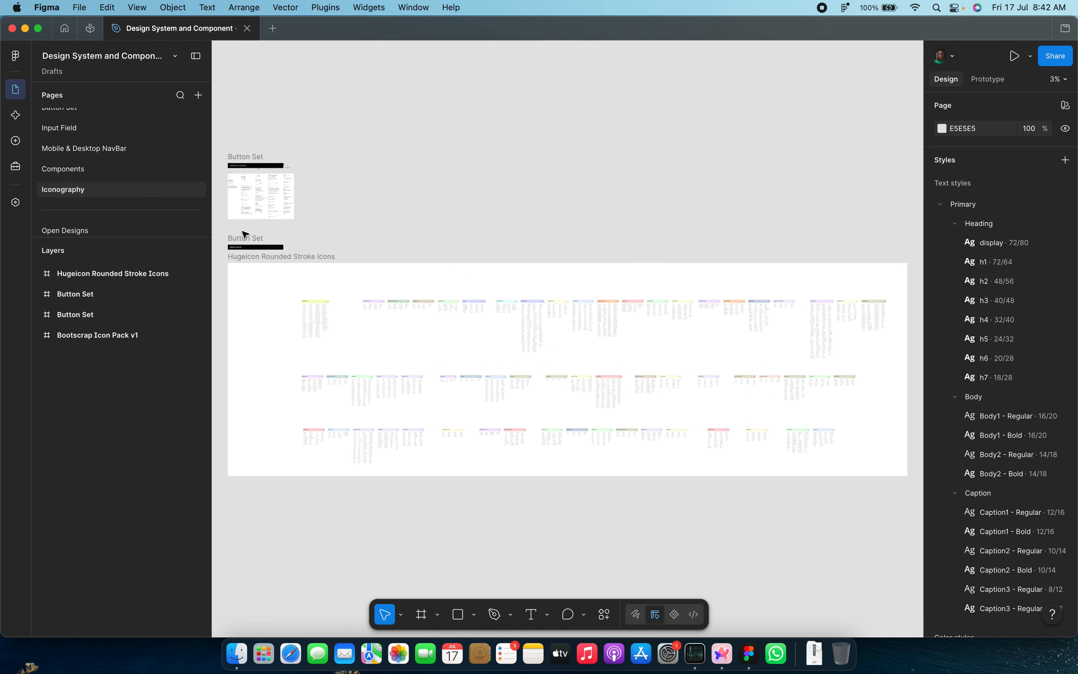
Step: Examine the Hugeicon Rounded Stroke Icons frame and the icons listed in its Arrows Icons group
click(234, 258)
scroll(236, 256, up, 10)
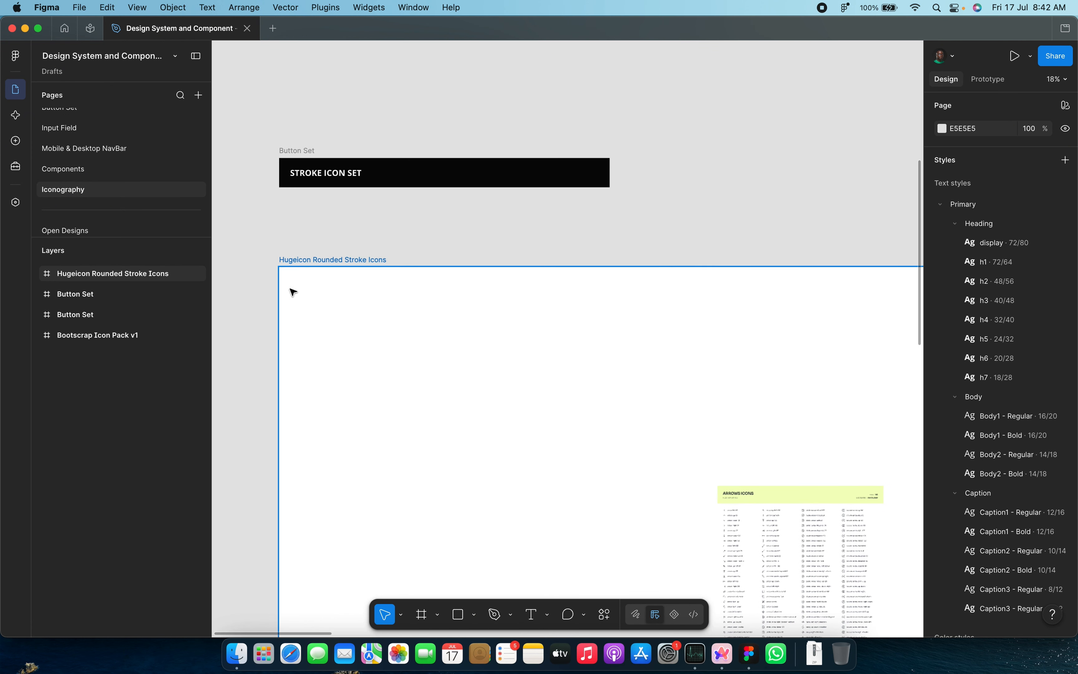
scroll(329, 304, down, 5)
scroll(588, 495, down, 2)
scroll(588, 494, right, 2)
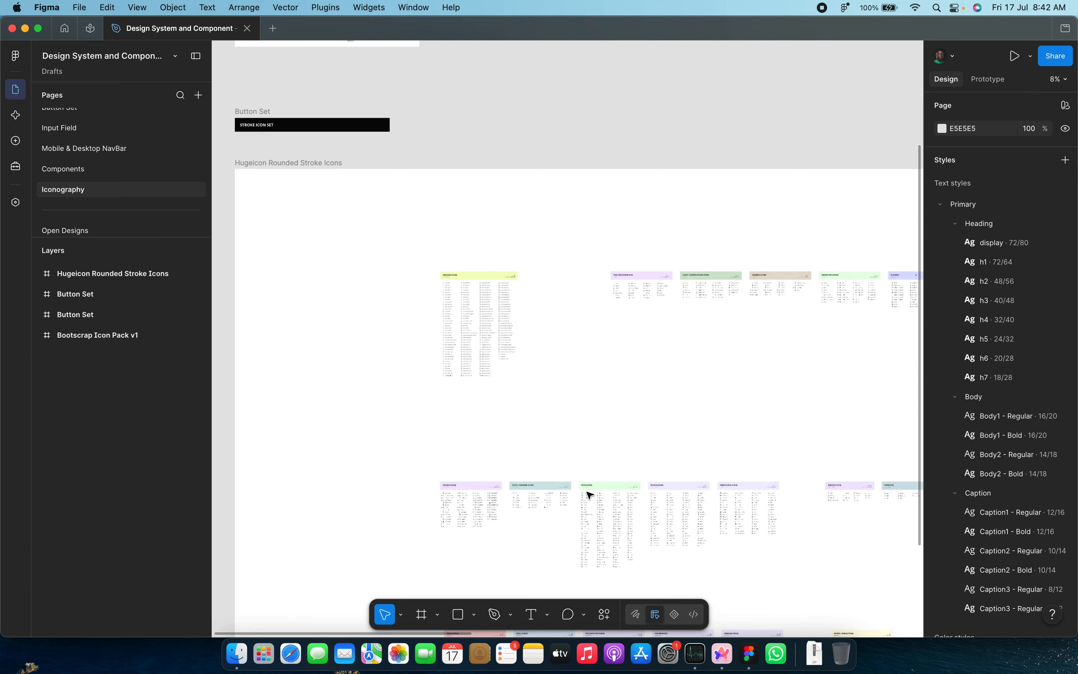
scroll(589, 495, down, 3)
scroll(590, 494, right, 2)
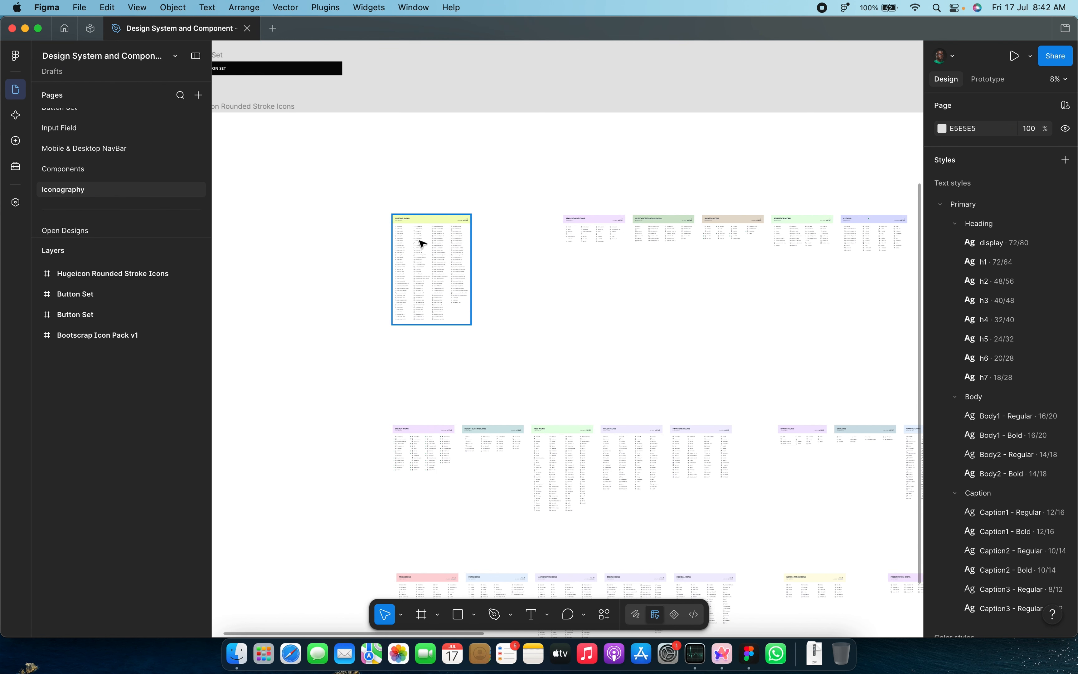
scroll(426, 245, up, 12)
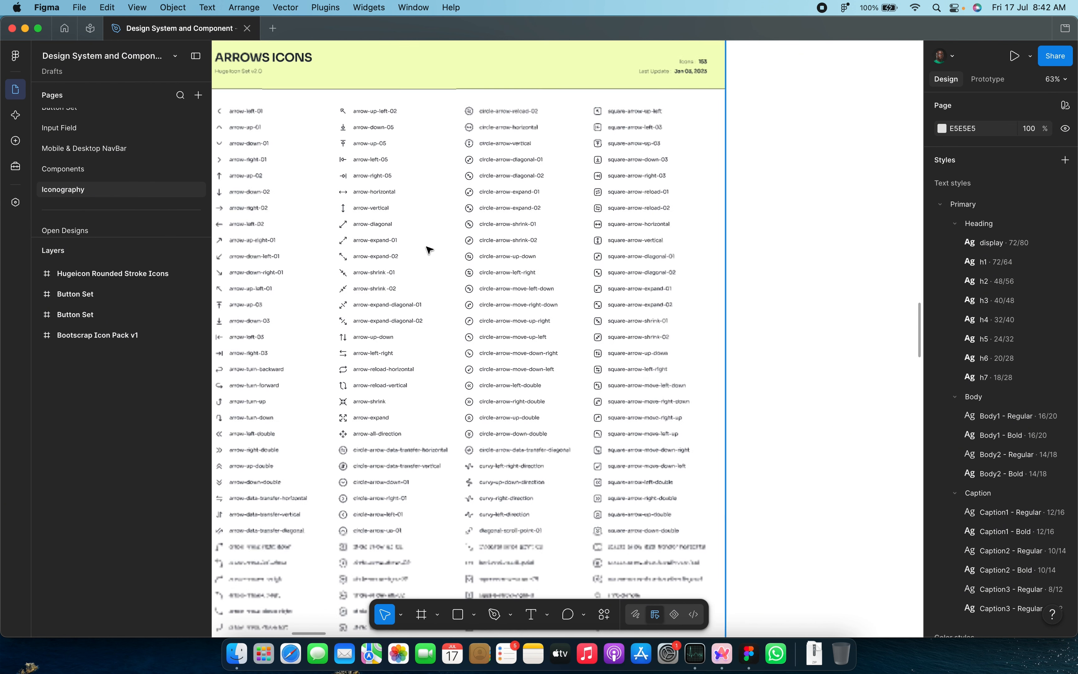
scroll(428, 249, down, 12)
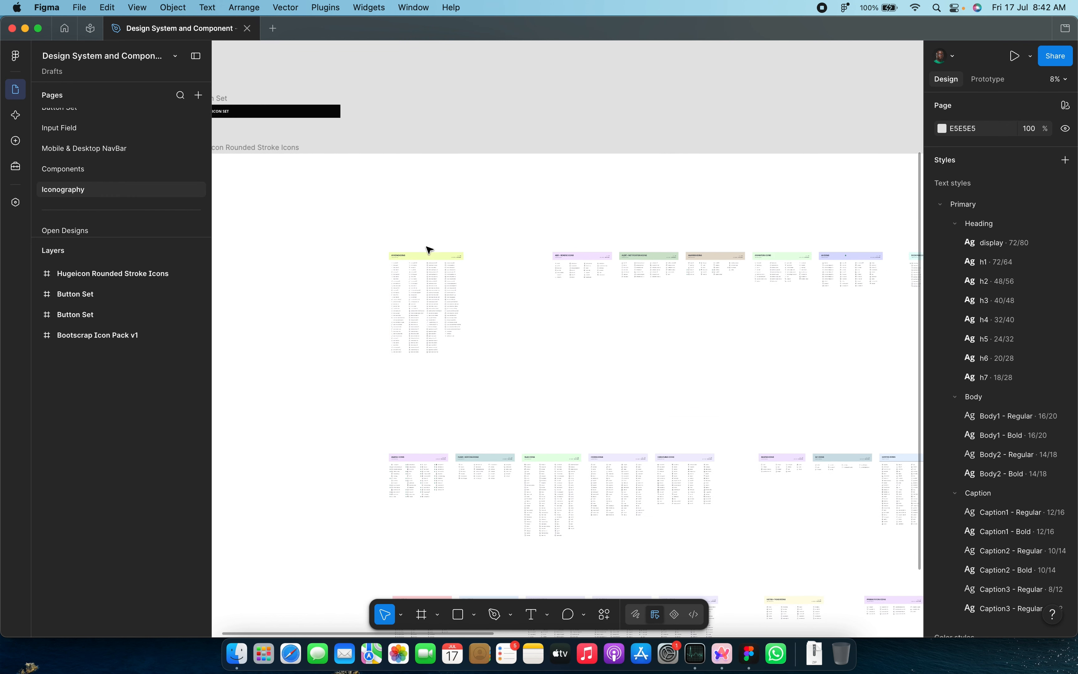
Step: Examine the Bootstrap Icon Pack v1 under the Stroke & Fill Icon Set title
scroll(428, 250, up, 10)
scroll(428, 249, left, 5)
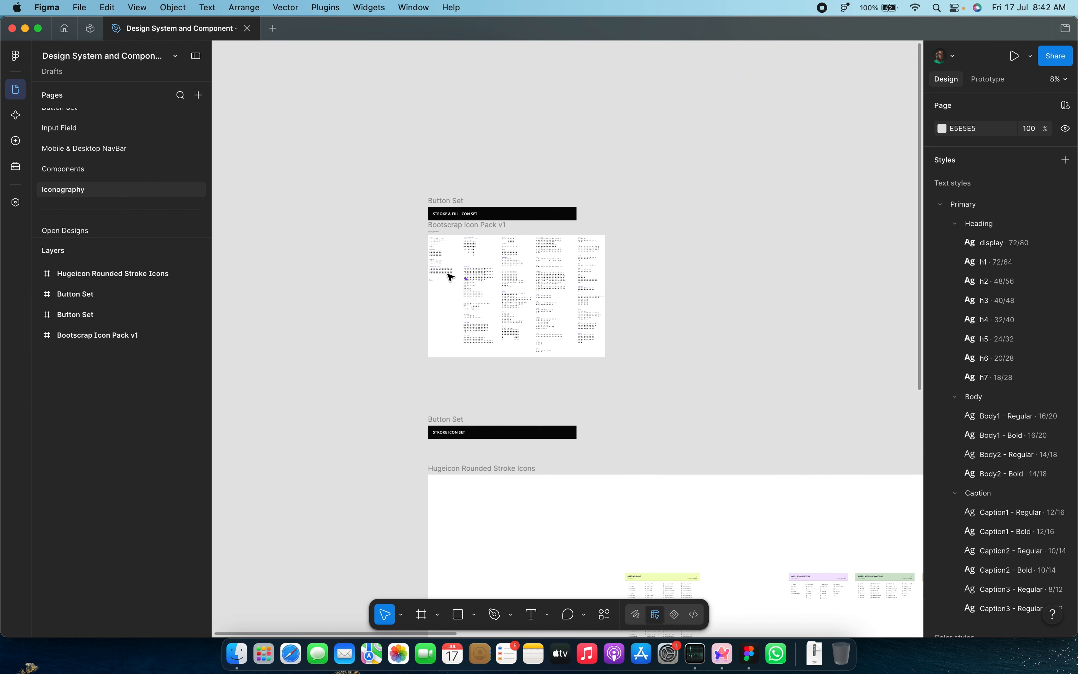
scroll(450, 277, up, 10)
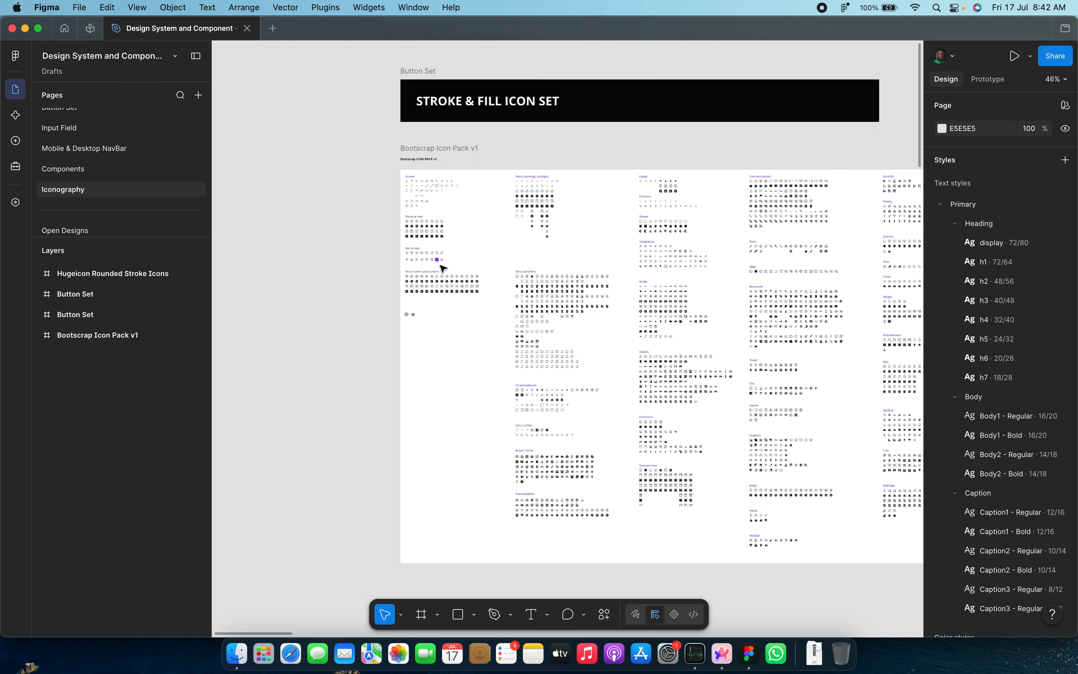
scroll(442, 268, down, 4)
scroll(443, 269, up, 8)
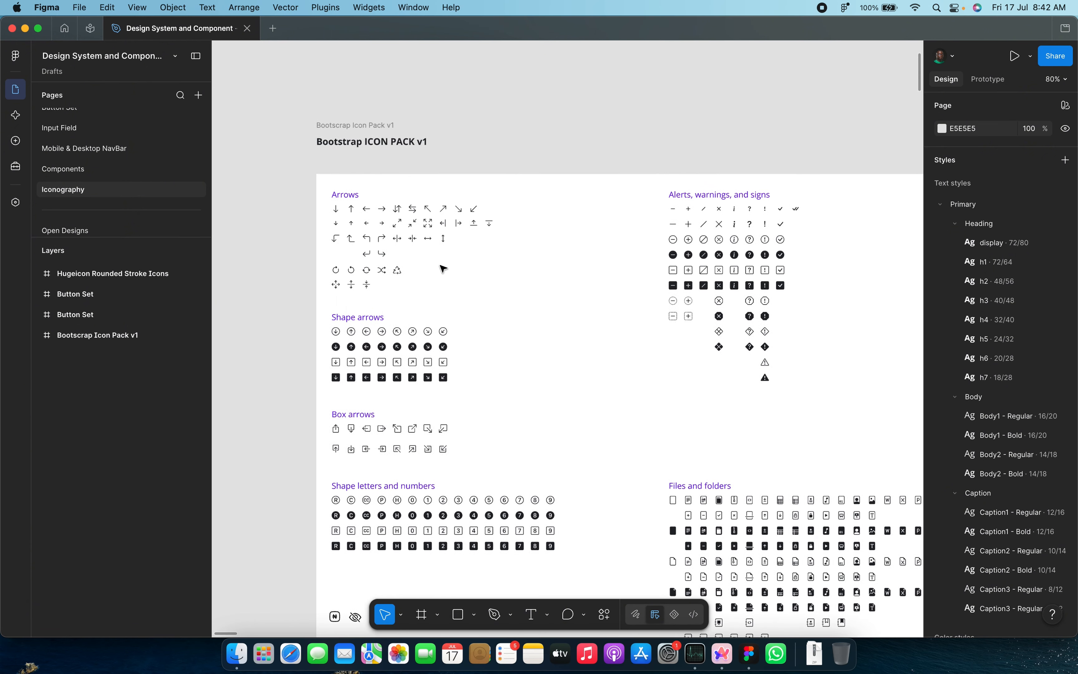
scroll(442, 269, up, 5)
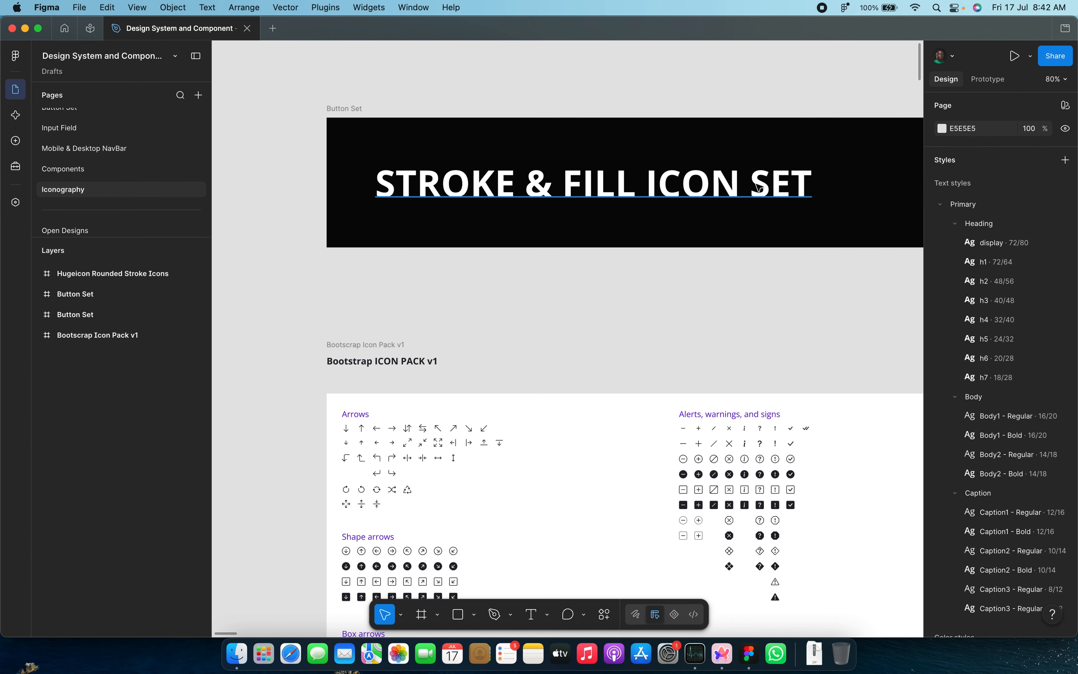
Step: Return to the Stroke Icon Set and examine its Arrows Icons list again
scroll(614, 240, down, 8)
scroll(594, 253, down, 5)
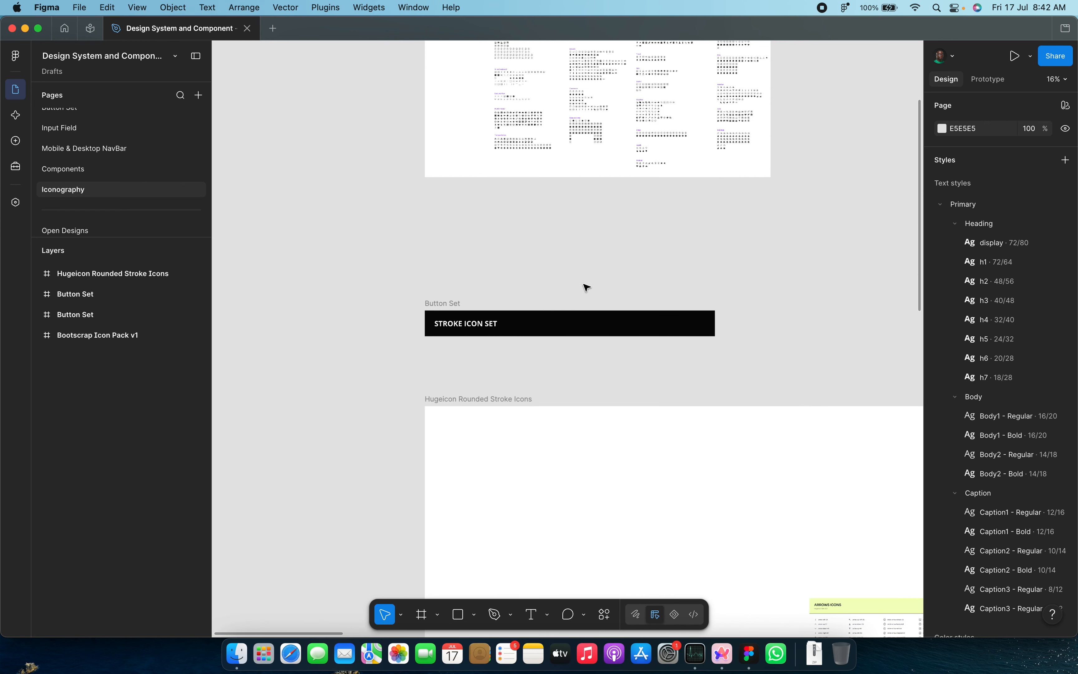
scroll(529, 444, down, 5)
scroll(614, 310, up, 8)
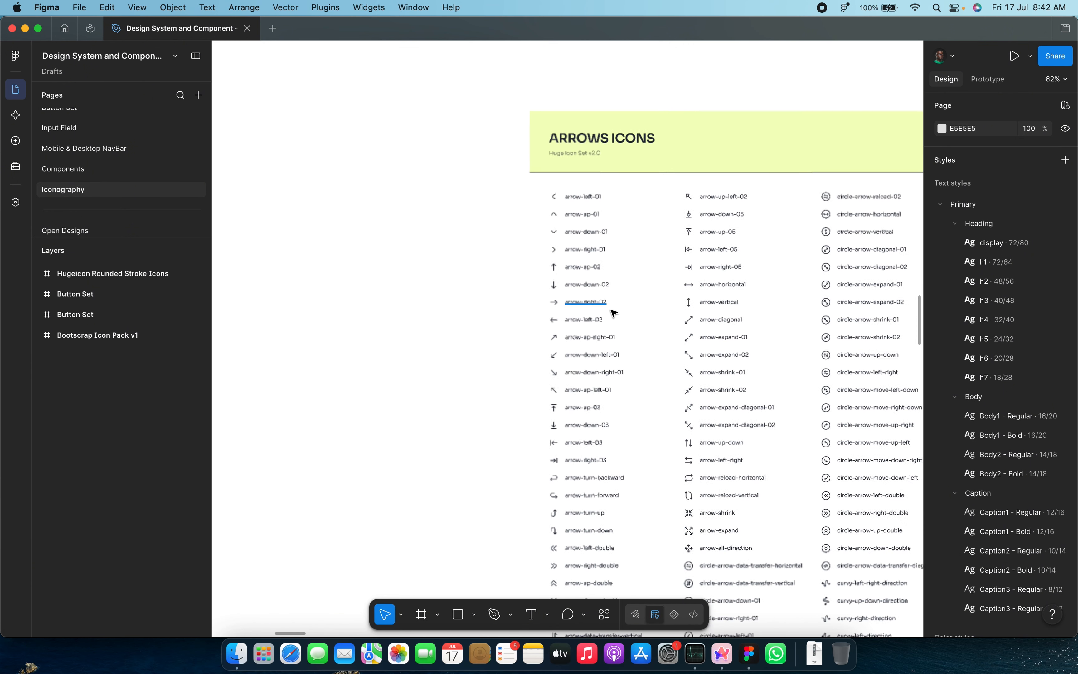
scroll(614, 312, down, 5)
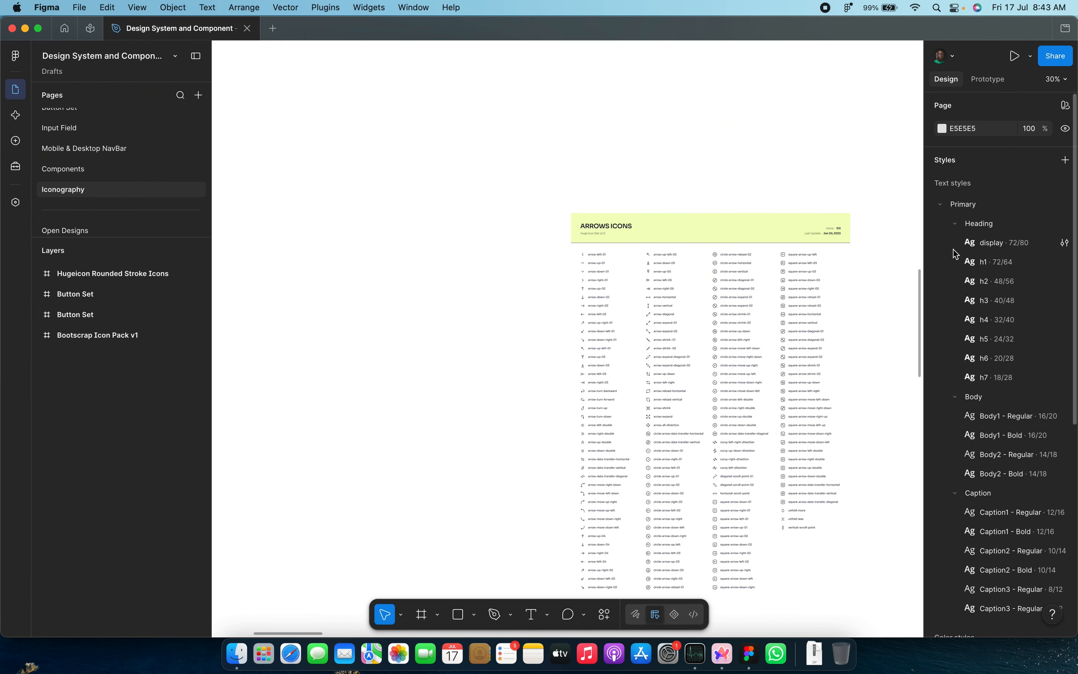
Step: Duplicate the Design System and Component file and close the original, keeping the copy open
mouse_move(177, 39)
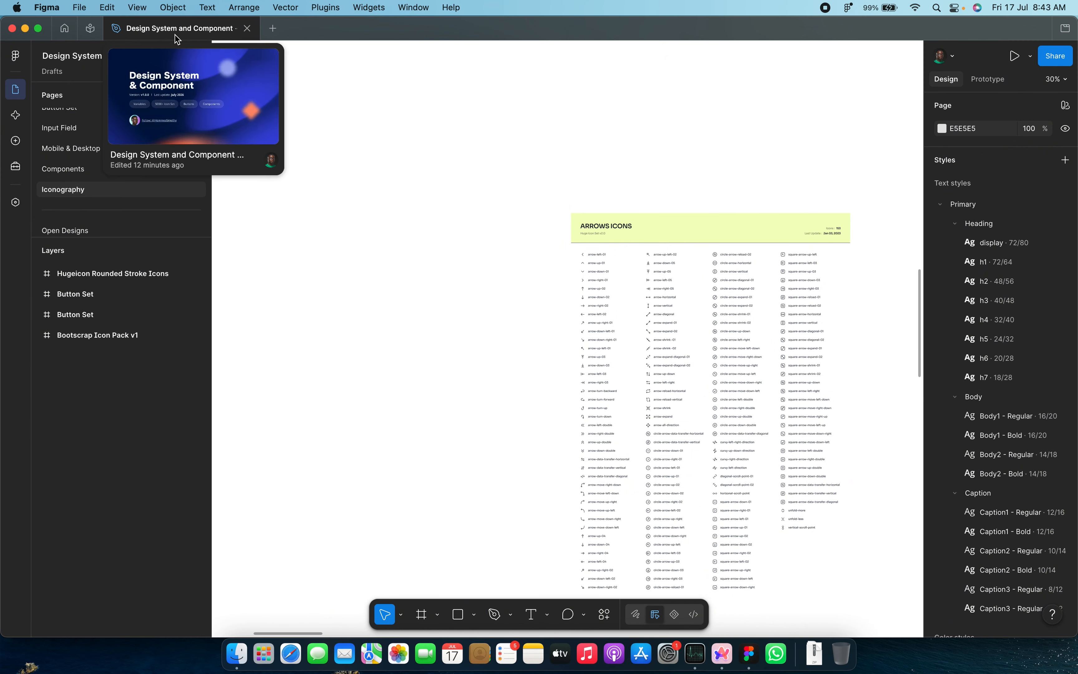
click(175, 56)
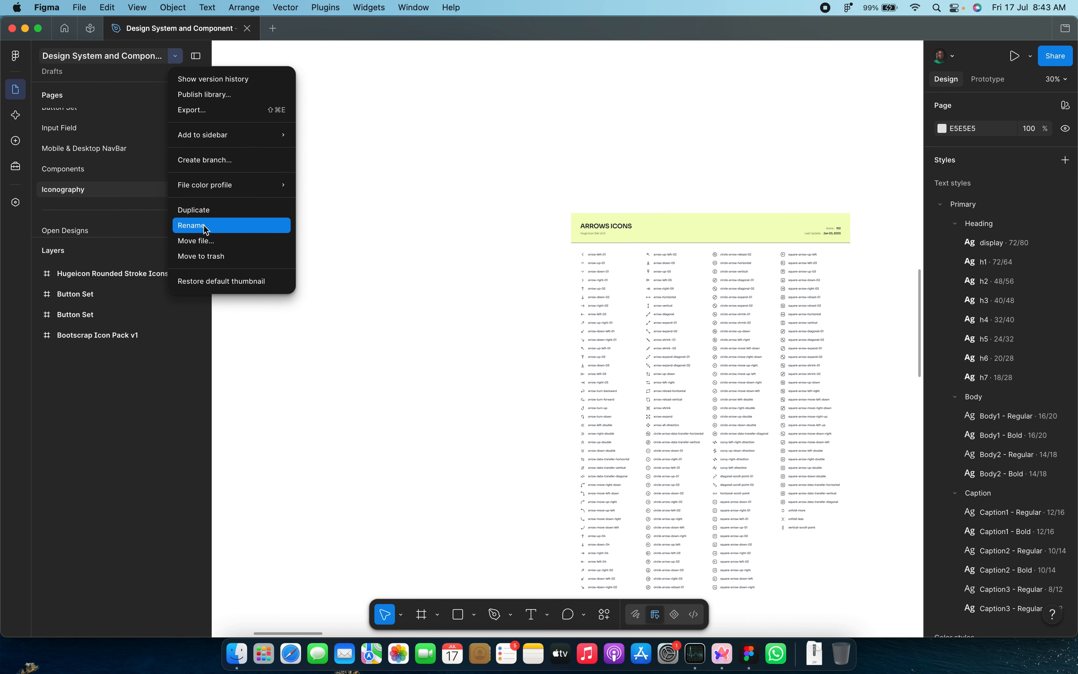
click(219, 210)
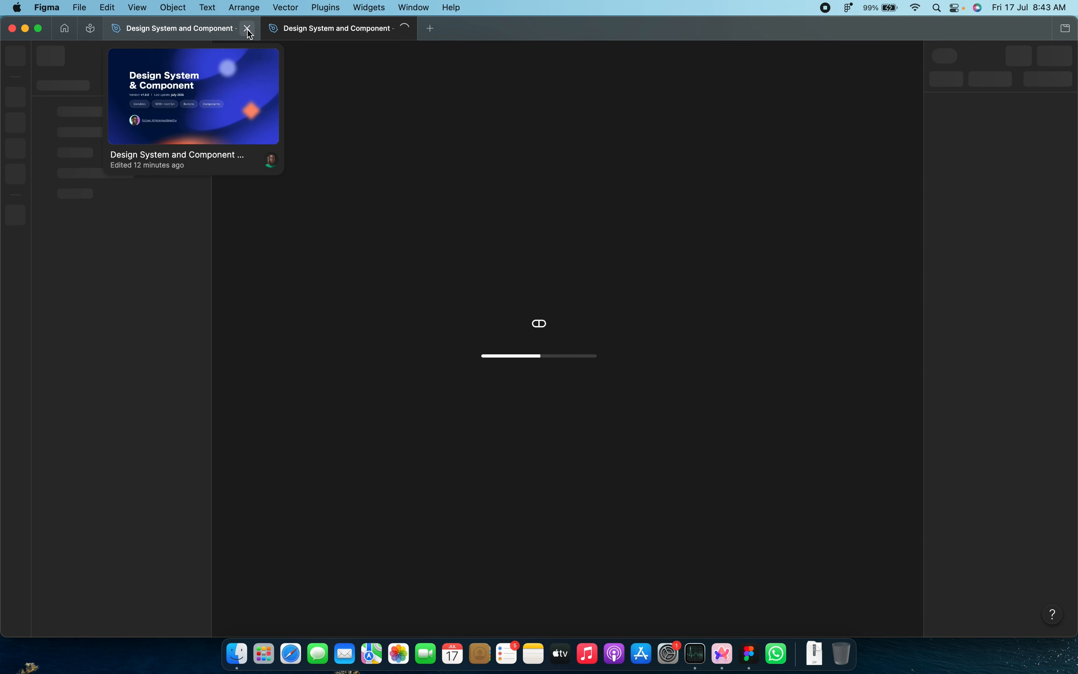
click(248, 29)
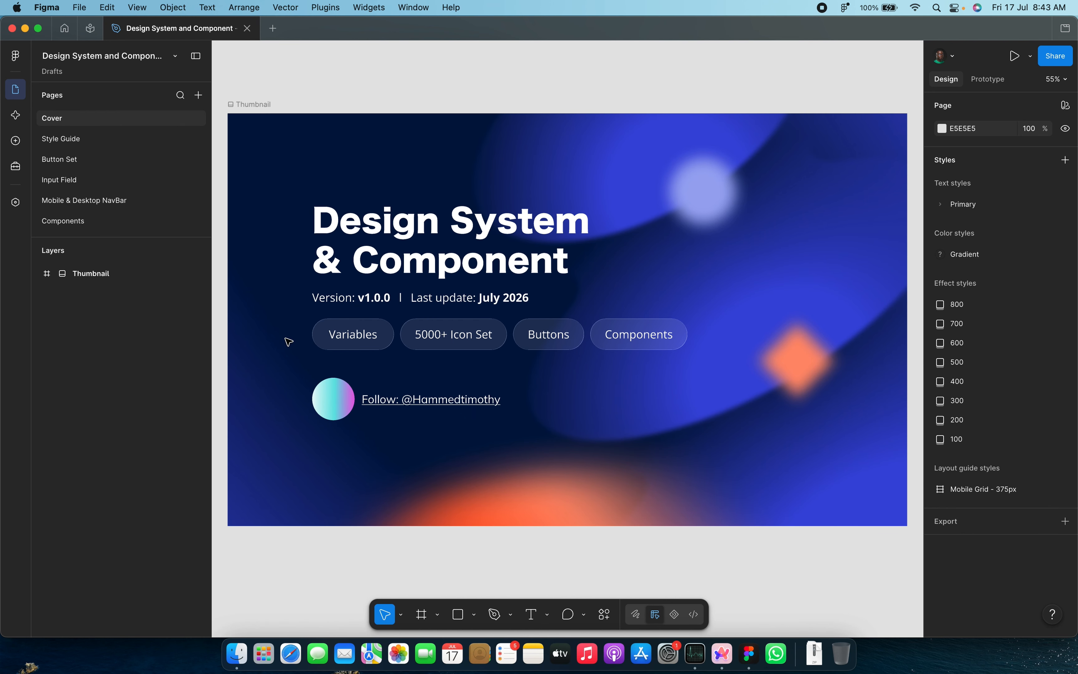
Step: Rename the duplicated file as Open Design App
double_click(108, 57)
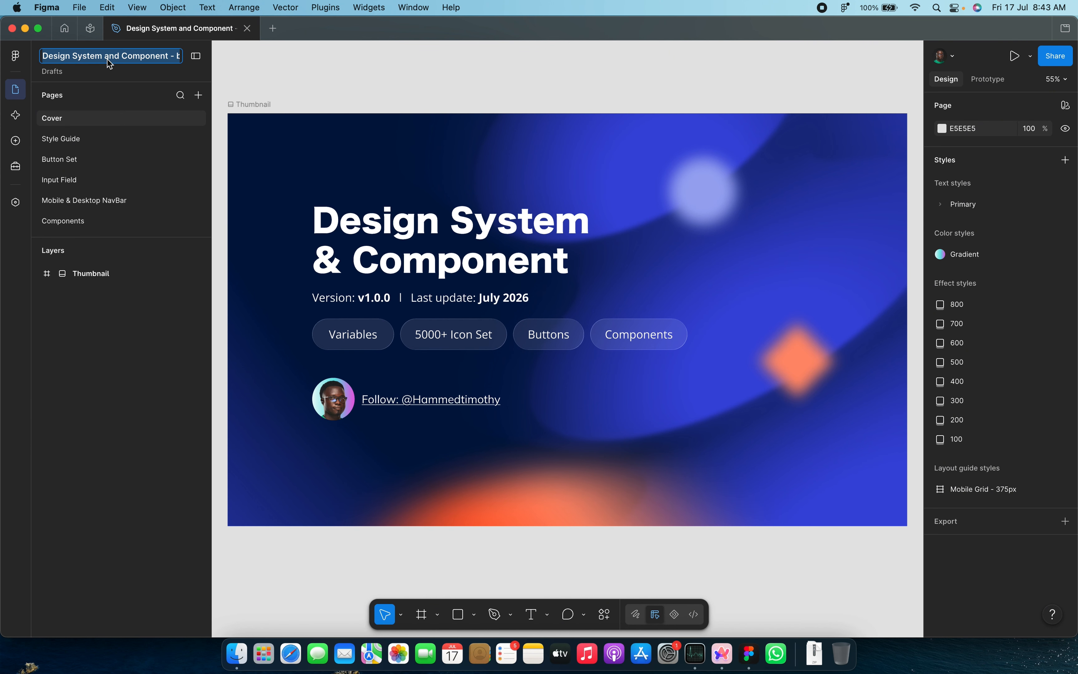
text(OPen)
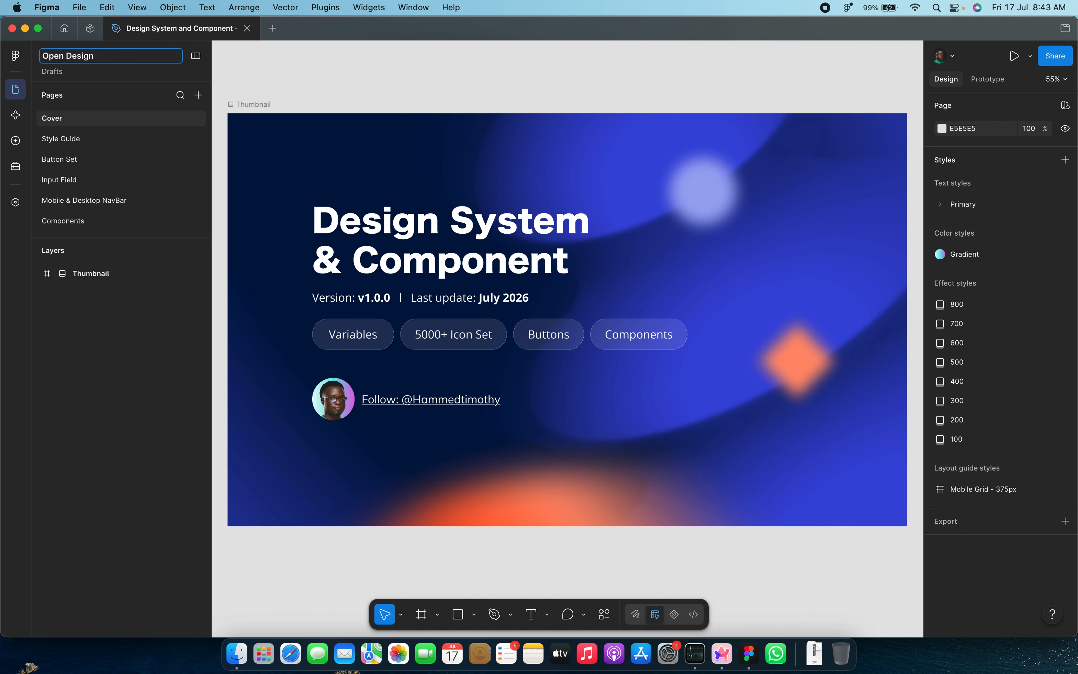
text( Design)
key(Return)
double_click(68, 62)
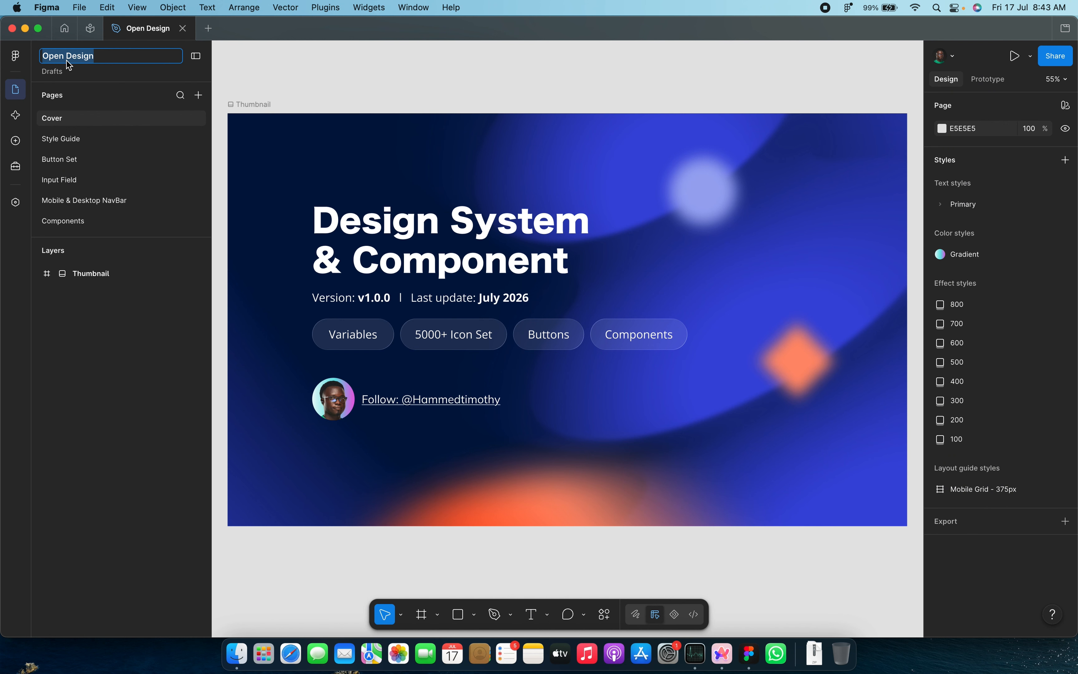
key(Right)
key(Return)
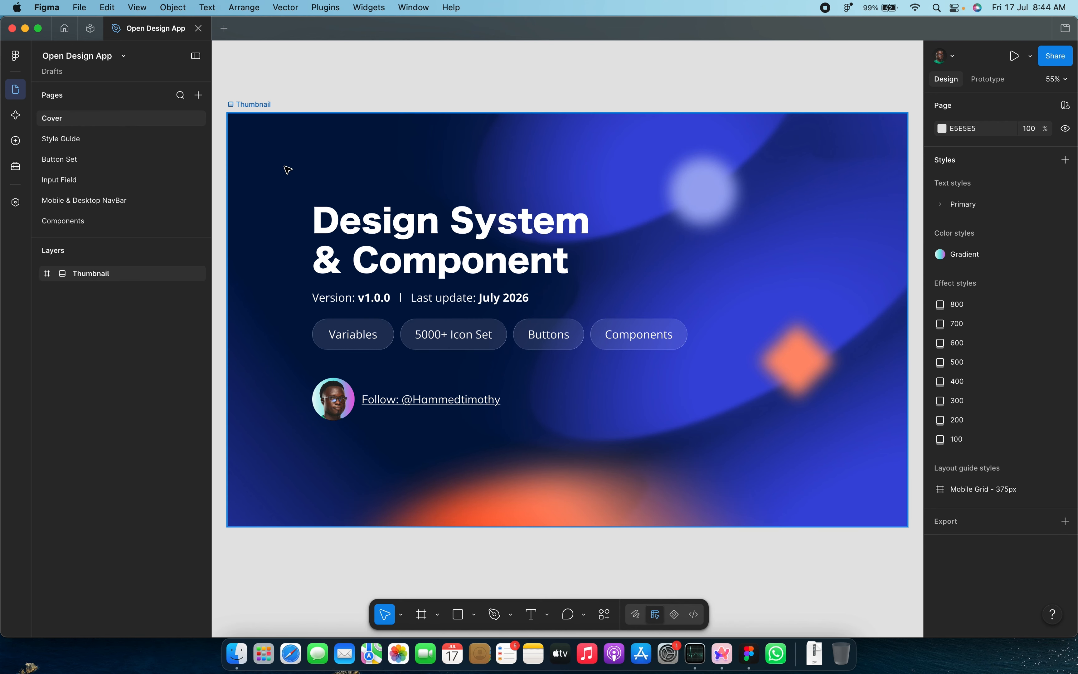
Step: Look through the Style Guide, Button Set and Input Field pages of the duplicated file
click(68, 143)
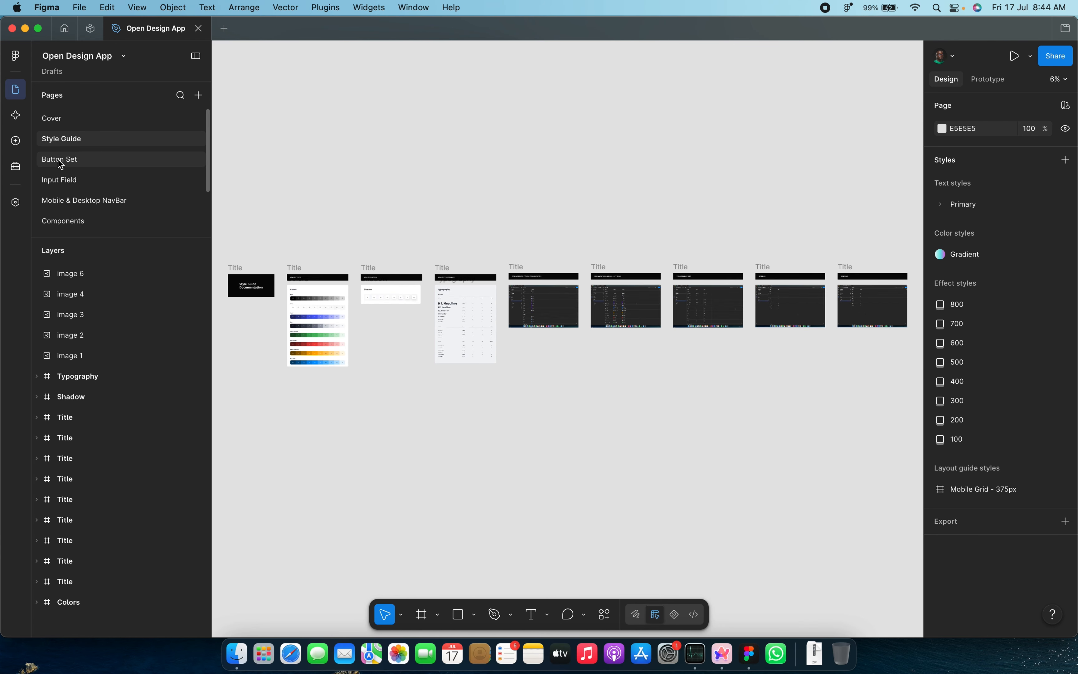
click(66, 160)
click(75, 186)
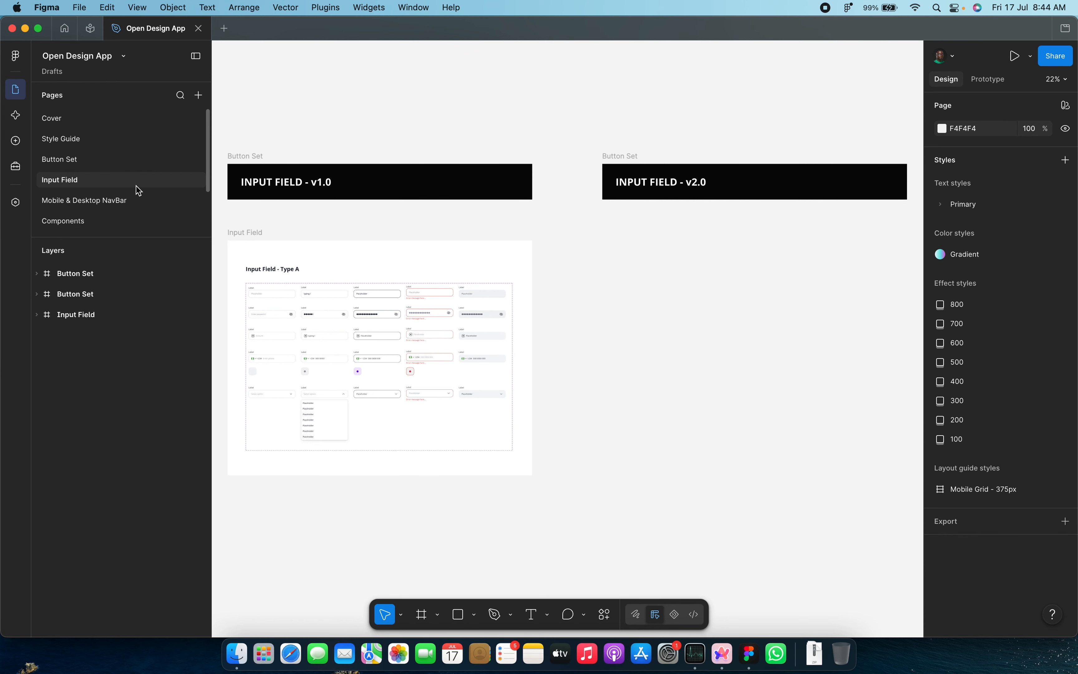
Step: Add a page named WIP and move it below the page divider, directly above Open Designs
scroll(138, 191, down, 3)
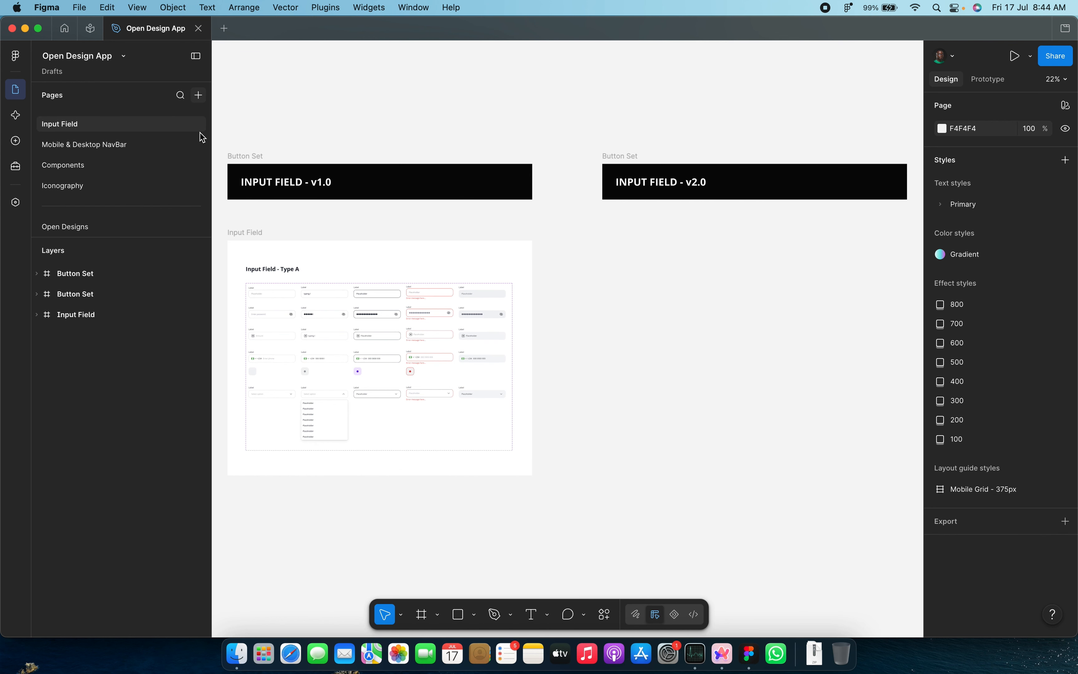
click(198, 94)
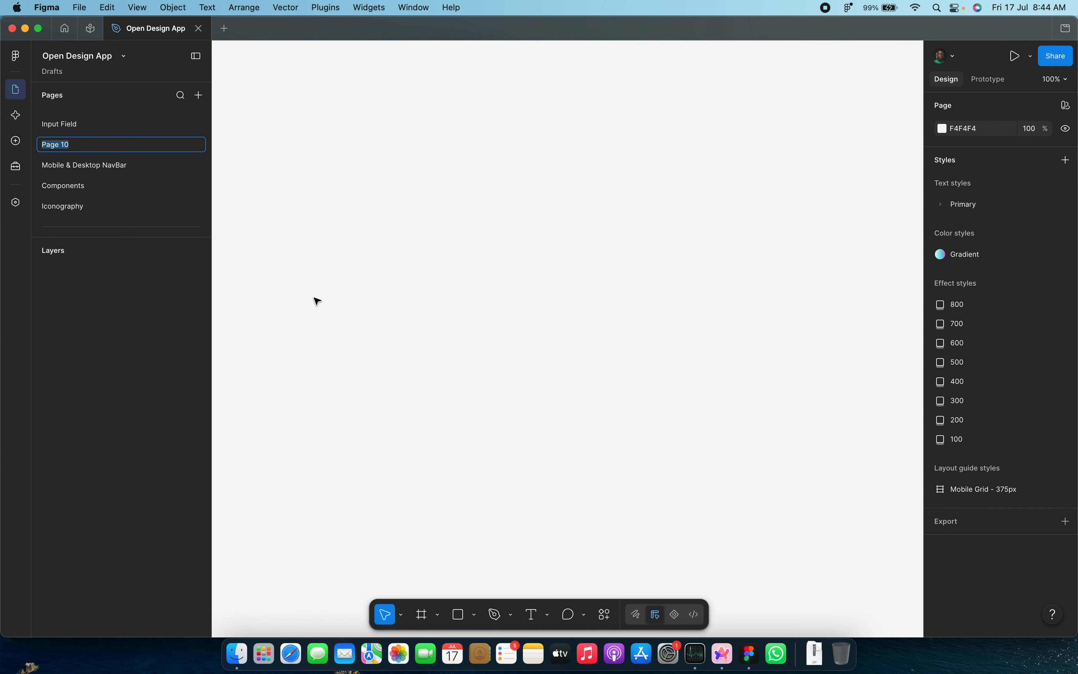
text(WIP)
key(Return)
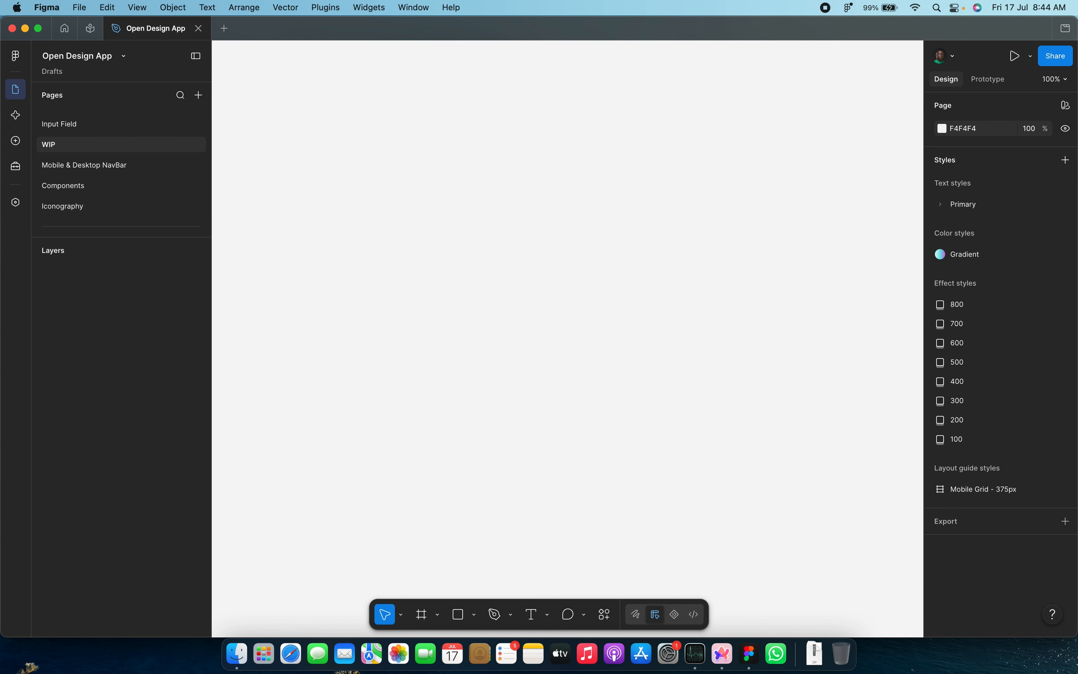
drag(68, 148, 67, 215)
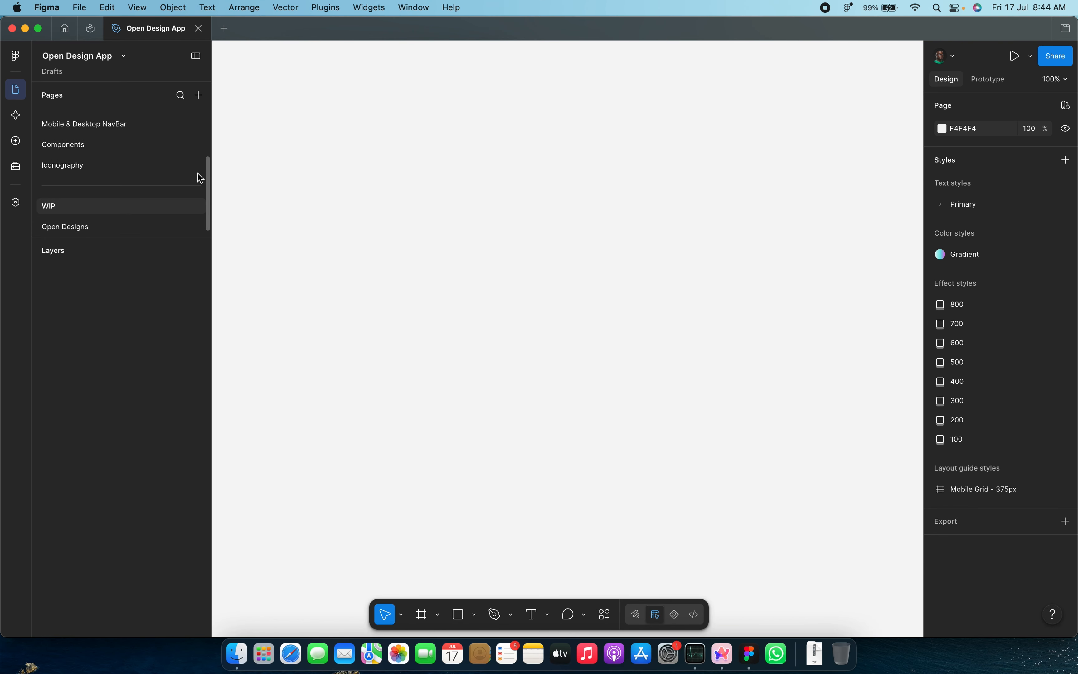
Step: Draw a frame about 371 × 254 on the Open Designs page
click(101, 227)
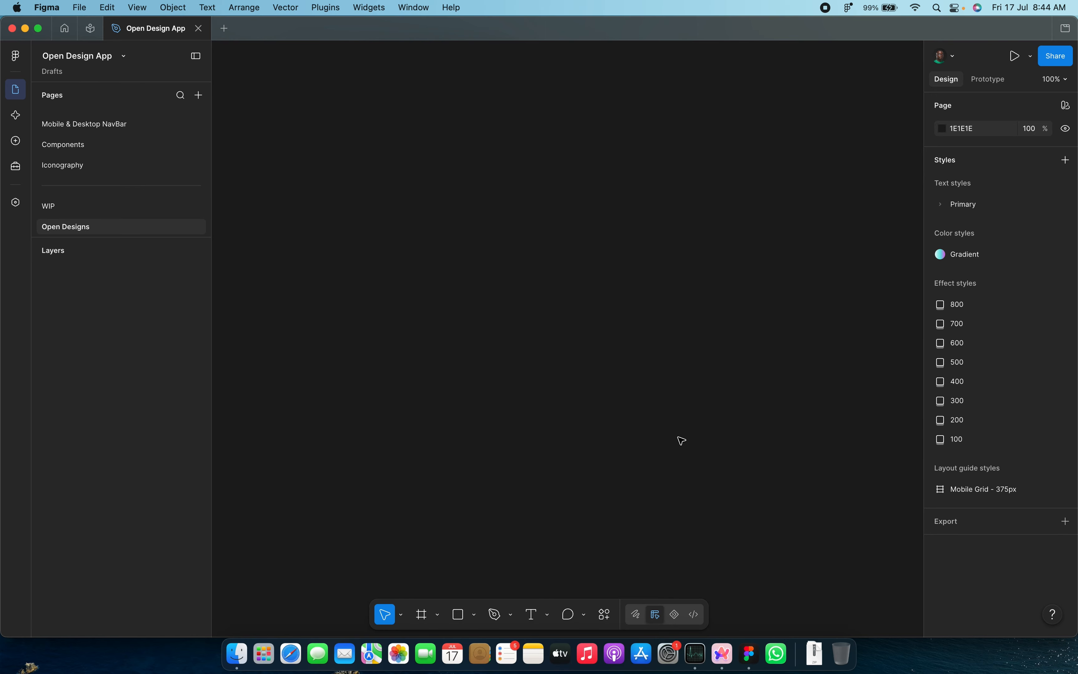
click(420, 615)
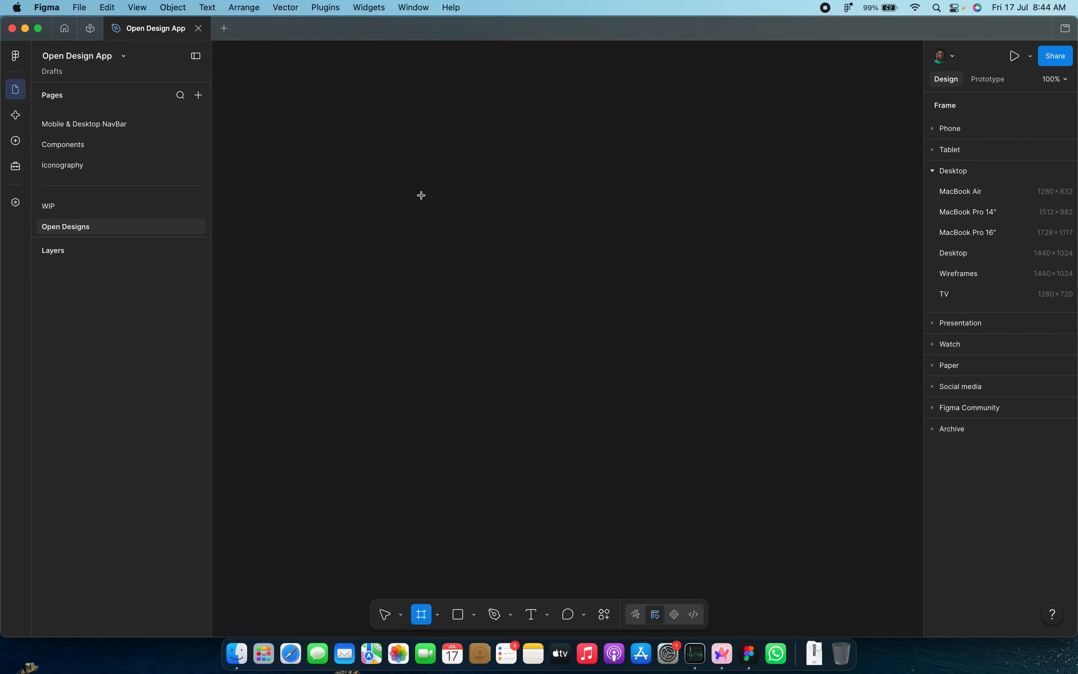
drag(433, 199, 672, 362)
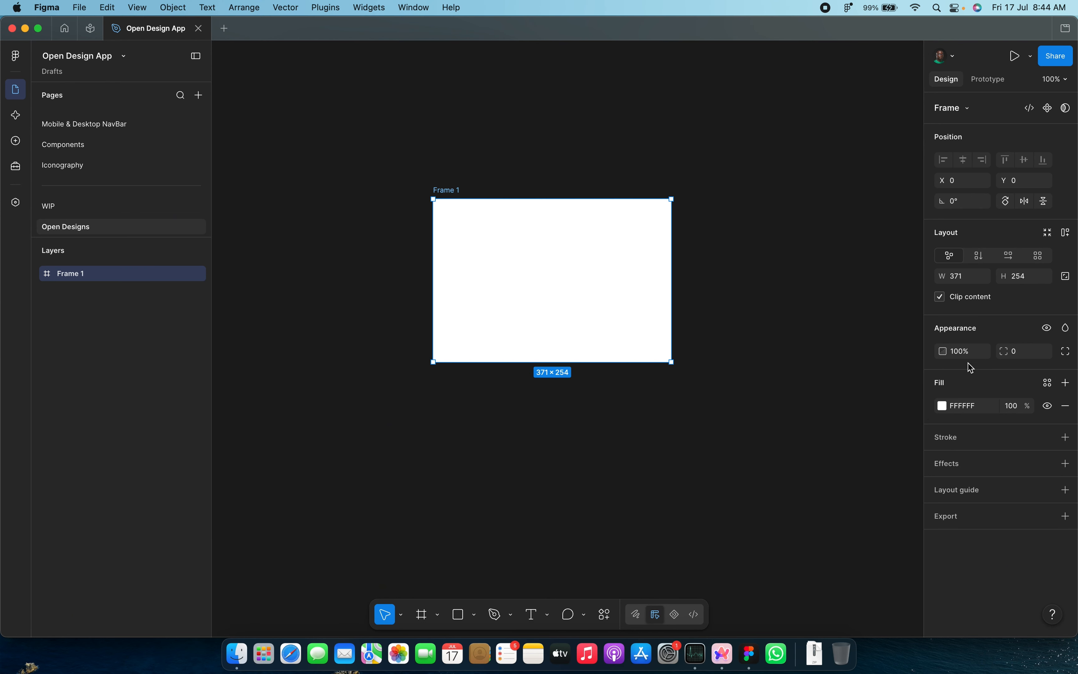
Step: Try custom colours for the new frame's fill and change it to purple 4914CD
click(944, 407)
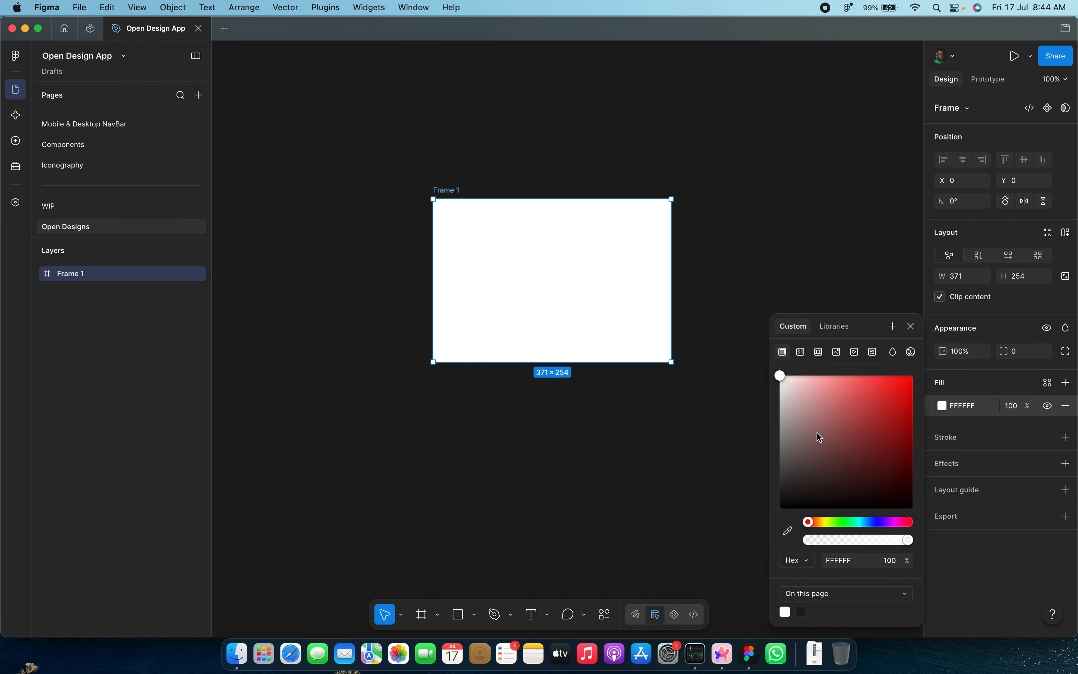
click(849, 521)
drag(886, 465, 902, 409)
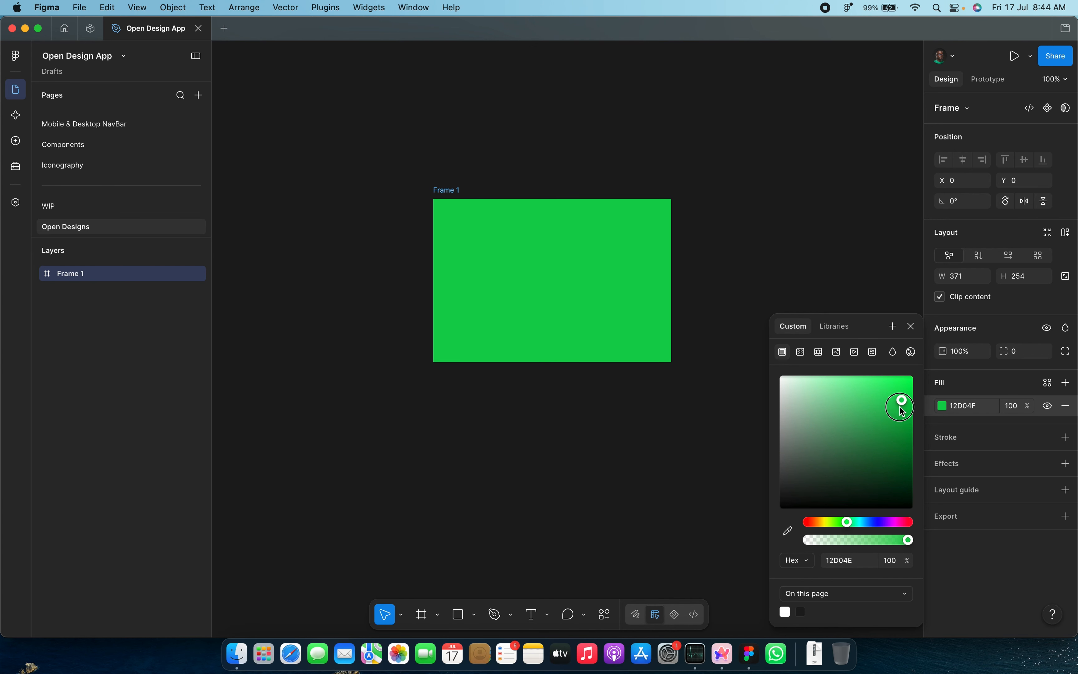
click(814, 524)
click(883, 523)
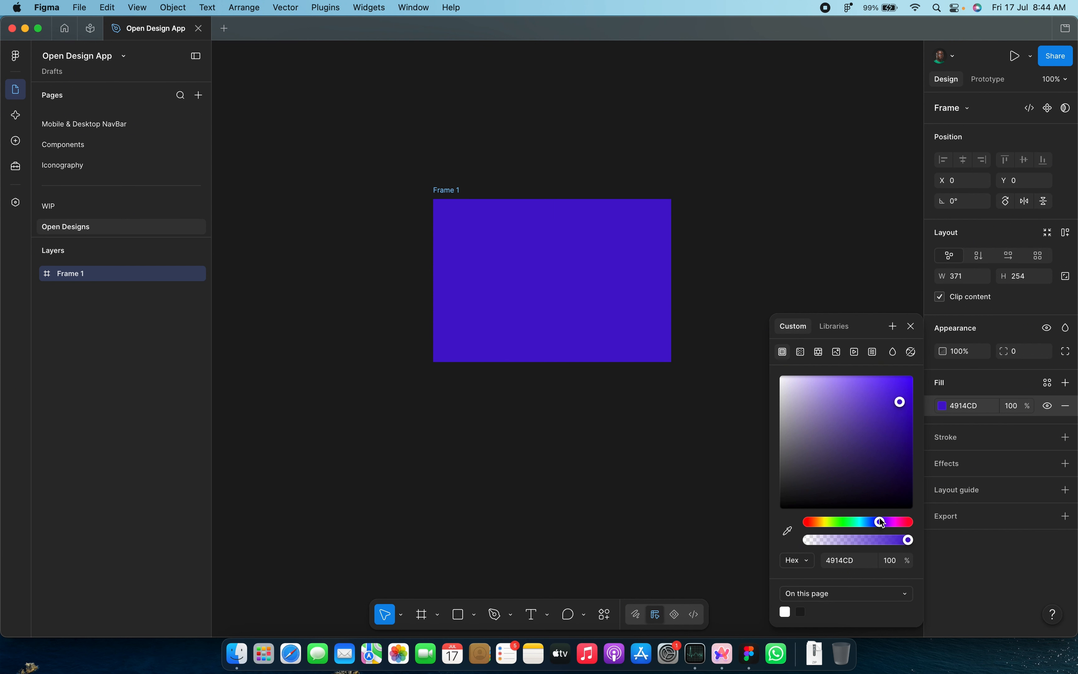
Step: Change the frame's custom fill to blue 2C03E0 and copy its hex code
click(898, 522)
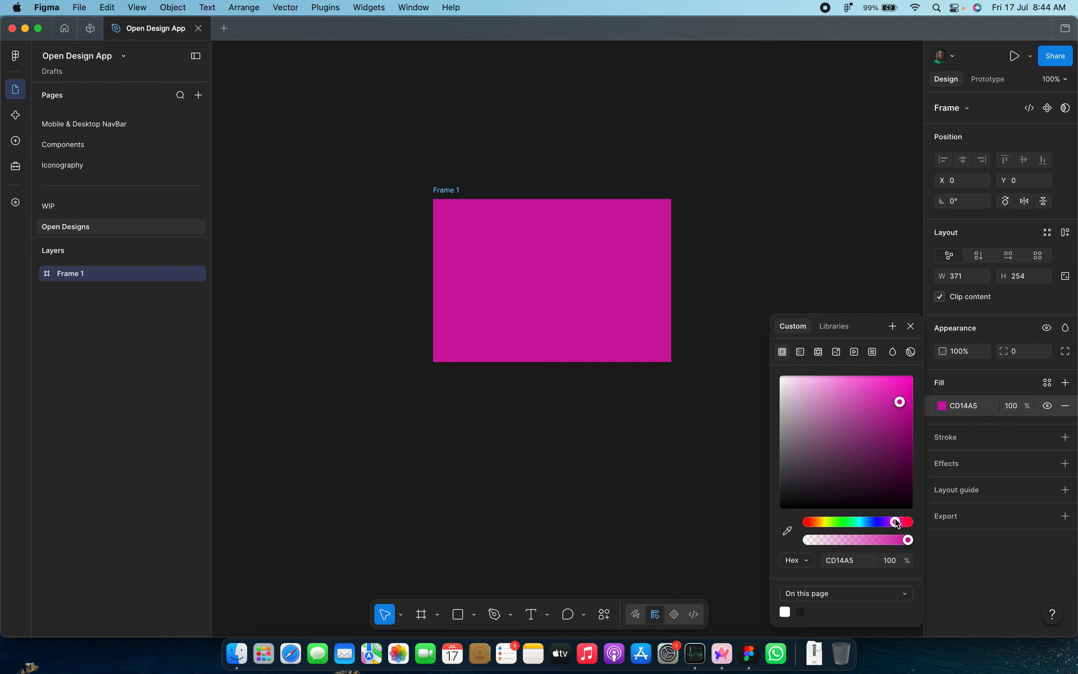
click(878, 522)
drag(906, 393, 913, 398)
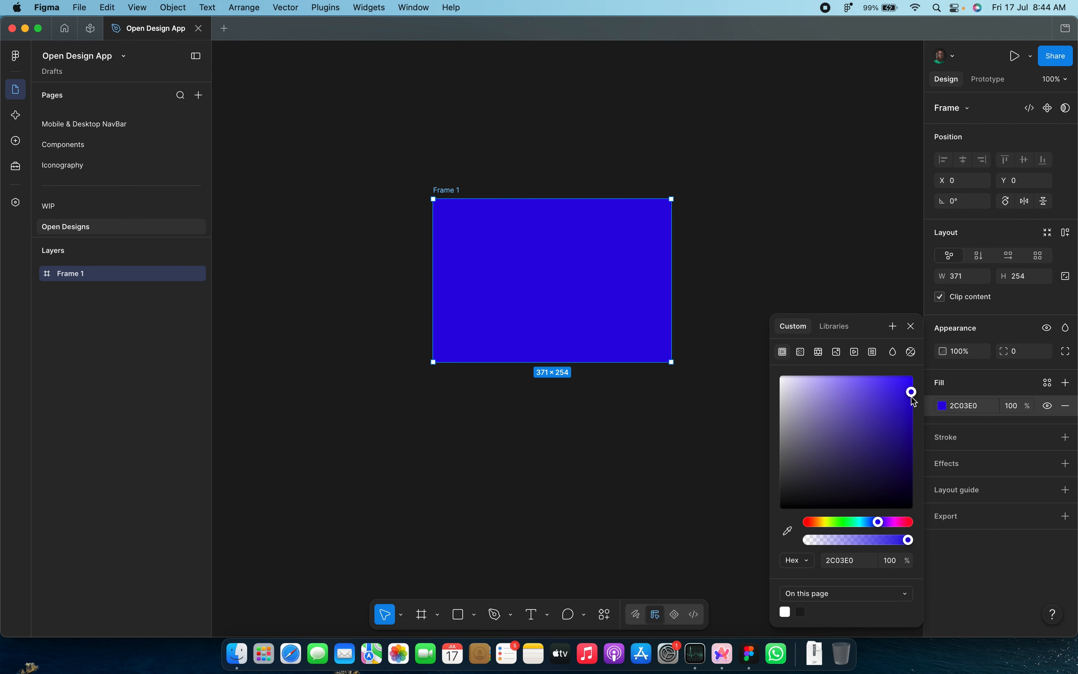
click(976, 405)
key(super+c)
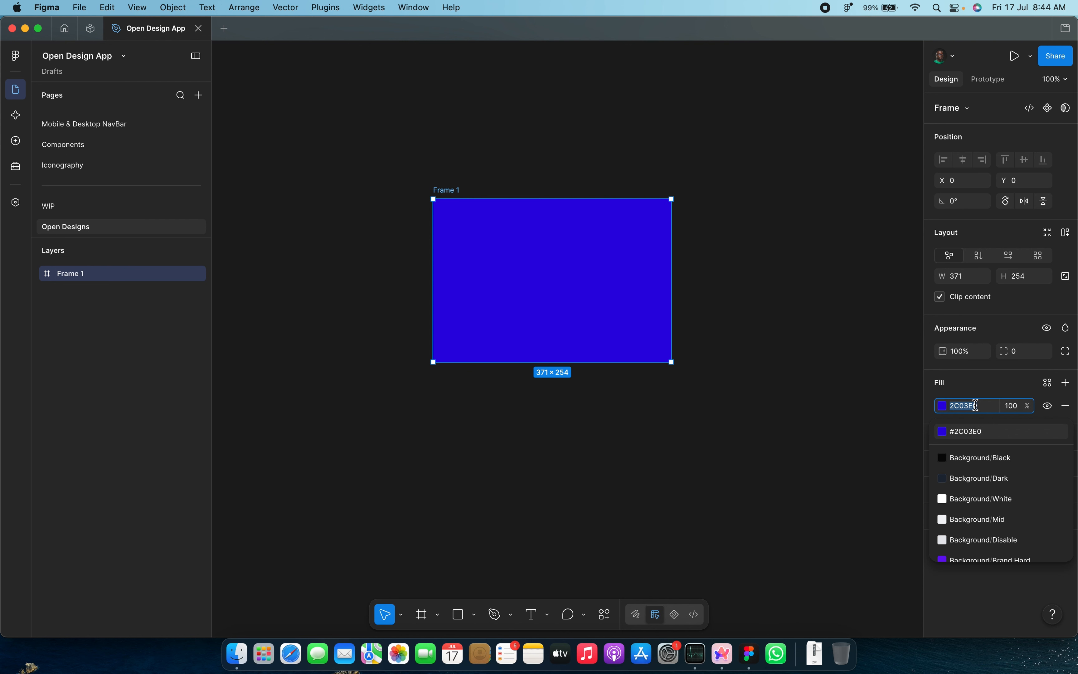
click(669, 568)
Step: Run the Foundation: Color Generator plugin with the Material profile and the copied base colour 2C03E0
click(608, 611)
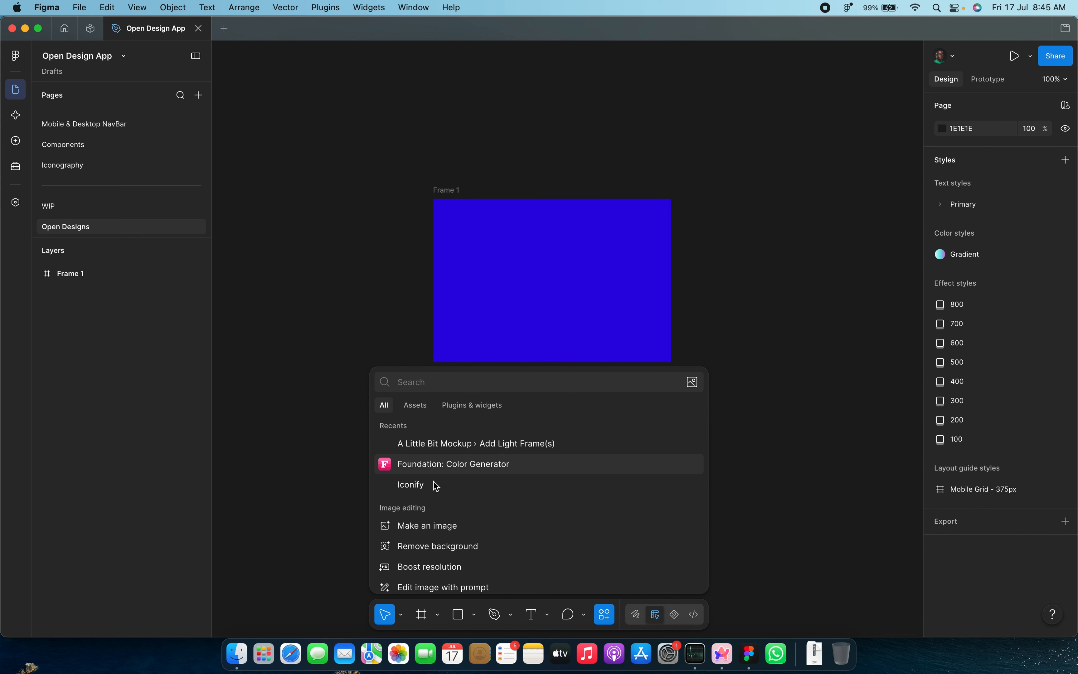
click(465, 468)
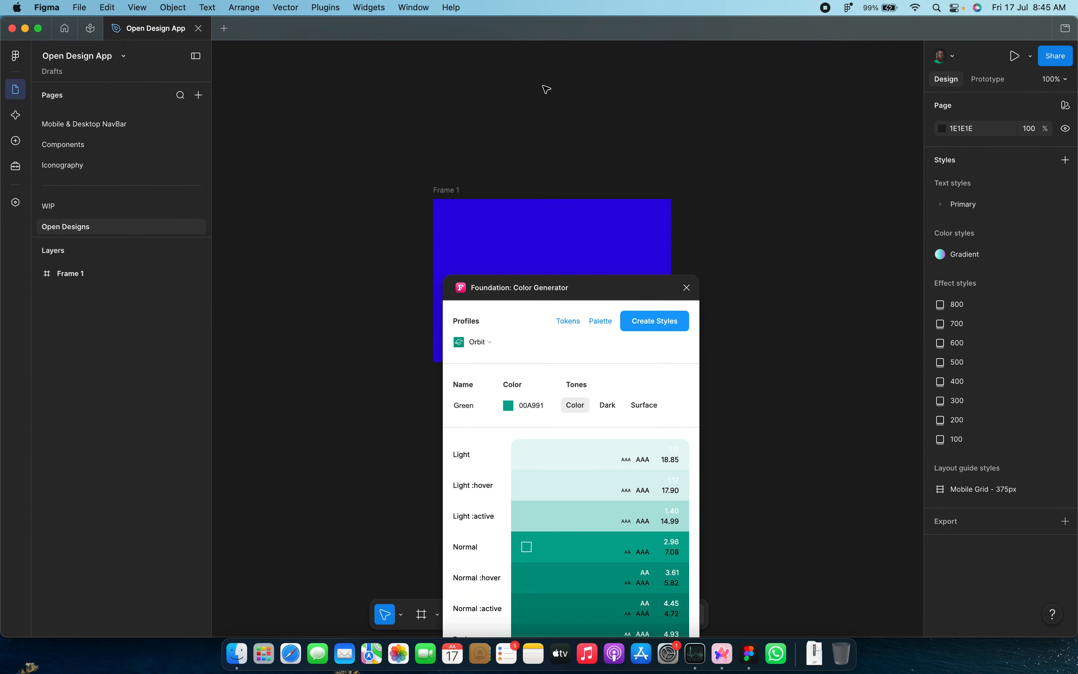
click(488, 343)
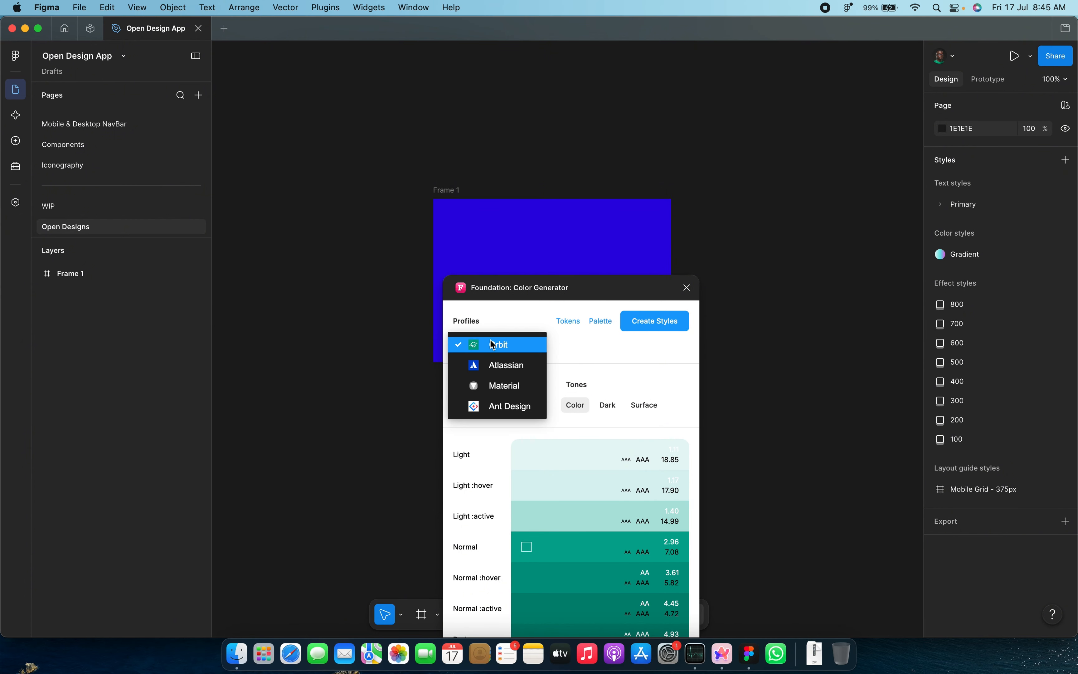
click(500, 386)
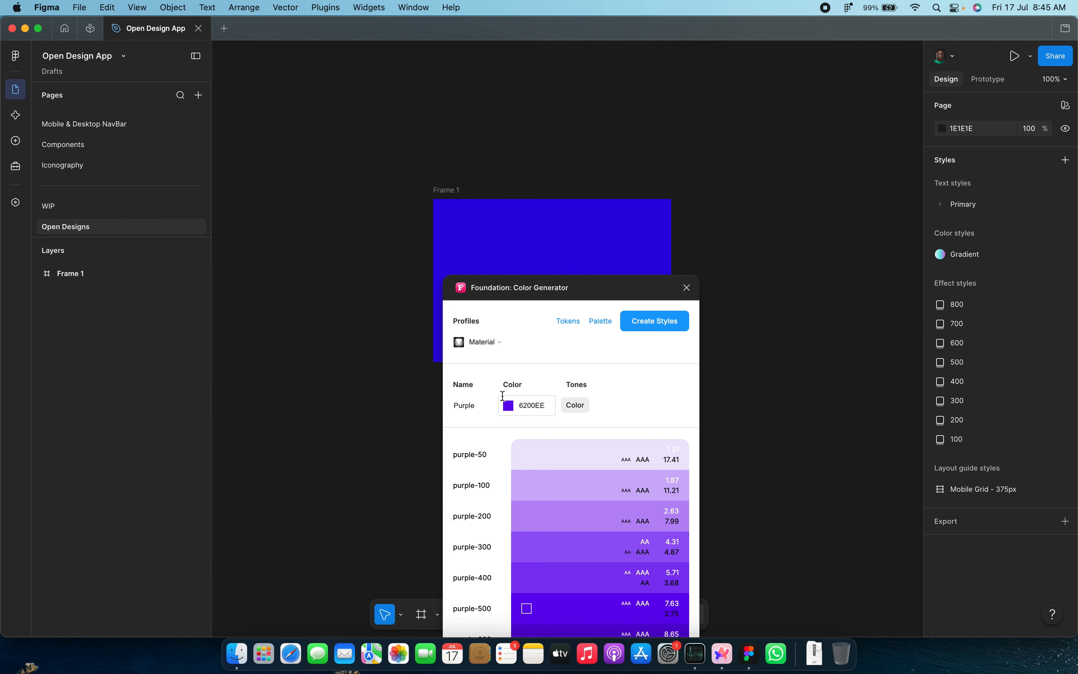
click(531, 404)
key(super+v)
click(635, 392)
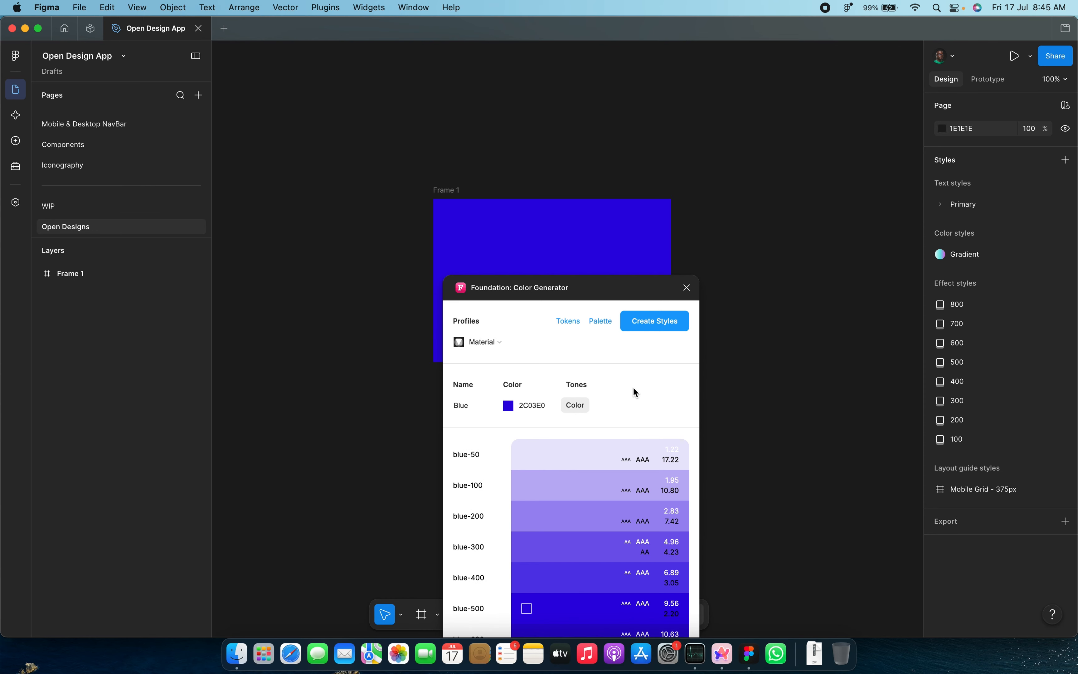
Step: Create colour styles from the generated blue palette and close the plugin
drag(595, 297, 585, 203)
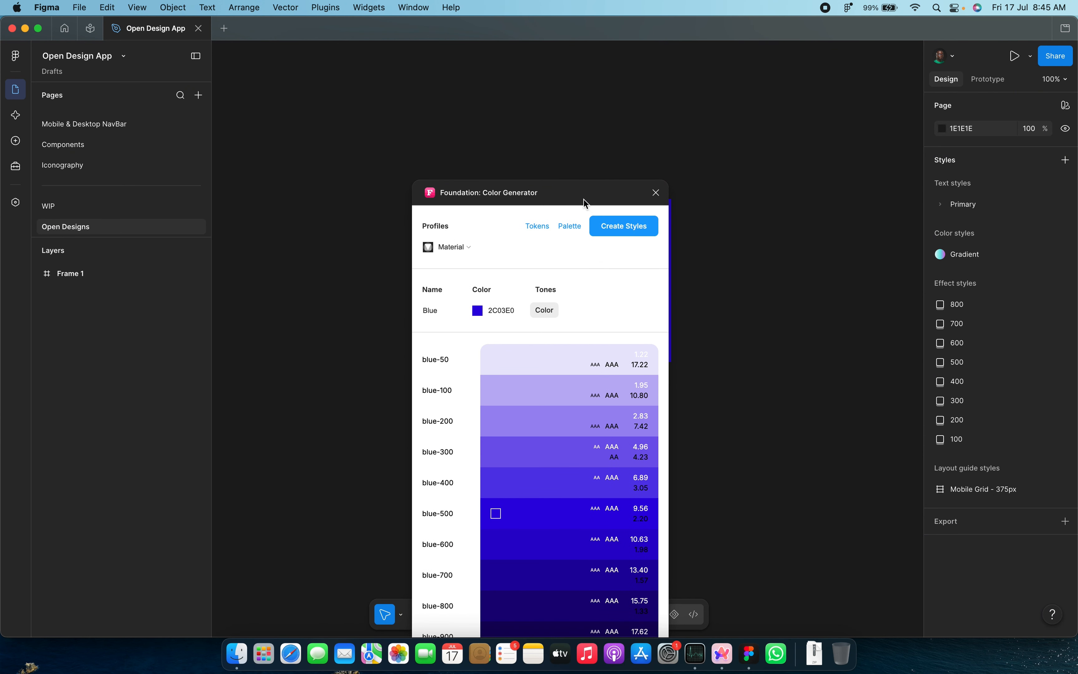
click(625, 227)
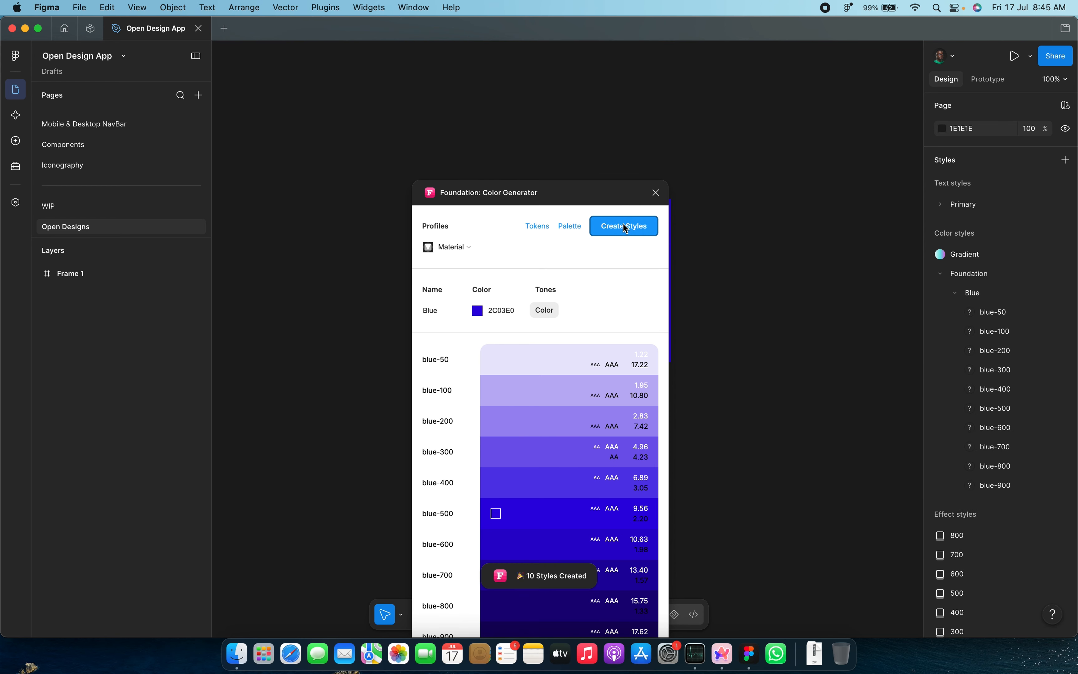
click(657, 193)
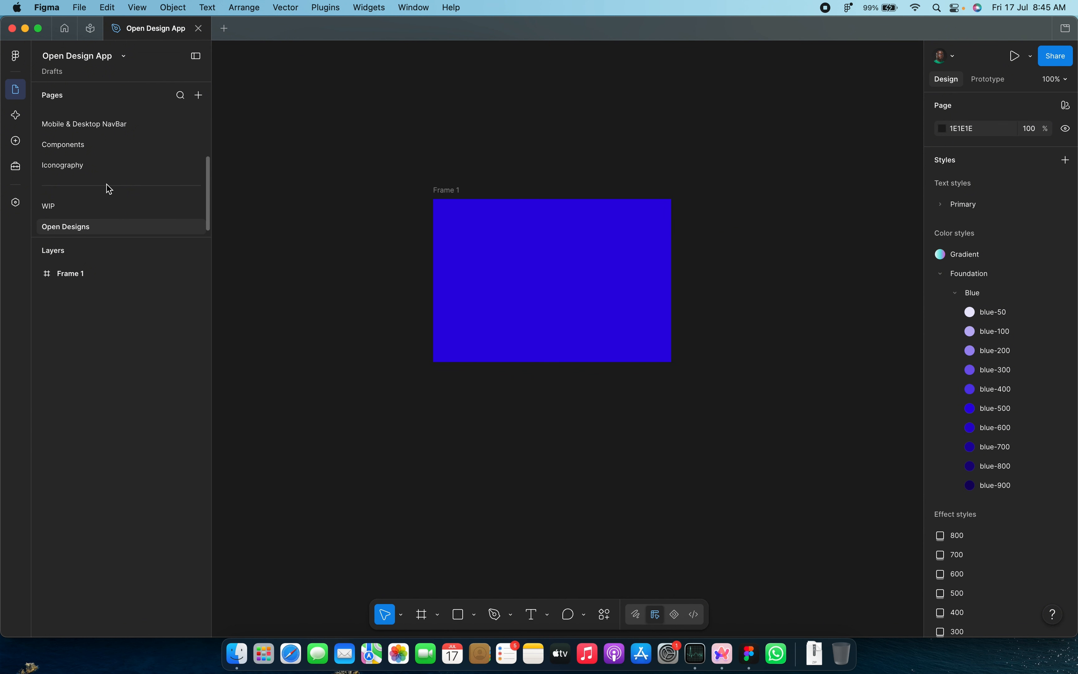
Step: Look through the Foundation and Semantic variable collections to compare their brand colours and references
click(16, 203)
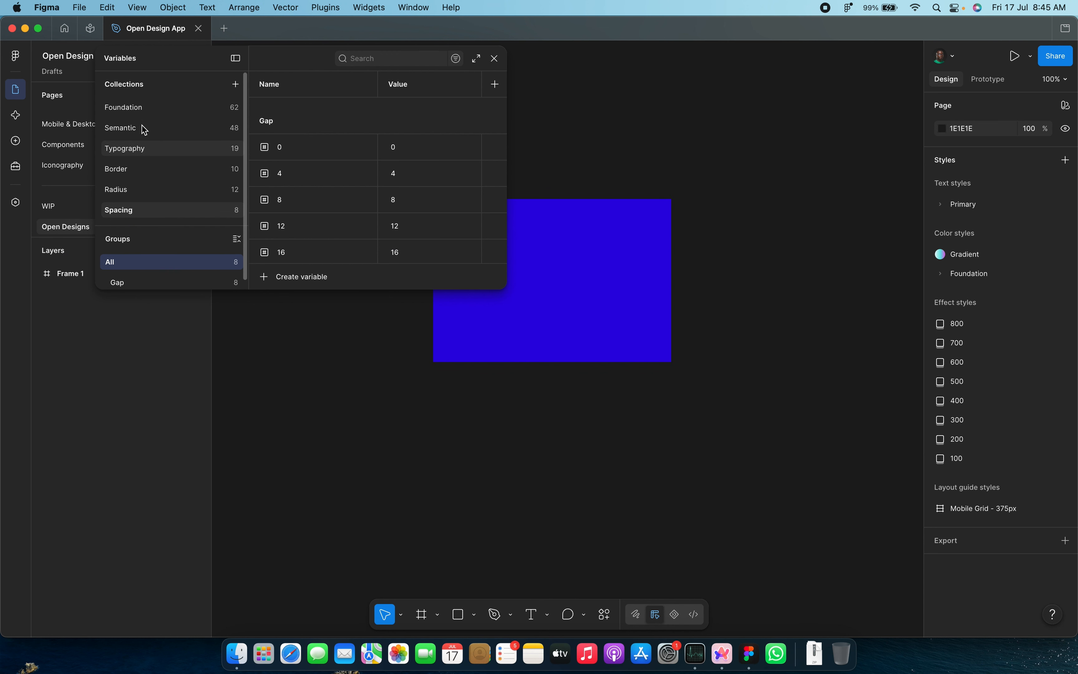
click(140, 111)
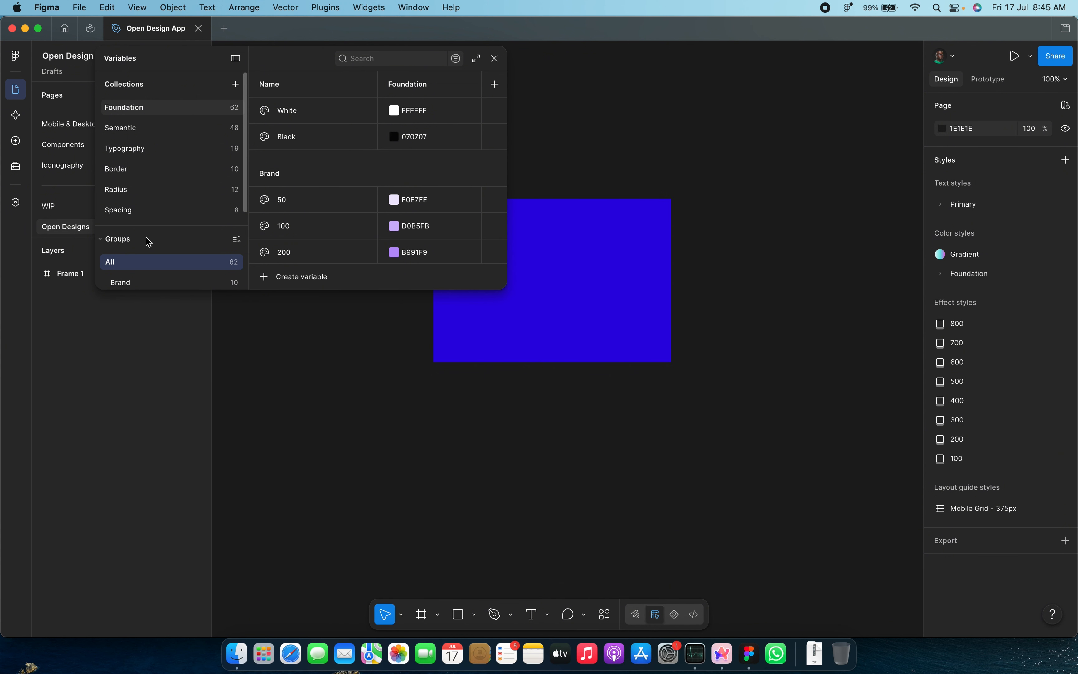
scroll(147, 240, down, 2)
scroll(144, 241, up, 1)
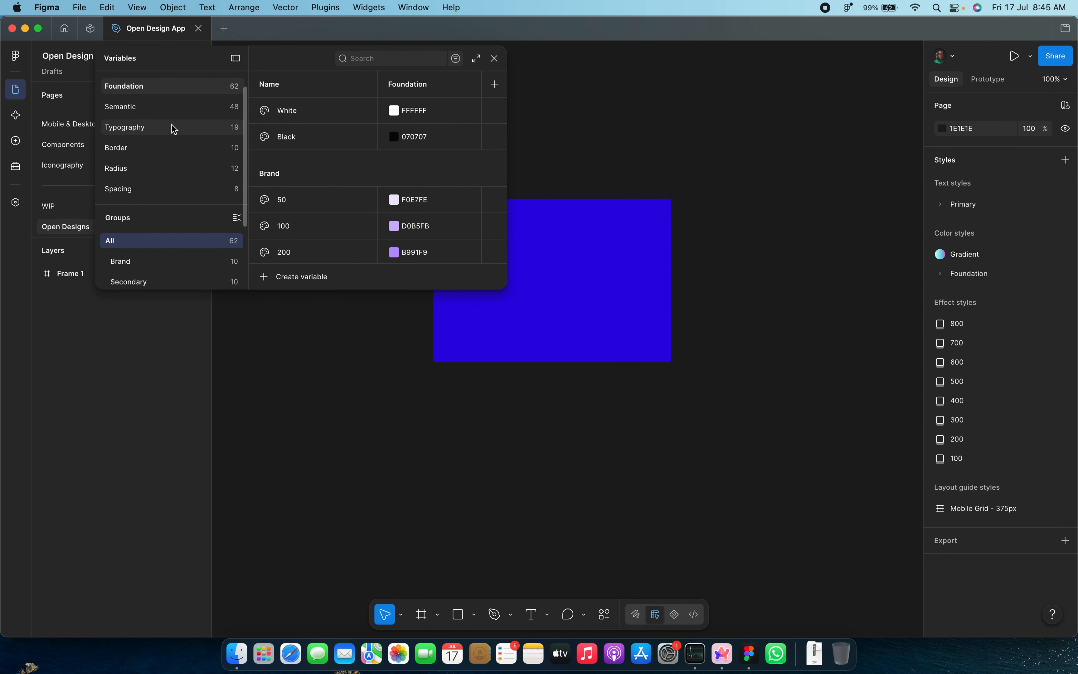
scroll(387, 197, down, 1)
scroll(387, 196, down, 3)
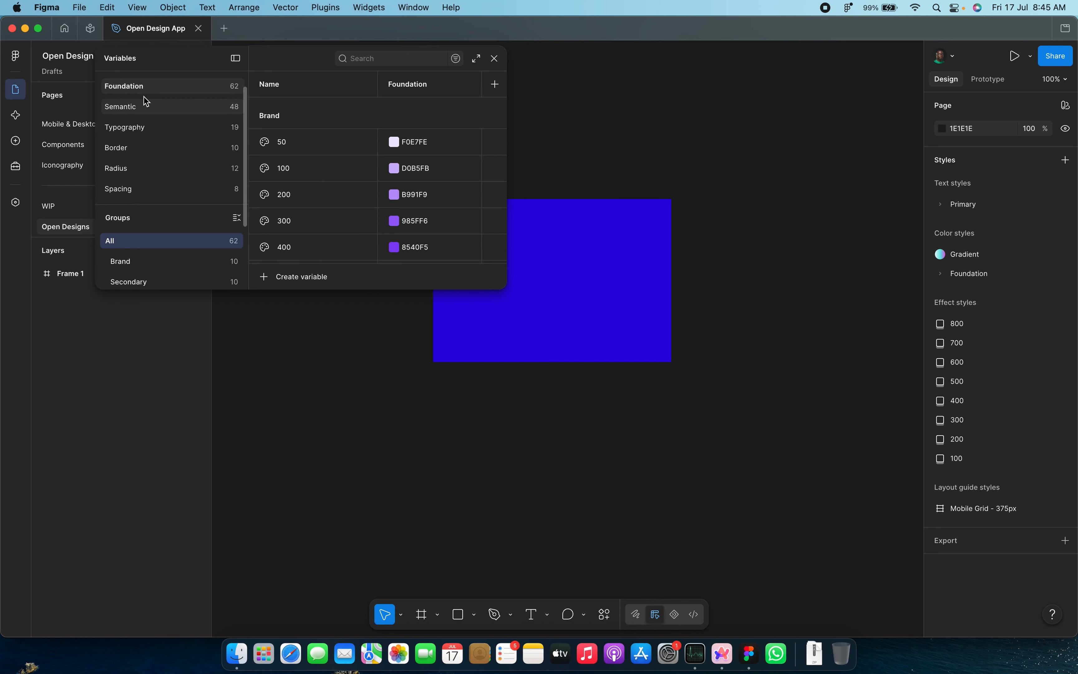
click(218, 114)
scroll(399, 229, down, 3)
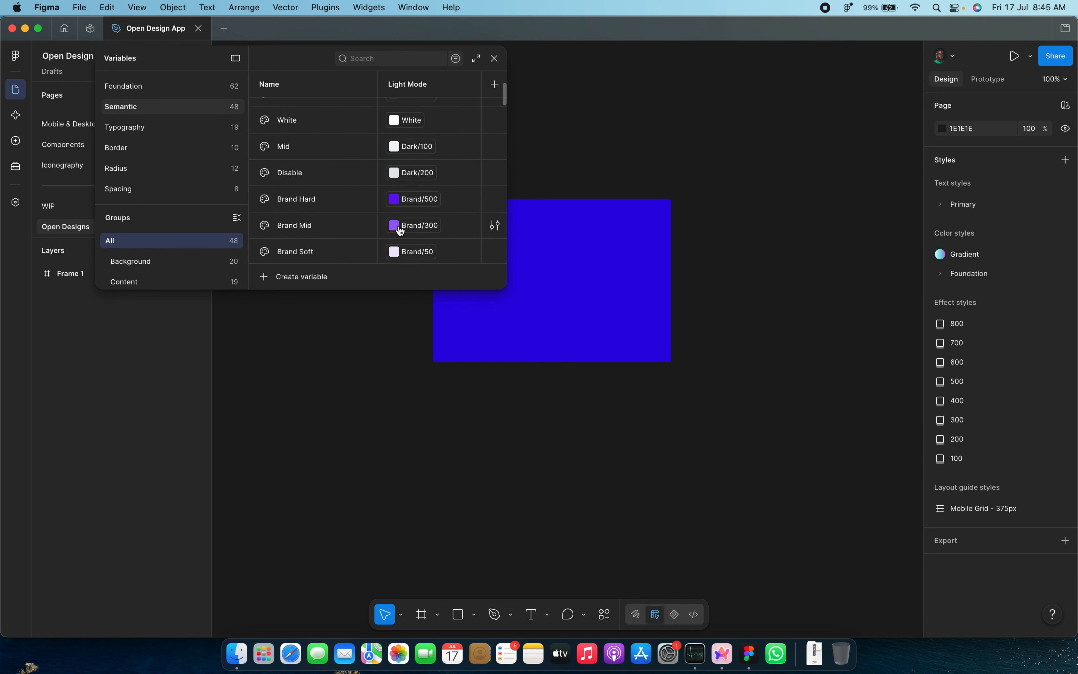
scroll(396, 228, up, 5)
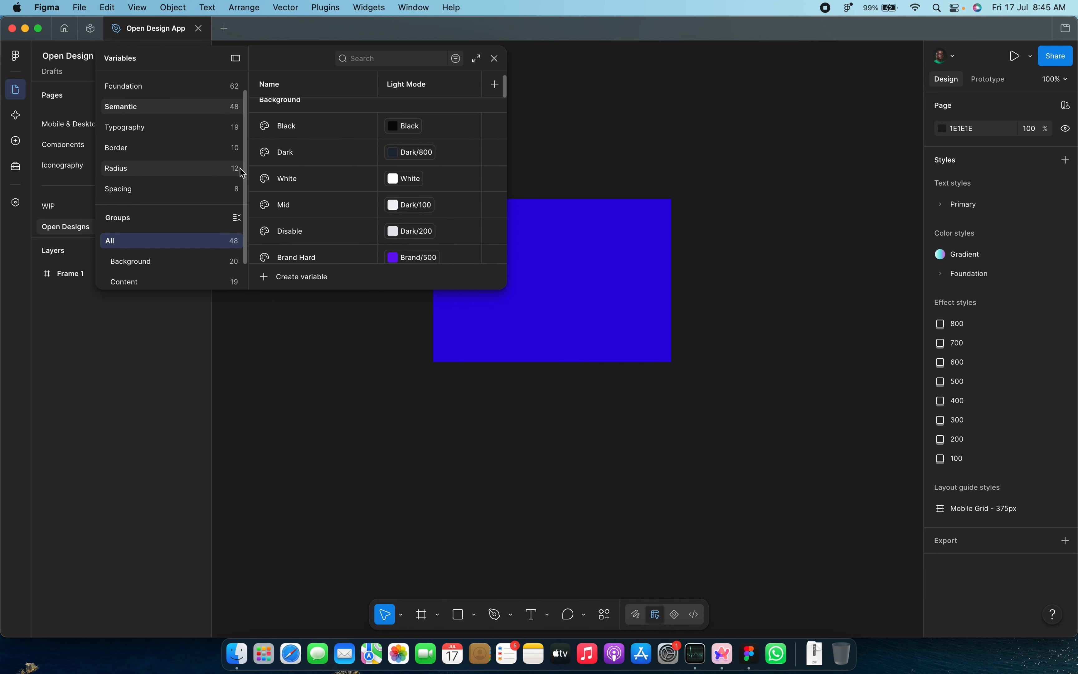
click(163, 87)
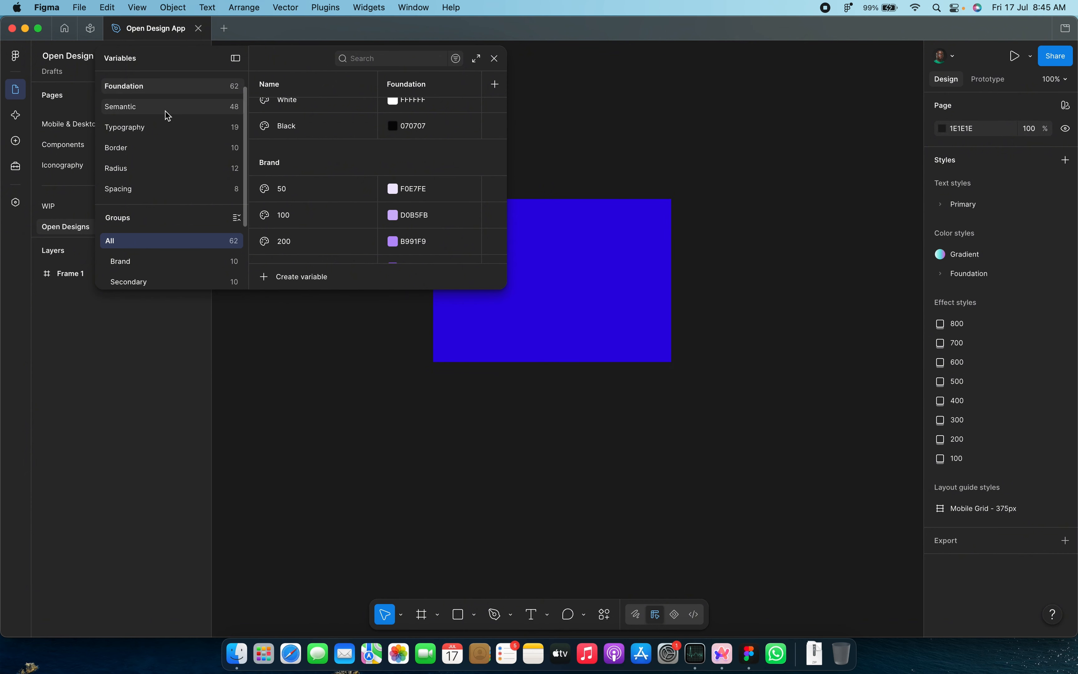
click(165, 111)
click(152, 92)
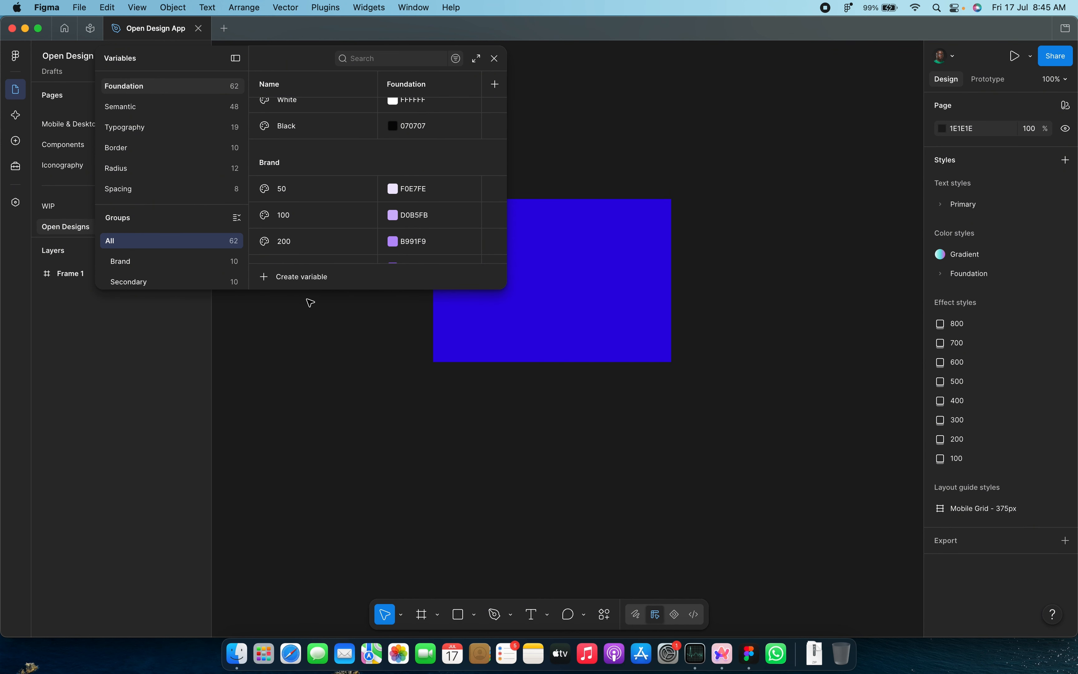
Step: Set the Foundation variable Brand/50 to EAE6FC, copied from the blue-50 colour style, and close the variables
drag(306, 293, 296, 517)
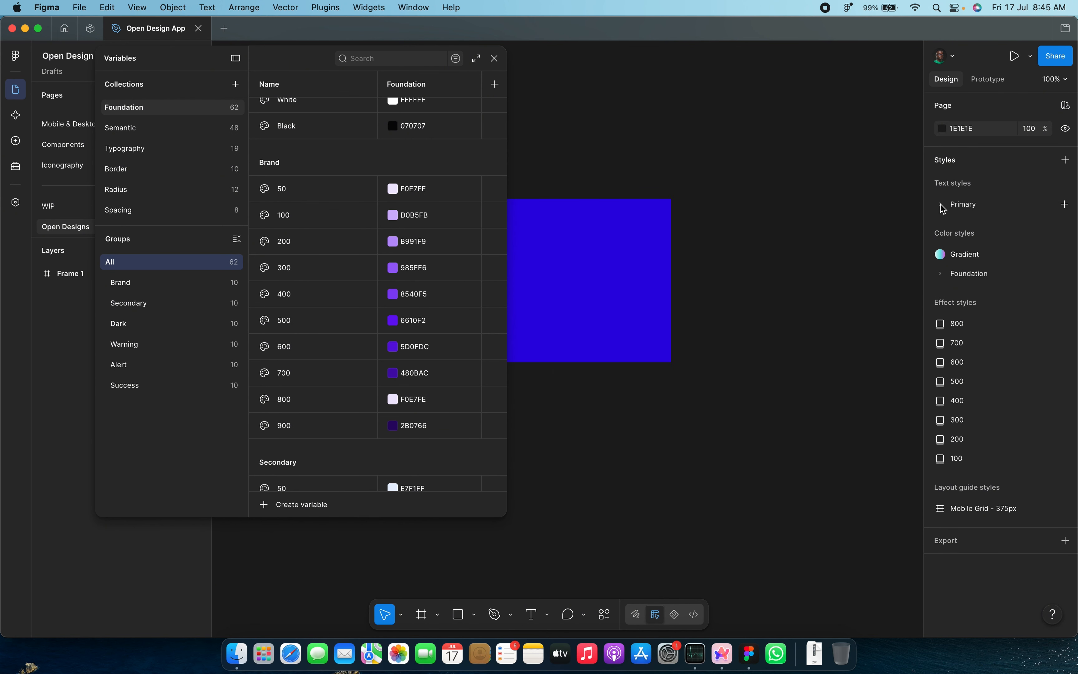
click(941, 274)
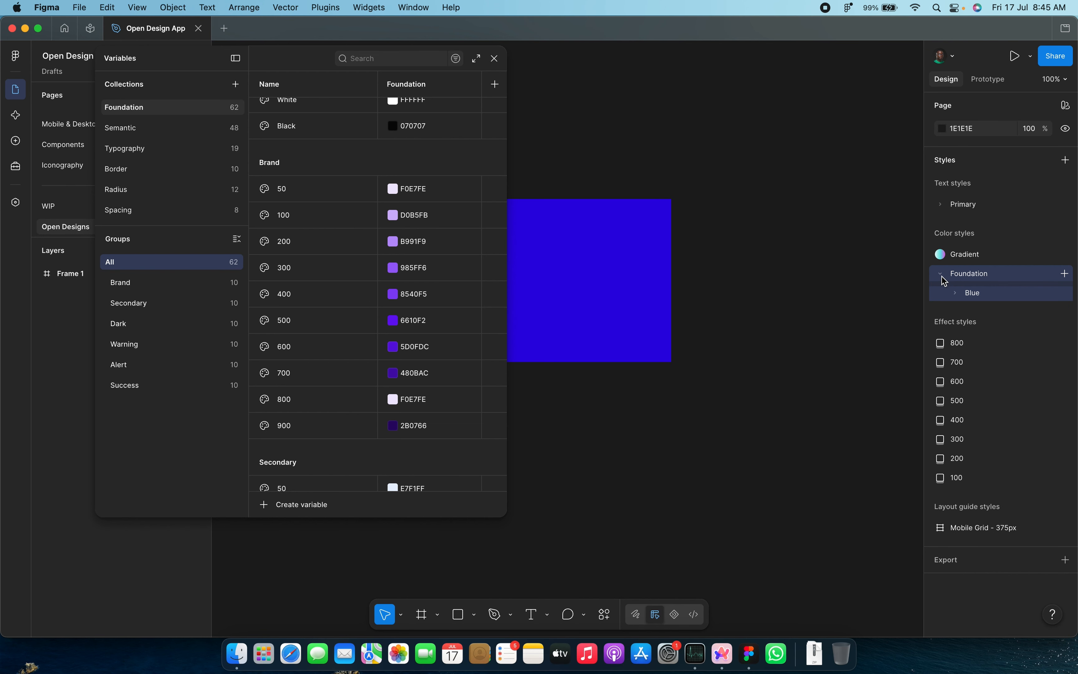
click(956, 294)
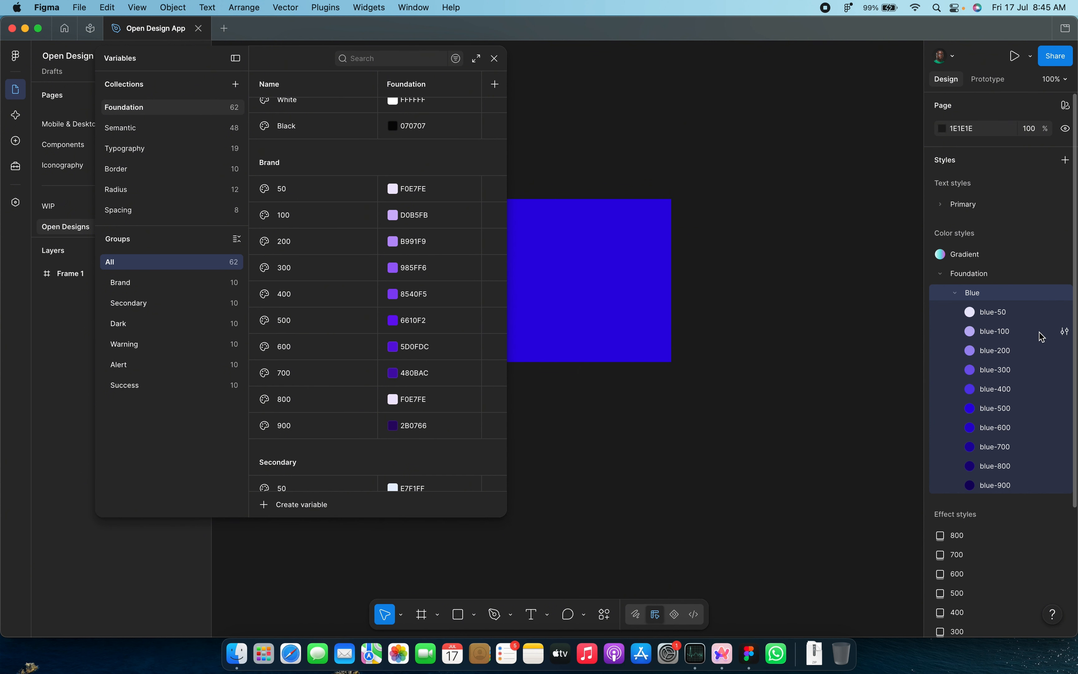
click(1065, 313)
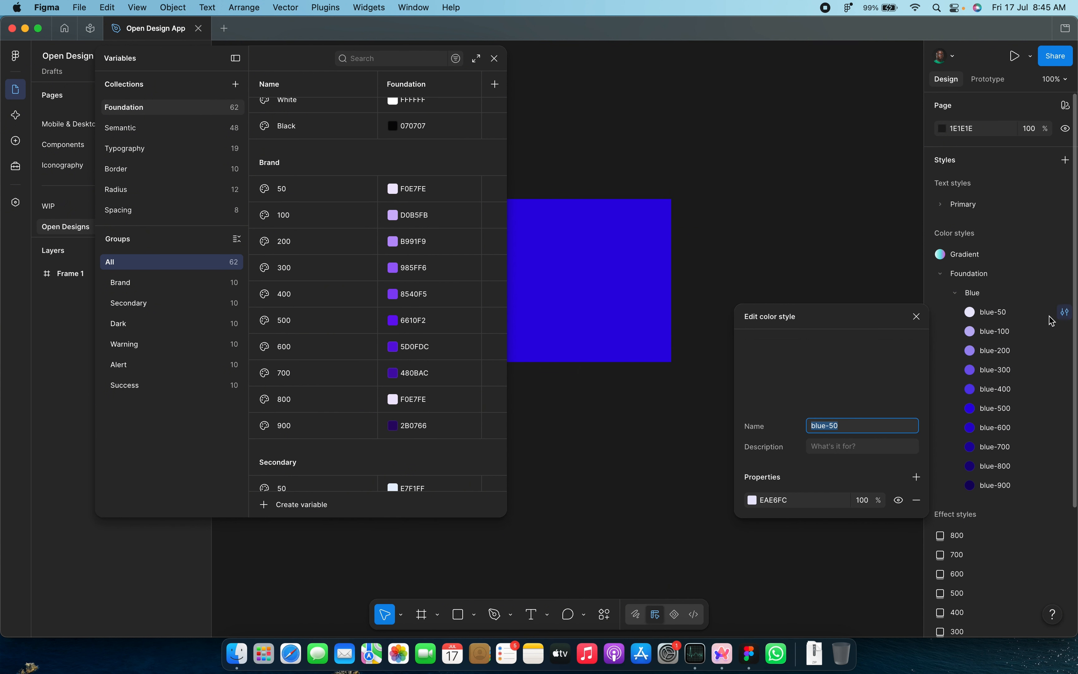
click(794, 501)
key(super+c)
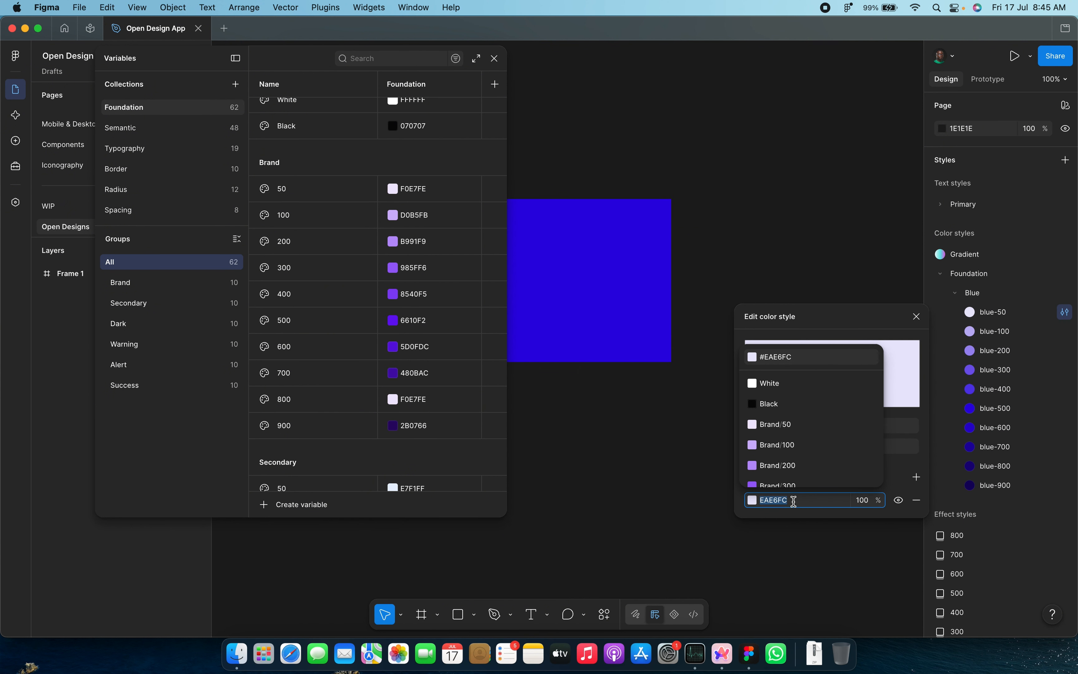
double_click(421, 199)
key(super+v)
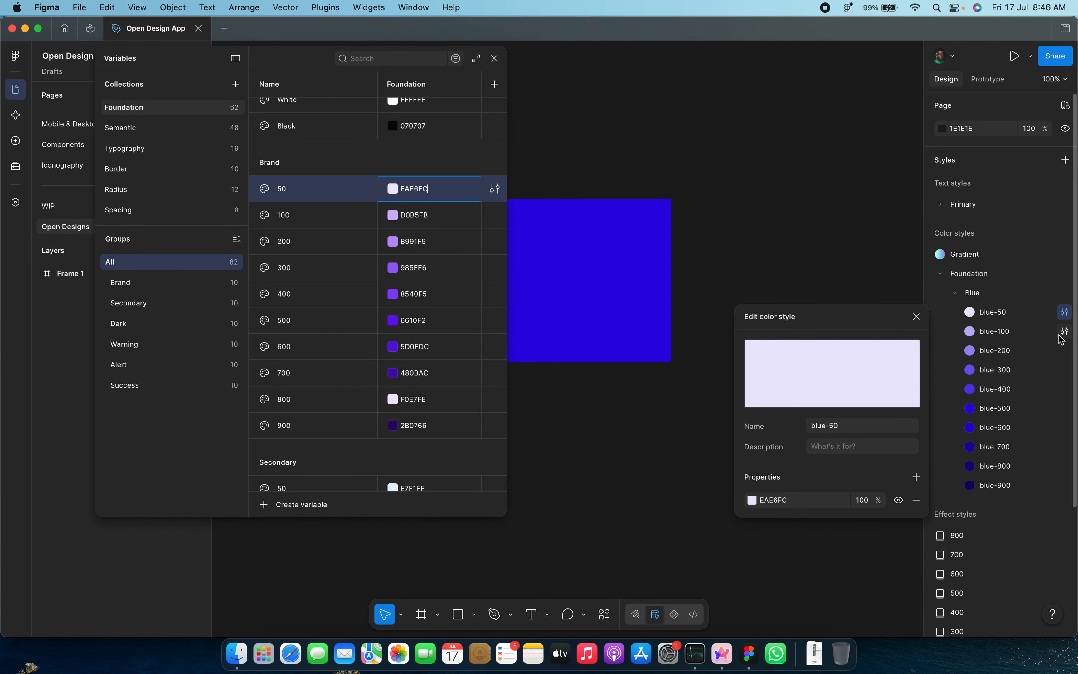
click(1065, 331)
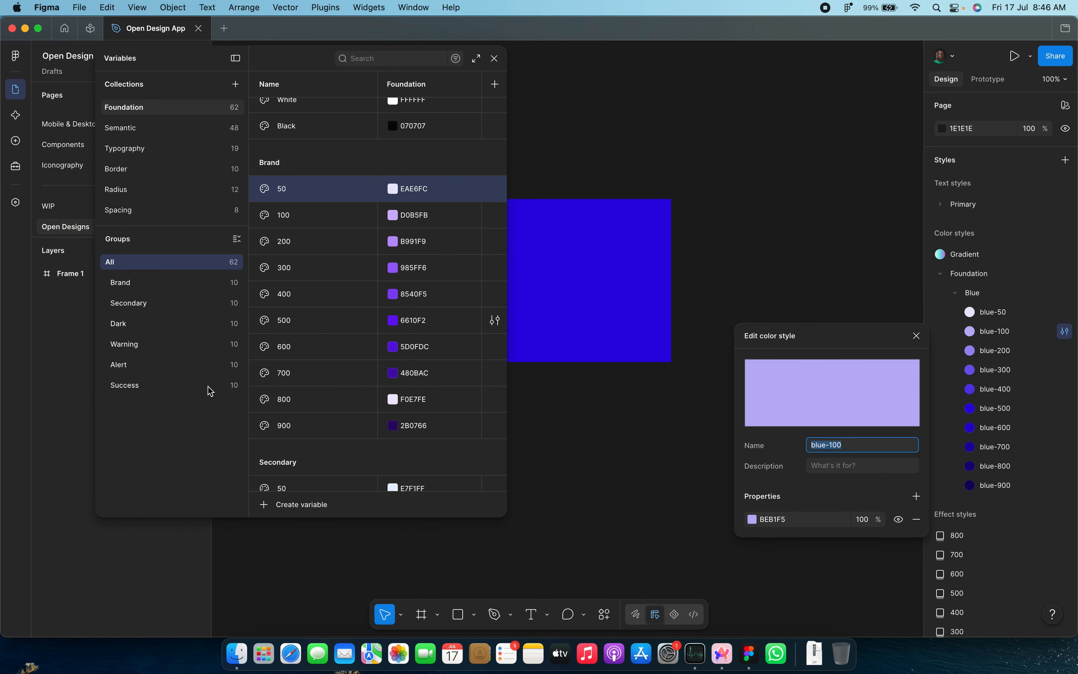
click(495, 58)
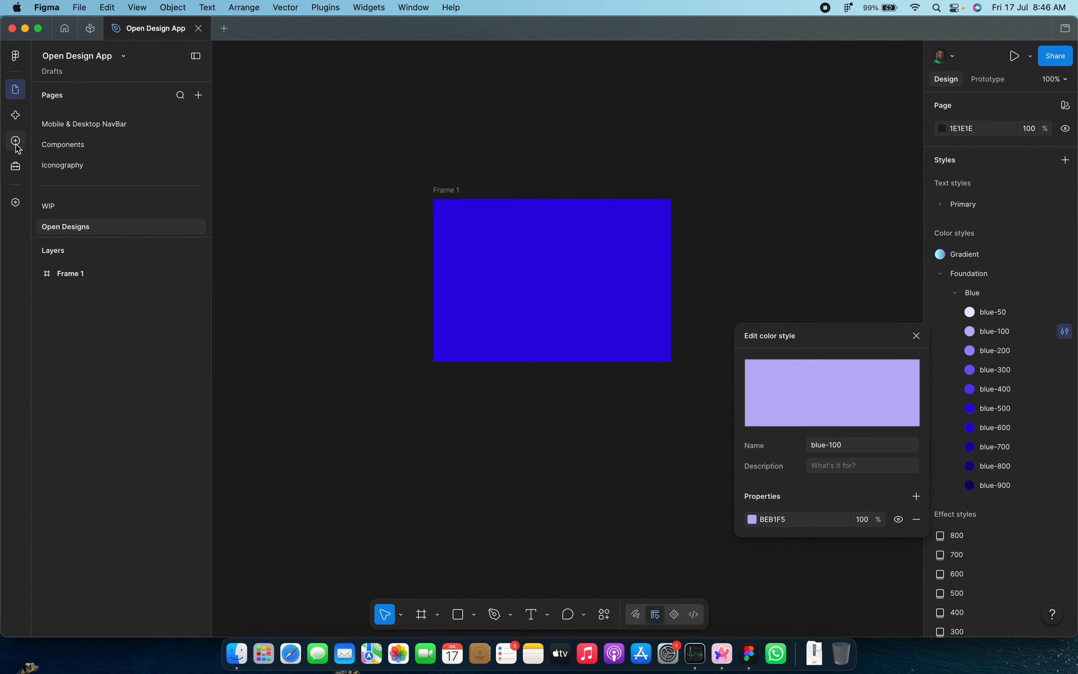
Step: Examine the component colours on the Button Set, Input Field and Mobile & Desktop NavBar pages
scroll(78, 157, up, 4)
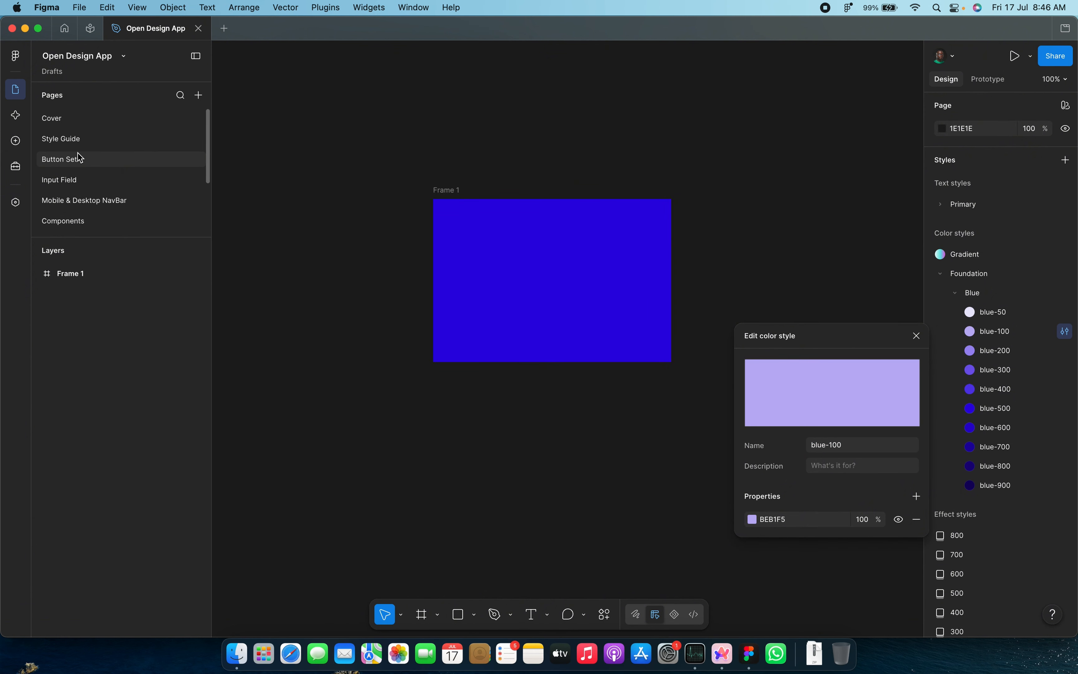
click(153, 160)
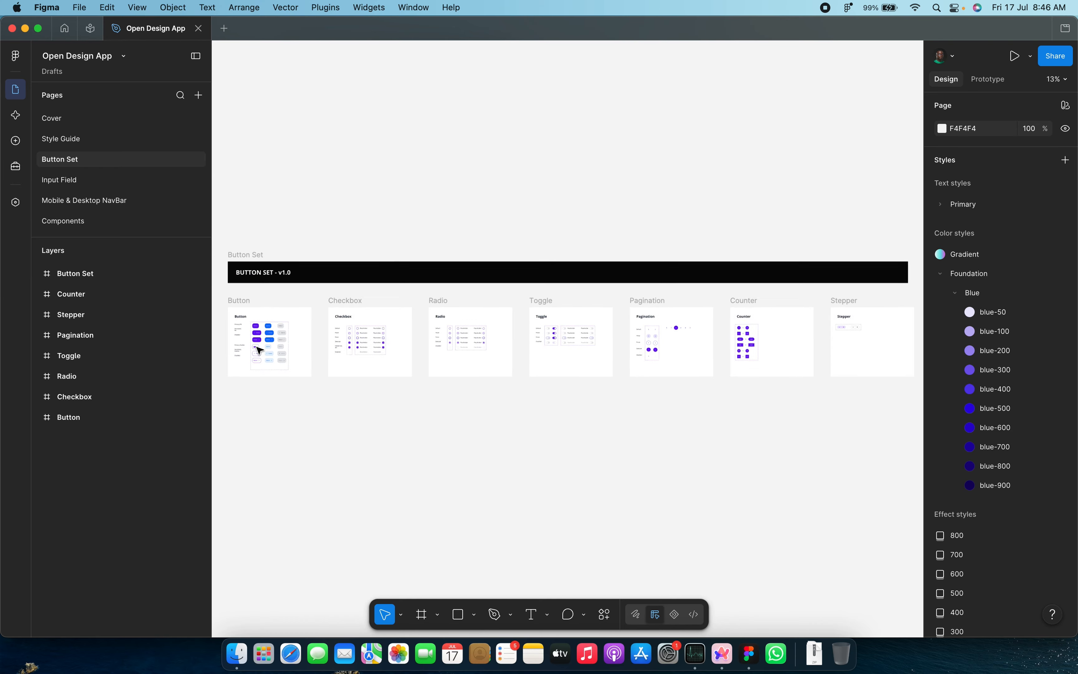
scroll(329, 308, up, 5)
scroll(403, 140, up, 3)
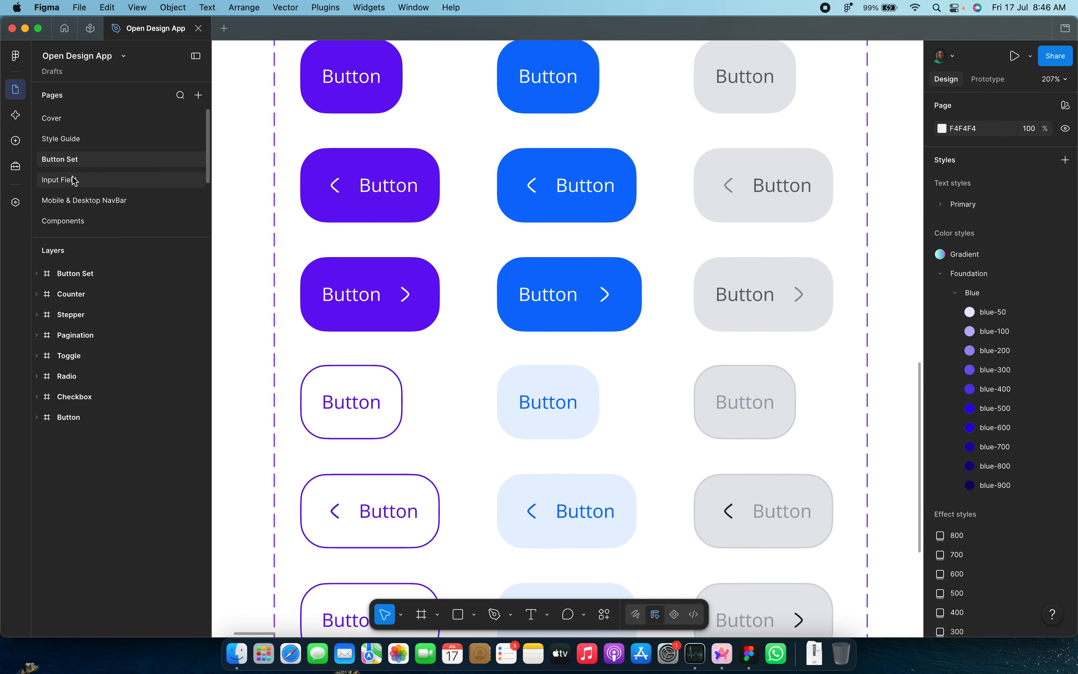
click(140, 179)
scroll(324, 354, up, 5)
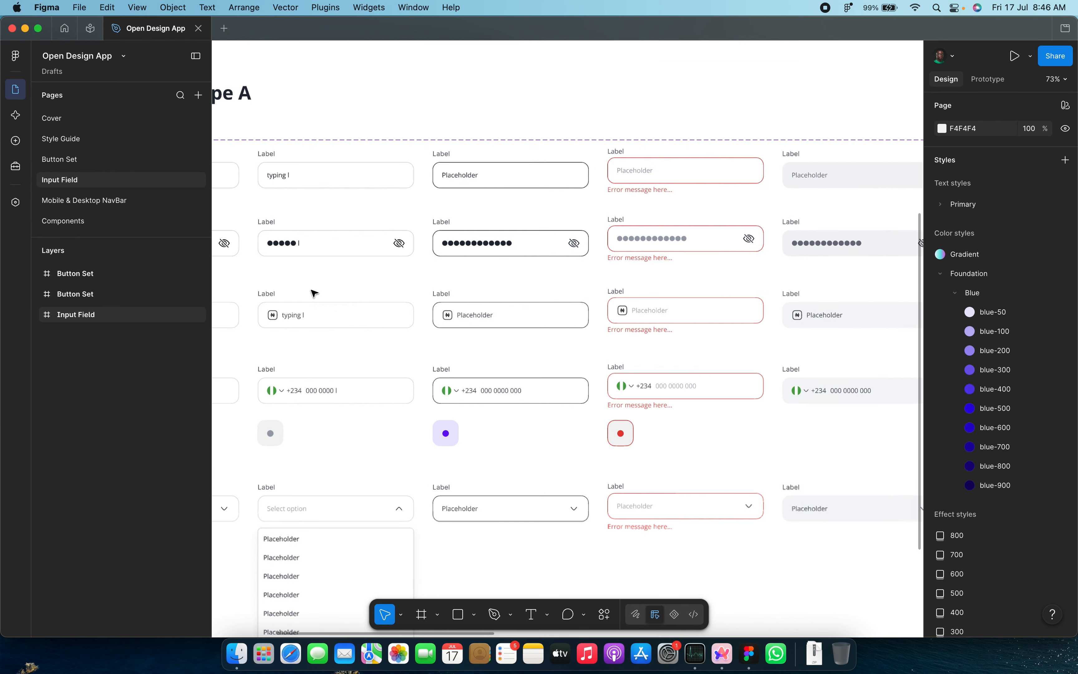
click(80, 200)
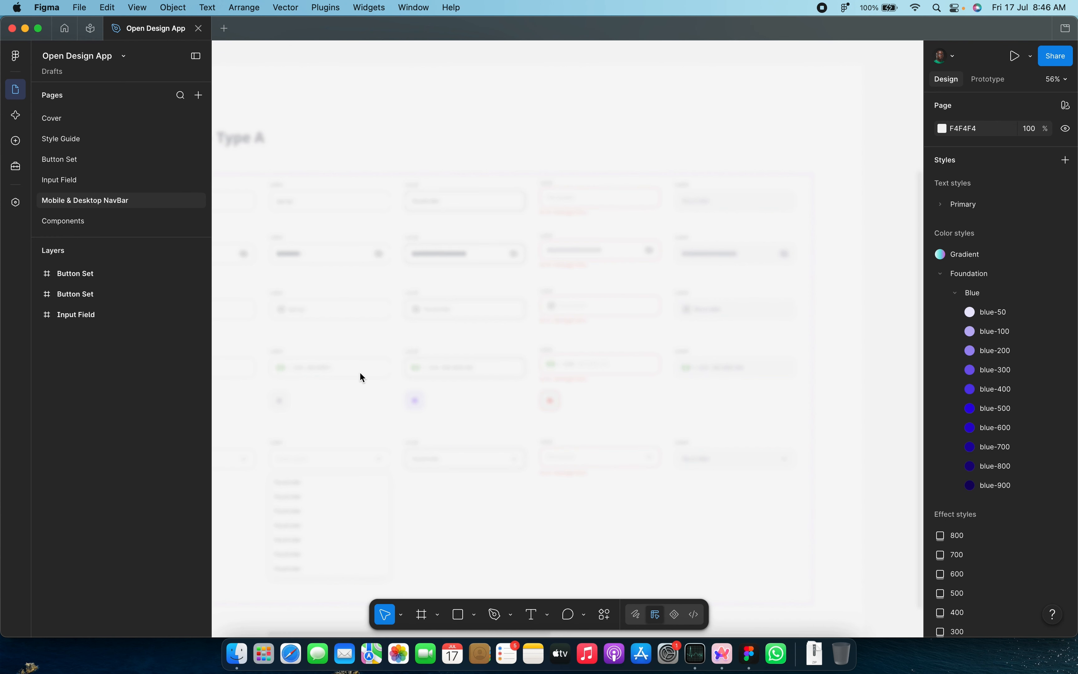
scroll(516, 296, up, 5)
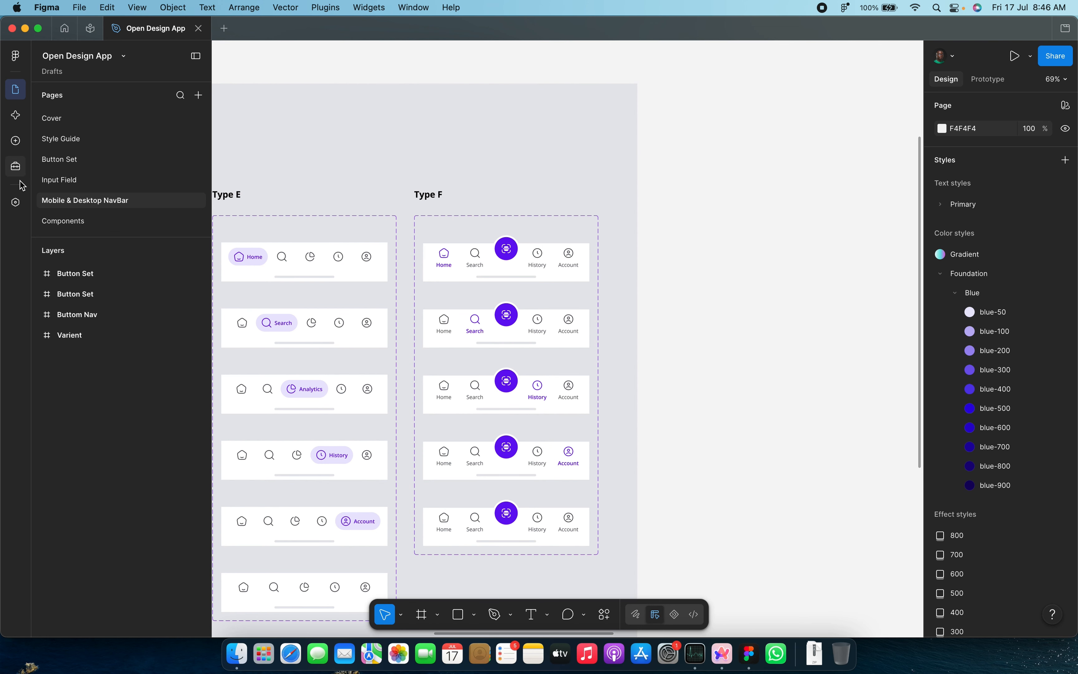
Step: Open the variables and set the Foundation variable Brand/100 to BEB1F5, copied from the blue-100 colour style
click(15, 202)
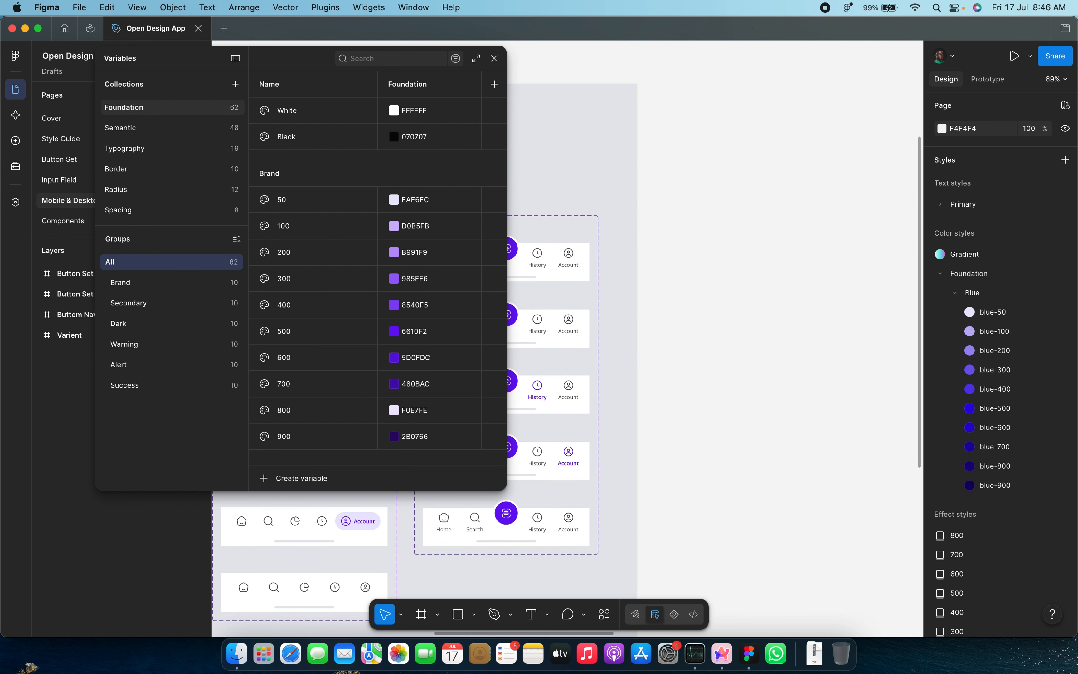
click(1065, 332)
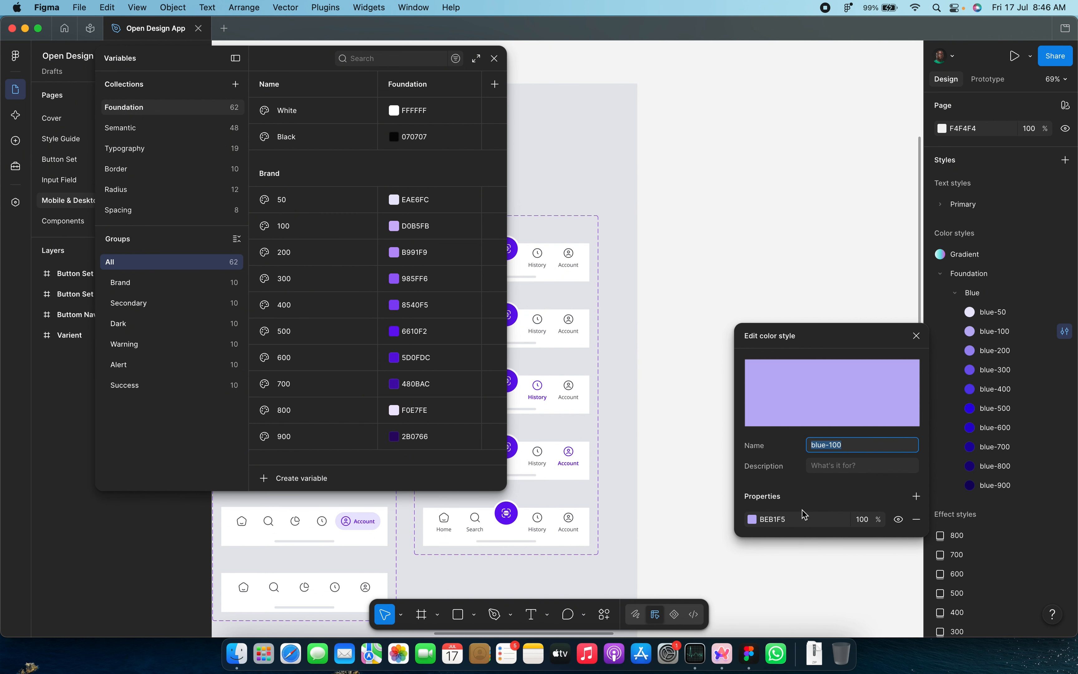
click(803, 520)
key(super+c)
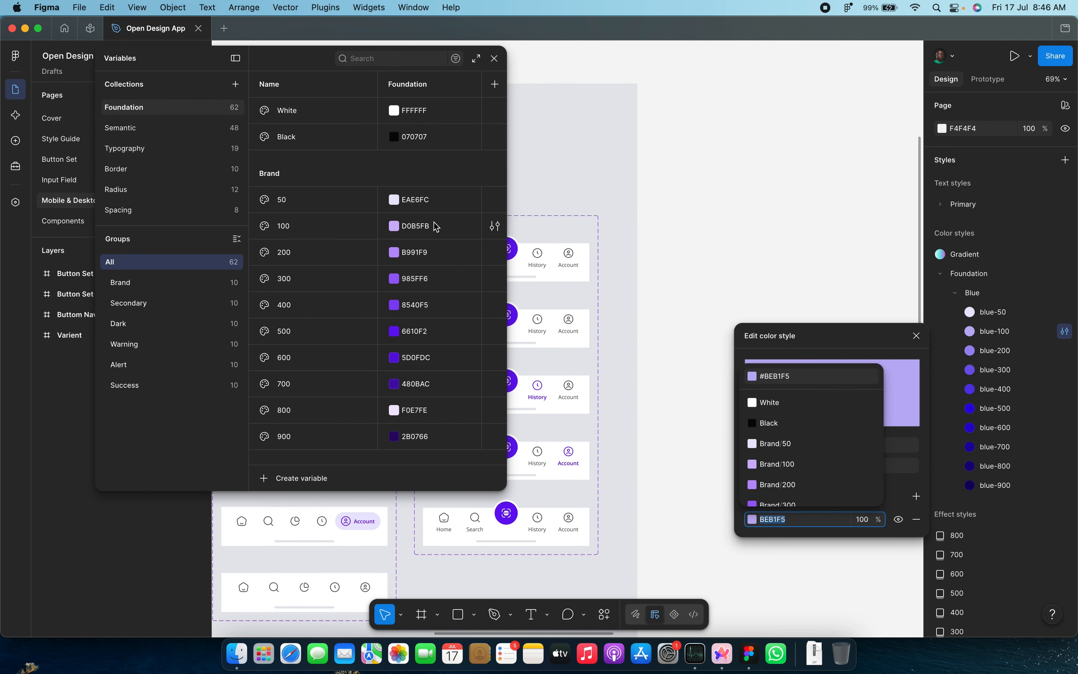
click(419, 227)
key(super+v)
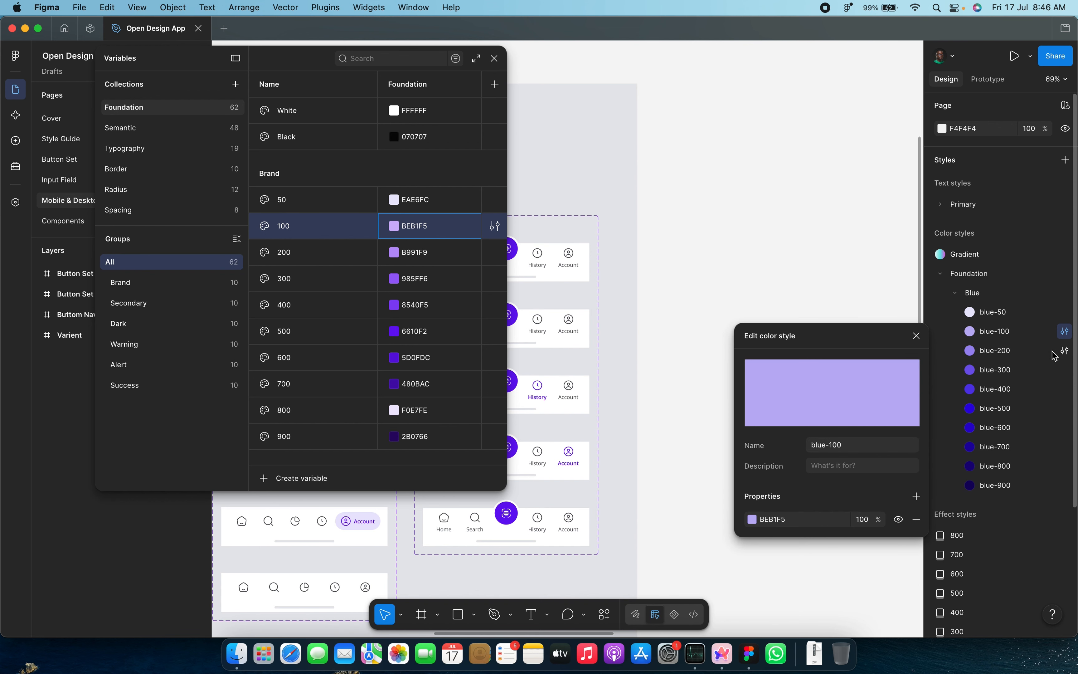
Step: Set the Foundation variables Brand/200 to 9E8BF1 and Brand/300 to 7256EA, copied from the blue-200 and blue-300 colour styles
click(1066, 352)
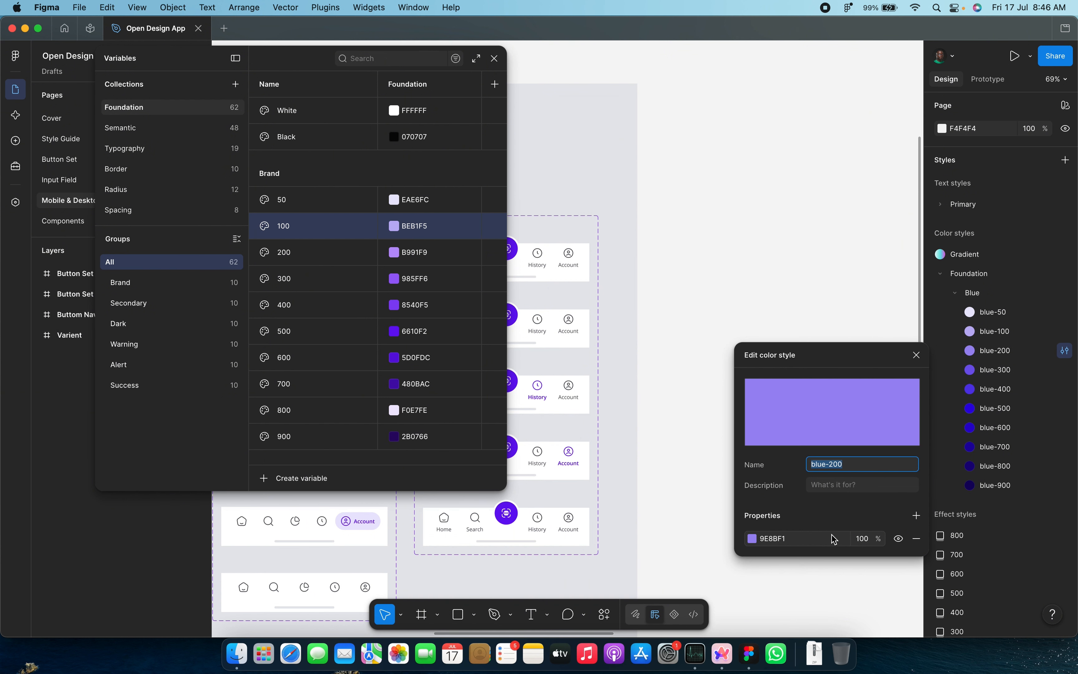
click(822, 537)
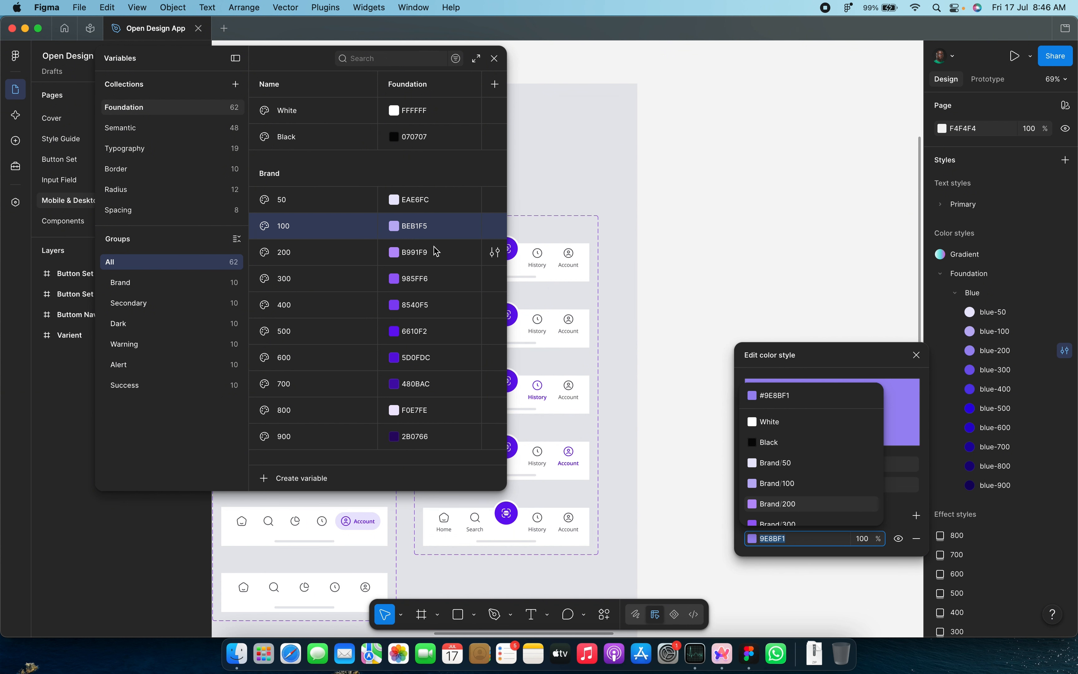
click(414, 261)
click(423, 261)
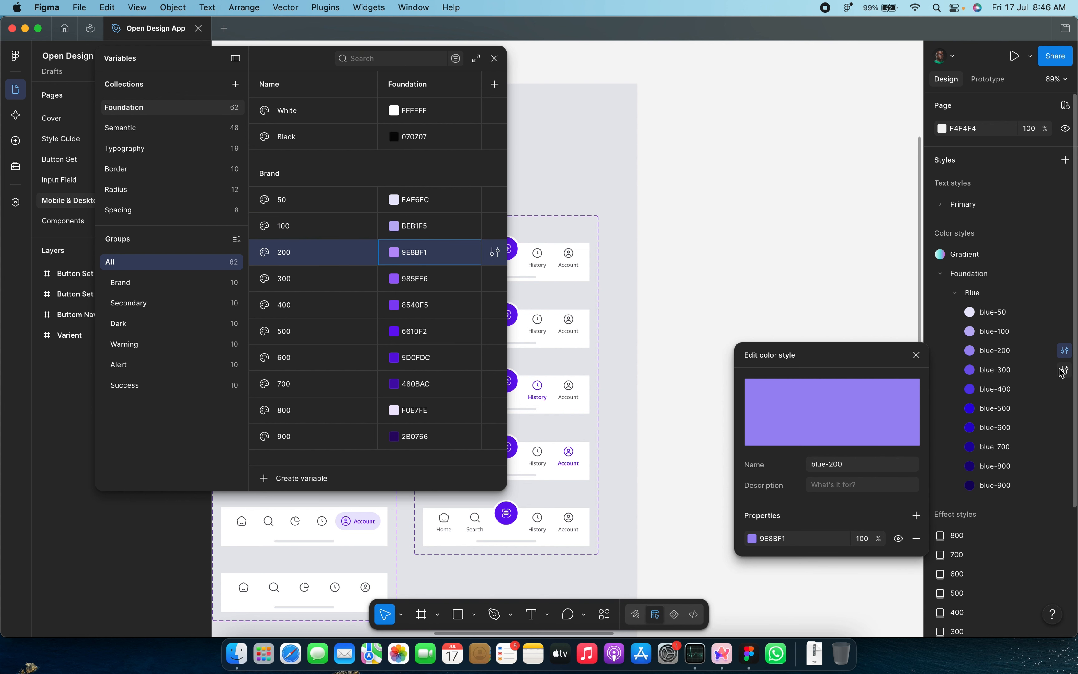
click(1065, 369)
click(807, 557)
key(super+c)
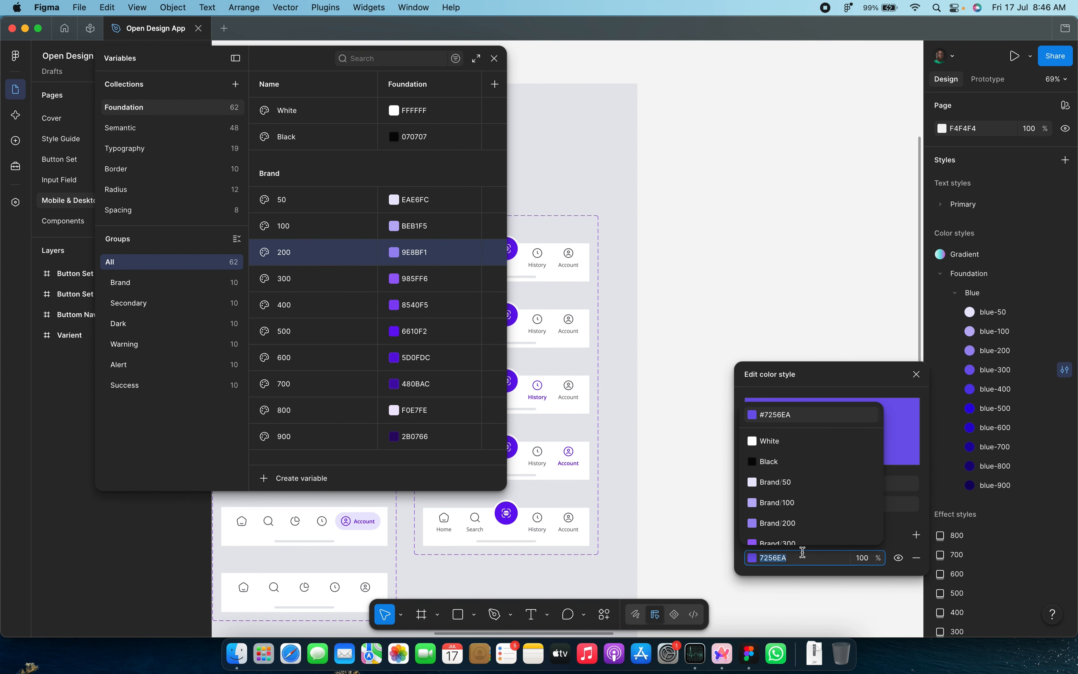
click(425, 278)
key(super+v)
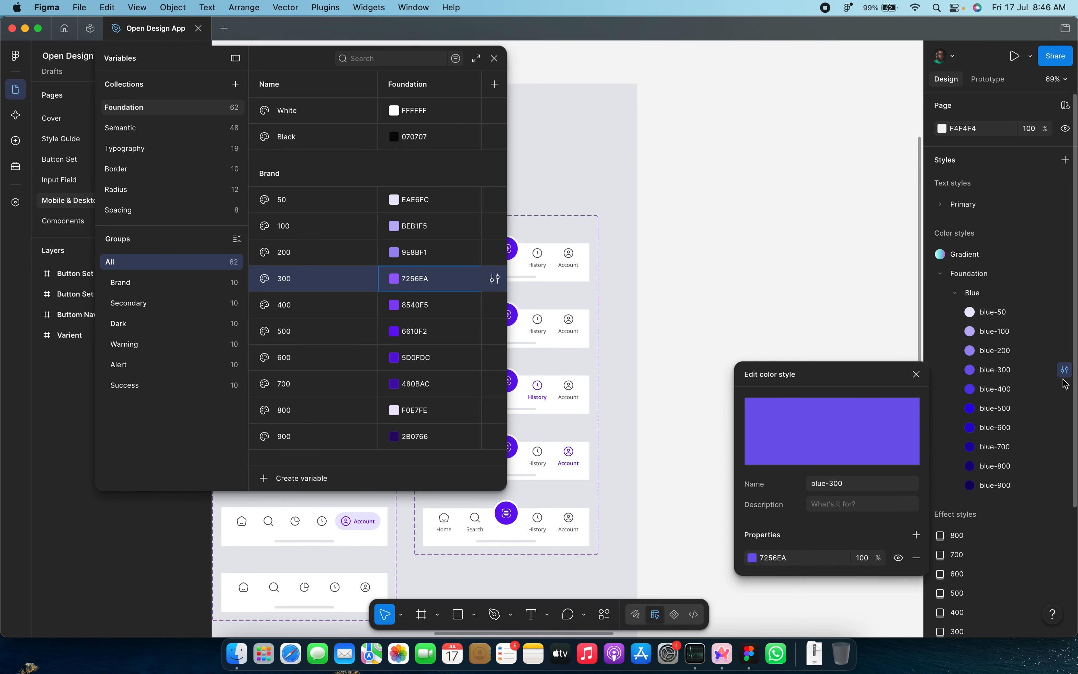
Step: Set the Foundation variables Brand/400 to 5635E6 and Brand/500 to 2C03E0, copied from the blue-400 and blue-500 colour styles
click(1065, 389)
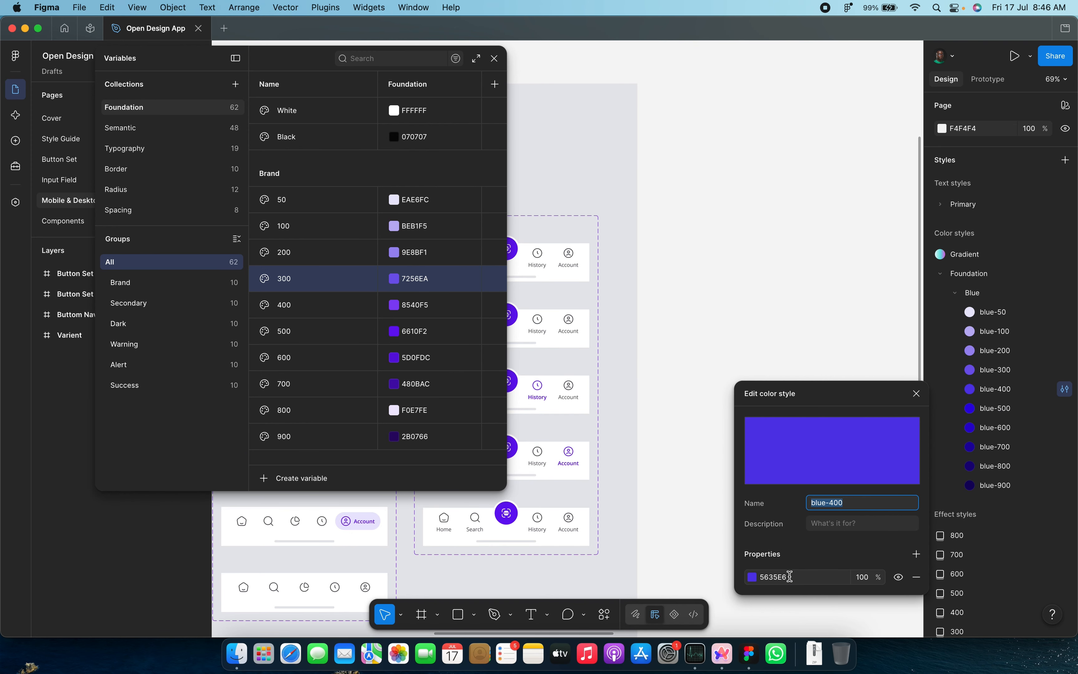
click(790, 577)
click(424, 307)
text(5635E6)
click(1065, 409)
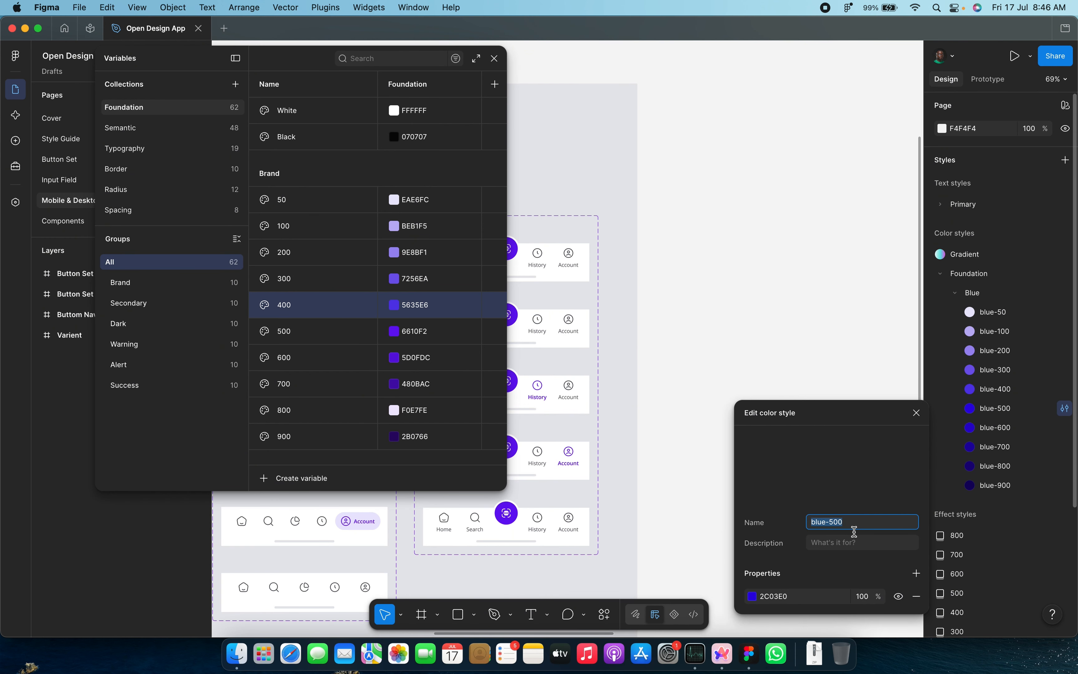
click(785, 596)
key(super+c)
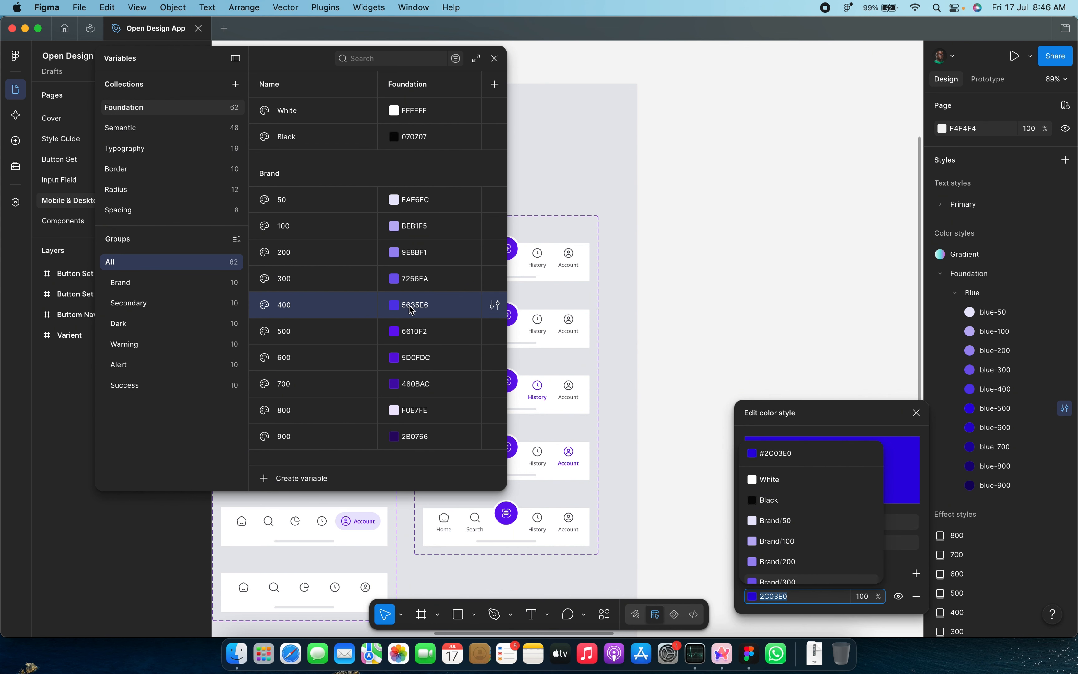
click(428, 331)
key(super+v)
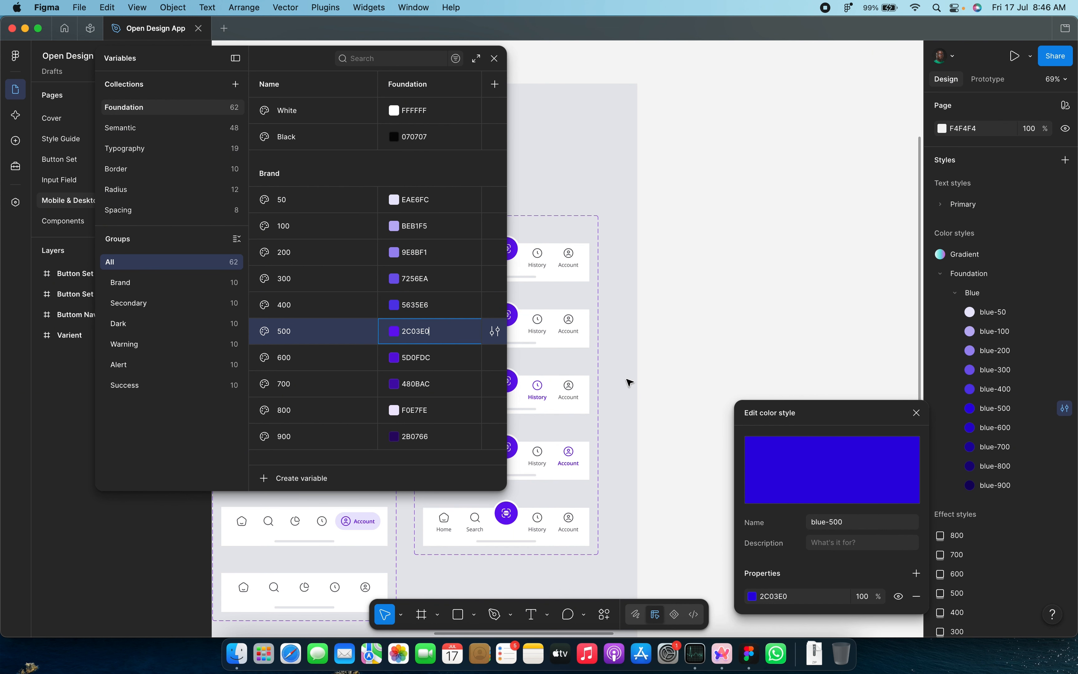
Step: Set the Foundation variables Brand/600 to 2803CC and Brand/700 to 1F029F, copied from the blue-600 and blue-700 colour styles
click(1065, 428)
click(806, 609)
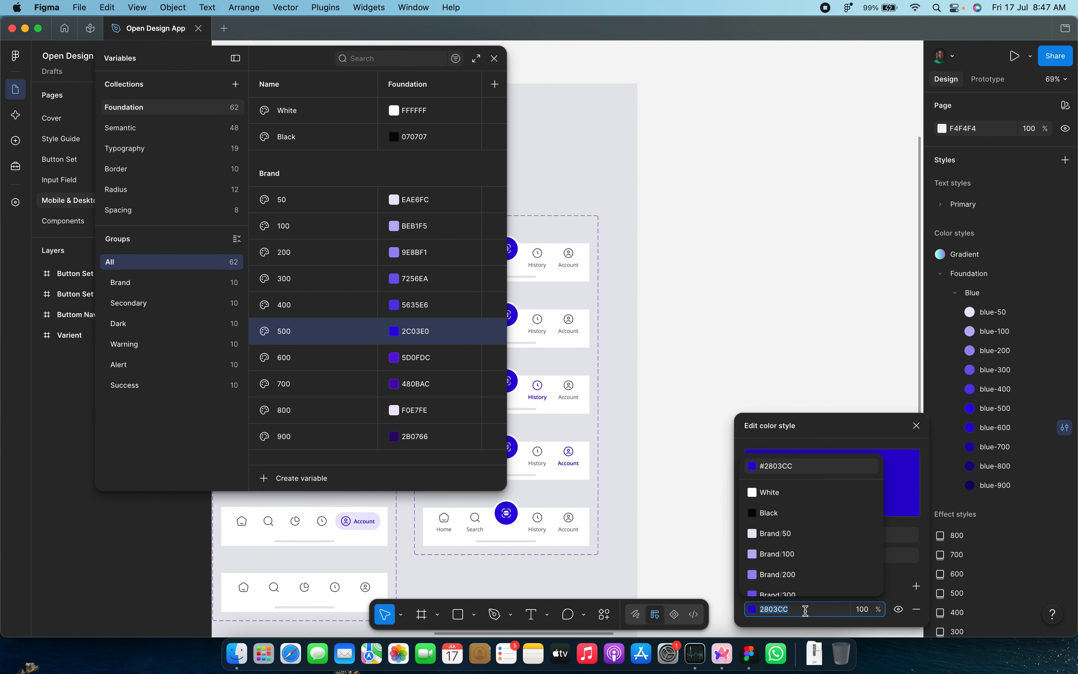
key(super+c)
click(422, 359)
key(super+v)
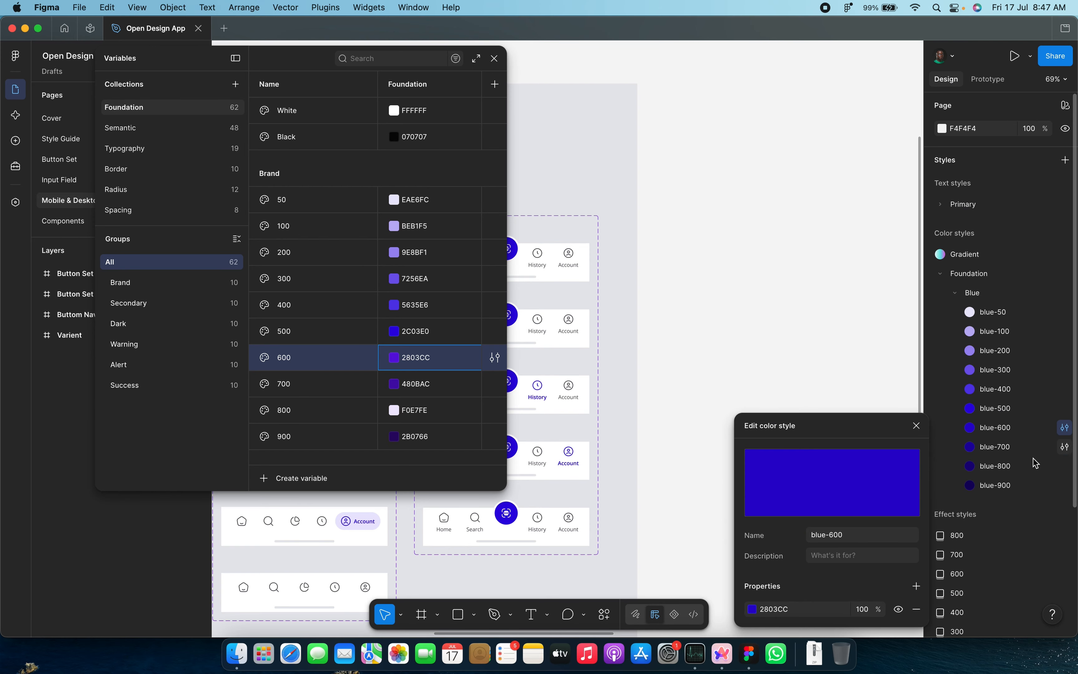
click(1066, 448)
click(799, 611)
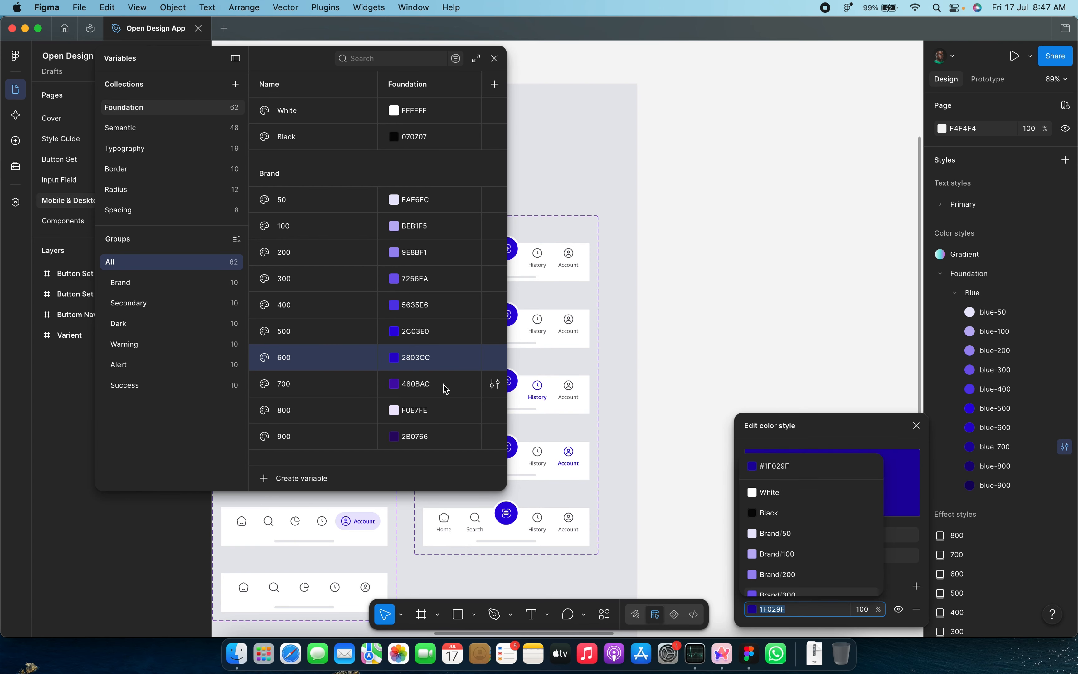
click(429, 392)
key(cmd+v)
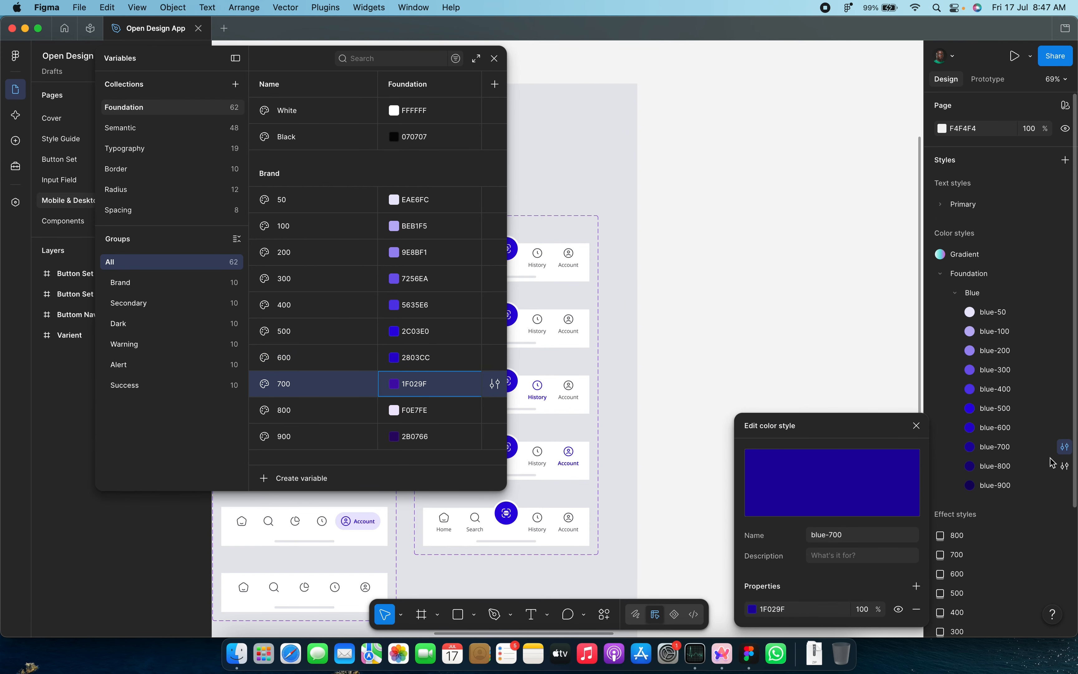
Step: Set the Foundation variables Brand/800 to 18027B and Brand/900 to 12015E, copied from the blue-800 and blue-900 colour styles
click(1066, 466)
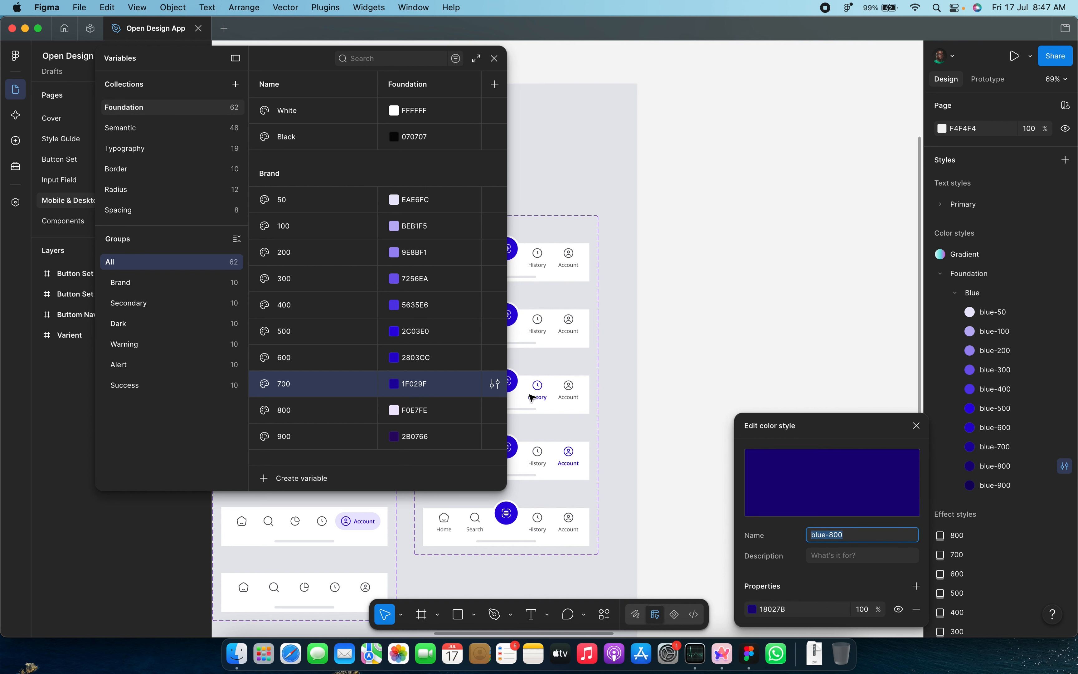
click(796, 609)
click(430, 418)
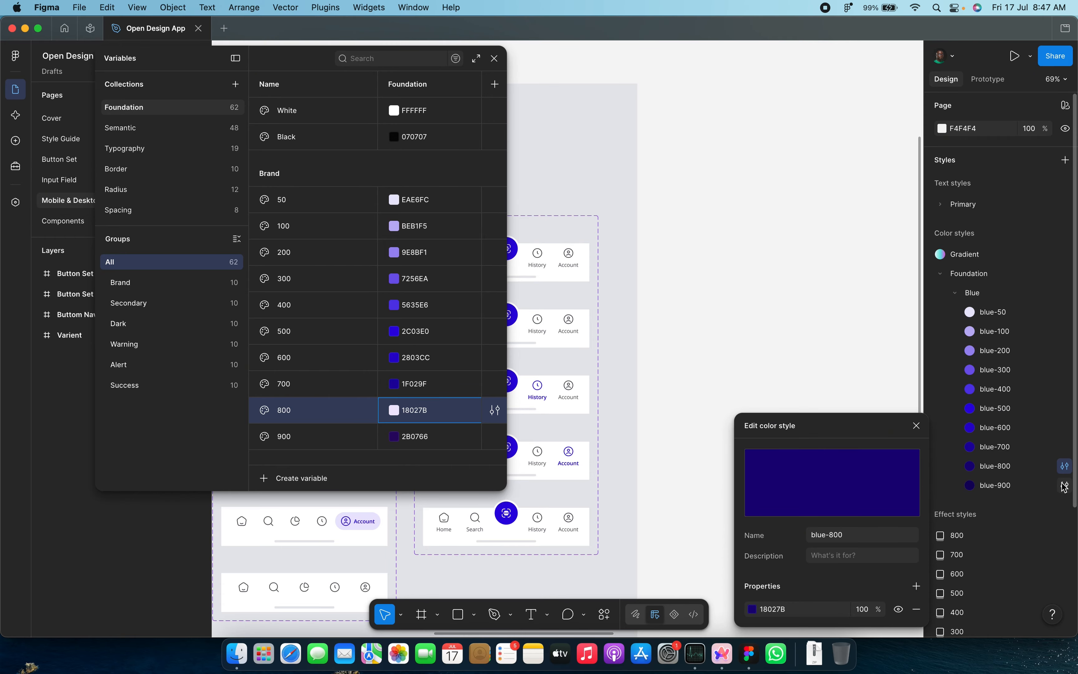
click(1065, 487)
click(778, 609)
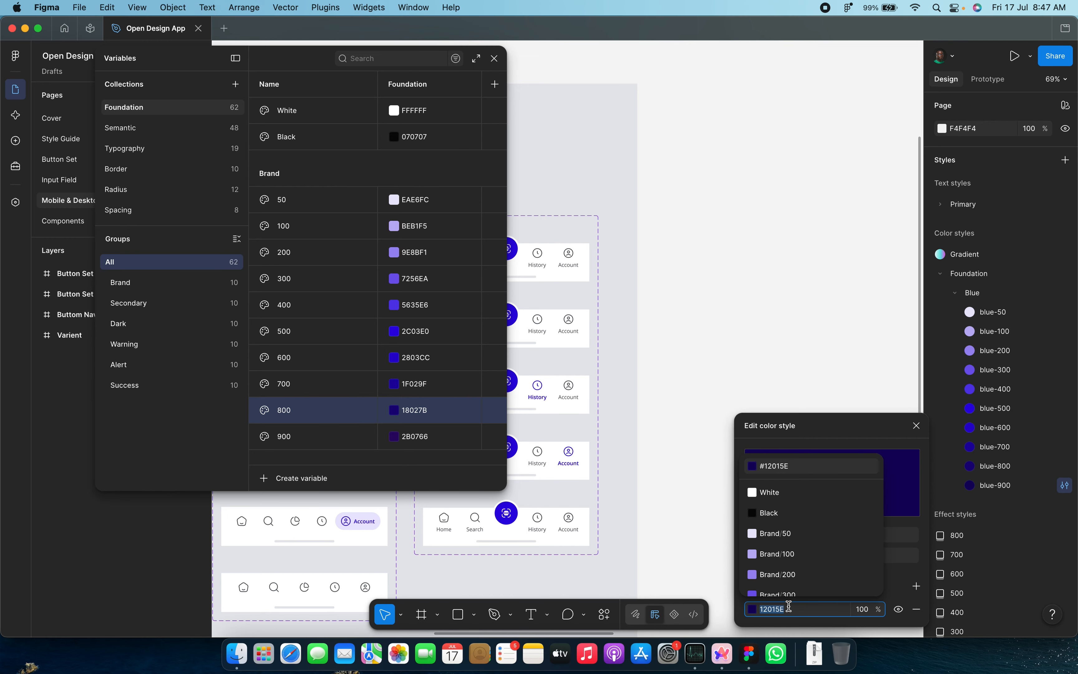
double_click(423, 438)
key(super+v)
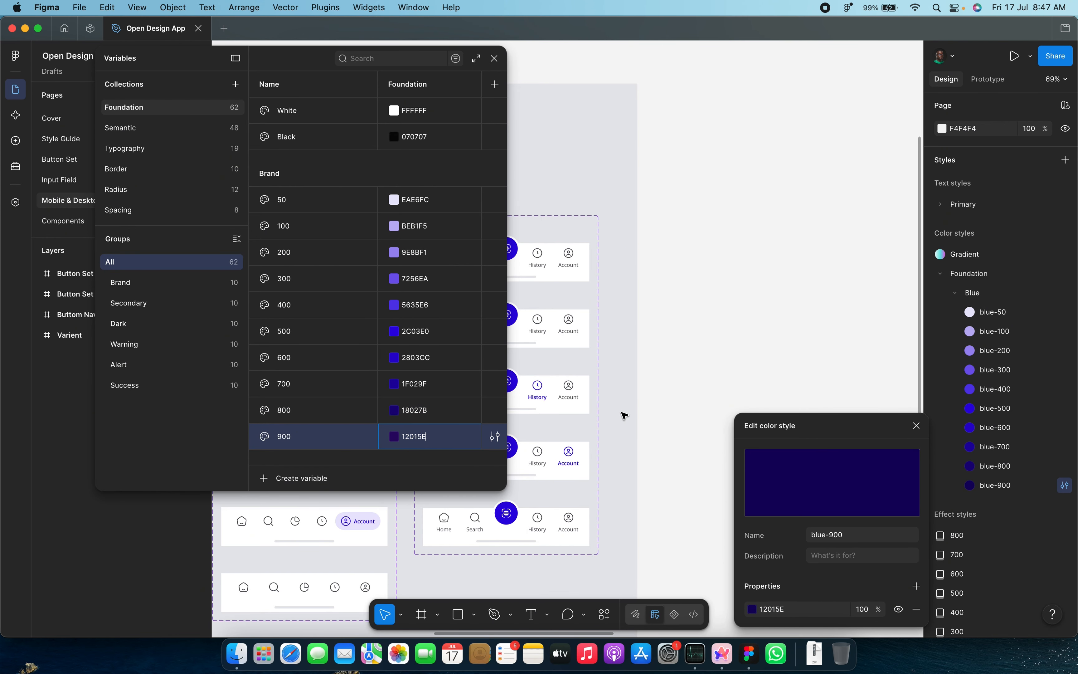
click(917, 425)
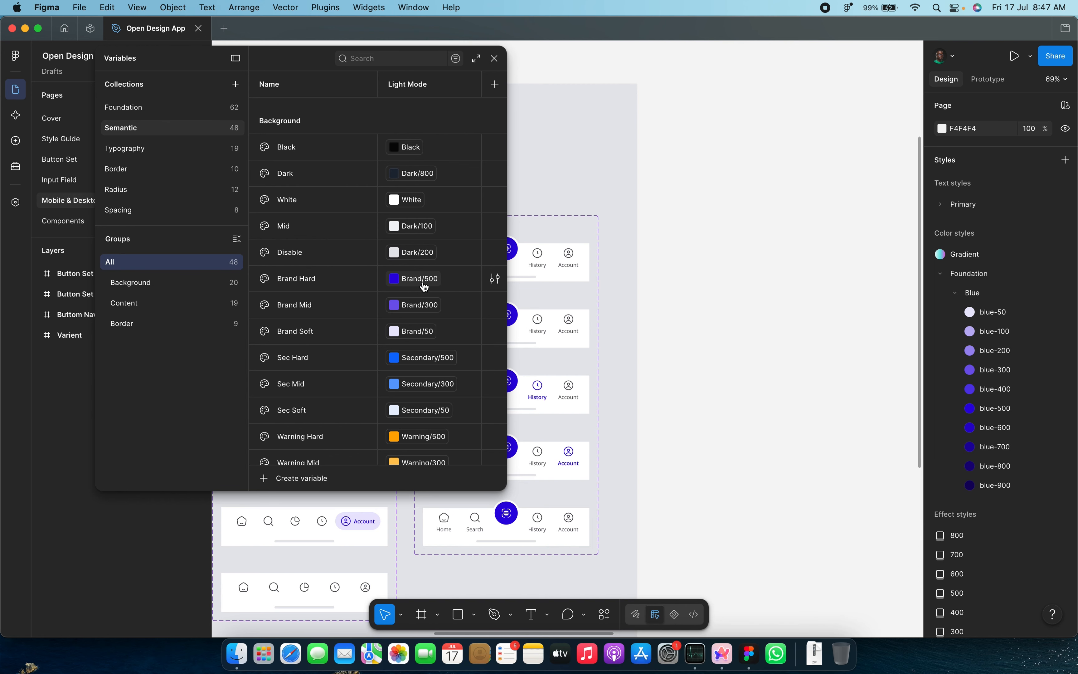
Step: Check the brand references in the Semantic collection's Background, Content and Border groups, and close the variables
click(149, 284)
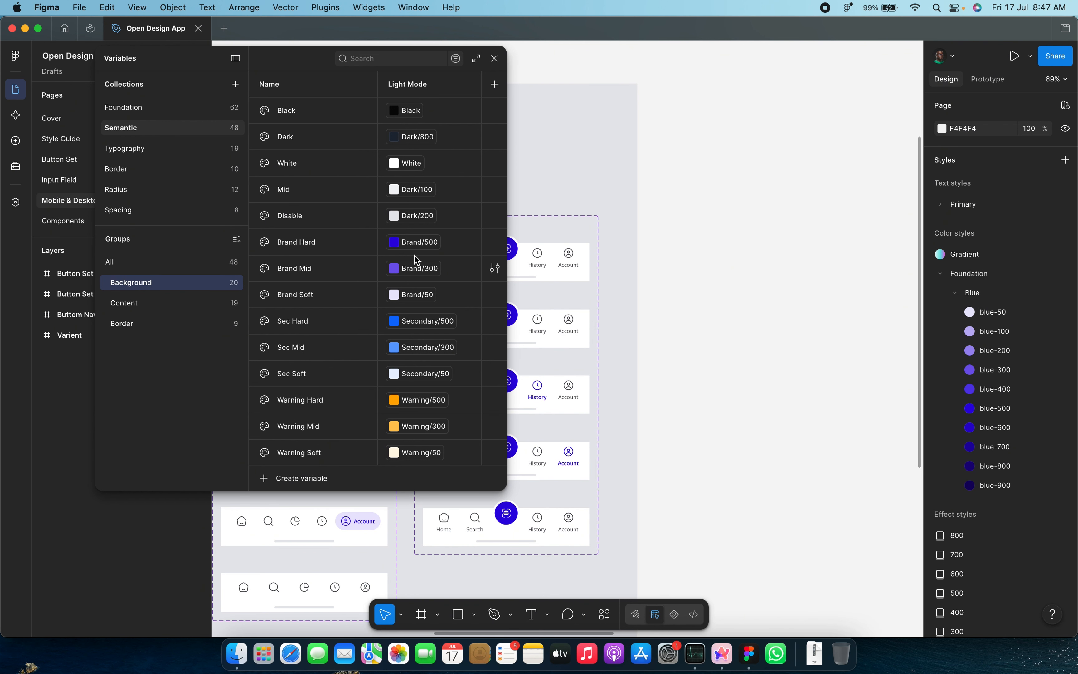
click(174, 308)
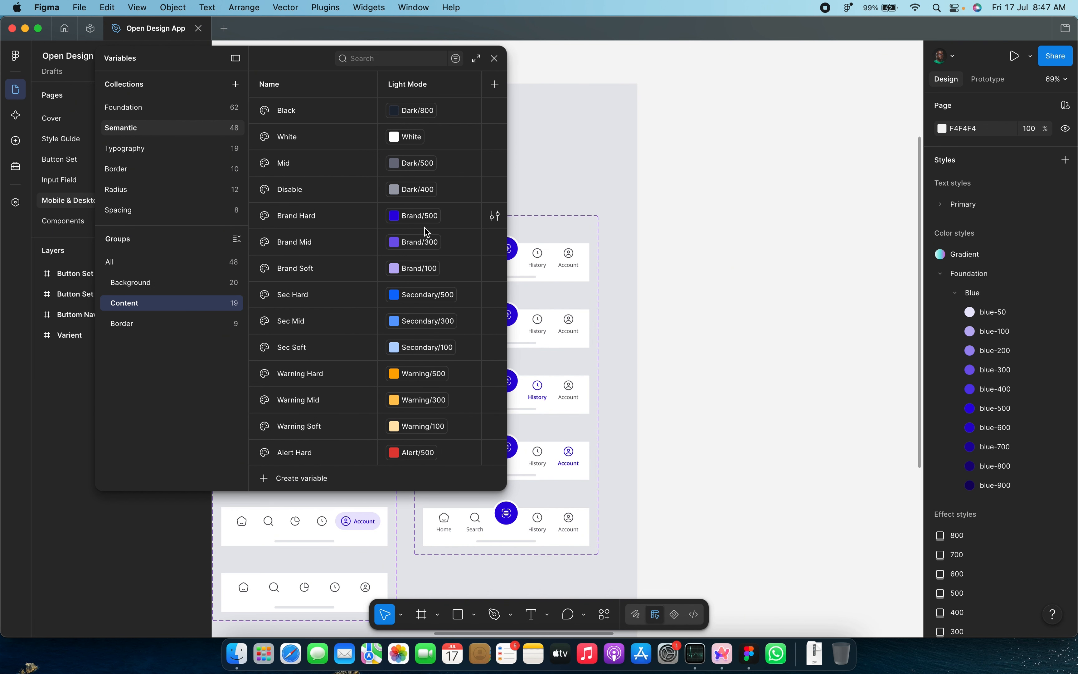
click(162, 325)
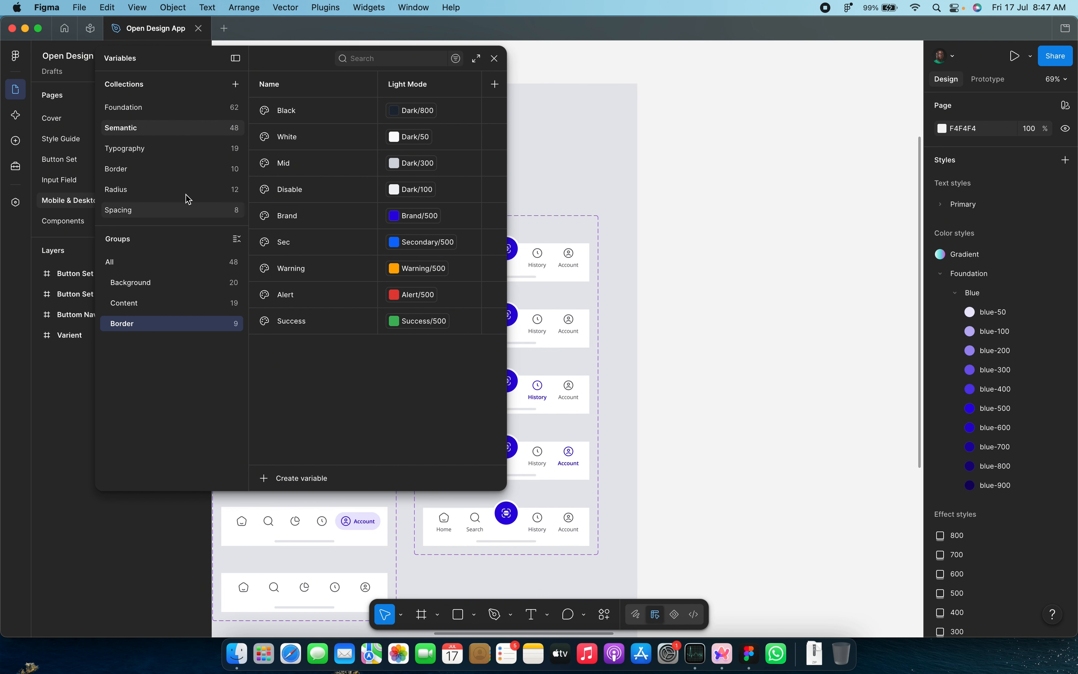
click(494, 59)
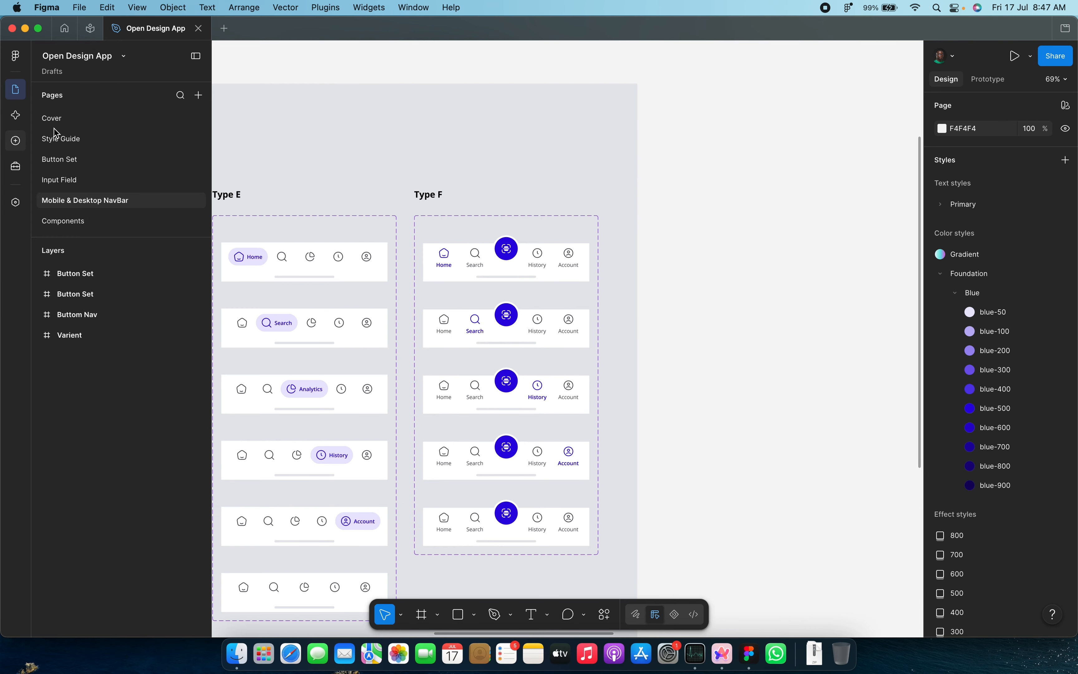
Step: Review how the new brand colours apply to the components on the Button Set, Input Field and Mobile & Desktop NavBar pages
click(77, 159)
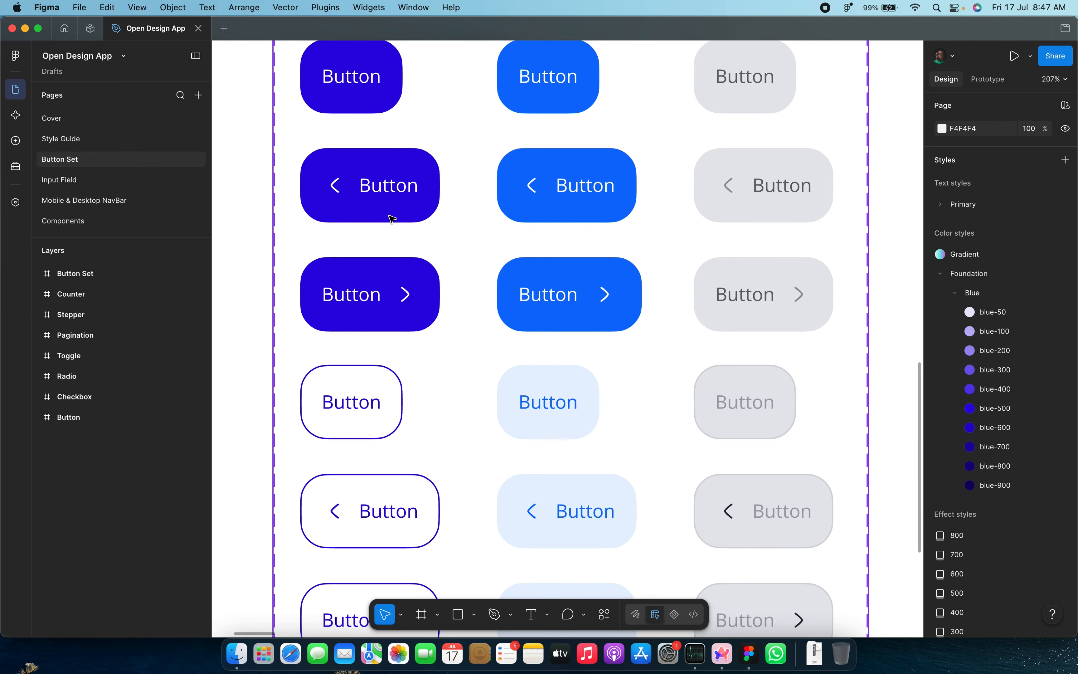
scroll(390, 215, down, 5)
scroll(392, 213, up, 4)
scroll(382, 96, up, 2)
scroll(383, 96, down, 4)
click(74, 180)
scroll(415, 359, up, 3)
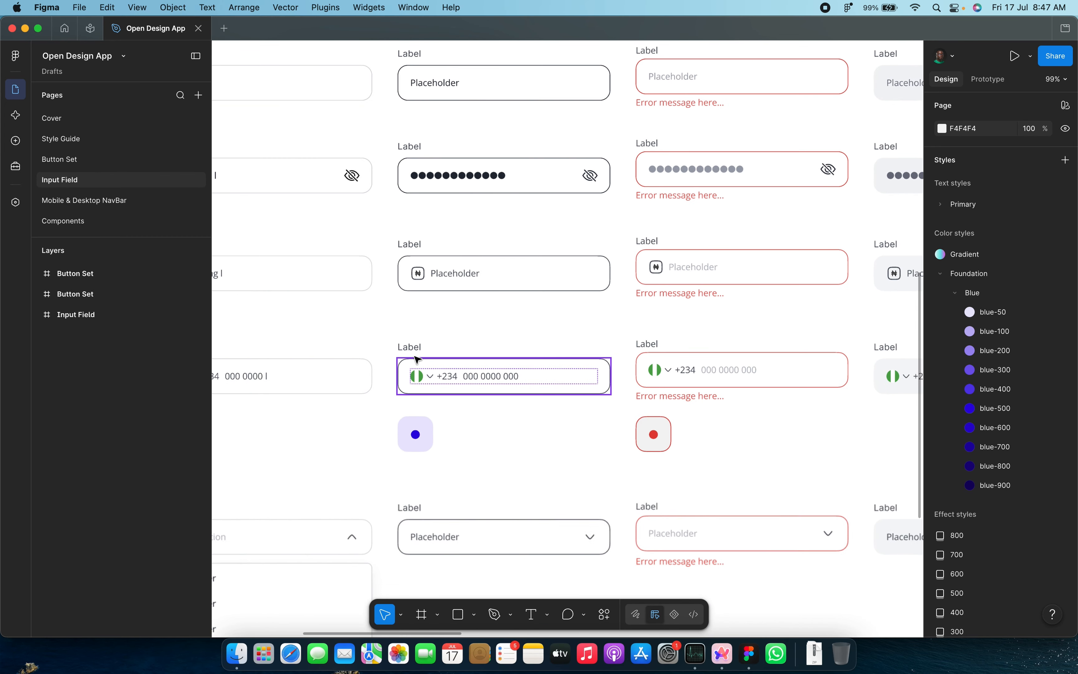
scroll(410, 360, down, 3)
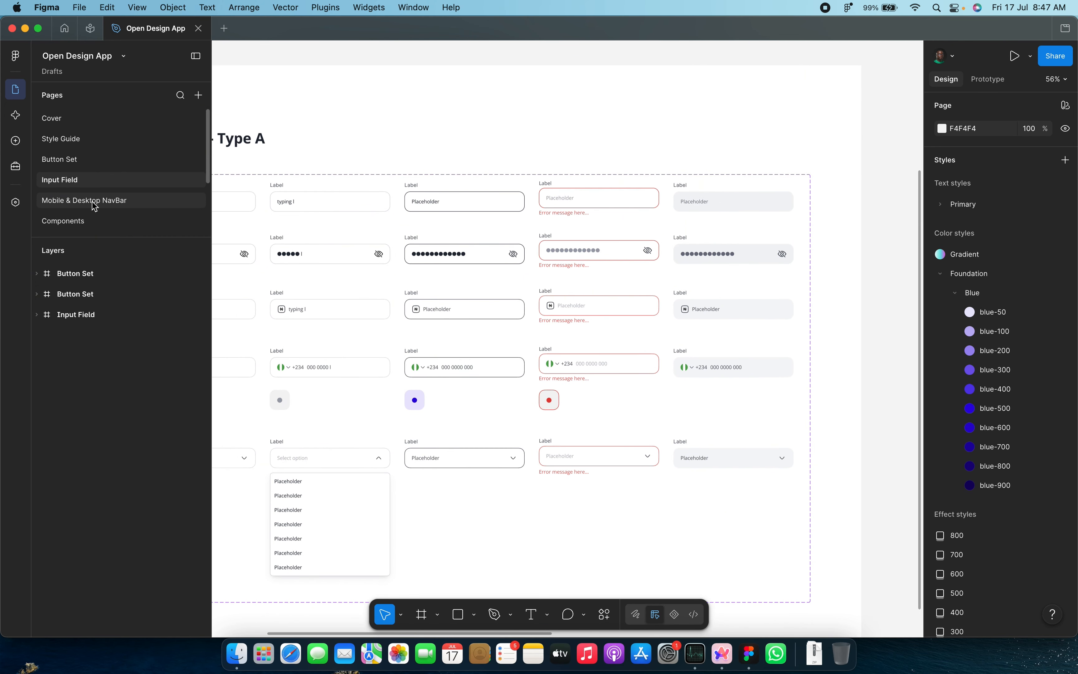
click(95, 202)
scroll(467, 324, up, 5)
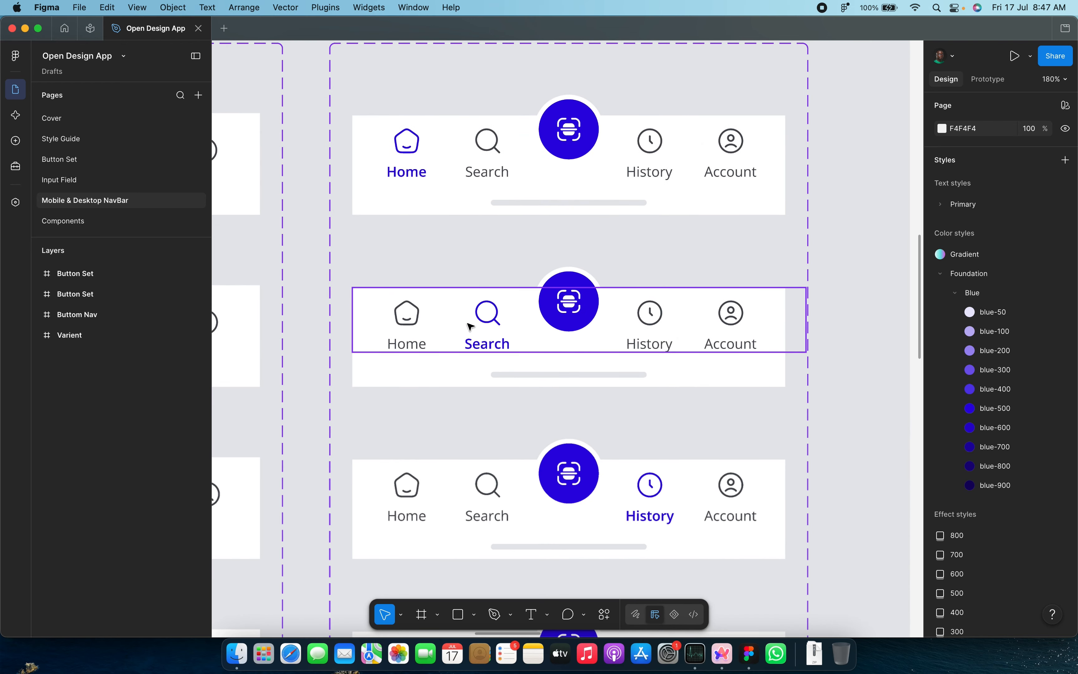
scroll(469, 325, down, 2)
scroll(470, 326, up, 4)
scroll(469, 326, down, 6)
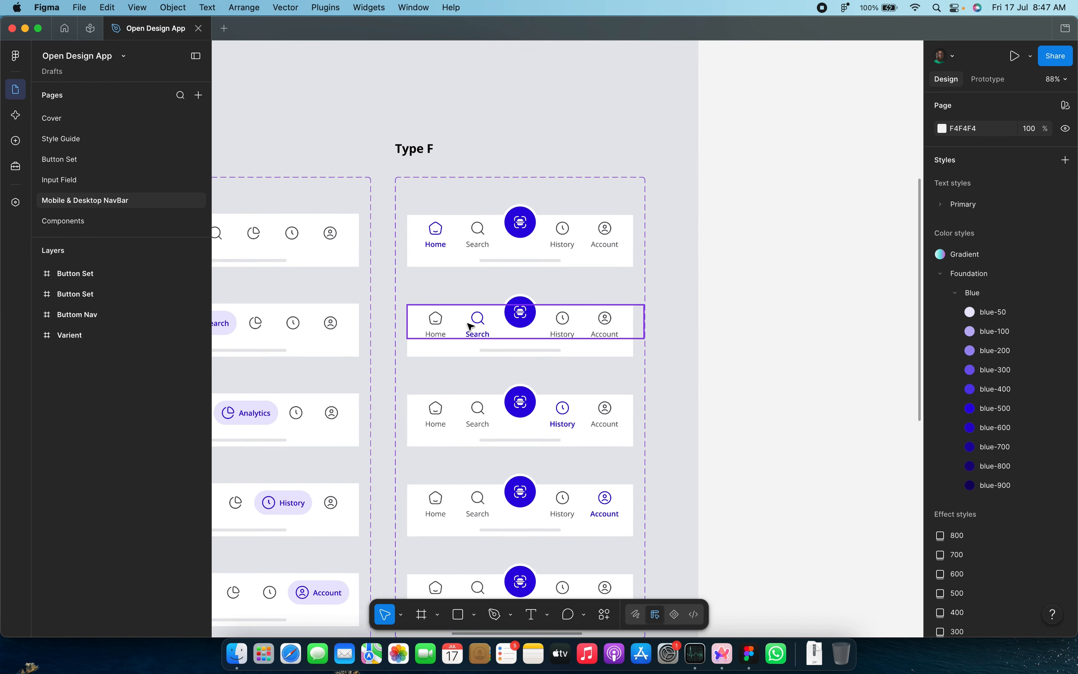
scroll(469, 325, up, 2)
scroll(469, 326, up, 3)
scroll(469, 326, down, 5)
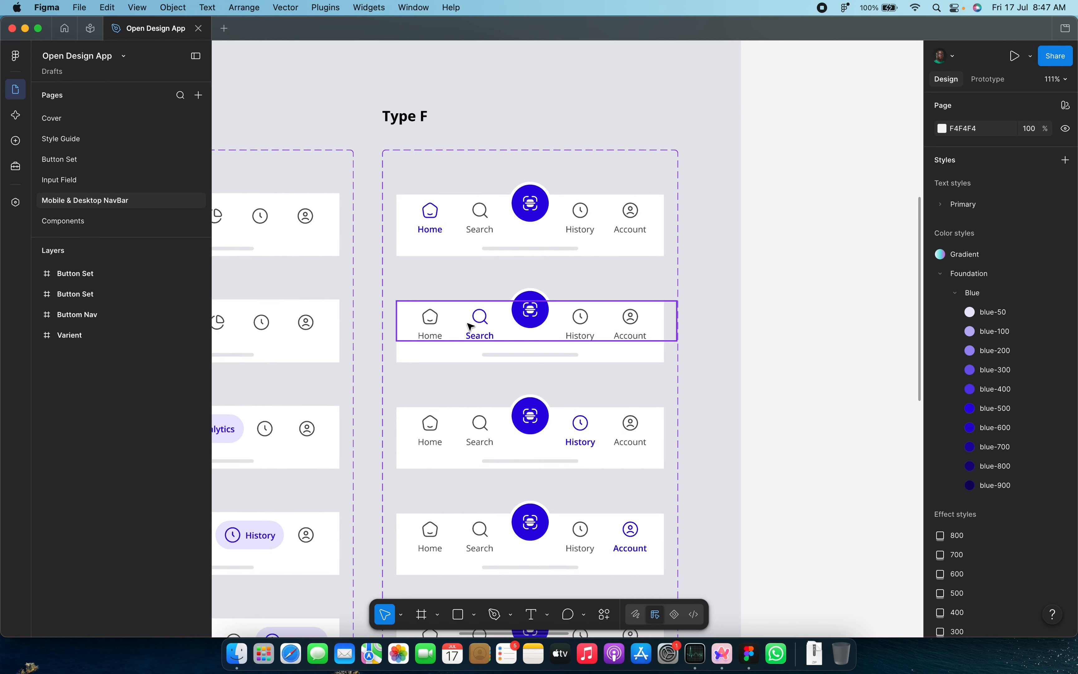
scroll(469, 325, down, 2)
scroll(470, 326, up, 3)
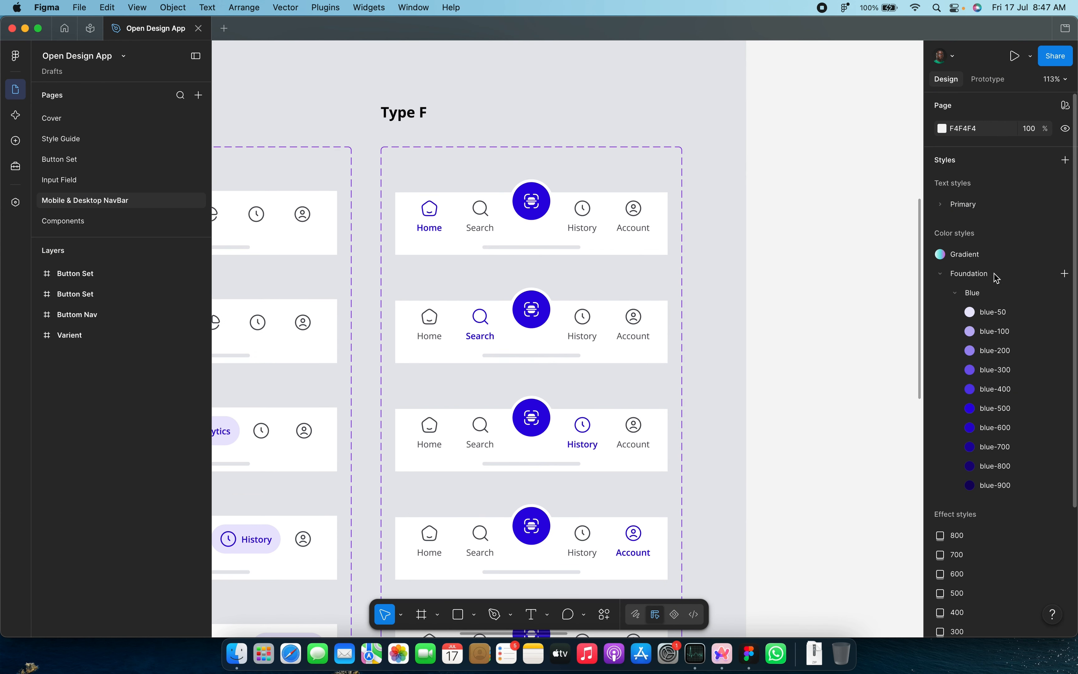
Step: Delete the Foundation group of blue colour styles from the file's colour styles
click(979, 282)
right_click(976, 282)
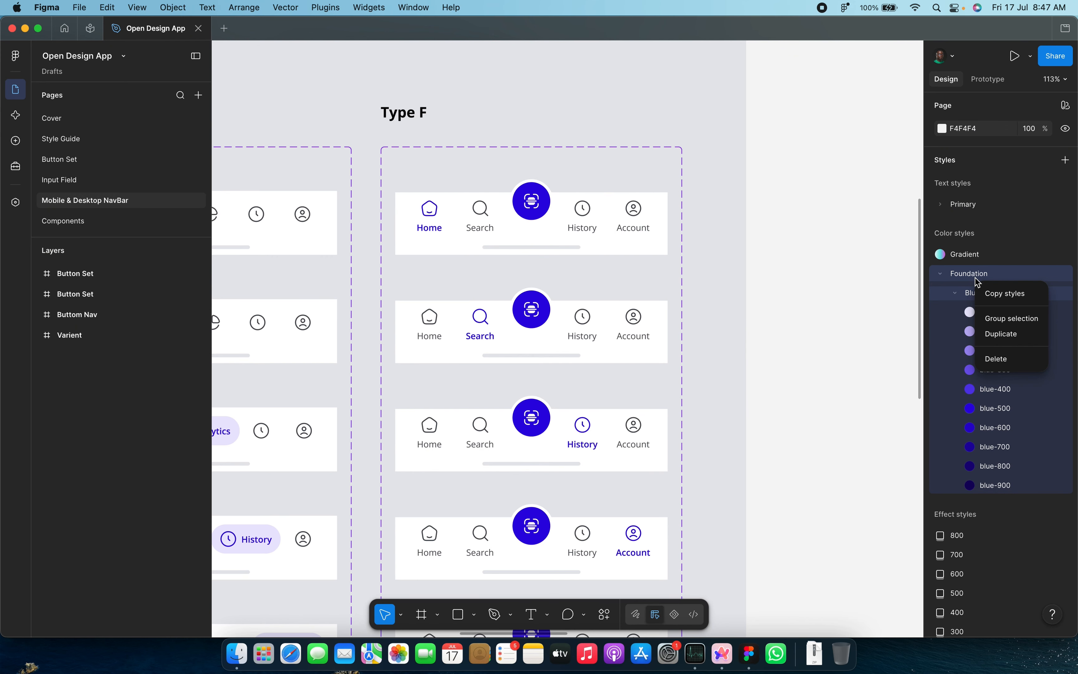
click(997, 357)
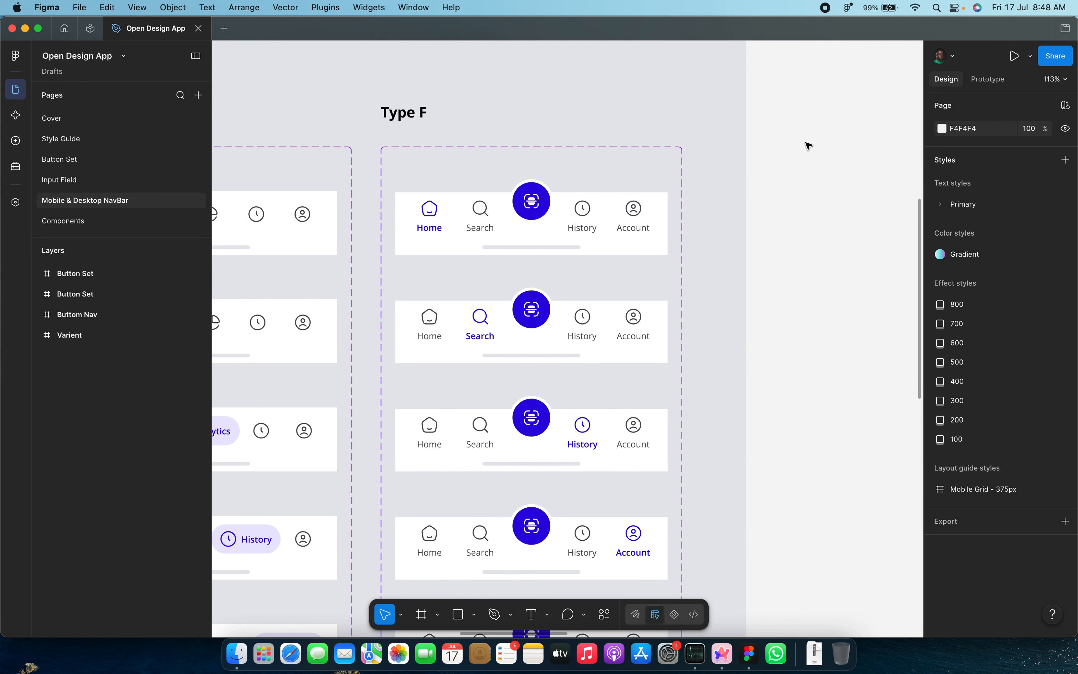
Step: Check the font family, style and size variables in the Typography collection, and close the variables
scroll(505, 265, down, 5)
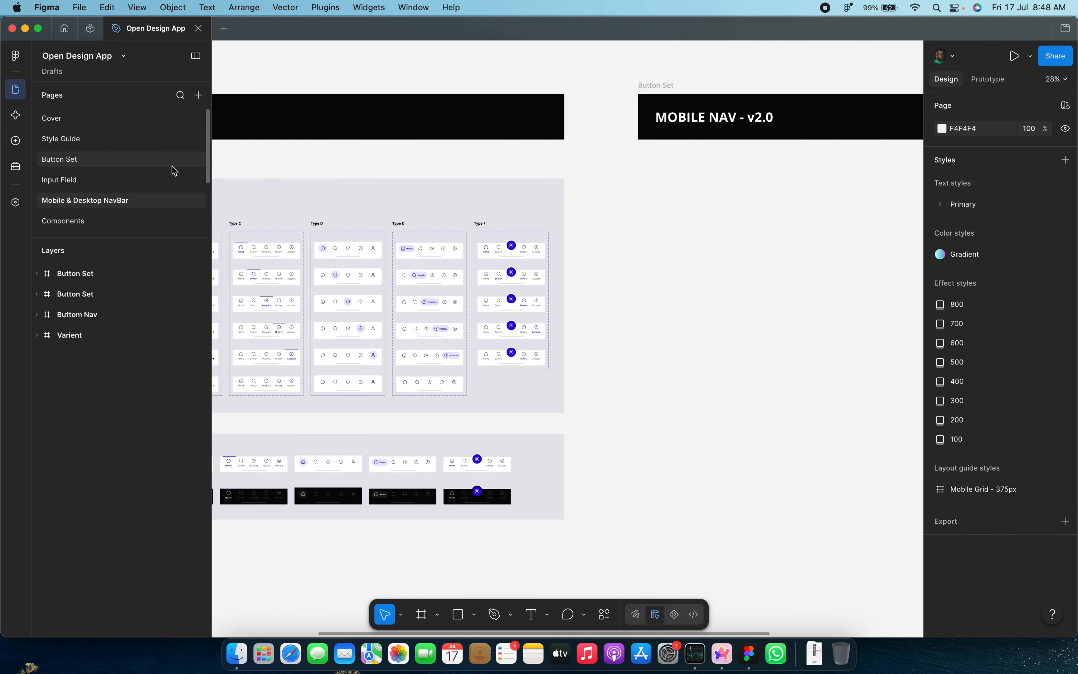
scroll(121, 187, down, 1)
scroll(120, 186, down, 2)
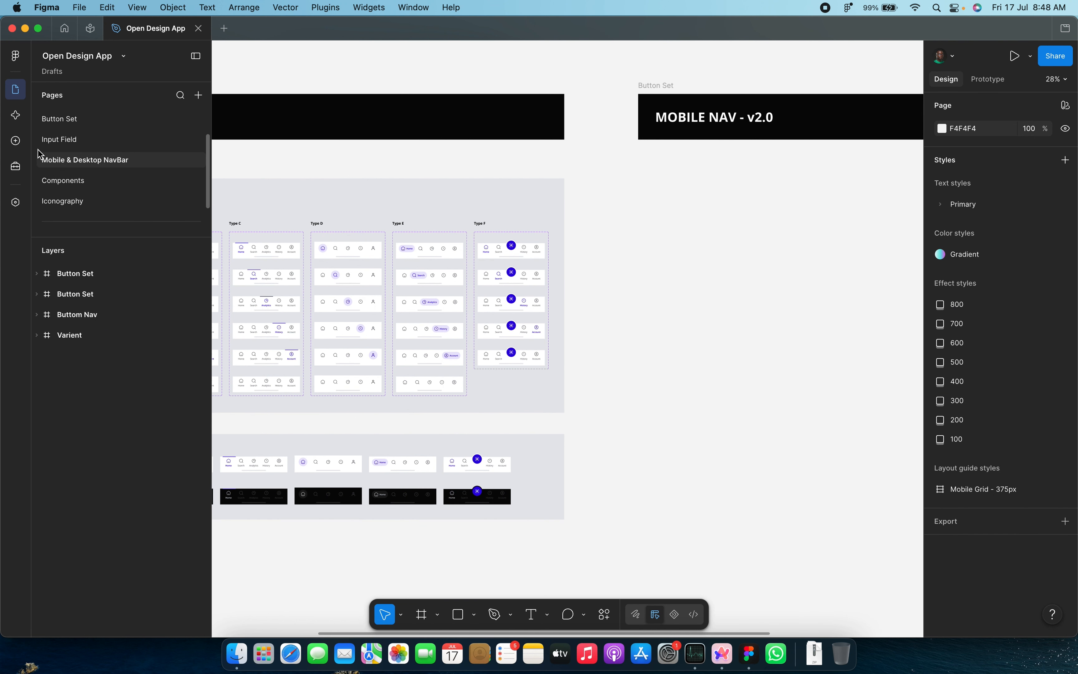
click(15, 202)
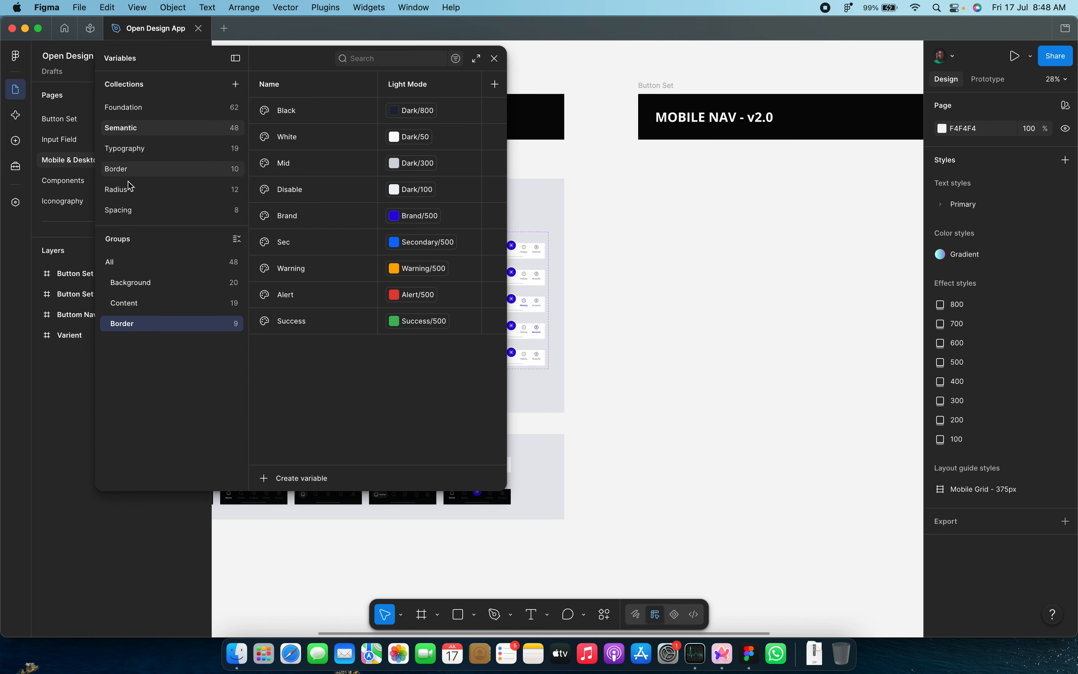
click(165, 149)
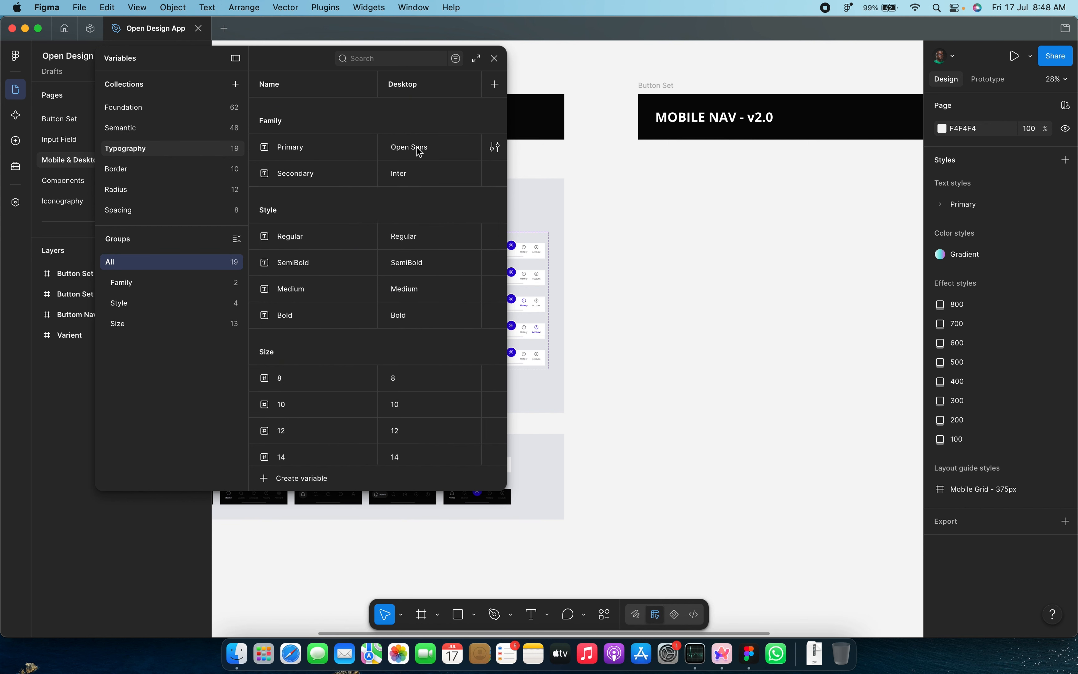
click(494, 60)
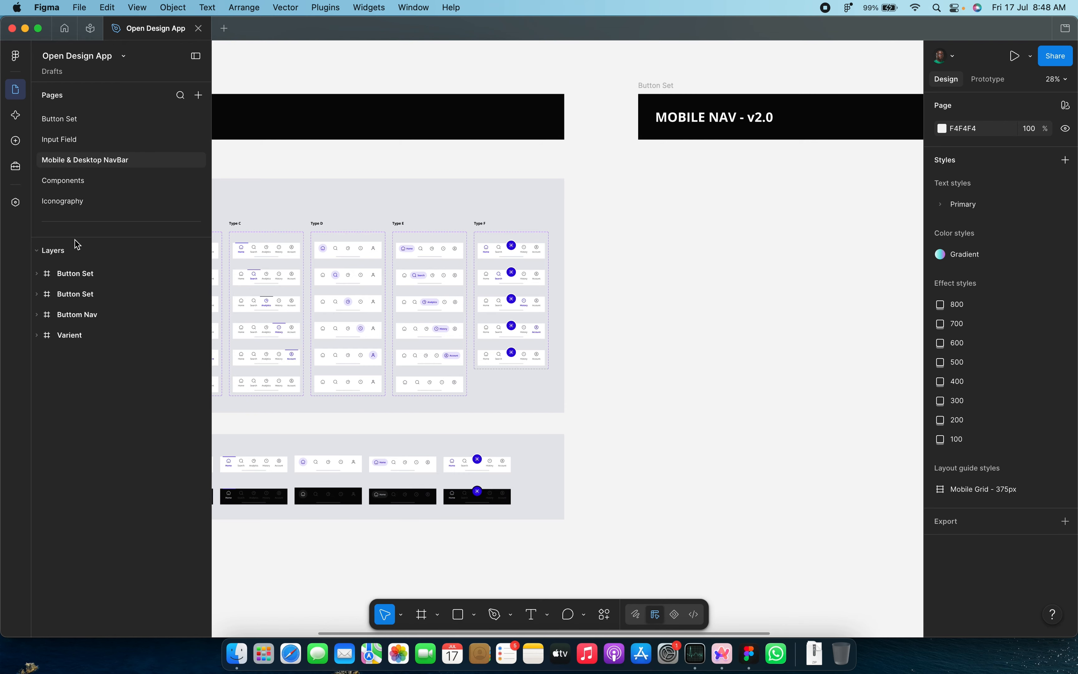
Step: Go to the Open Designs page and delete the blue test frame, Frame 1
scroll(91, 209, down, 2)
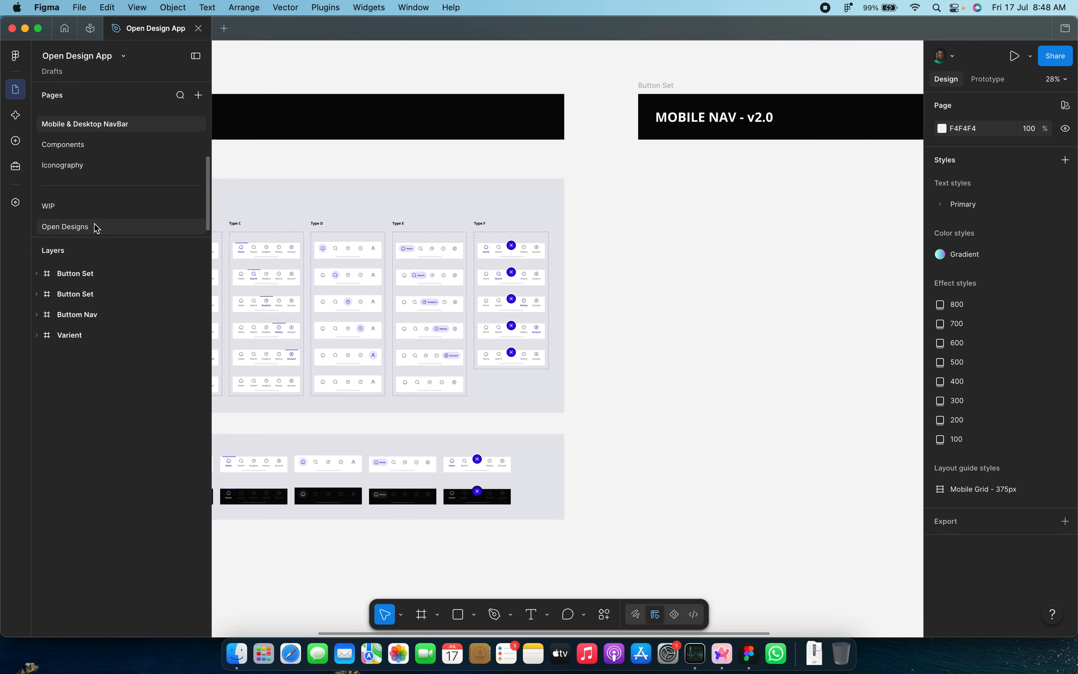
click(81, 227)
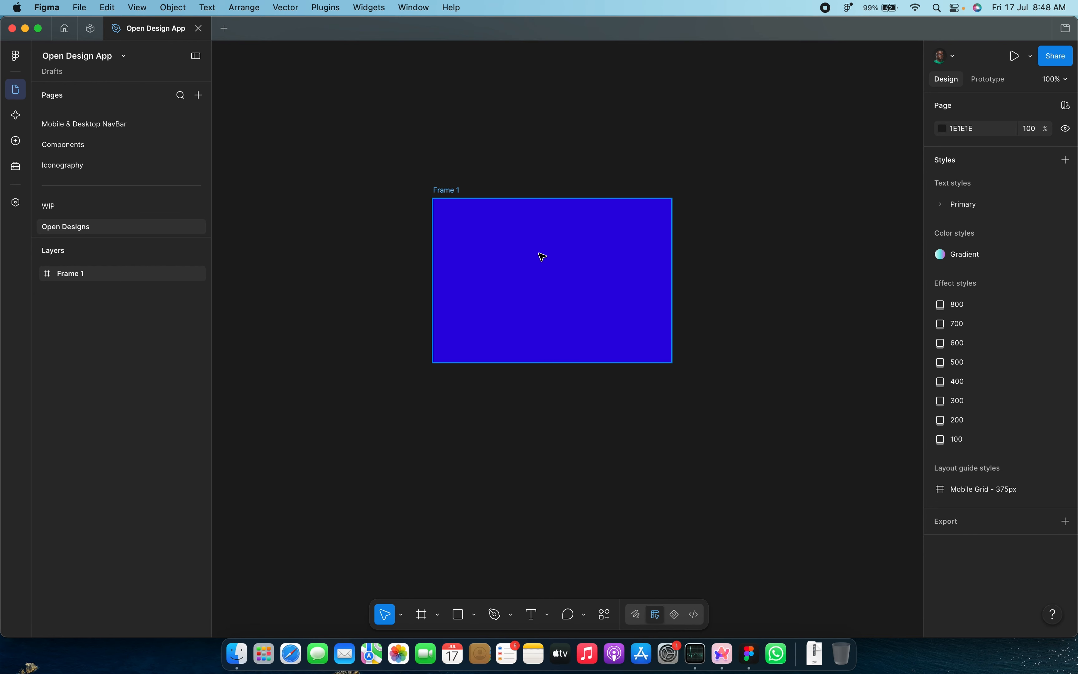
click(543, 257)
key(BackSpace)
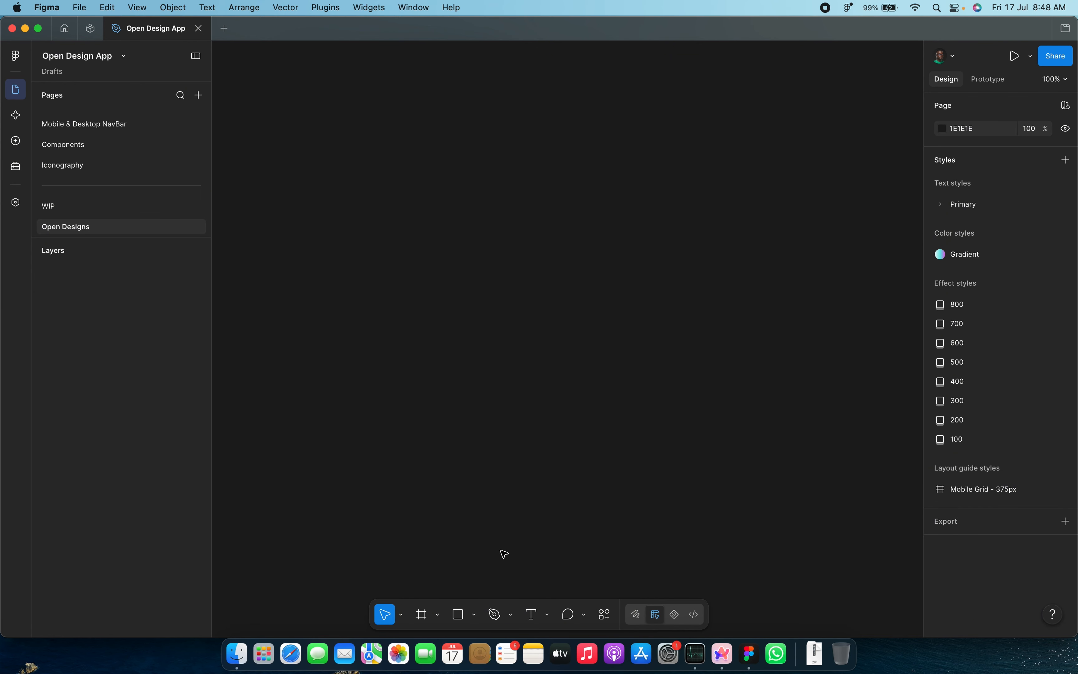
Step: Add a 1440 × 1024 frame to the Open Designs page using the Desktop preset
click(424, 614)
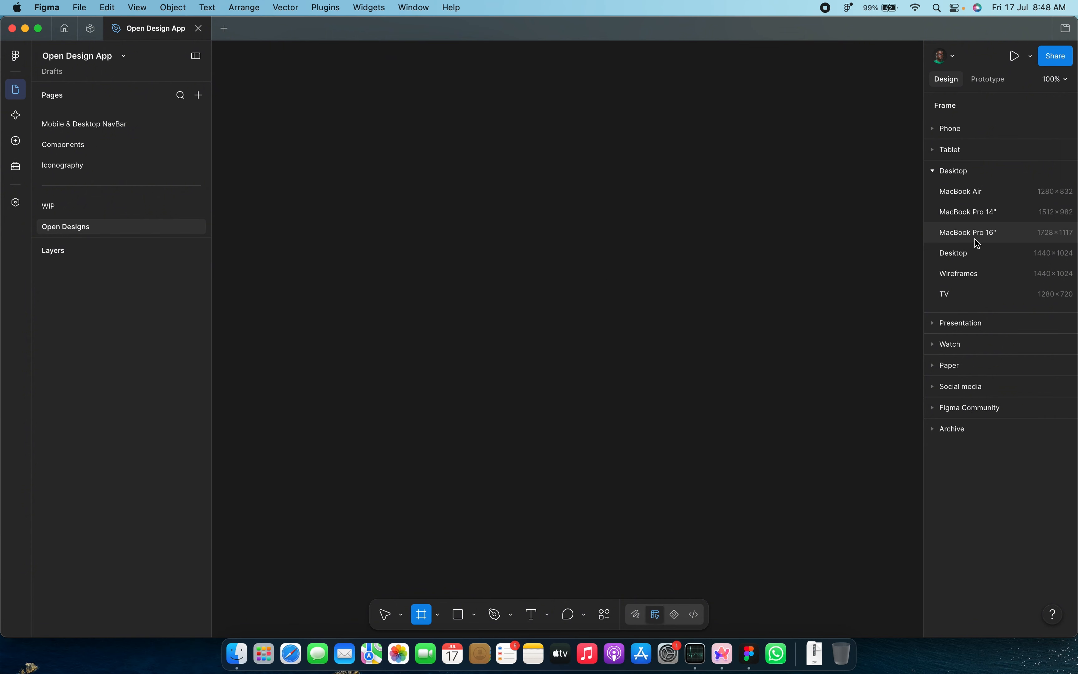
click(962, 253)
scroll(500, 269, down, 3)
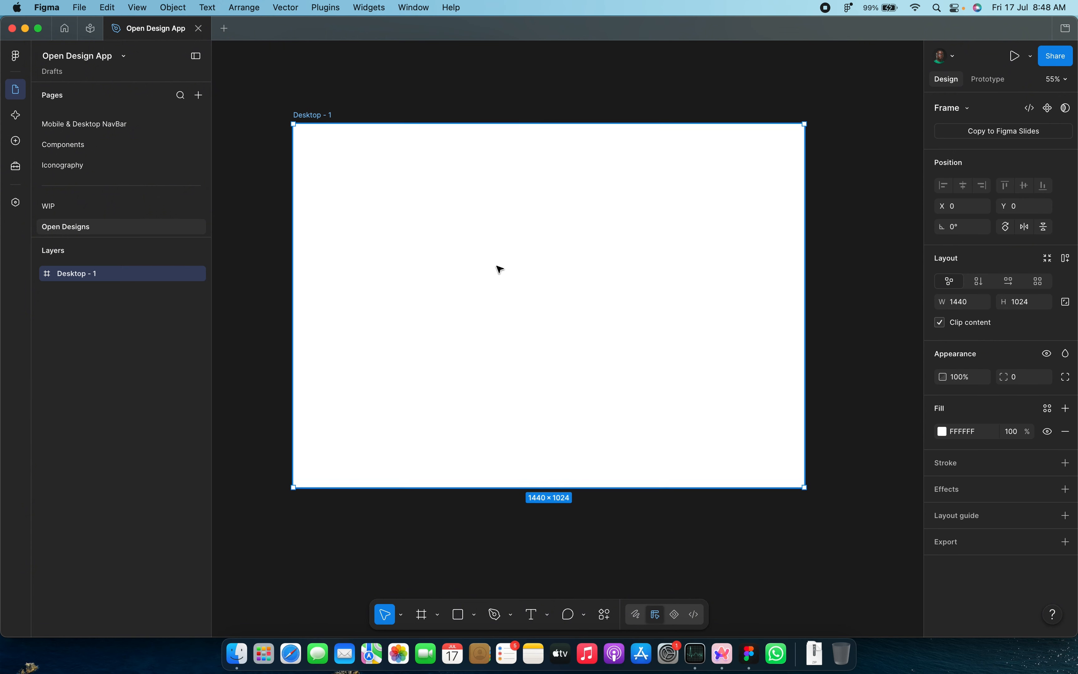
Step: Insert a Button from the file's own Button Set library into the Desktop - 1 frame and set its width to 335
click(15, 141)
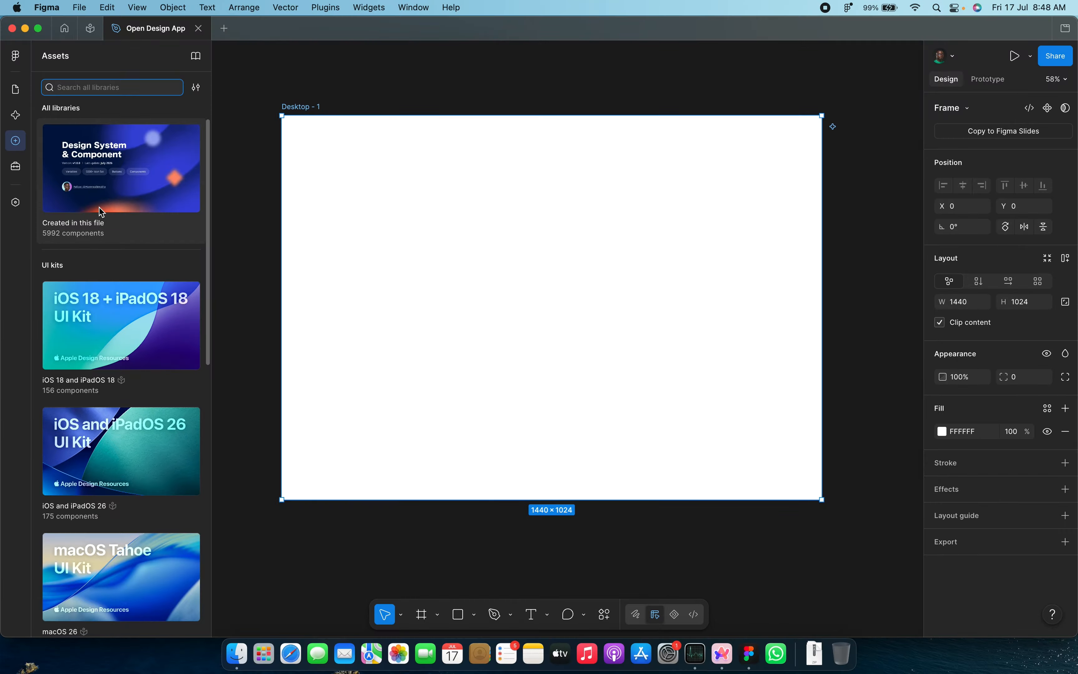
click(126, 193)
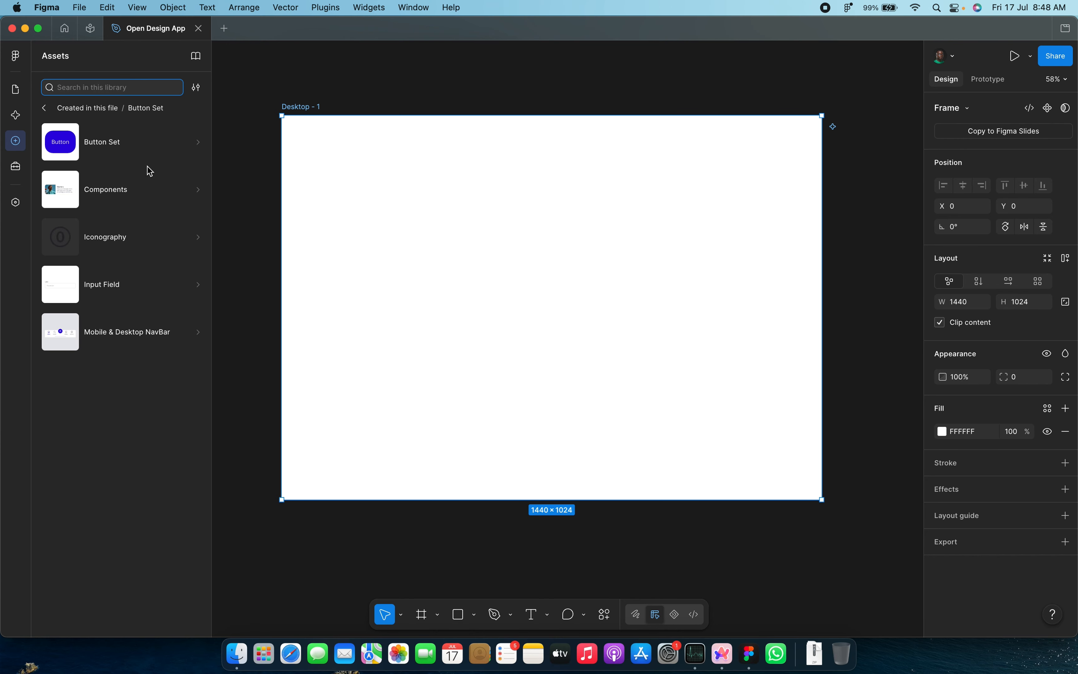
click(143, 142)
drag(89, 164, 416, 221)
scroll(416, 222, up, 5)
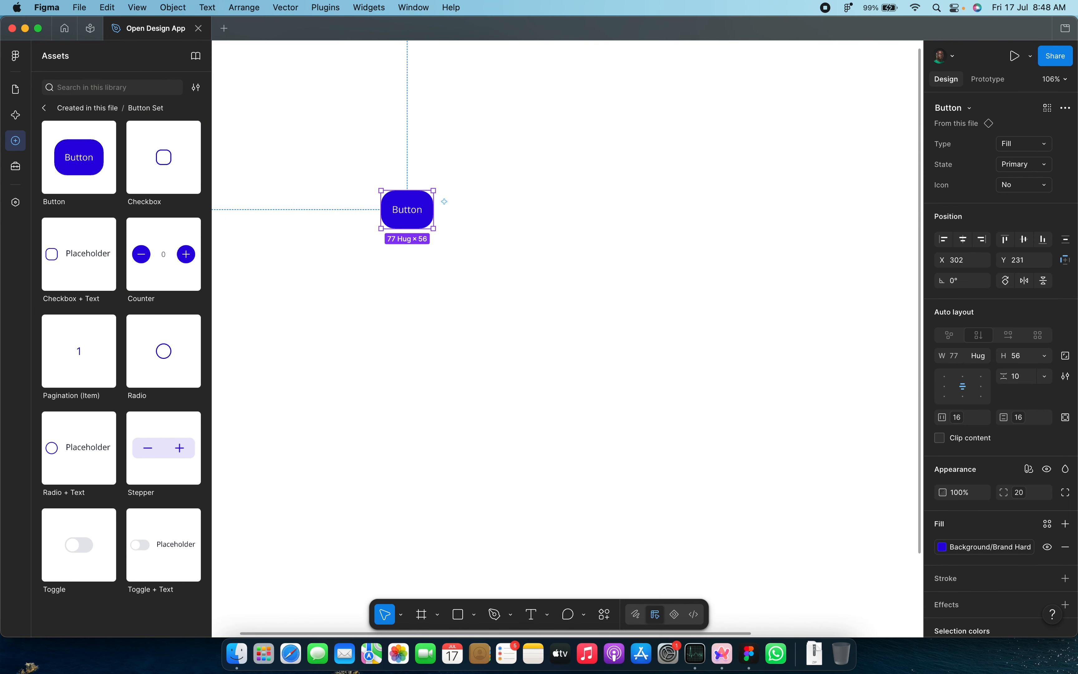
click(962, 359)
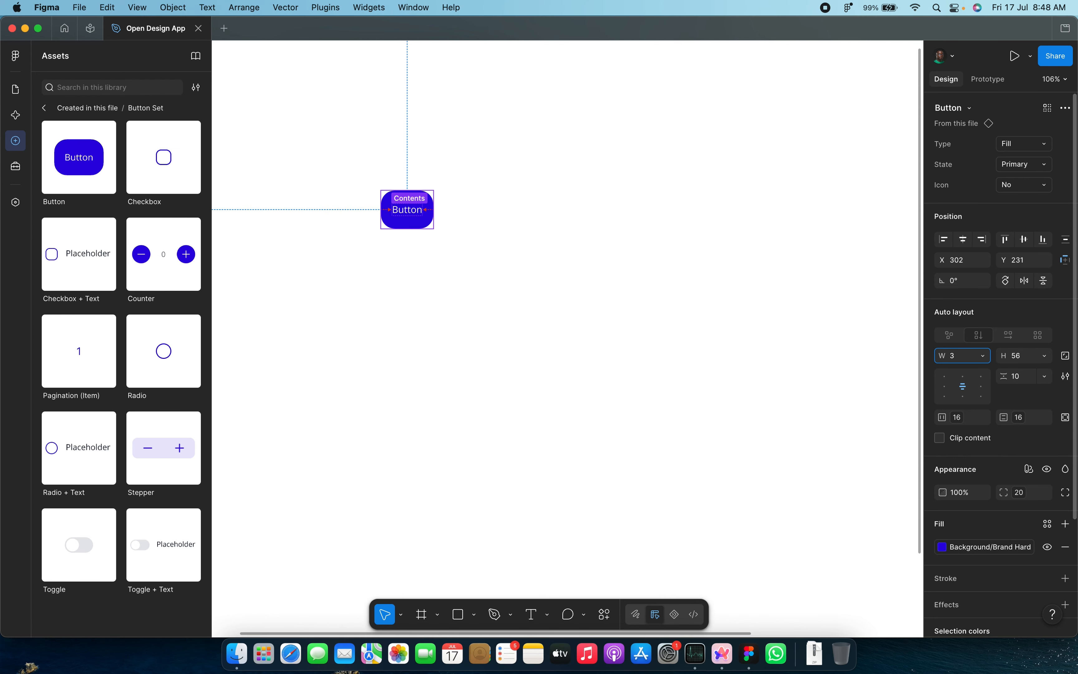
key(Return)
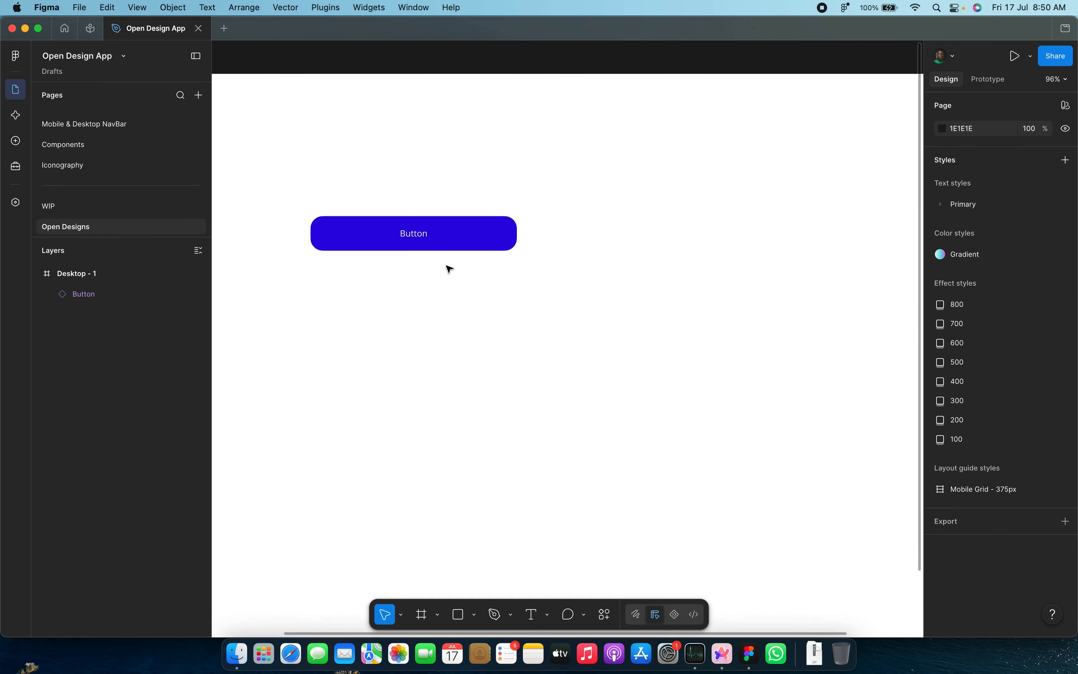
Step: Duplicate the button three times straight below it, with the copies at Y 303, 375 and 447
scroll(448, 268, up, 2)
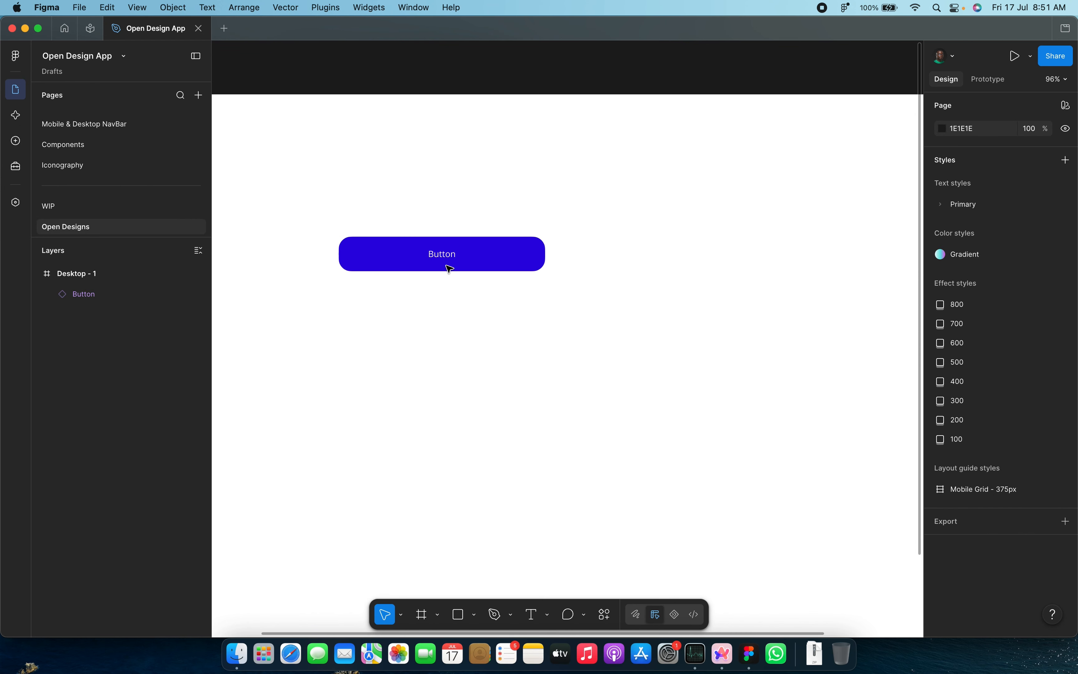
click(510, 252)
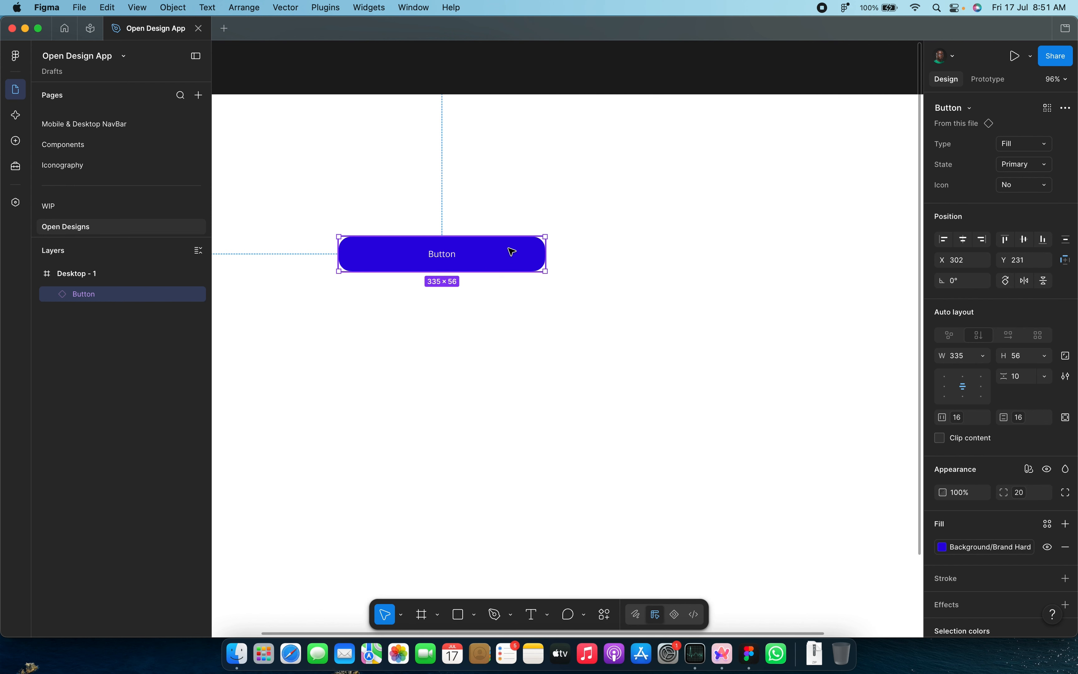
drag(488, 260, 485, 305)
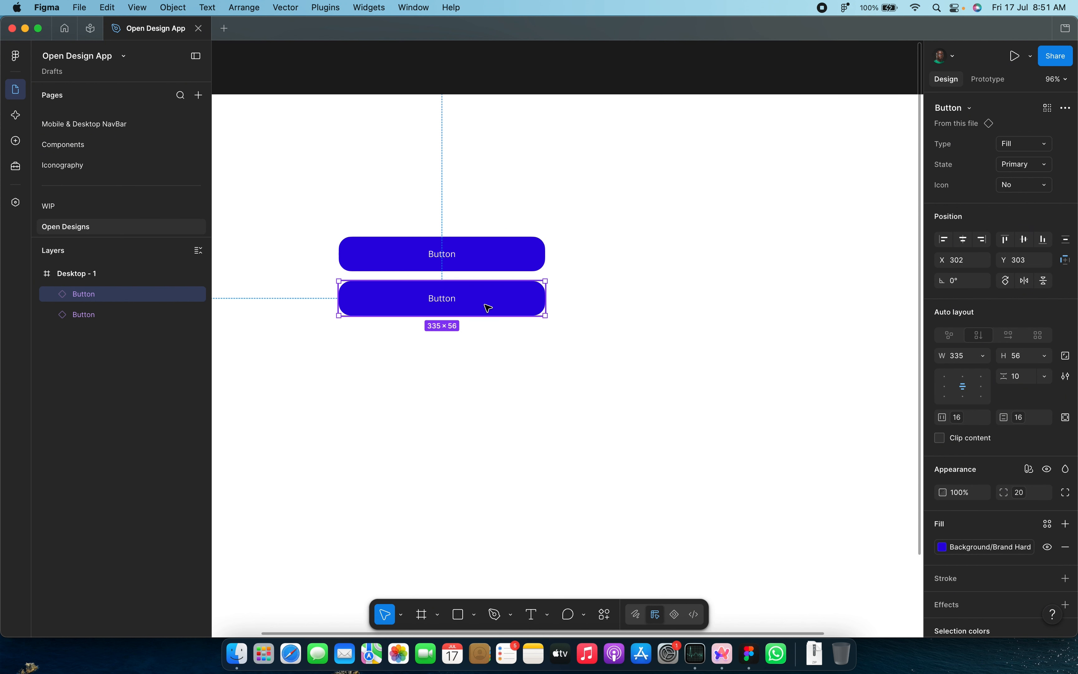
key(super+d)
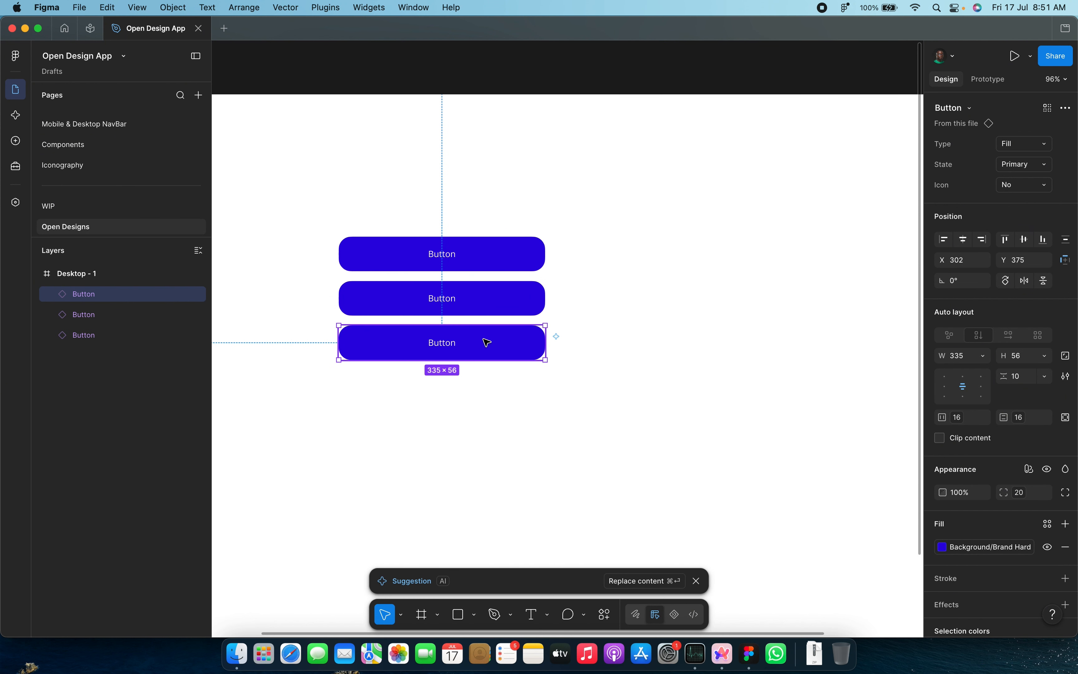
key(super+d)
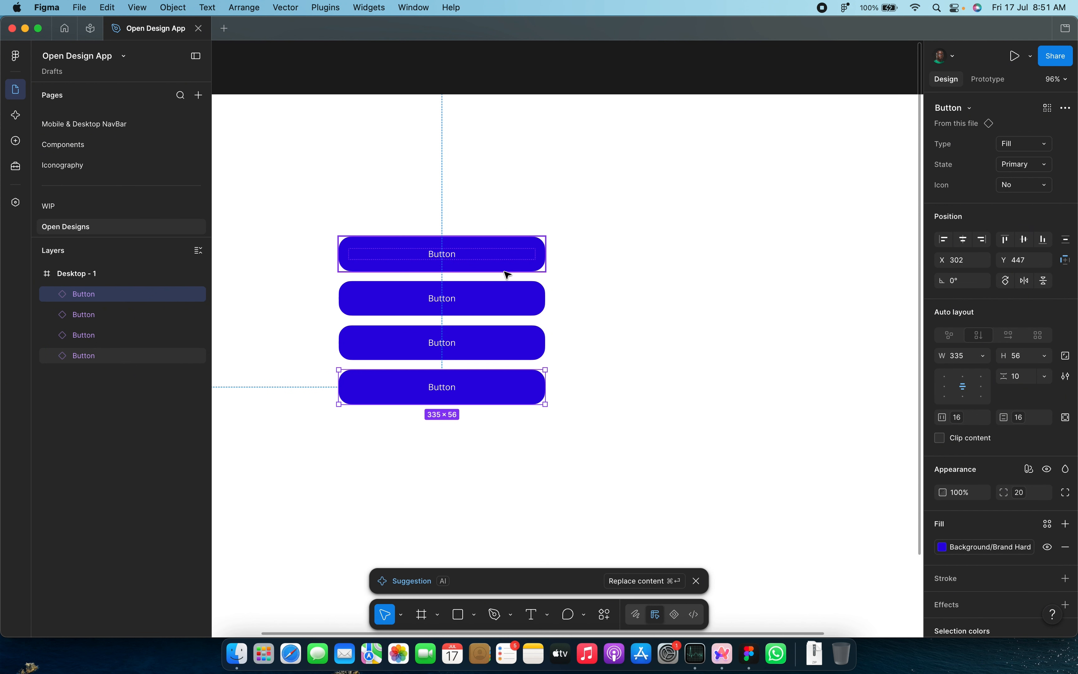
Step: Set the second button's Type property to Outline
click(504, 262)
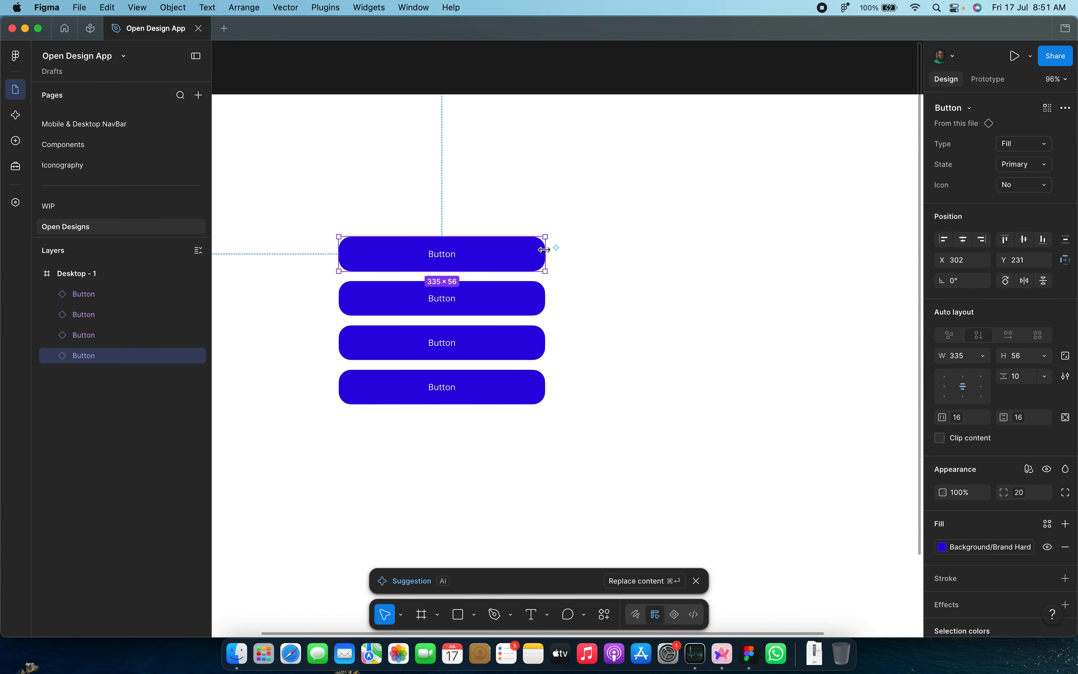
click(510, 290)
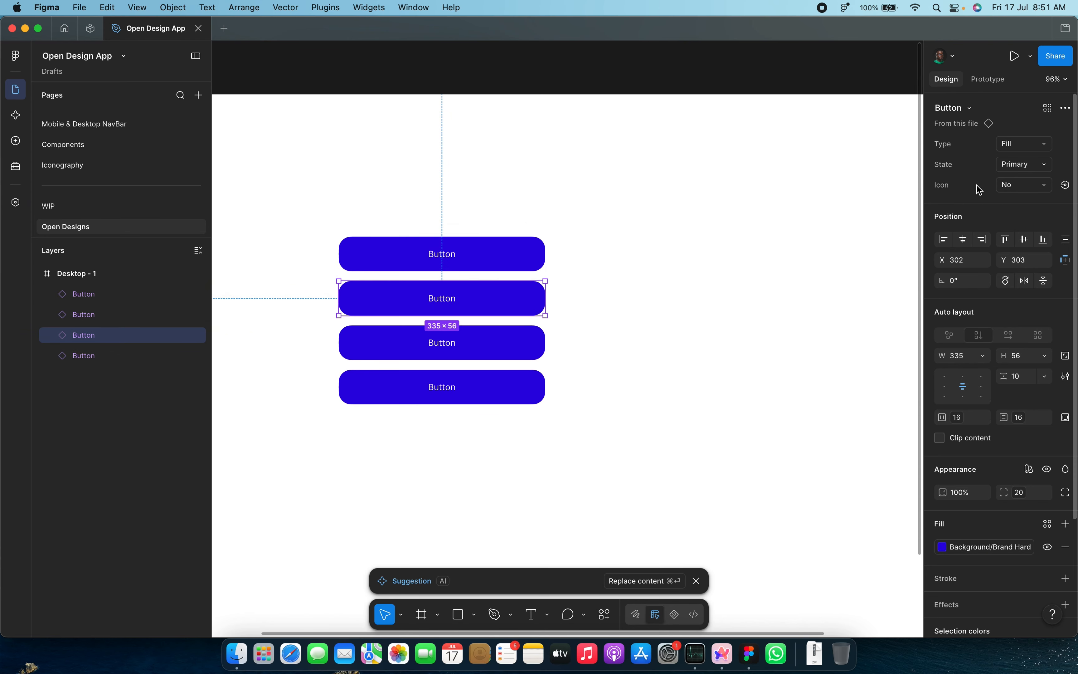
click(1044, 165)
click(1044, 166)
click(1043, 144)
click(1000, 164)
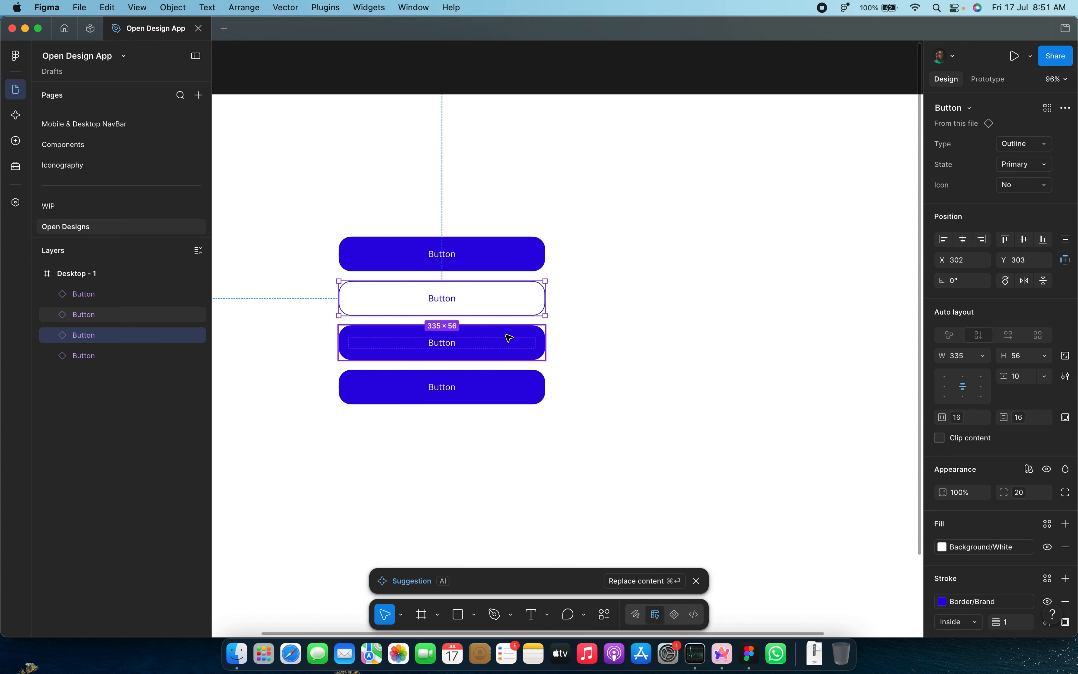
Step: Set the third button's State property to Secondary
click(506, 338)
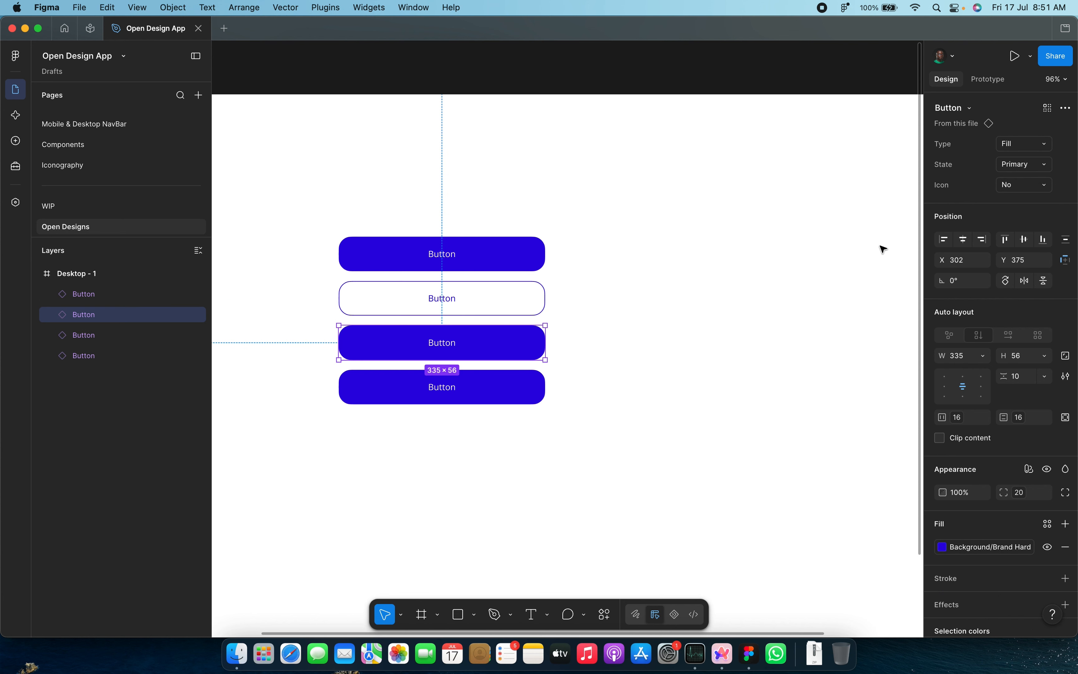
click(1044, 170)
click(1030, 150)
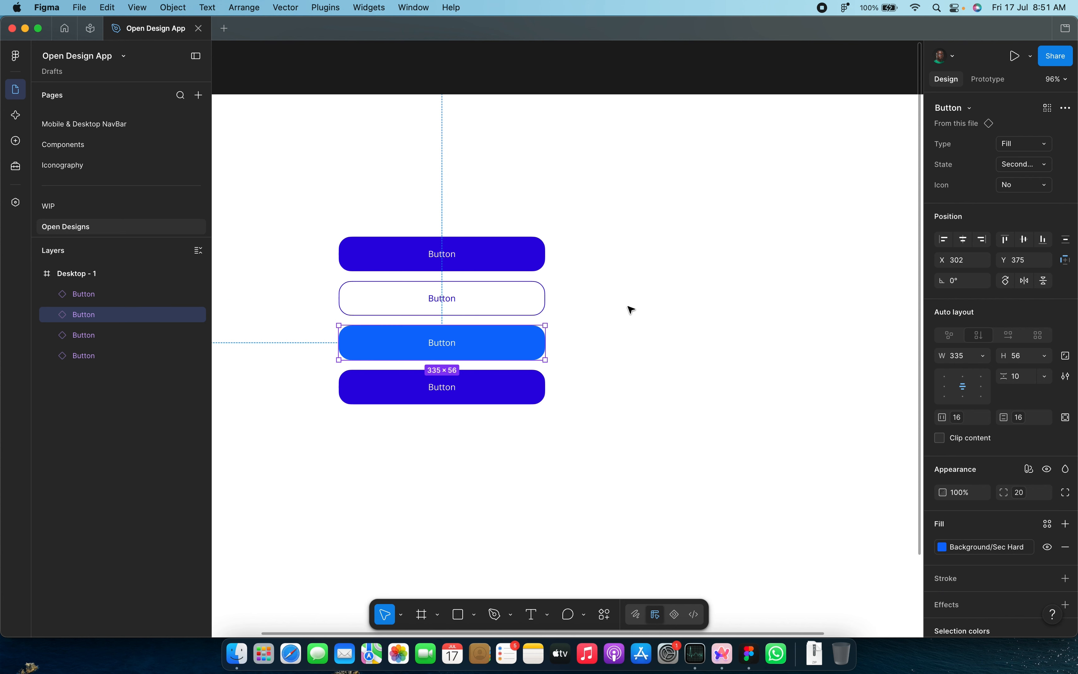
Step: Set the fourth button's Type property to Outline and its State to Secondary
click(505, 395)
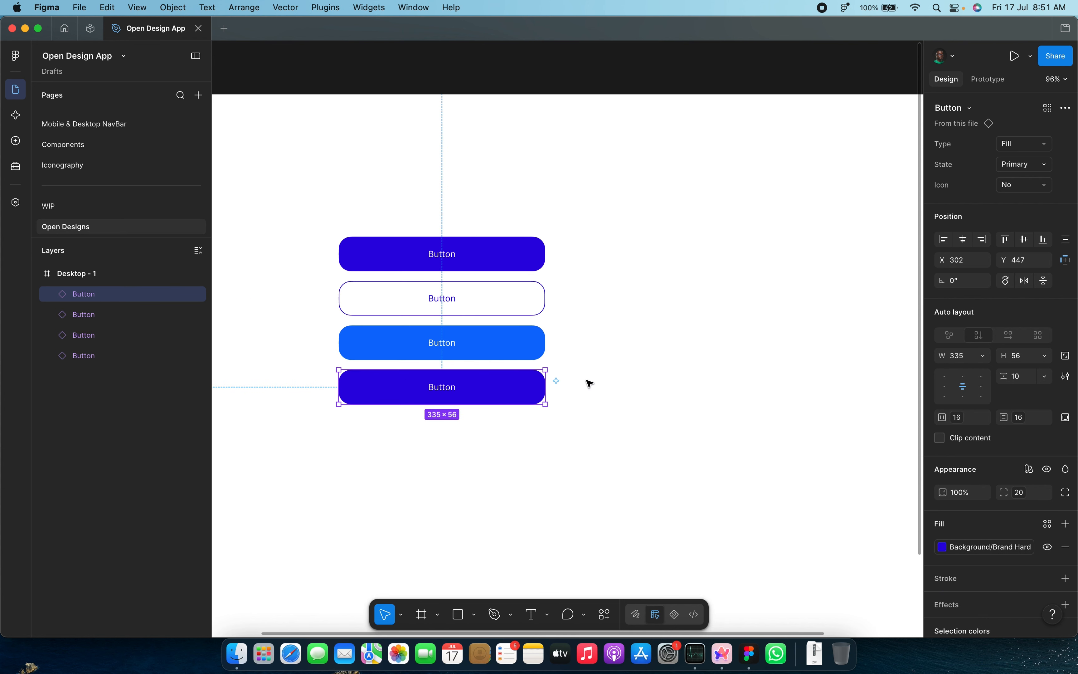
click(1045, 144)
click(1032, 160)
click(1025, 165)
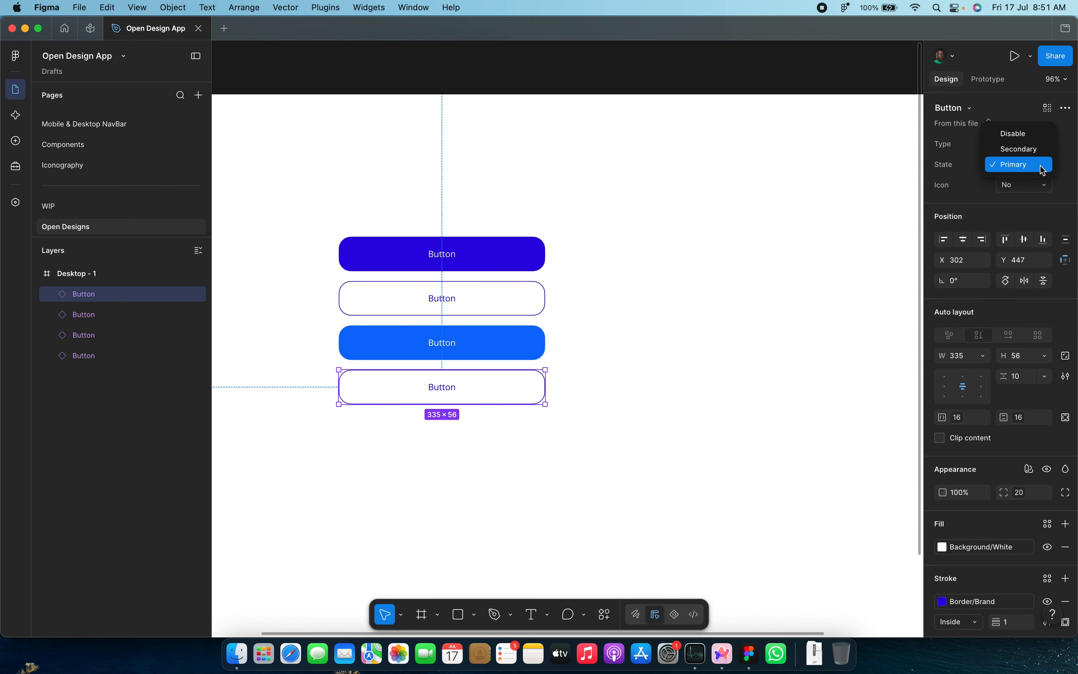
click(1020, 150)
click(617, 371)
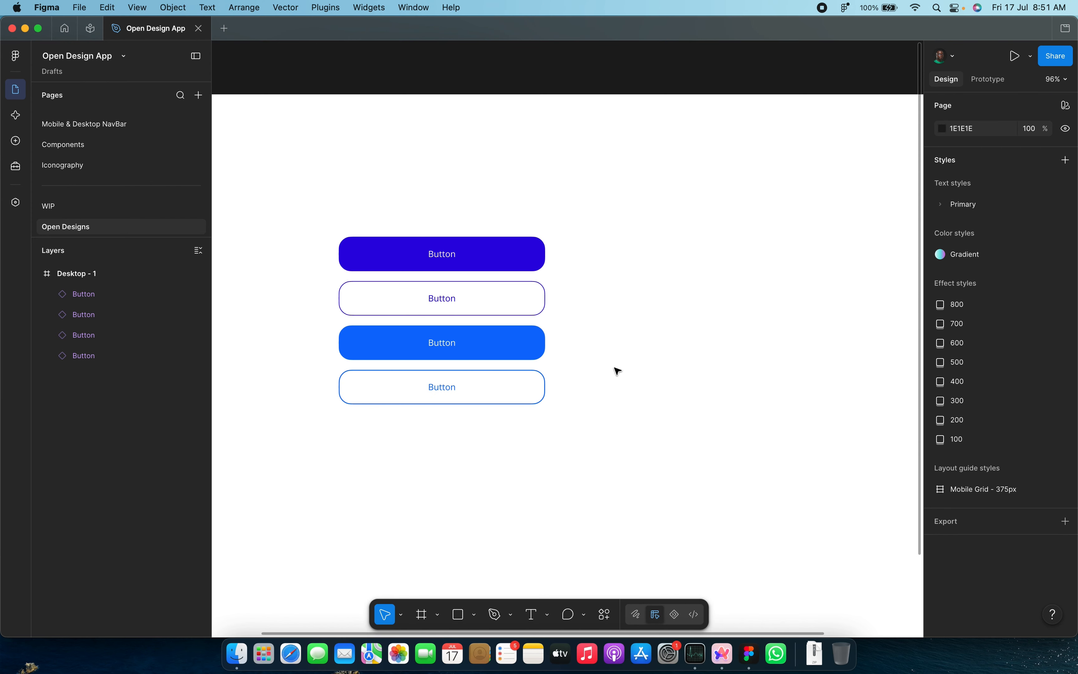
Step: Move the two secondary buttons together to X 655, beside the primary pair
scroll(400, 325, up, 5)
scroll(400, 324, down, 3)
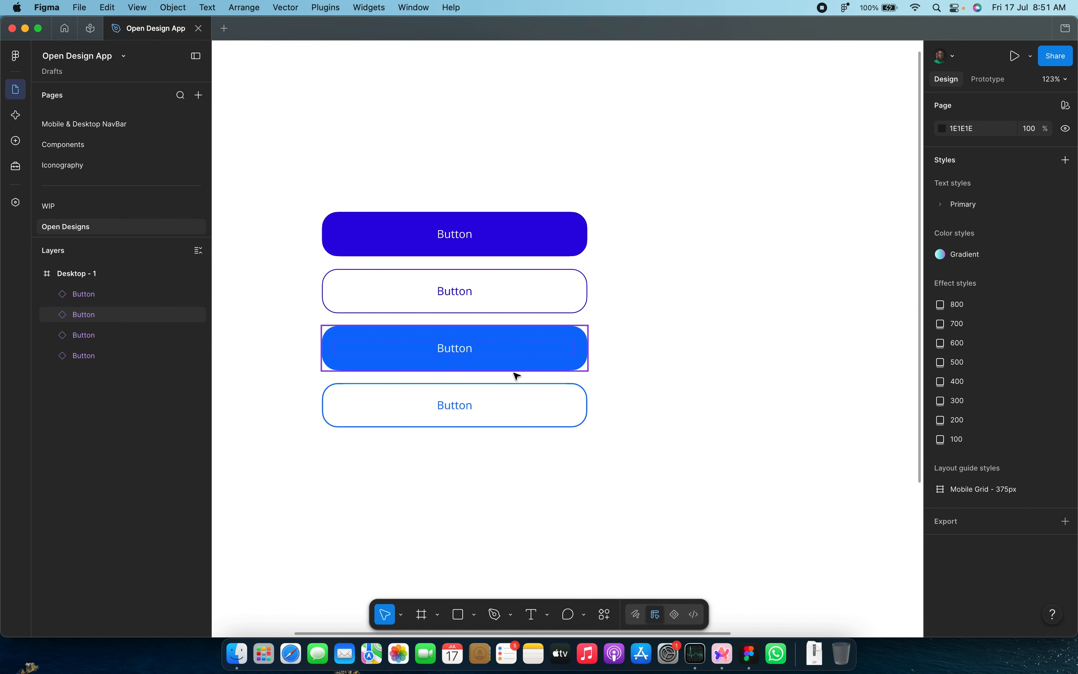
click(524, 405)
scroll(525, 405, down, 3)
shift+click(534, 374)
drag(560, 370, 743, 294)
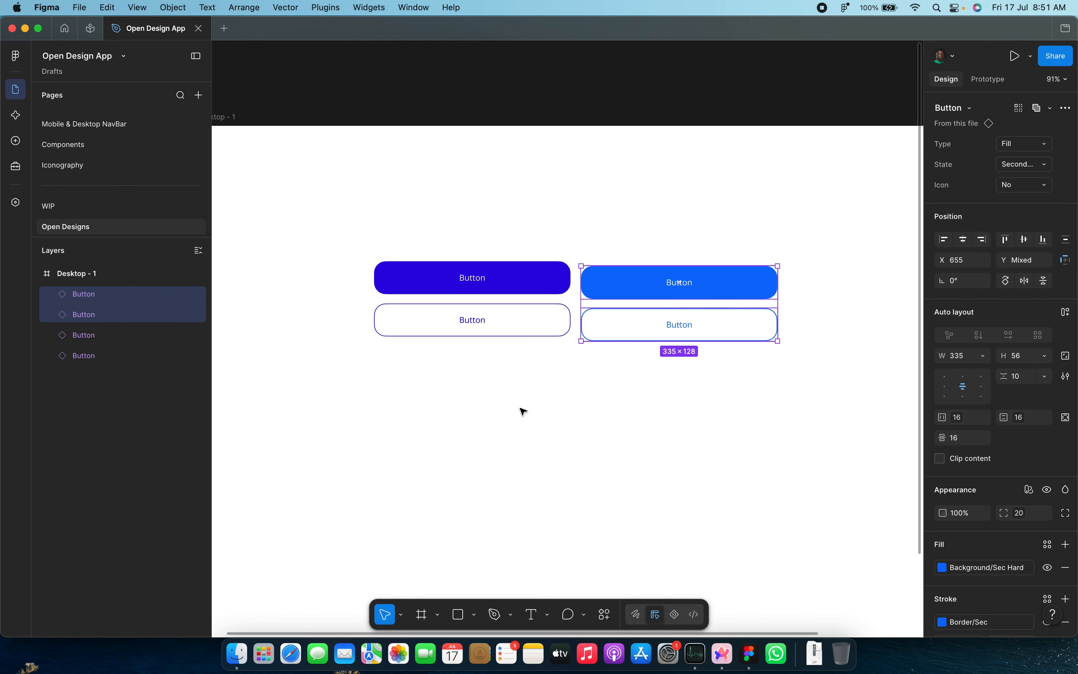
scroll(523, 409, down, 3)
click(522, 409)
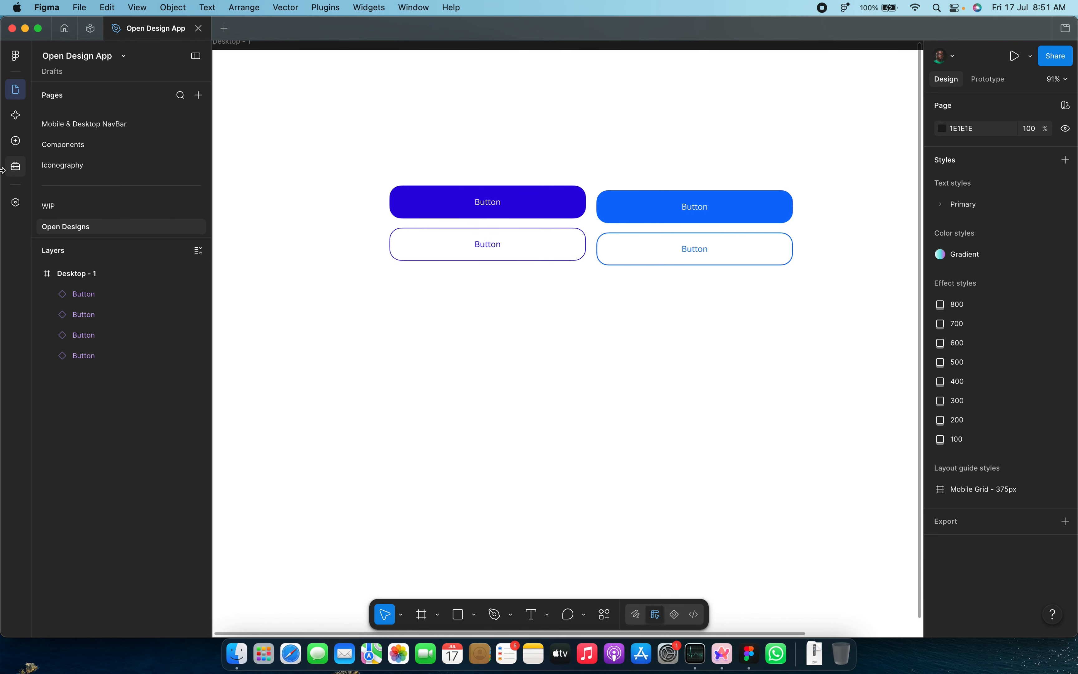
Step: Insert a Checkbox from the Button Set library below the buttons at X 420, Y 597, and set its State to Hover
key(alt+2)
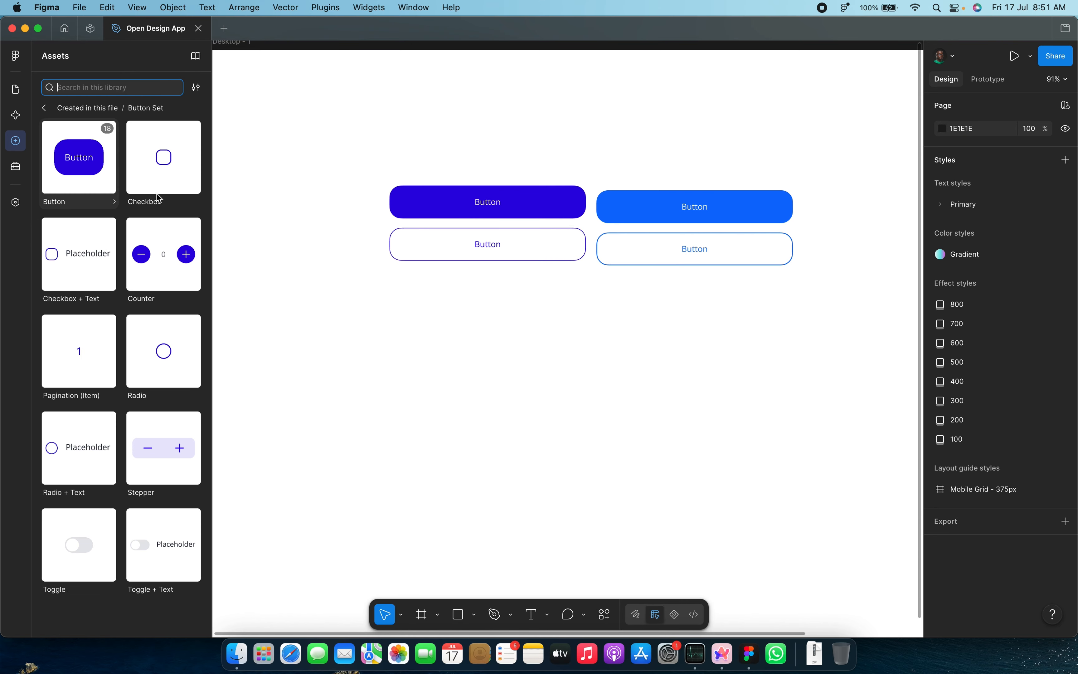
drag(162, 161, 476, 421)
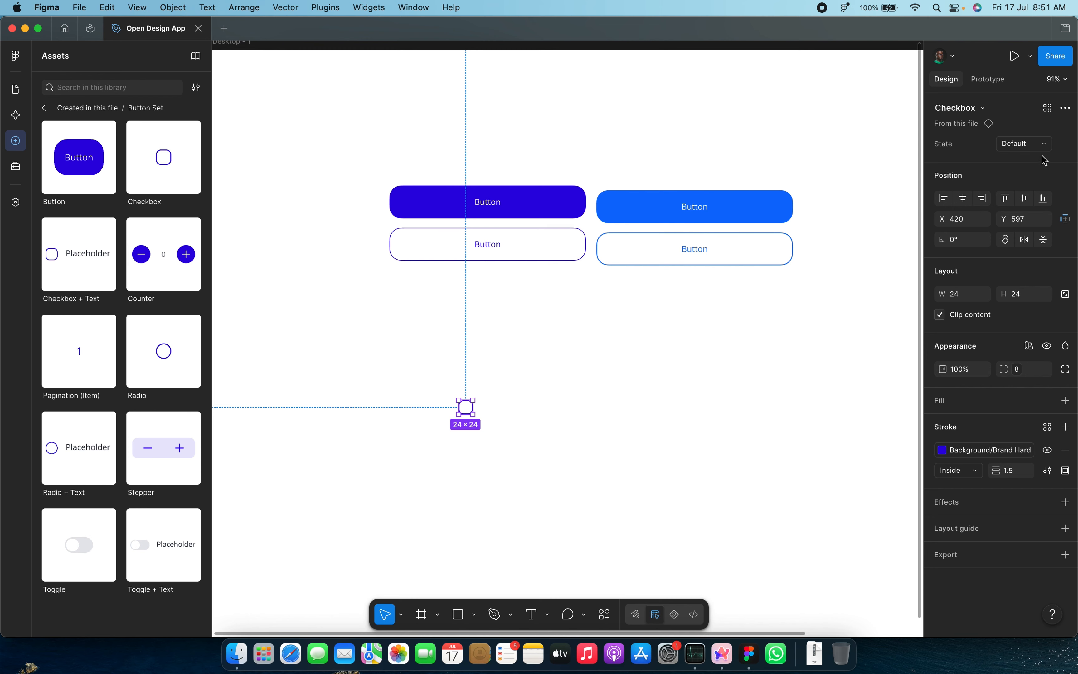
click(1045, 147)
click(1021, 159)
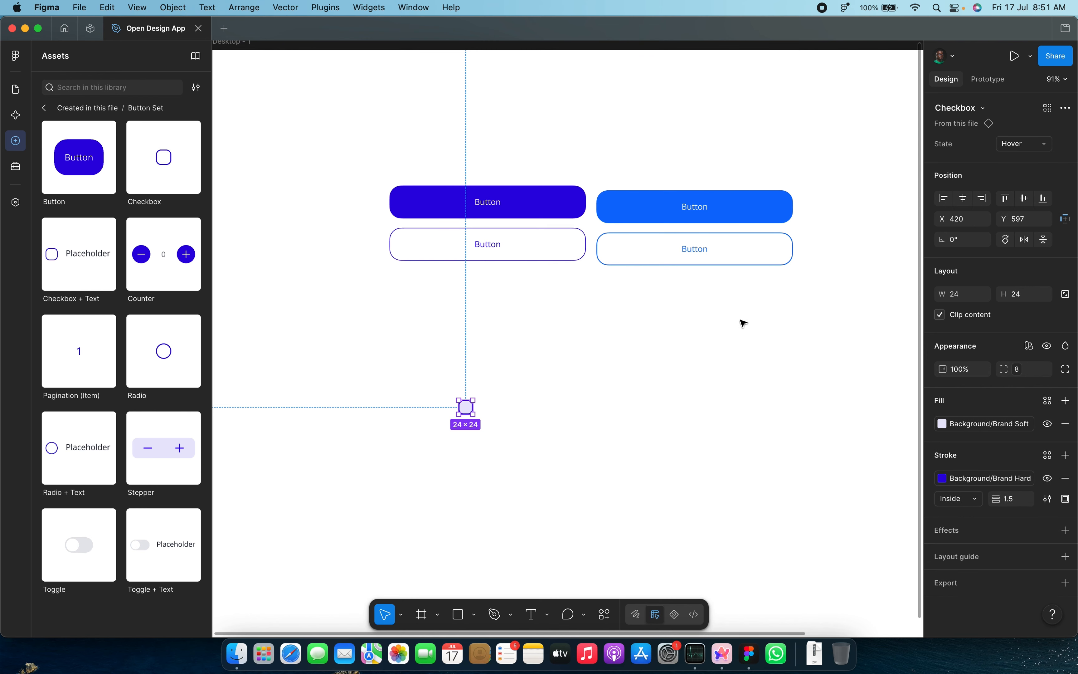
scroll(449, 431, up, 10)
click(450, 431)
scroll(450, 430, up, 5)
click(525, 330)
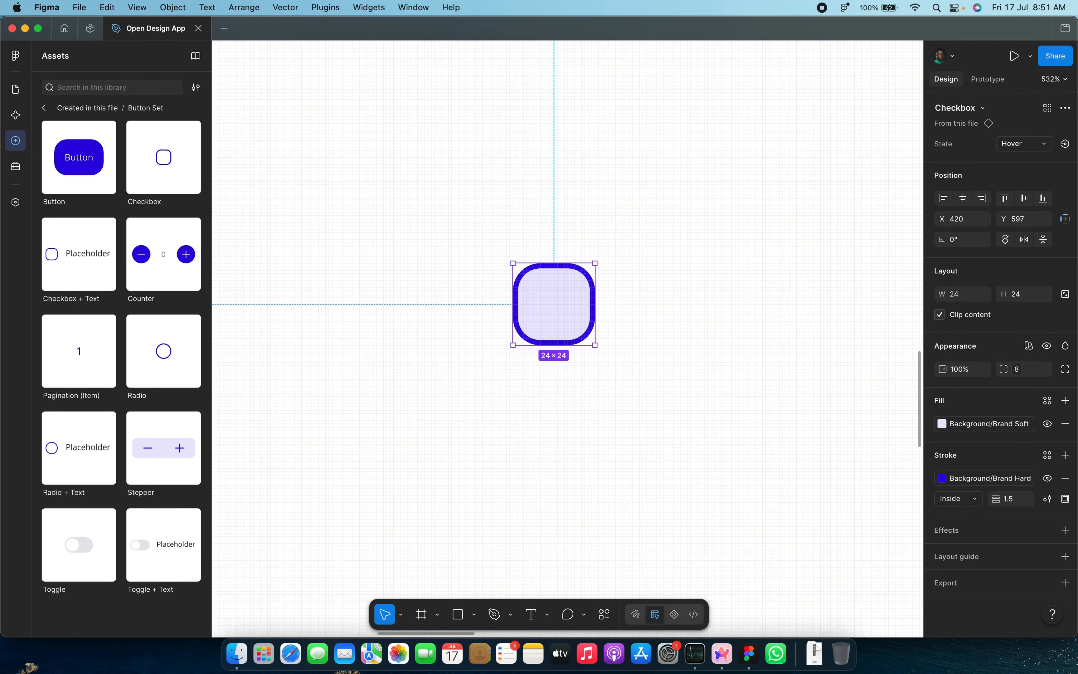
Step: Cycle the checkbox's State property through Focus, Selected and Indeterminate, ending on Disabled
click(1046, 152)
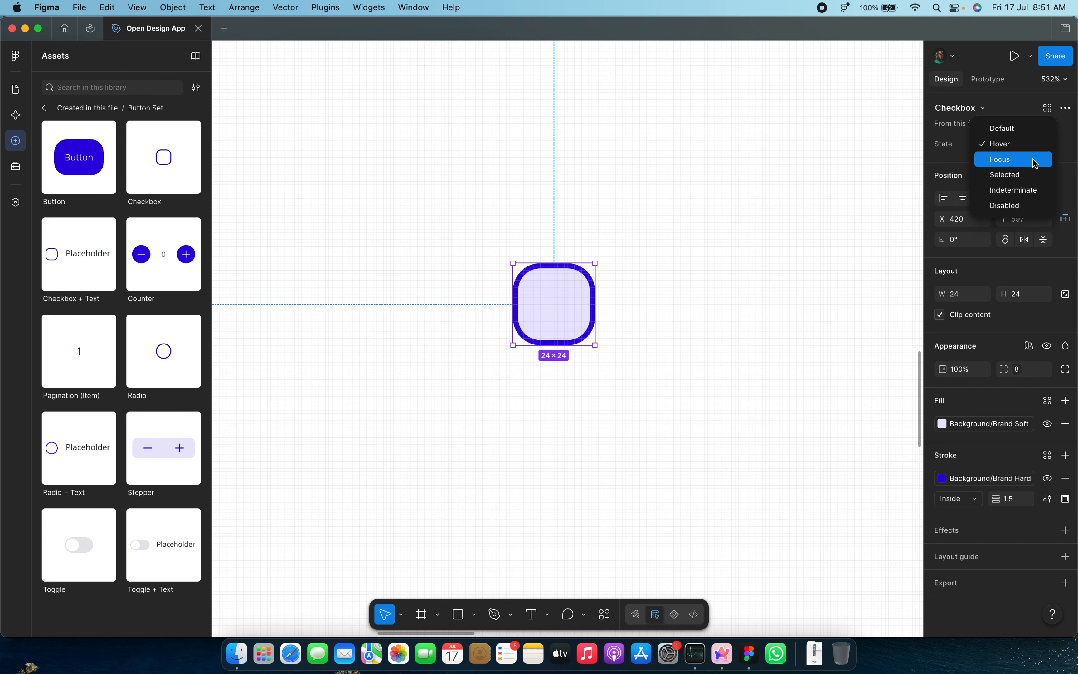
click(1036, 164)
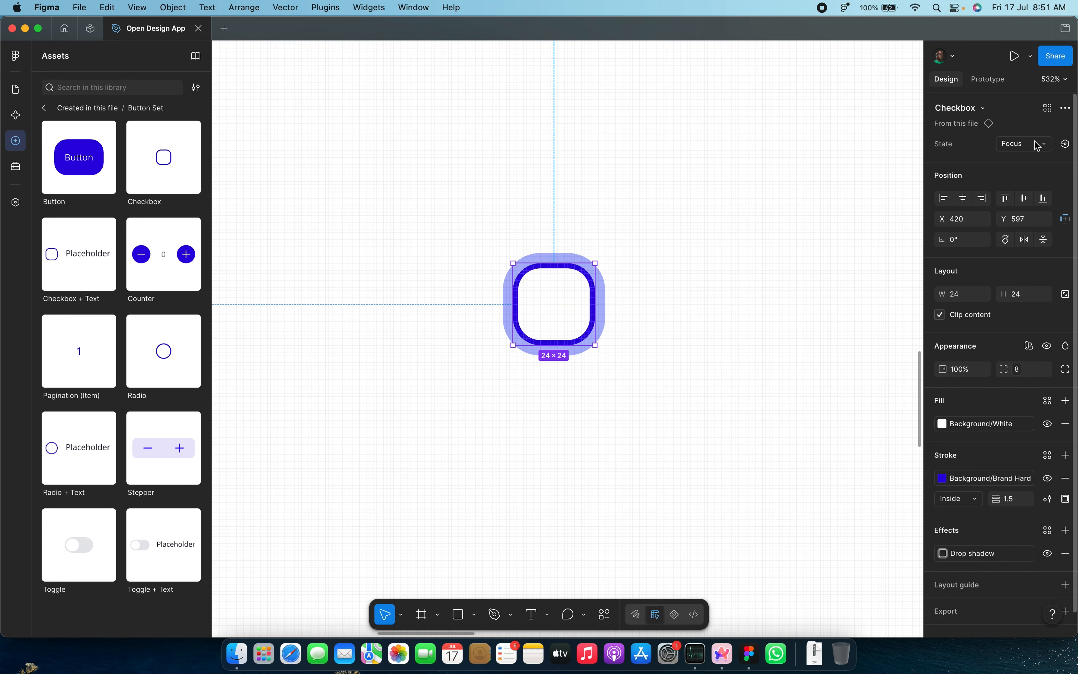
click(1037, 145)
click(1027, 160)
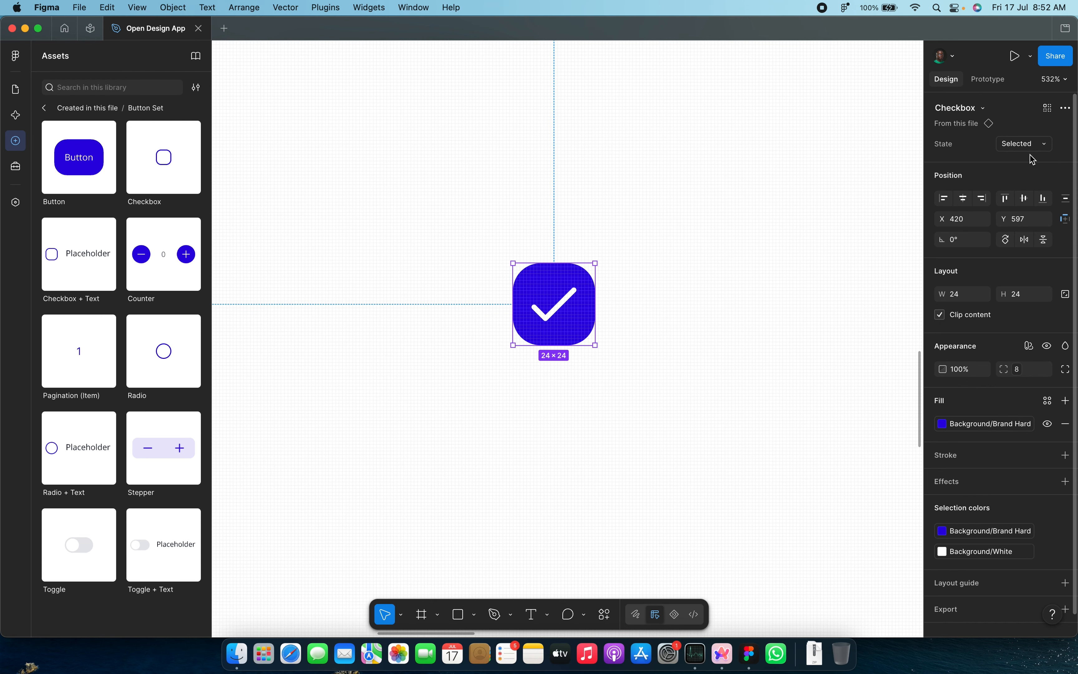
click(1041, 151)
click(1035, 160)
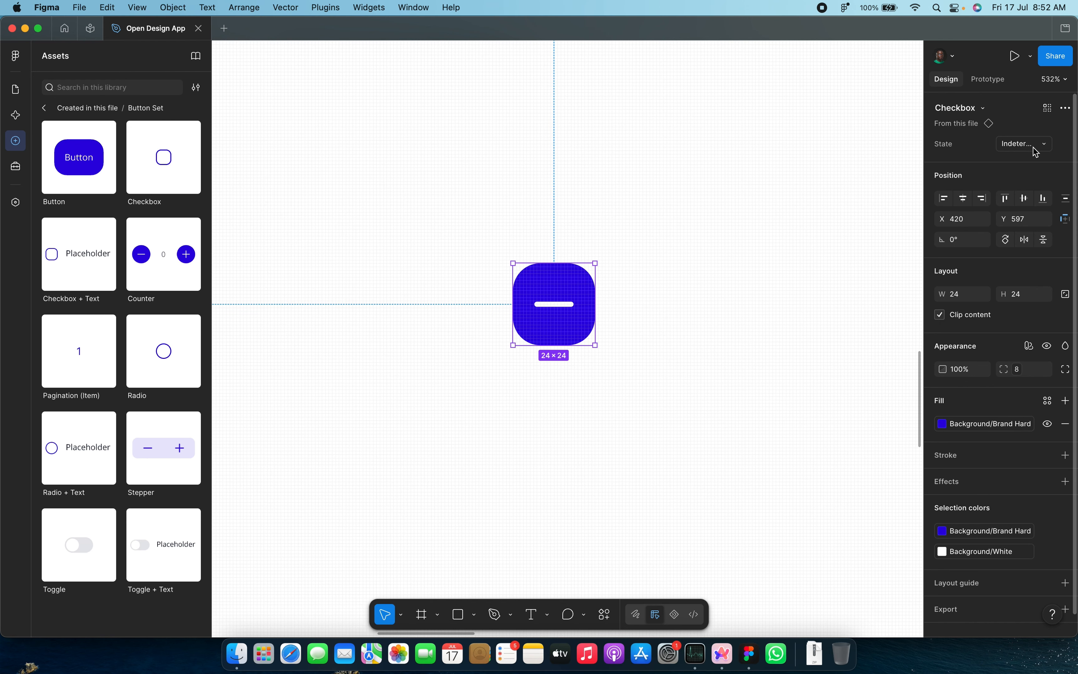
click(1033, 146)
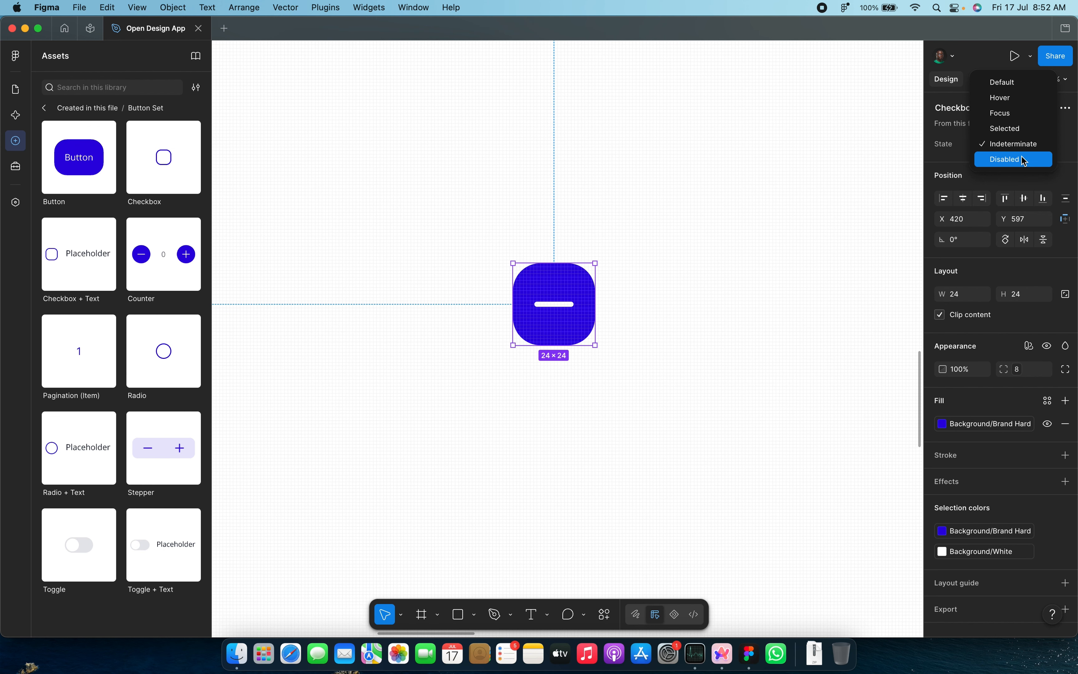
click(1024, 160)
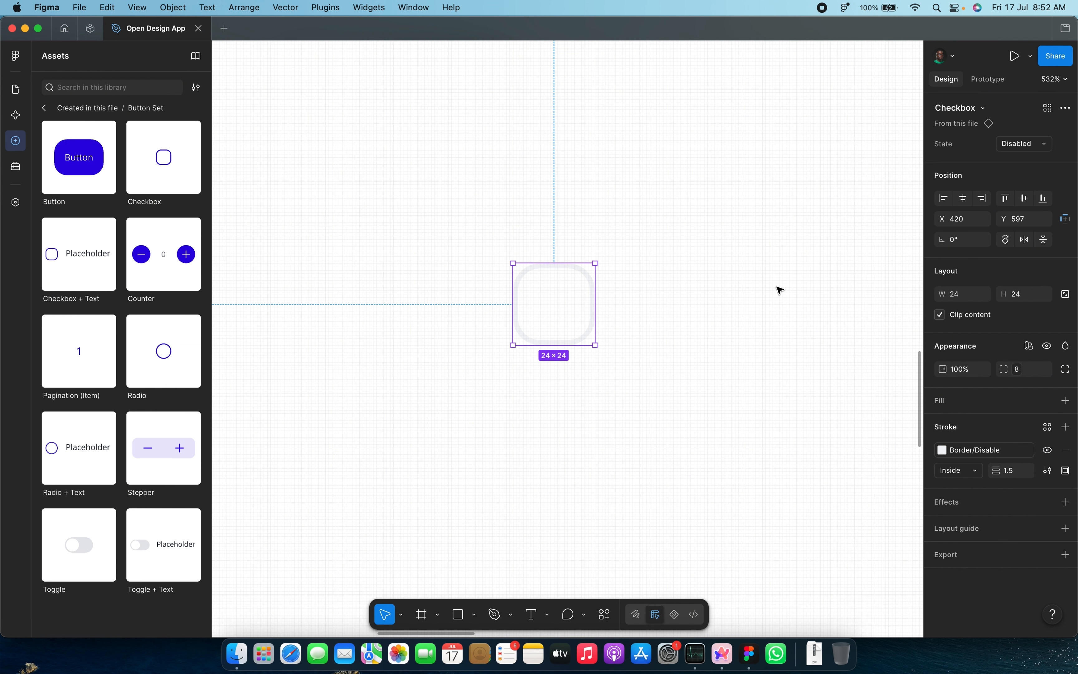
click(734, 305)
Step: Insert a Checkbox + Text from the Button Set library below the checkbox at X 365, Y 647, and set its State to Selected
drag(81, 263, 553, 424)
scroll(385, 494, down, 3)
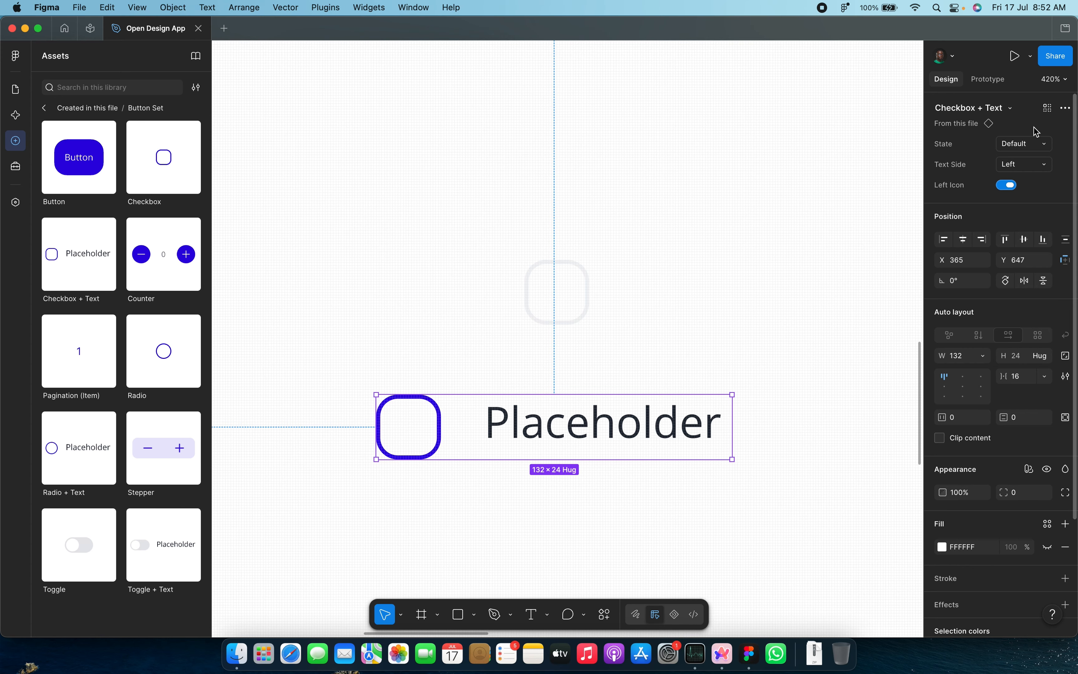
click(1038, 143)
click(1027, 158)
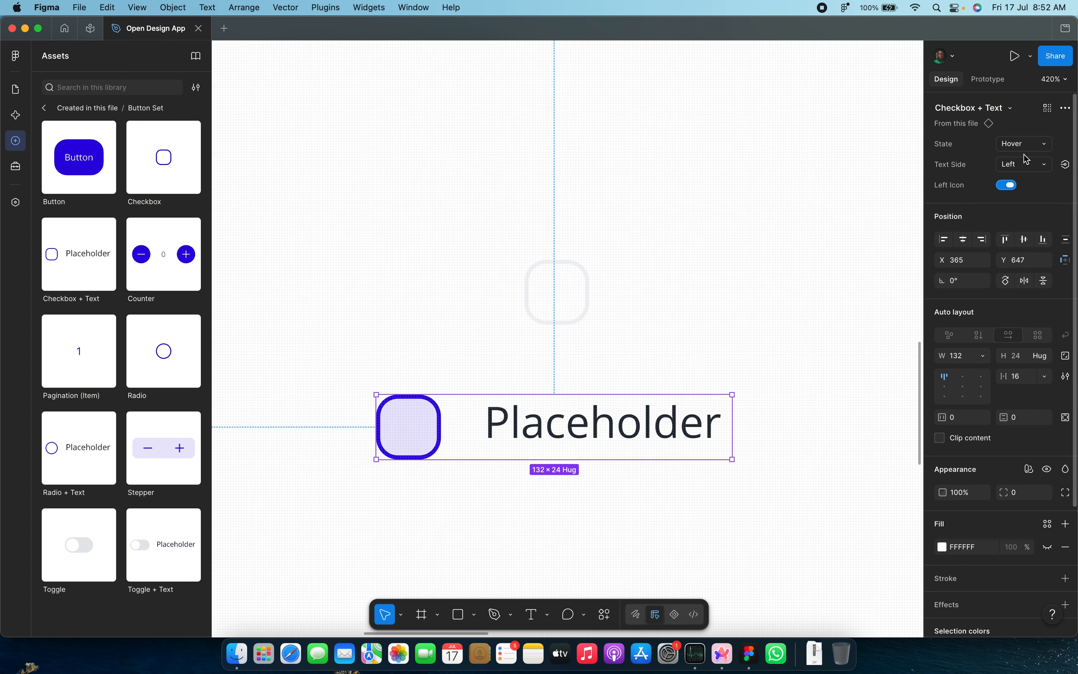
click(1031, 145)
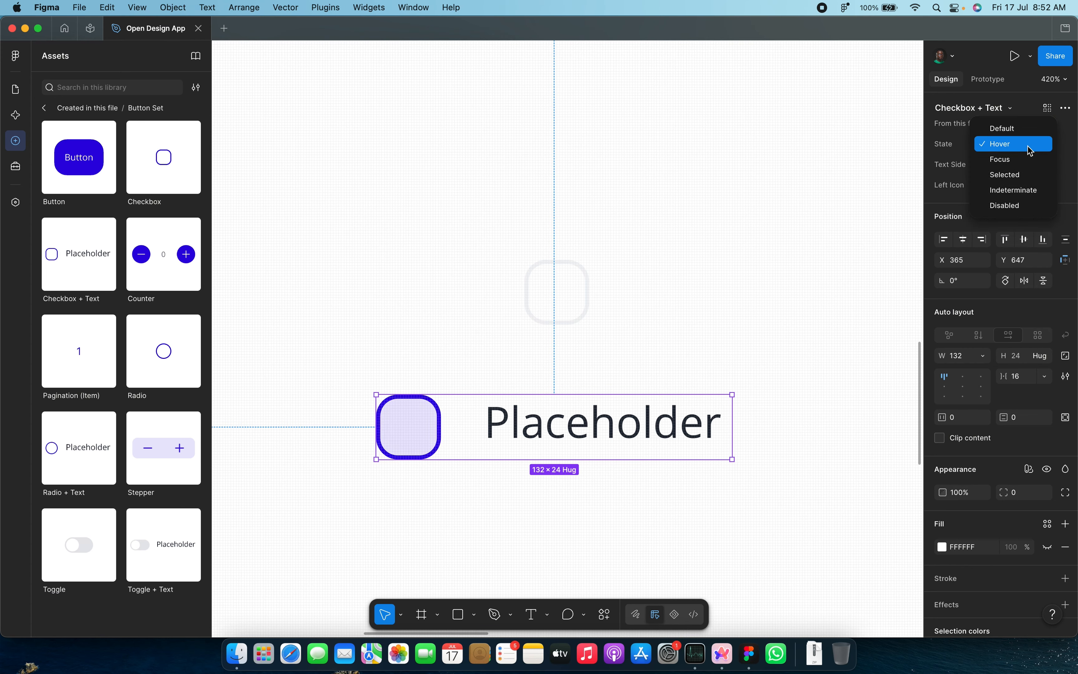
click(1008, 174)
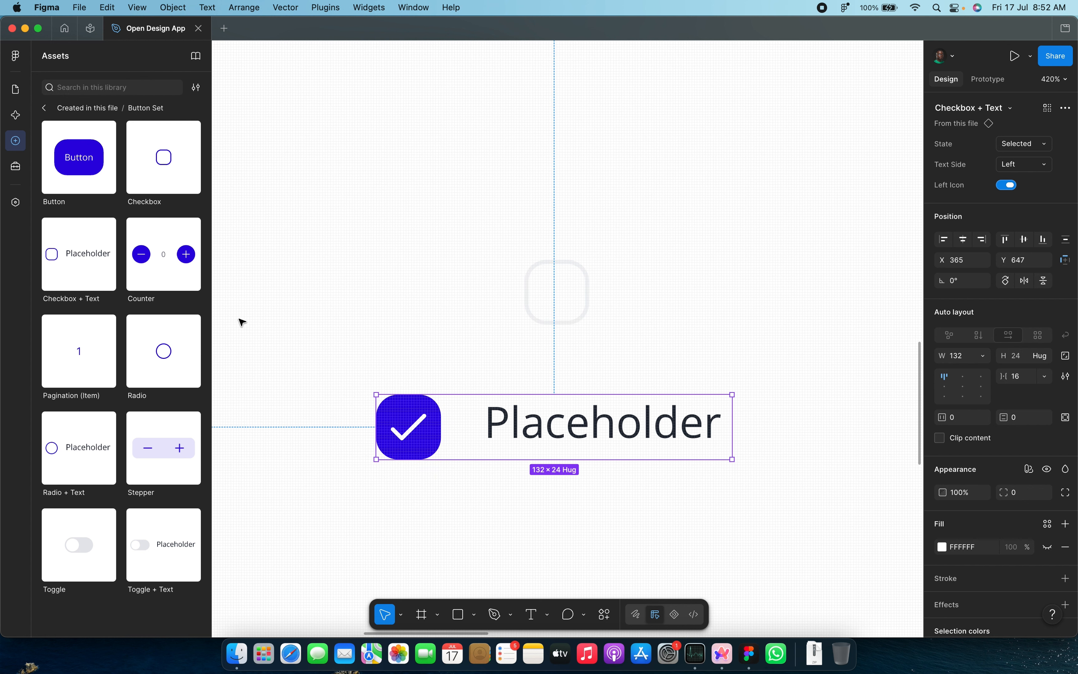
Step: Insert a Counter above the checkbox at X 339, Y 531, and set its Property 1 to Variant3
drag(147, 270, 507, 145)
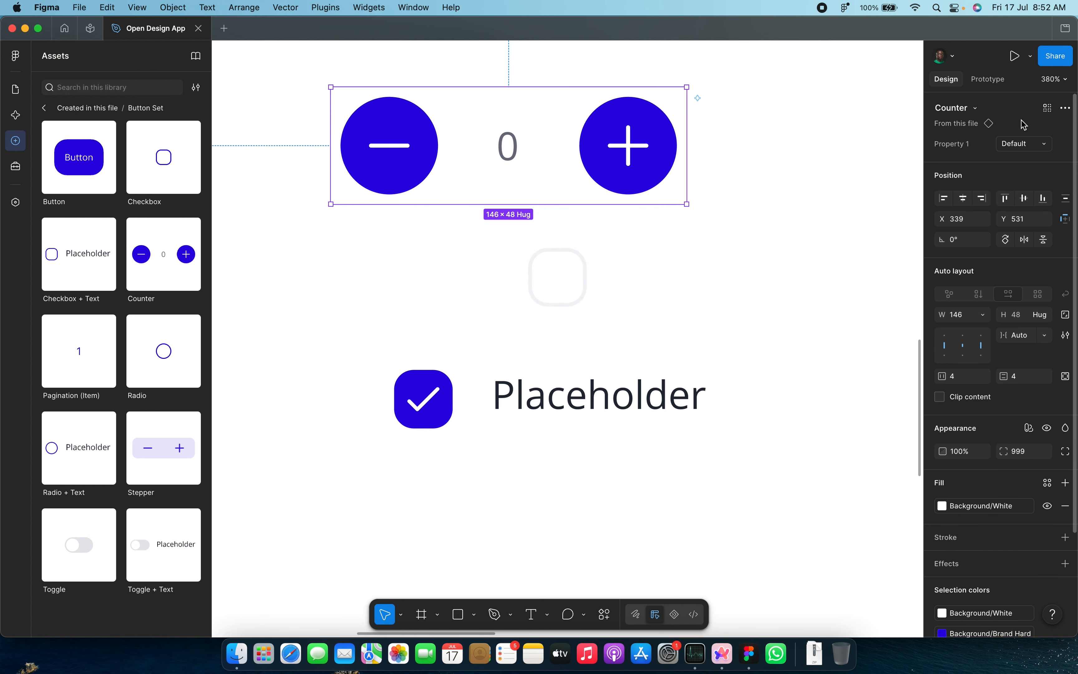
click(1042, 144)
click(1038, 171)
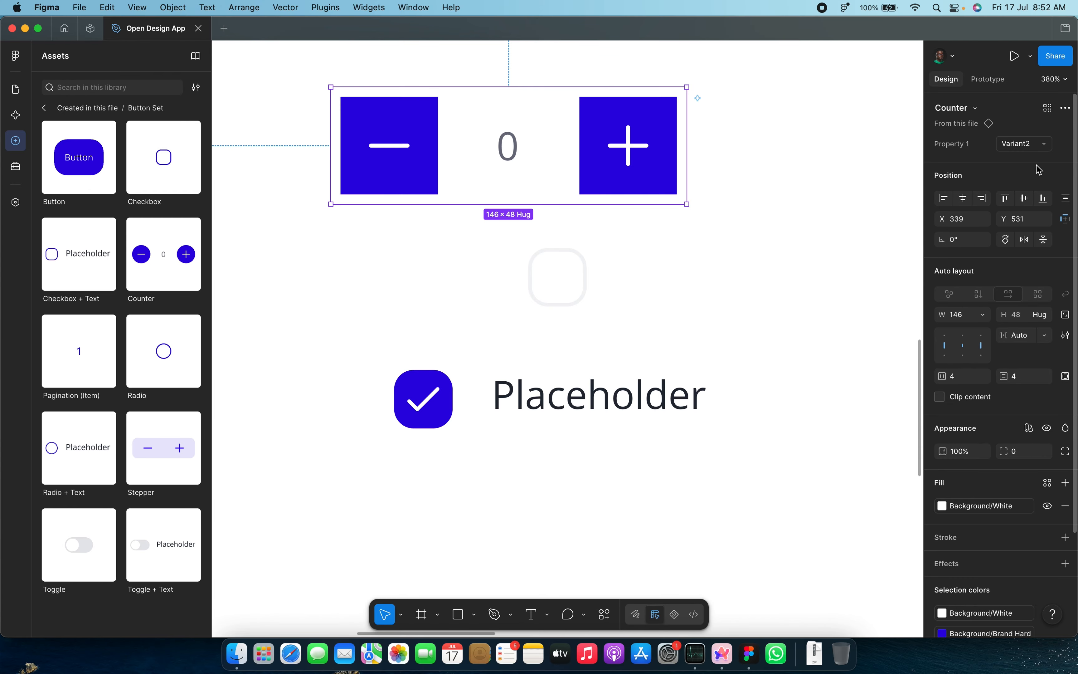
click(1049, 147)
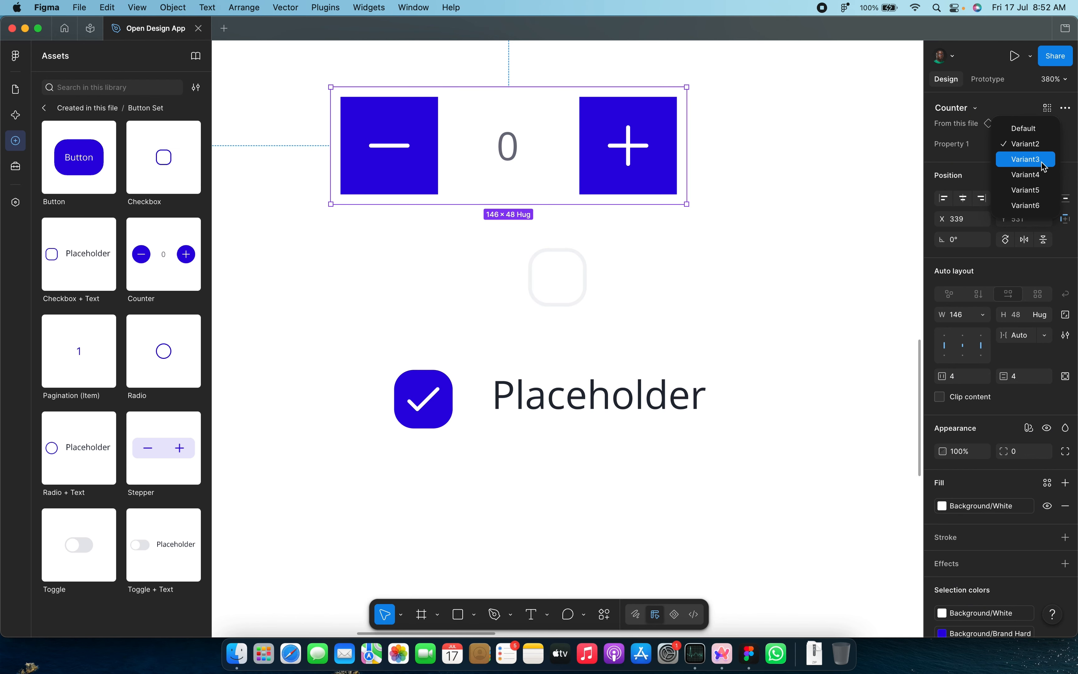
click(1041, 174)
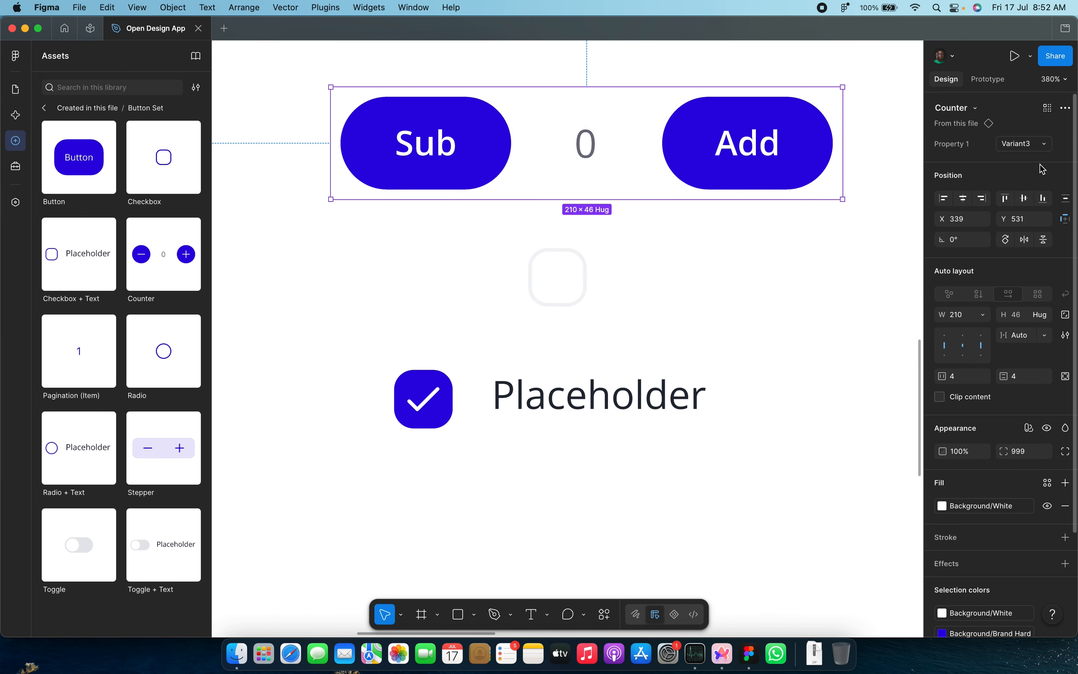
click(572, 340)
Step: Insert a Pagination (Item) below the labelled checkbox at X 374, Y 687, with Content set to Icon and State to Selected
drag(91, 358, 479, 531)
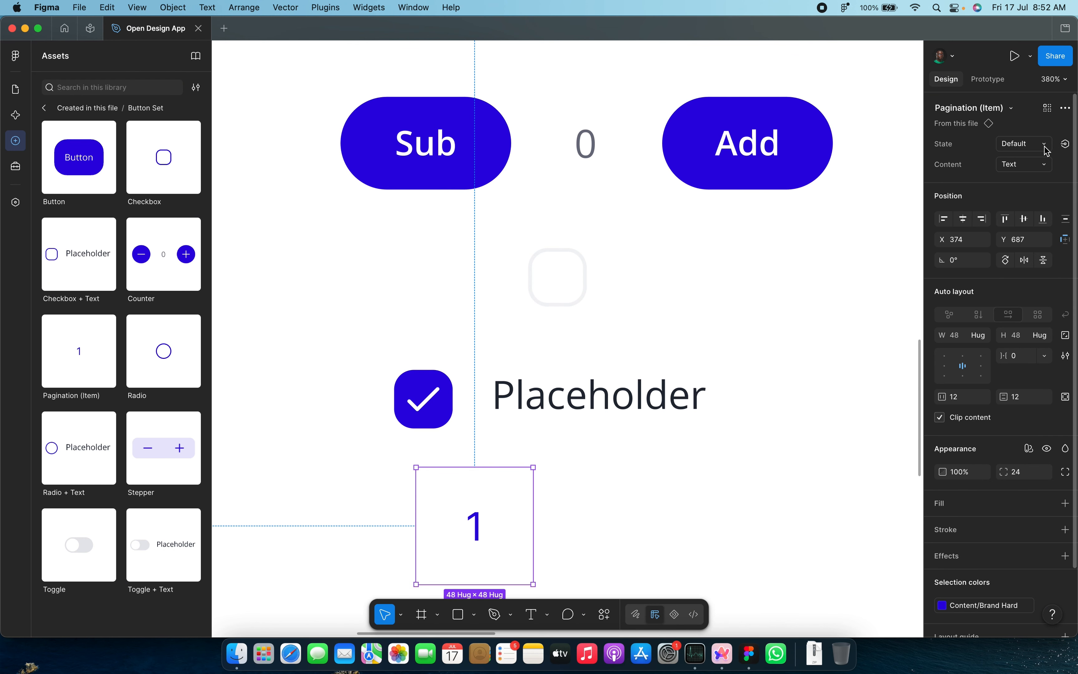
click(1034, 165)
click(1033, 150)
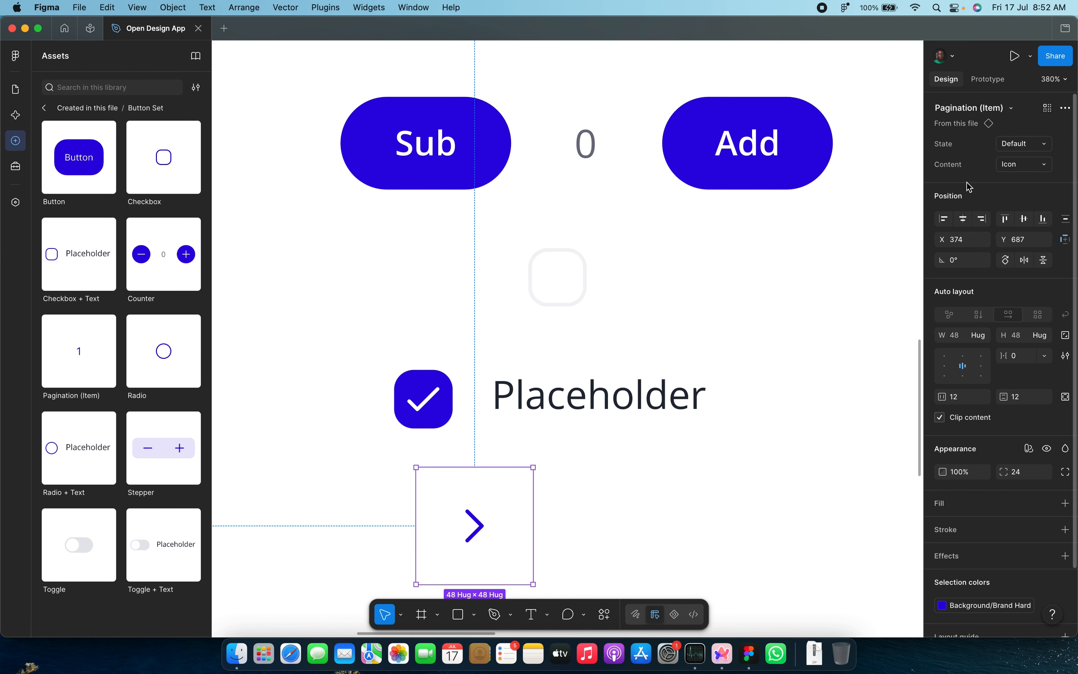
click(1025, 148)
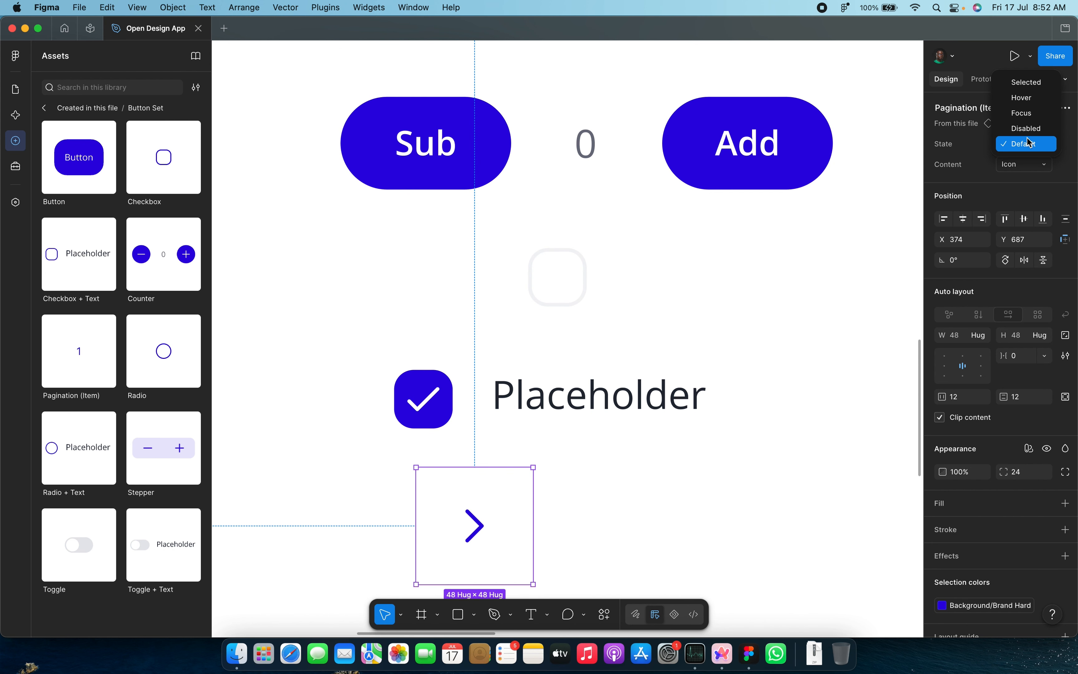
click(1019, 84)
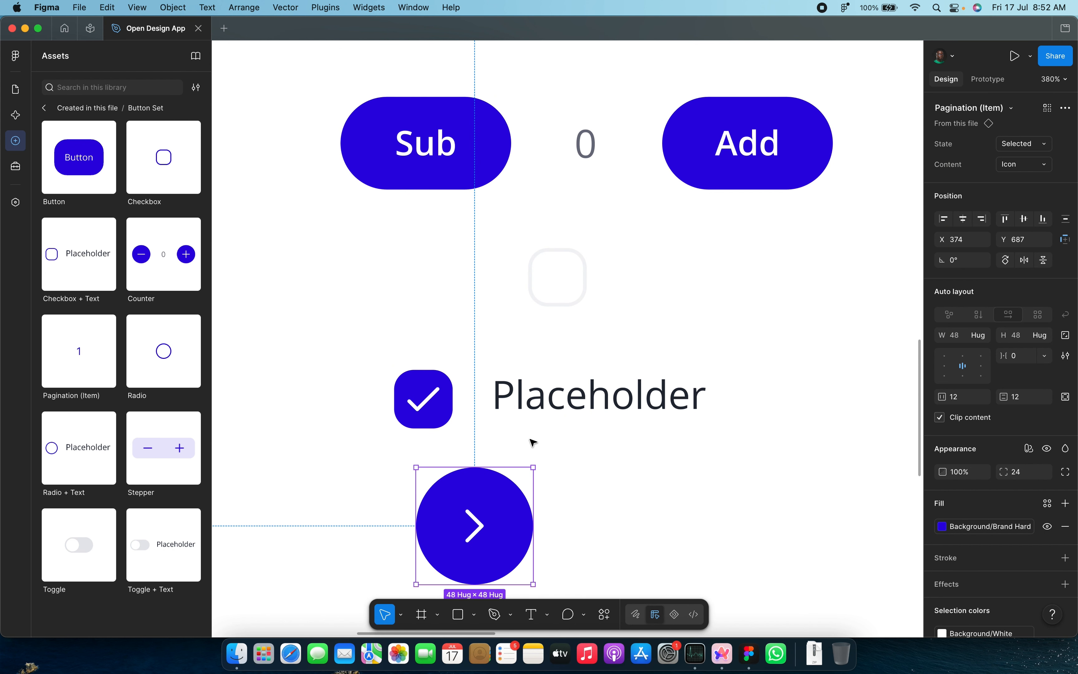
Step: Insert a Toggle from the Button Set library at X 499, Y 732, and try its Position property on and off
scroll(531, 440, down, 5)
scroll(531, 441, down, 2)
scroll(530, 440, down, 3)
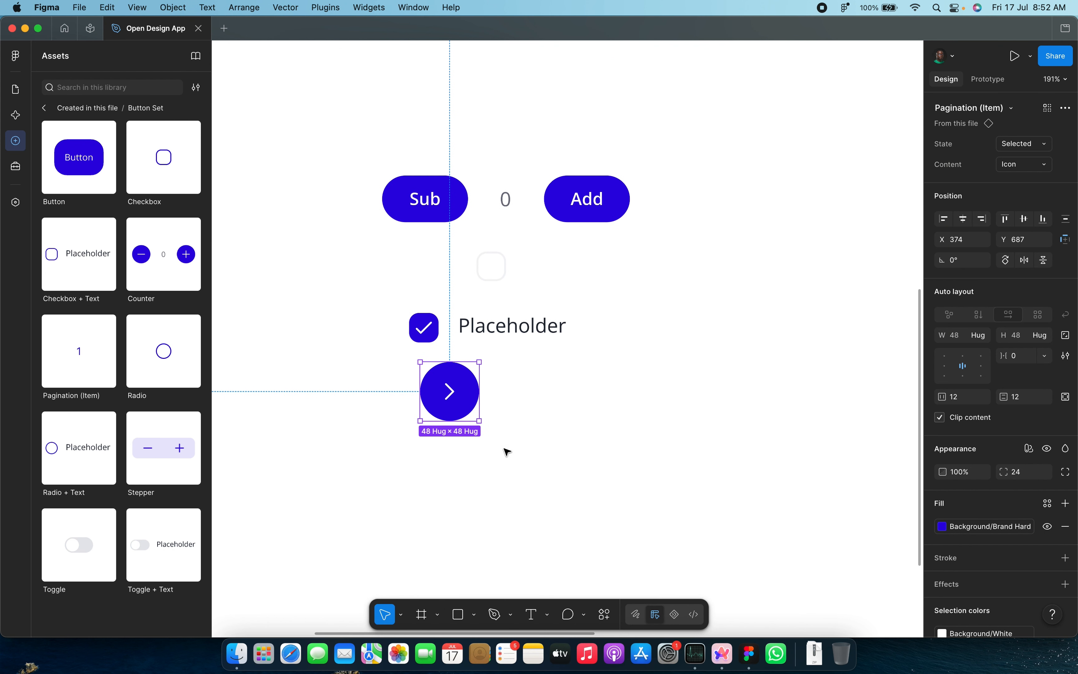
click(364, 620)
drag(364, 619, 641, 443)
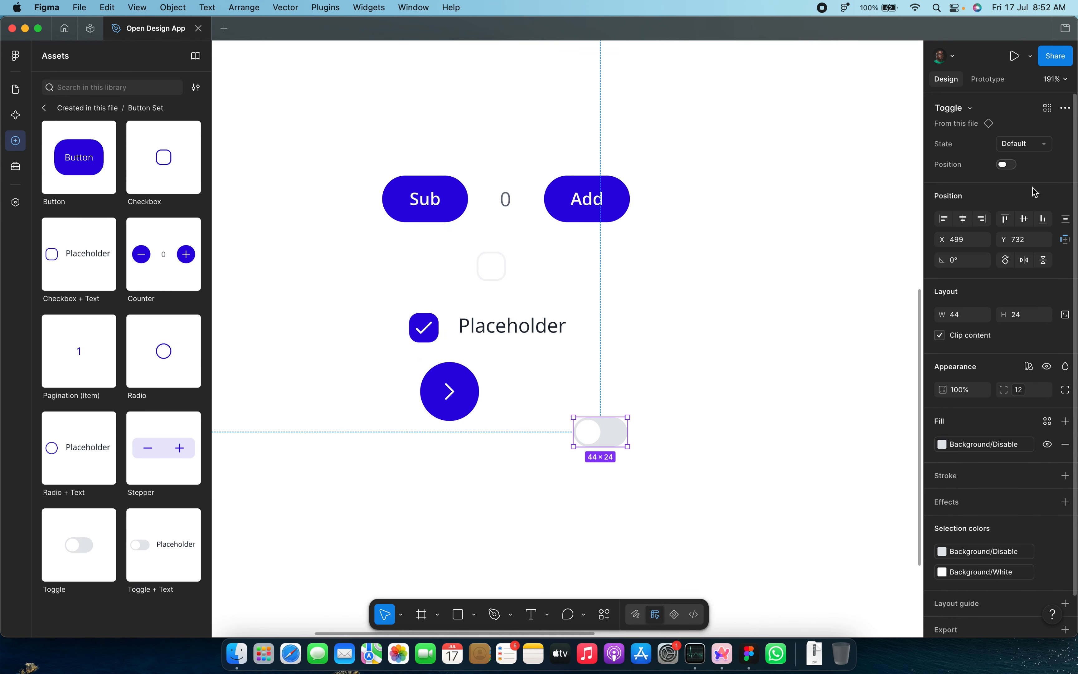
click(1006, 165)
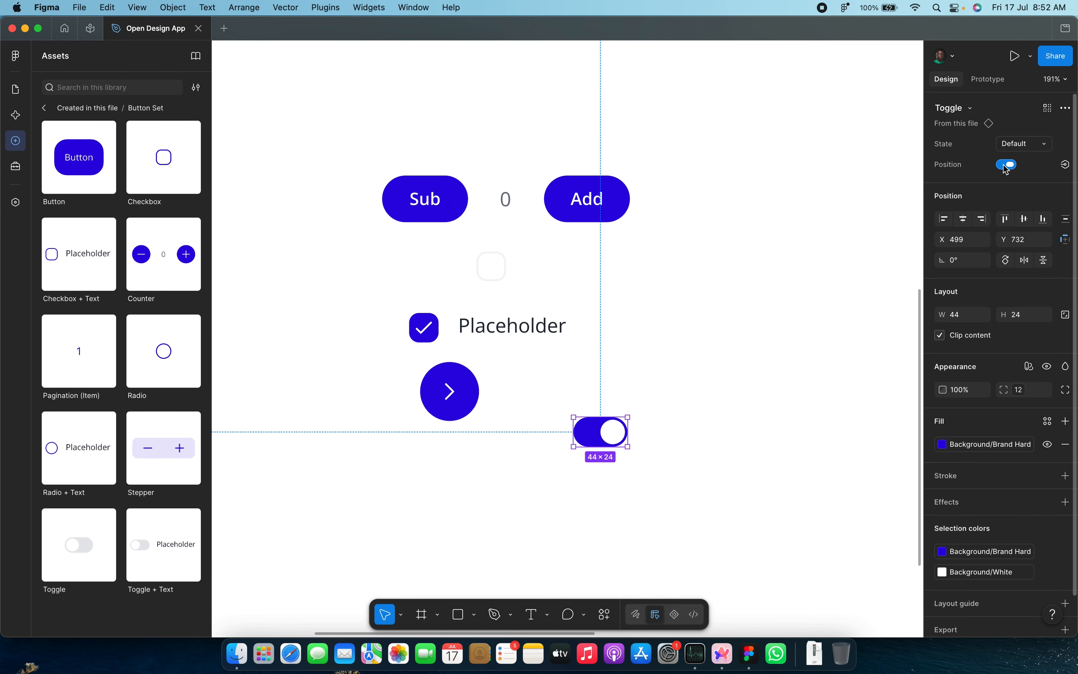
click(1006, 165)
Step: Try the toggle's Focus state, set its State property to Hover, and deselect it
click(1041, 144)
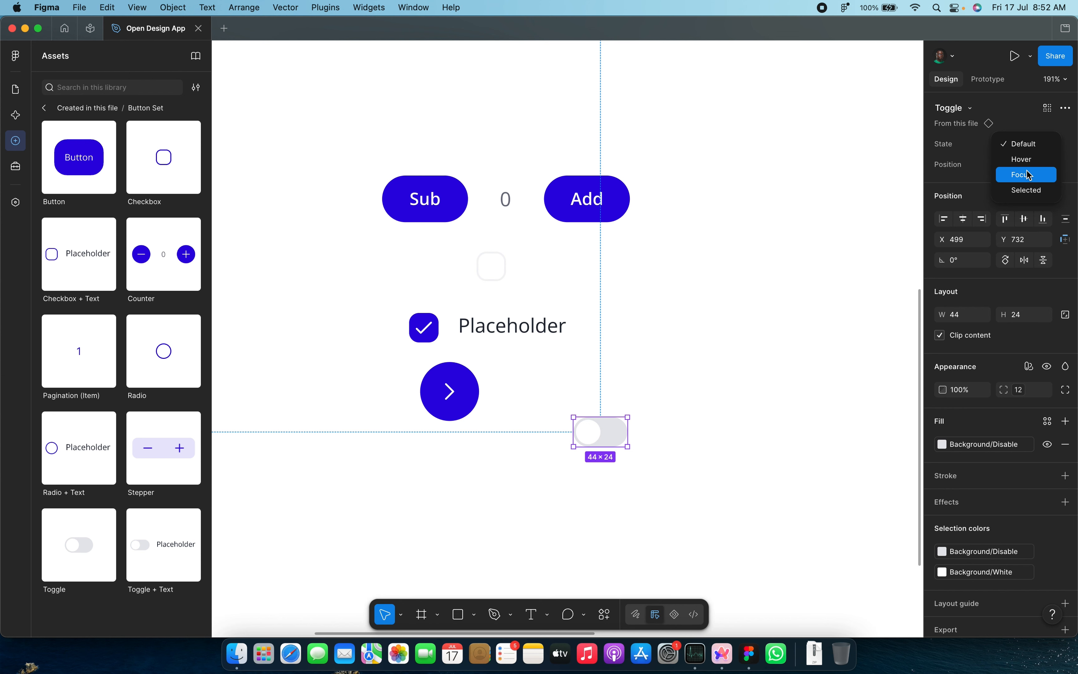
click(1029, 175)
click(1038, 149)
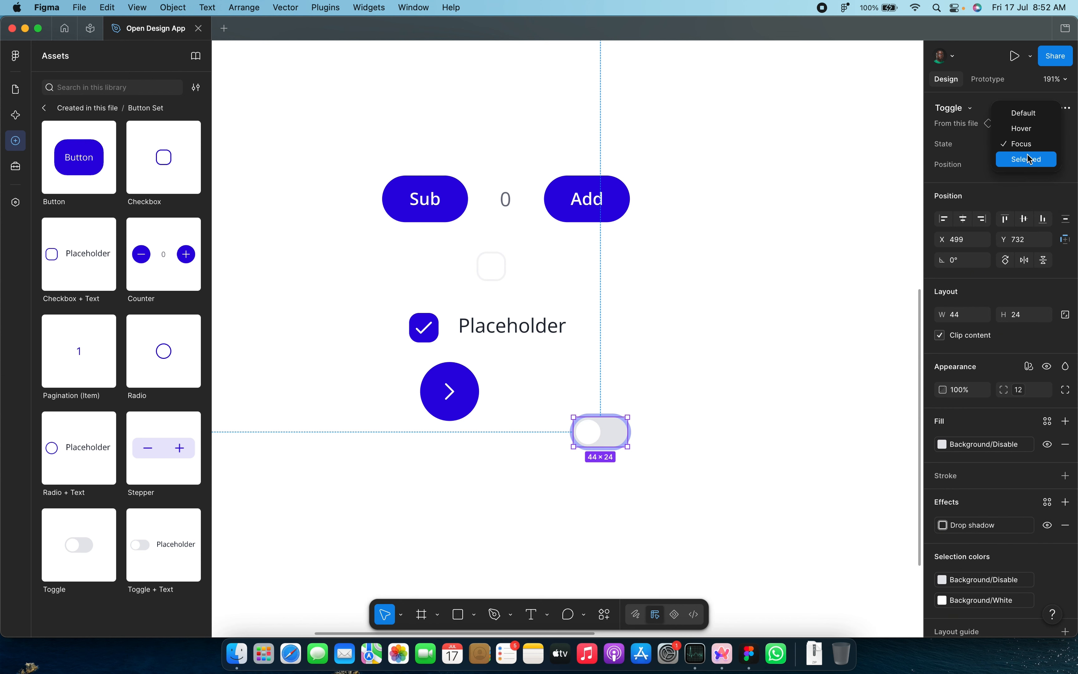
click(1022, 130)
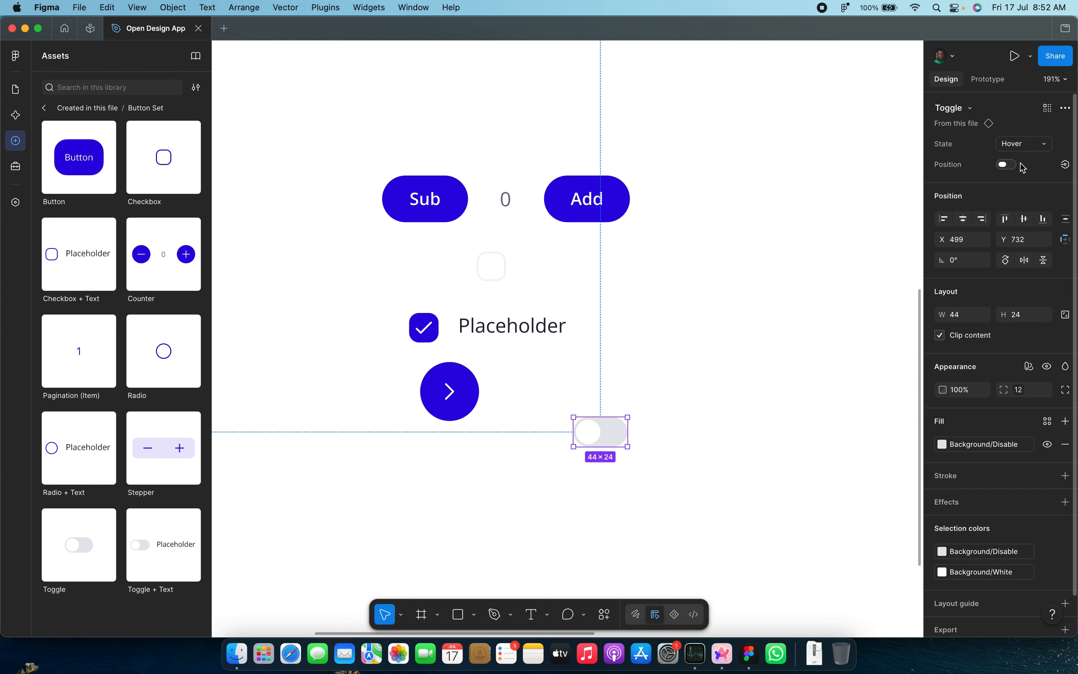
click(1025, 144)
key(Escape)
key(Escape)
Step: Insert a Card (Vertical) from the Components library beside the small controls at X 736, Y 437
click(45, 108)
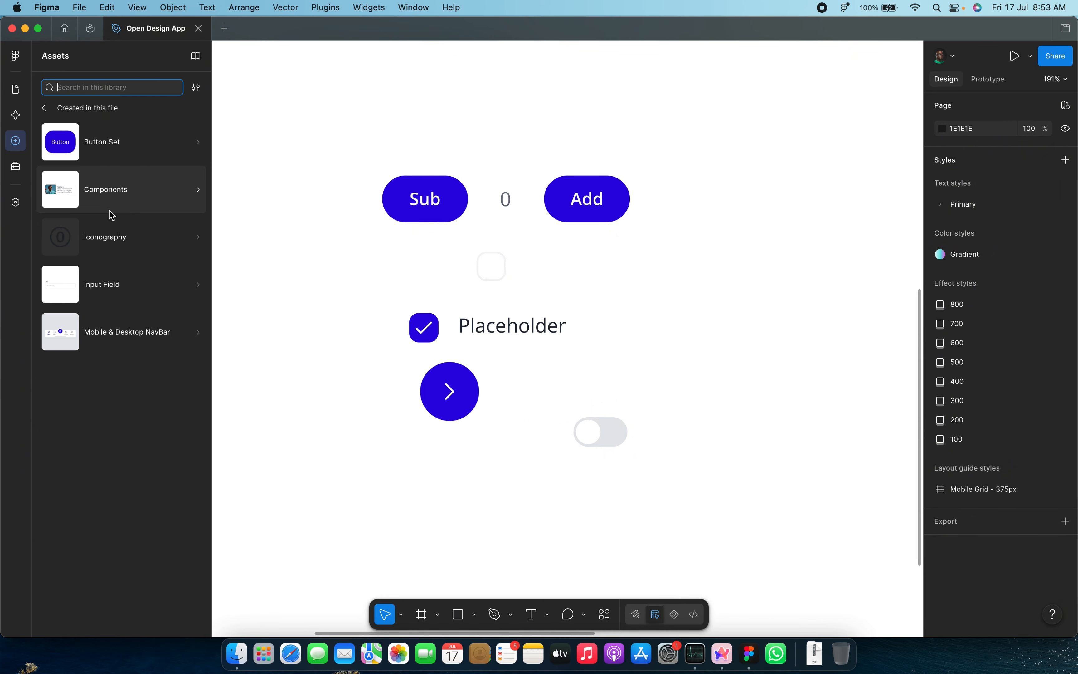
click(133, 150)
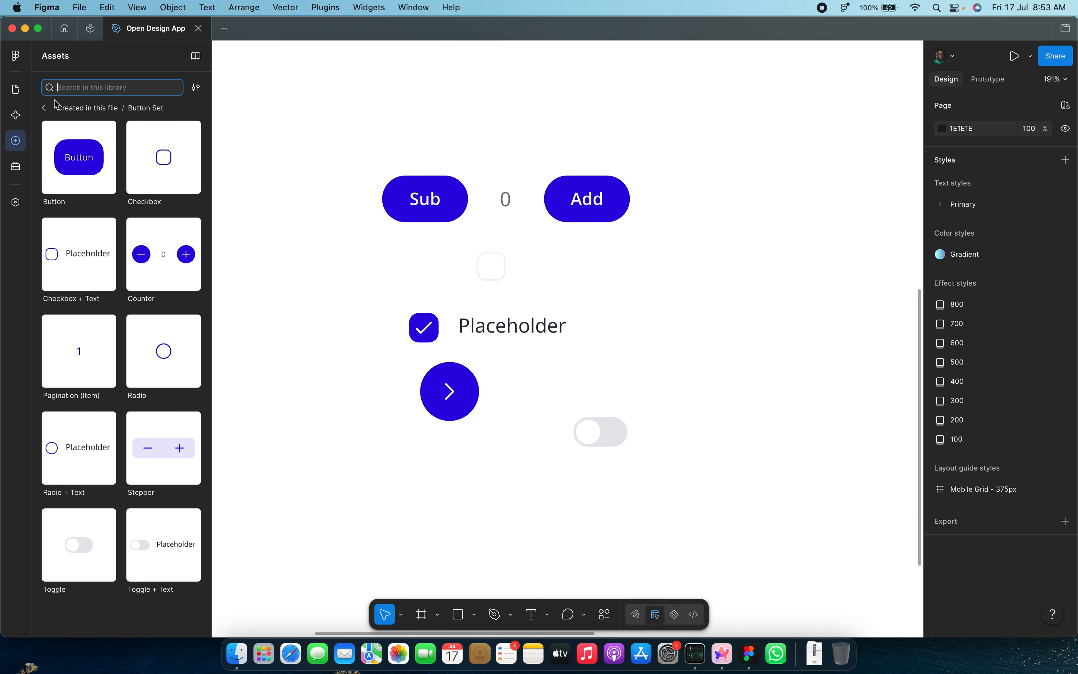
click(45, 108)
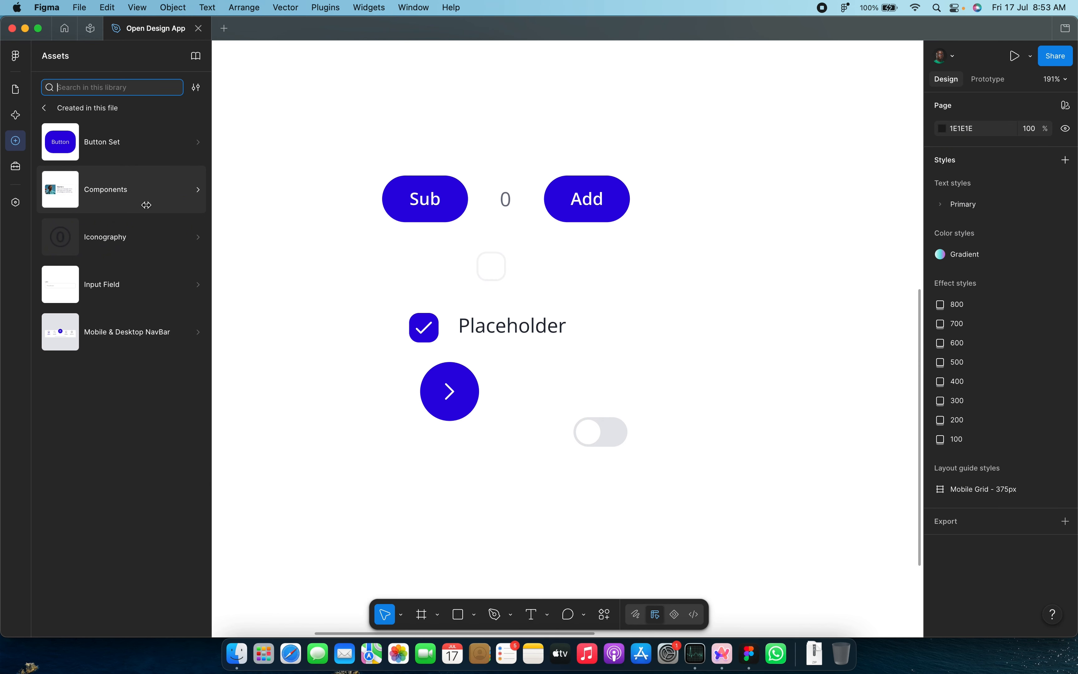
click(201, 189)
drag(150, 160, 801, 282)
scroll(802, 281, down, 3)
scroll(802, 281, right, 4)
scroll(802, 281, right, 1)
drag(658, 237, 693, 261)
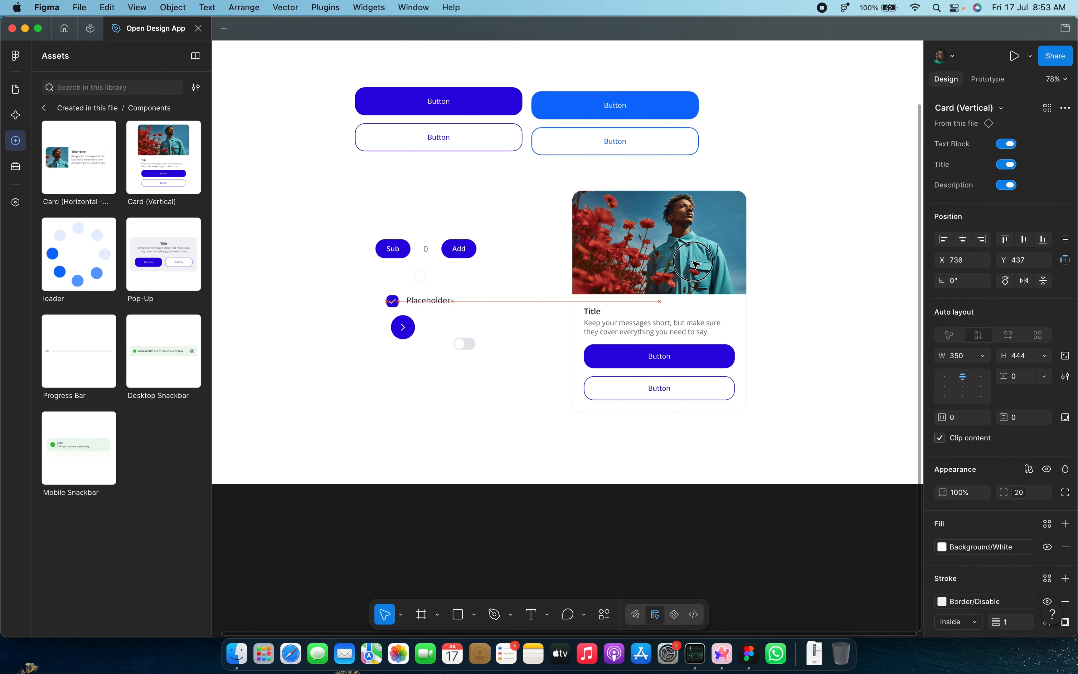
Step: Try switching the vertical card's Text Block, Title and Description properties off and back on, one at a time
click(1008, 144)
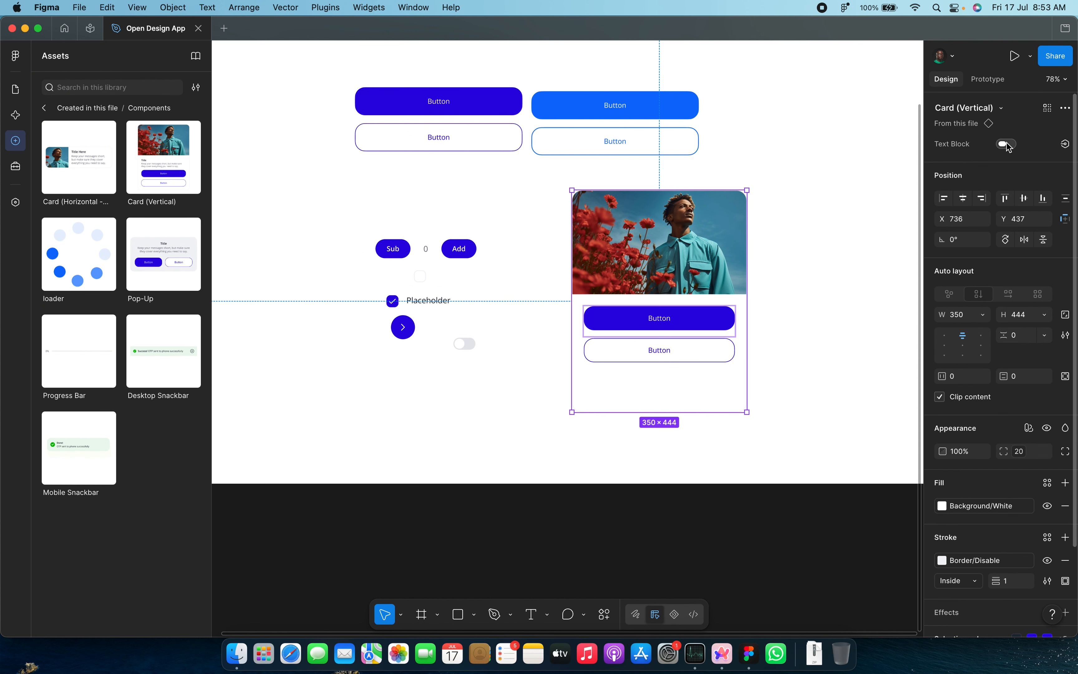
click(1007, 145)
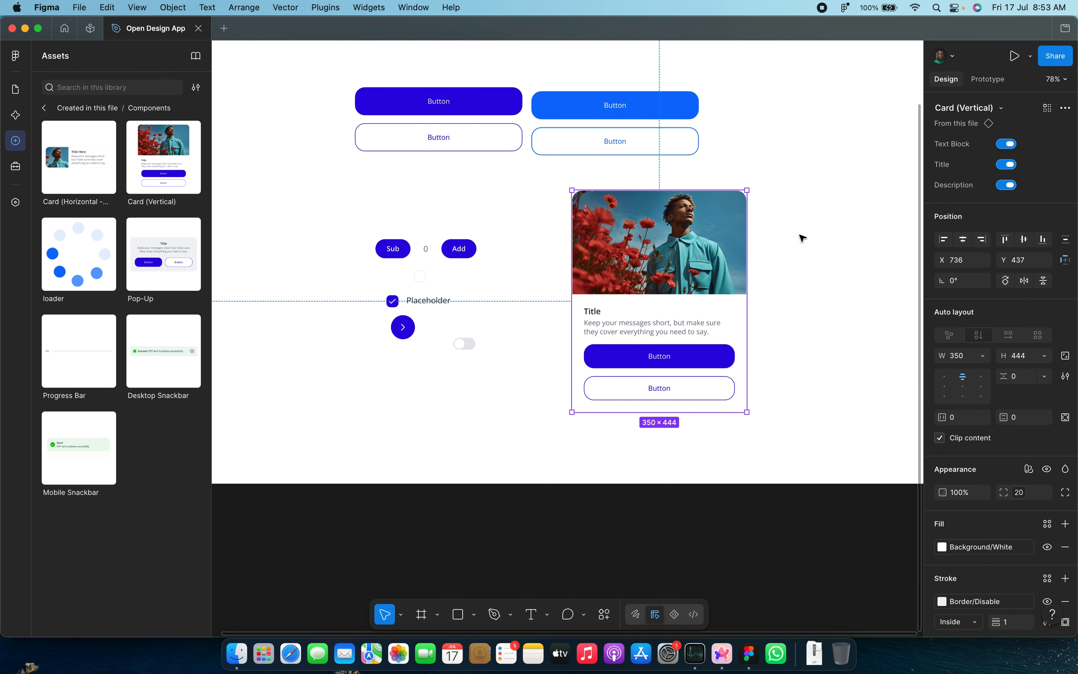
click(1010, 165)
click(1010, 165)
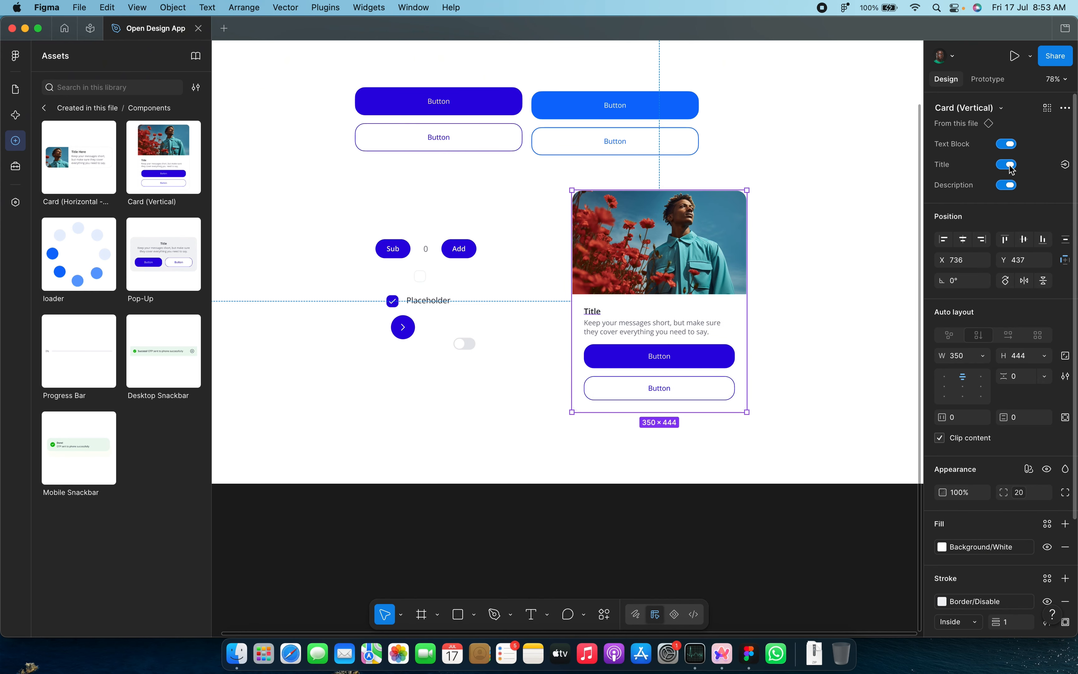
click(1012, 186)
click(1011, 186)
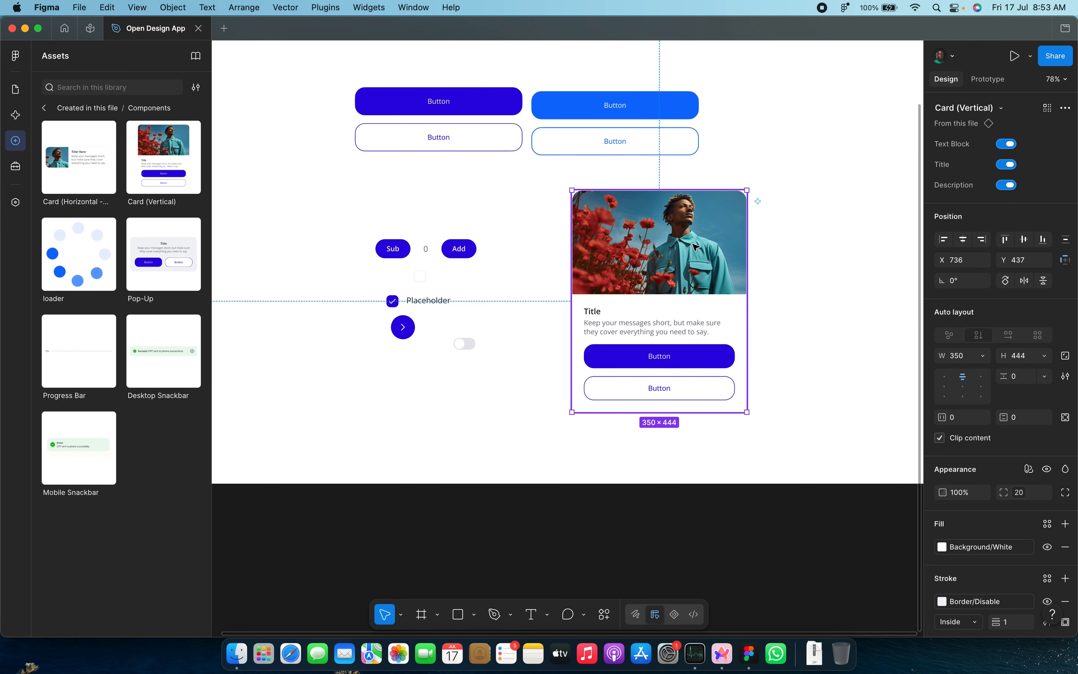
Step: Insert a loader from the Components library beside the vertical card at X 1170, Y 424
scroll(776, 256, right, 5)
drag(81, 229, 675, 178)
scroll(675, 178, up, 5)
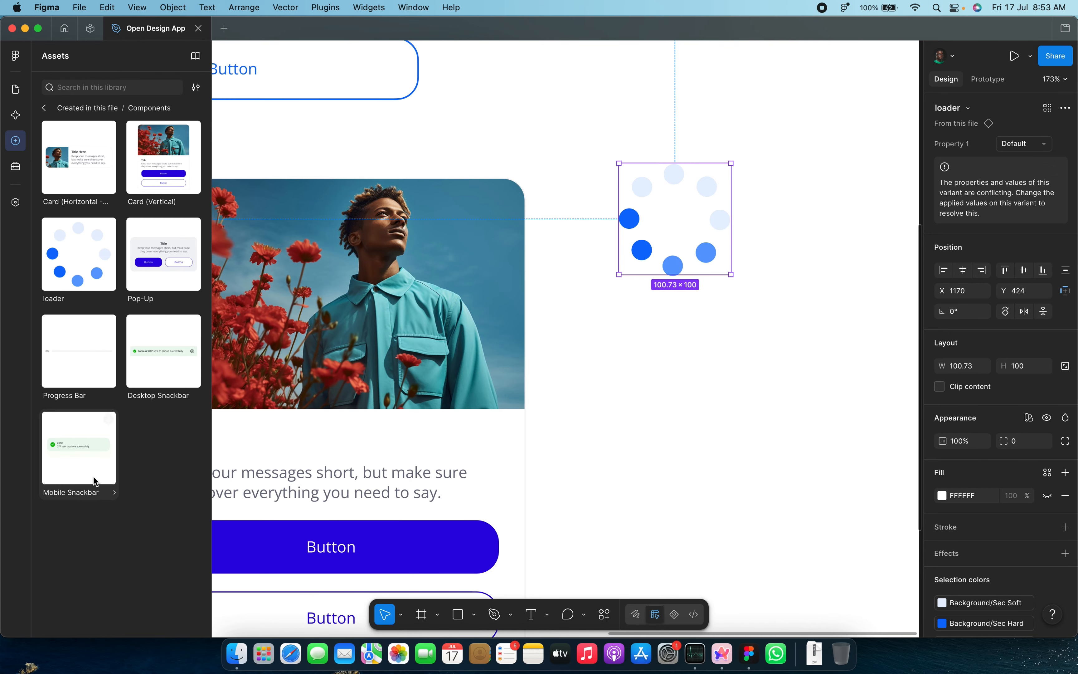
Step: Insert a Mobile Snackbar from the Components library below the loader at X 1116, Y 574 and set its Property 1 to Failed
drag(77, 472, 740, 354)
scroll(739, 351, right, 3)
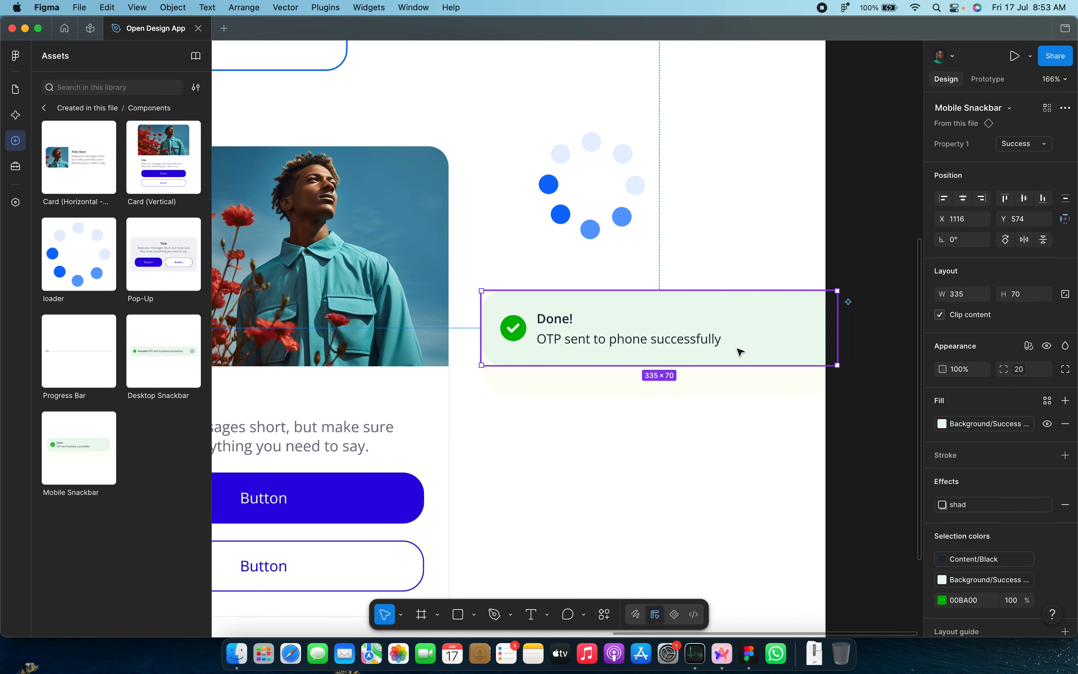
click(1050, 145)
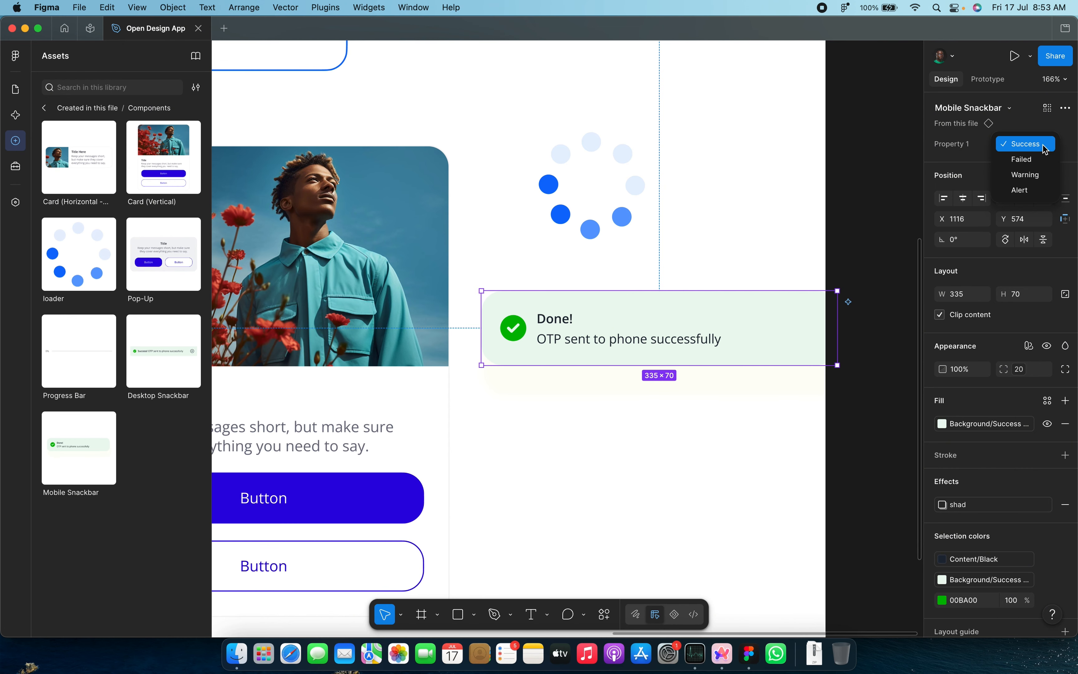
click(1030, 157)
Step: Widen the Desktop - 1 frame to 2288 and move it to about X 56, Y -43
scroll(776, 270, down, 10)
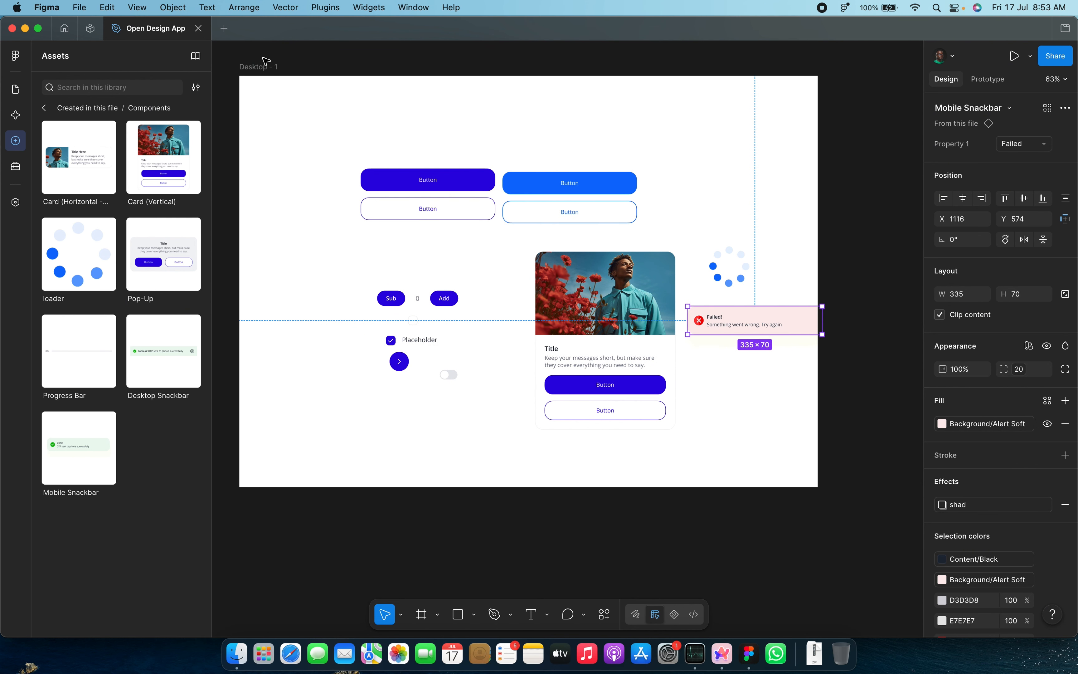
click(266, 66)
drag(819, 230, 898, 268)
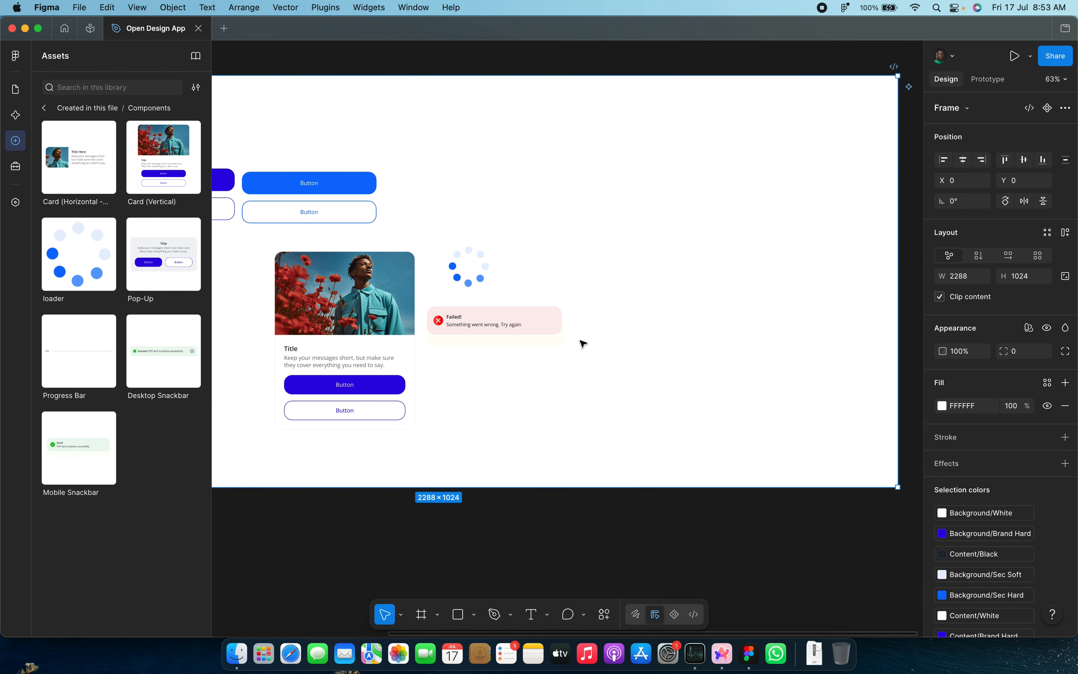
drag(528, 325, 550, 307)
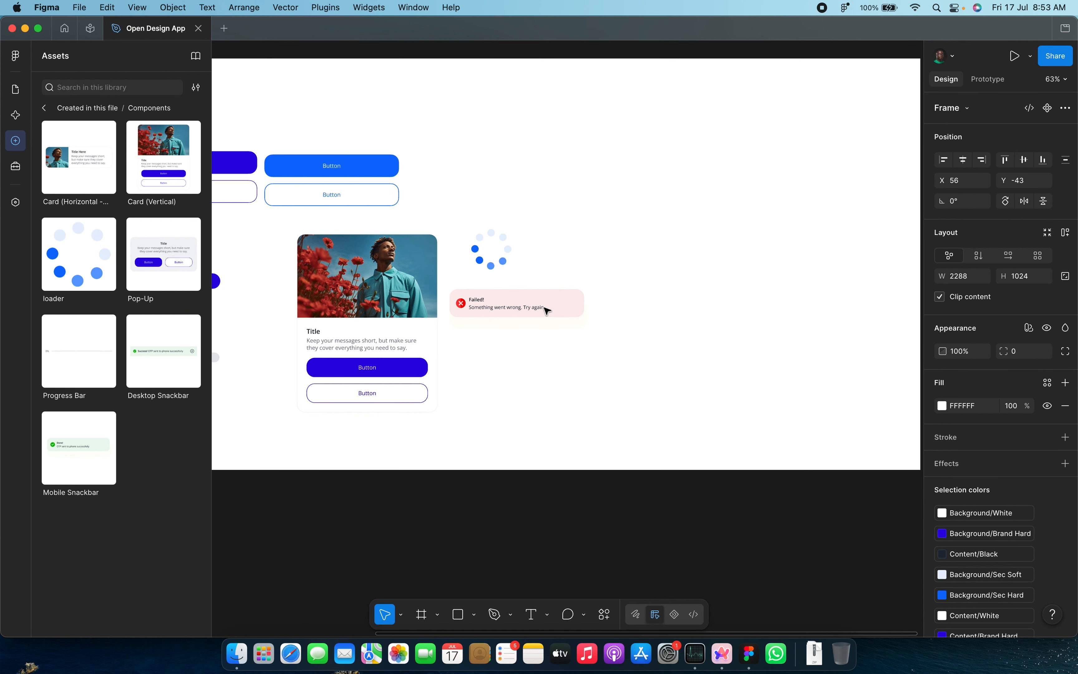
Step: Try the Warning and Alert variants of the mobile snackbar
scroll(498, 289, up, 5)
click(585, 320)
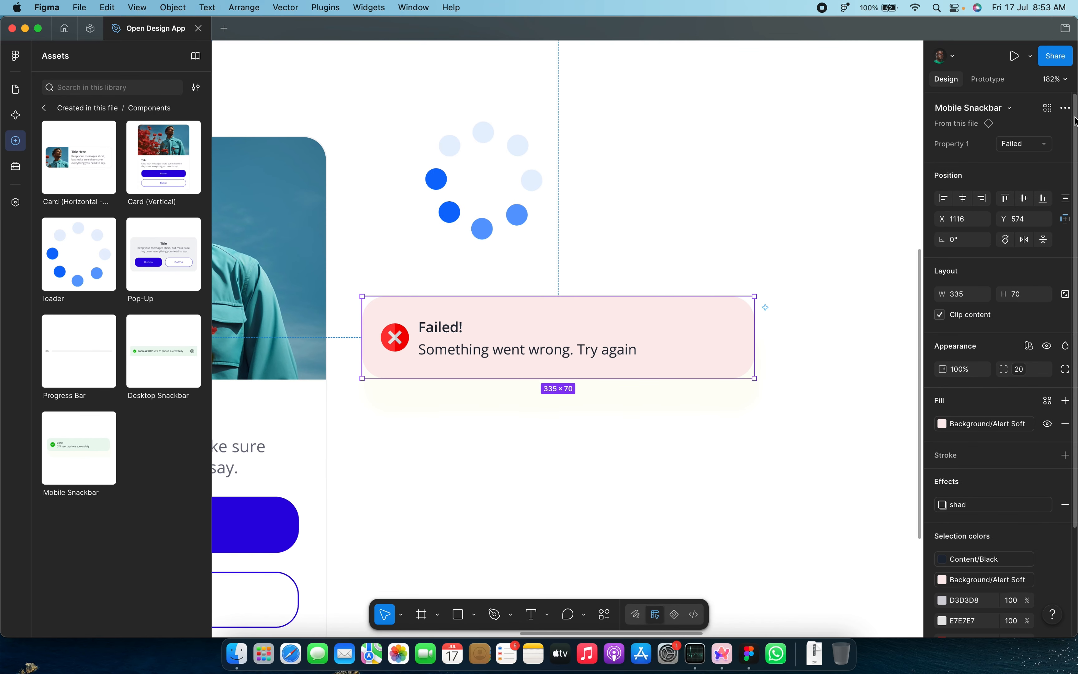
click(1045, 149)
click(1044, 150)
click(1044, 151)
click(1040, 158)
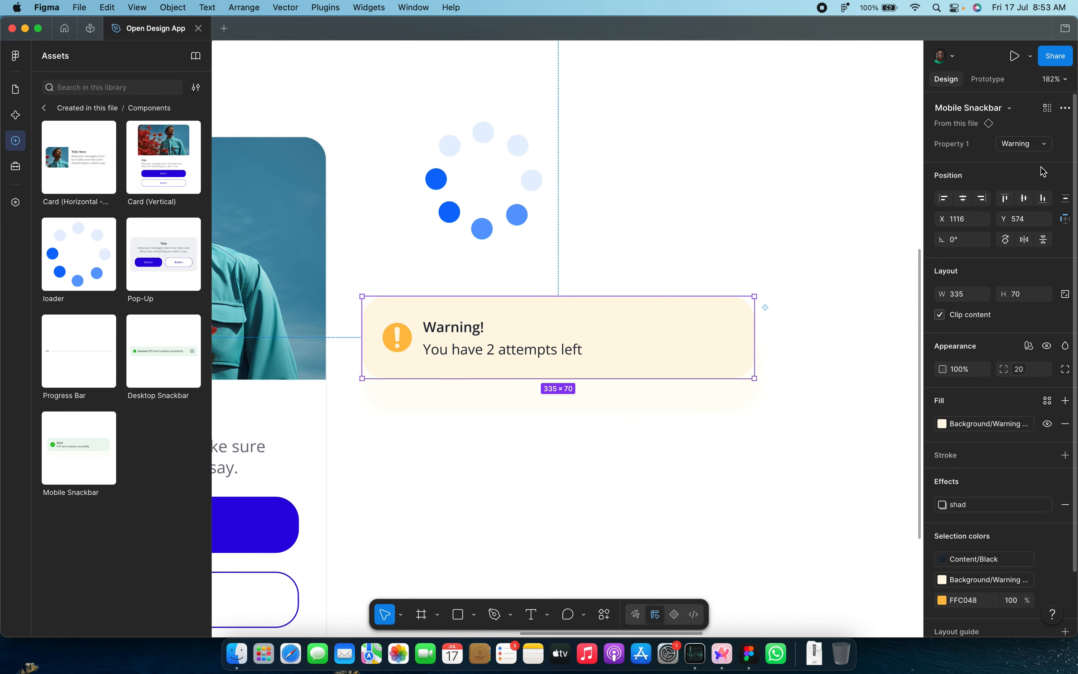
click(1045, 145)
click(1043, 158)
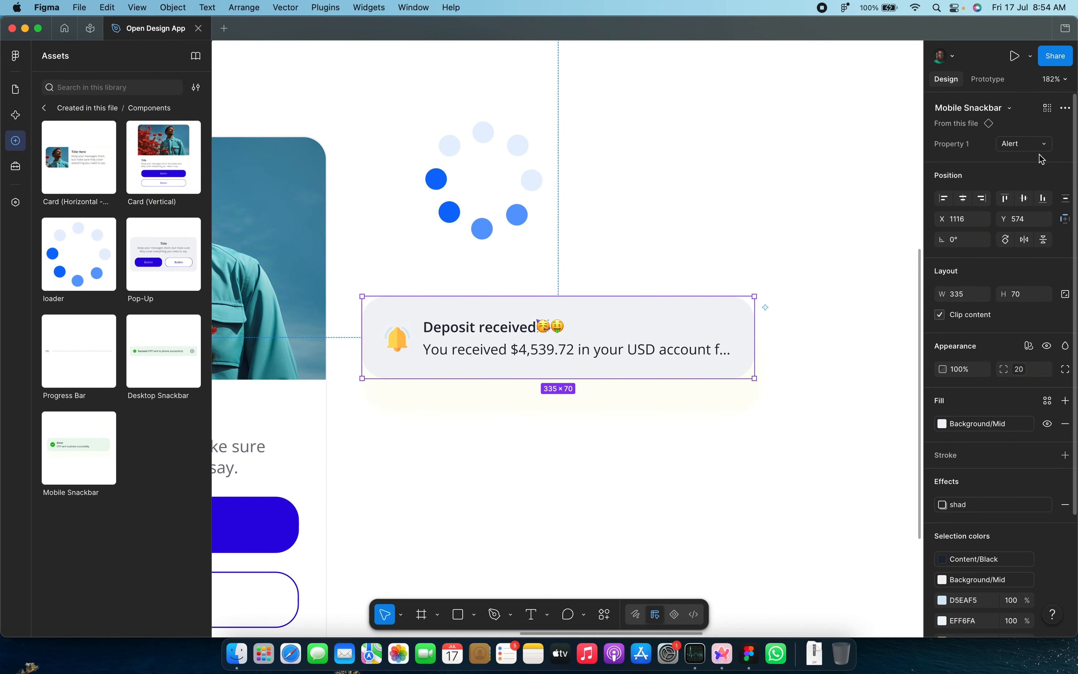
Step: Try the mobile snackbar's Failed variant again, and set its Property 1 to Success
click(1043, 146)
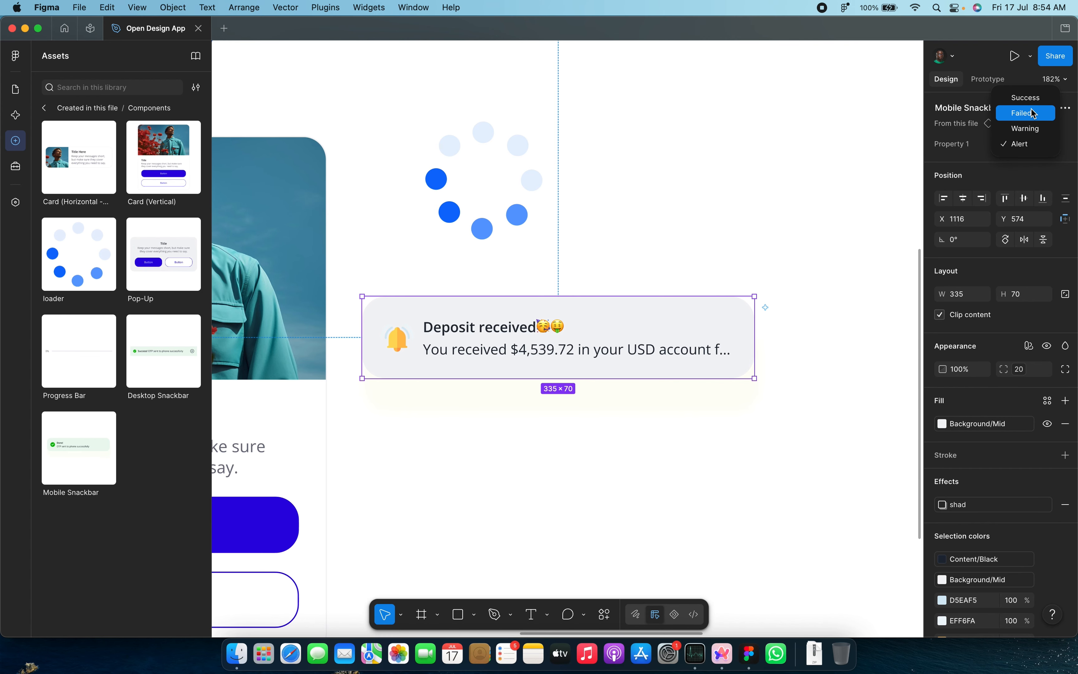
click(1031, 110)
click(1037, 150)
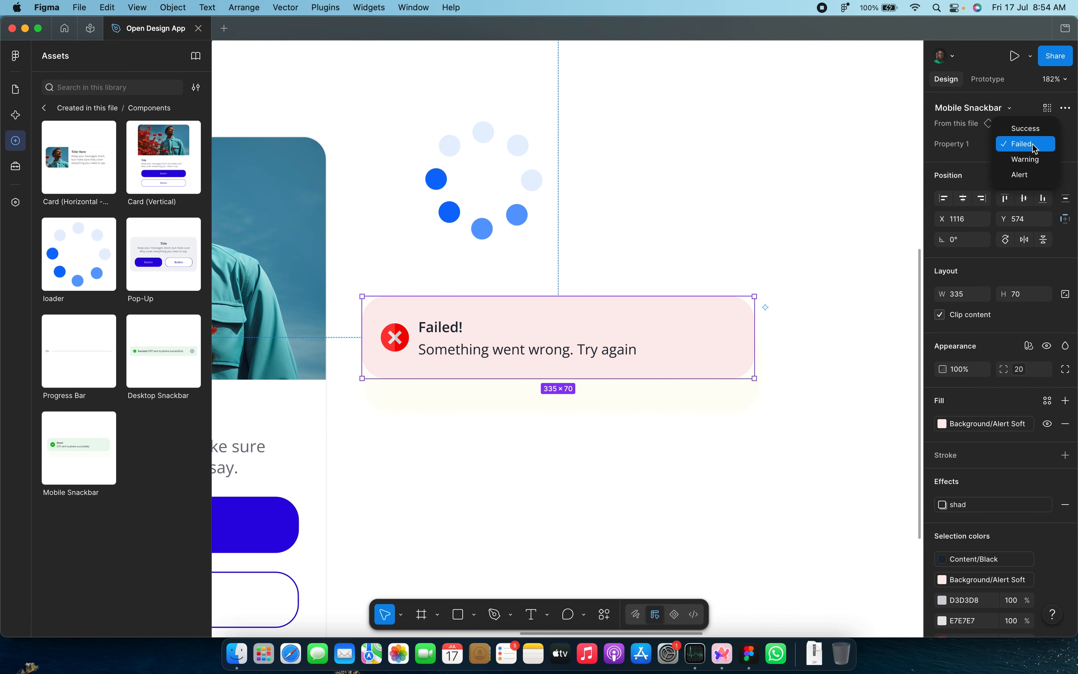
click(1018, 127)
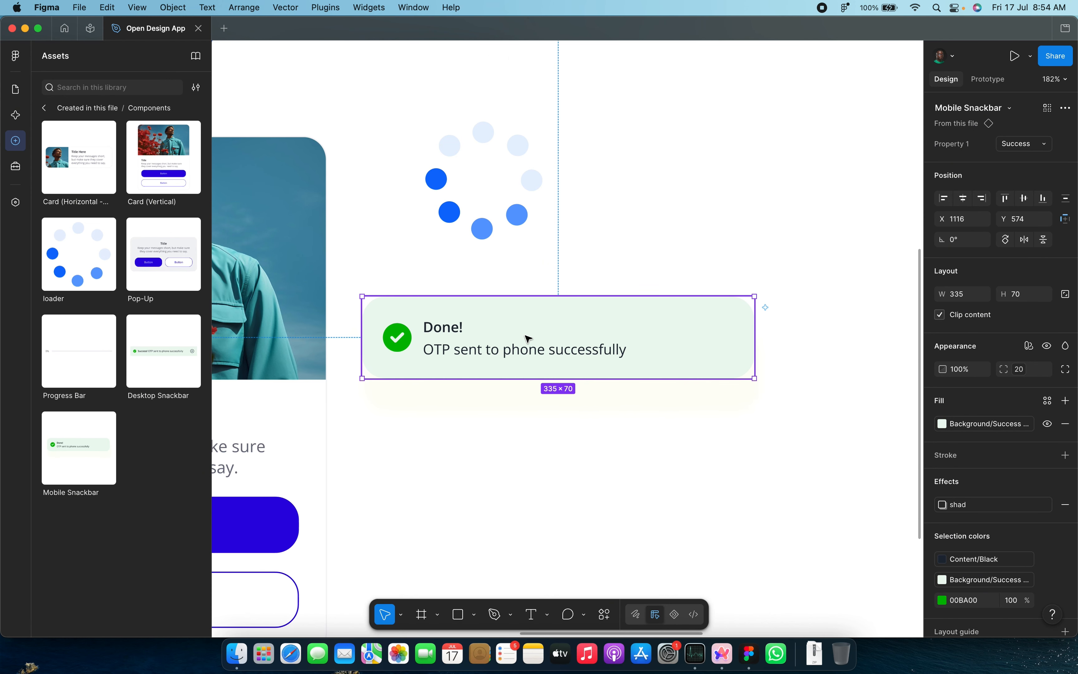
Step: Replace the message under the mobile snackbar's Done! heading with "Changes completed"
double_click(504, 350)
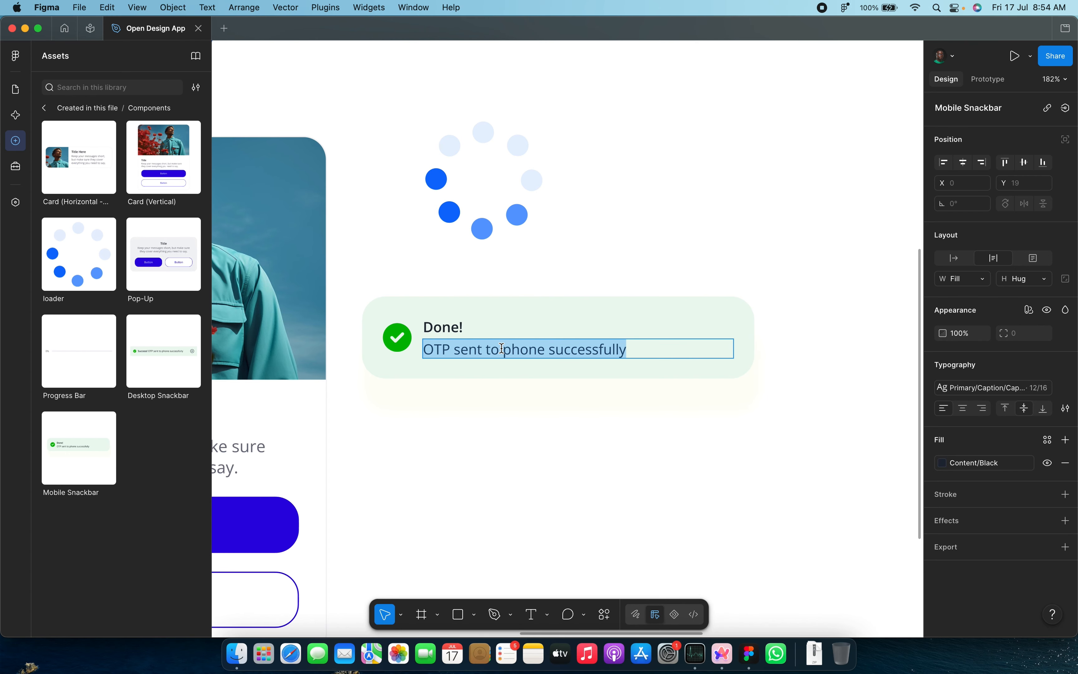
text(Changes completed)
key(Escape)
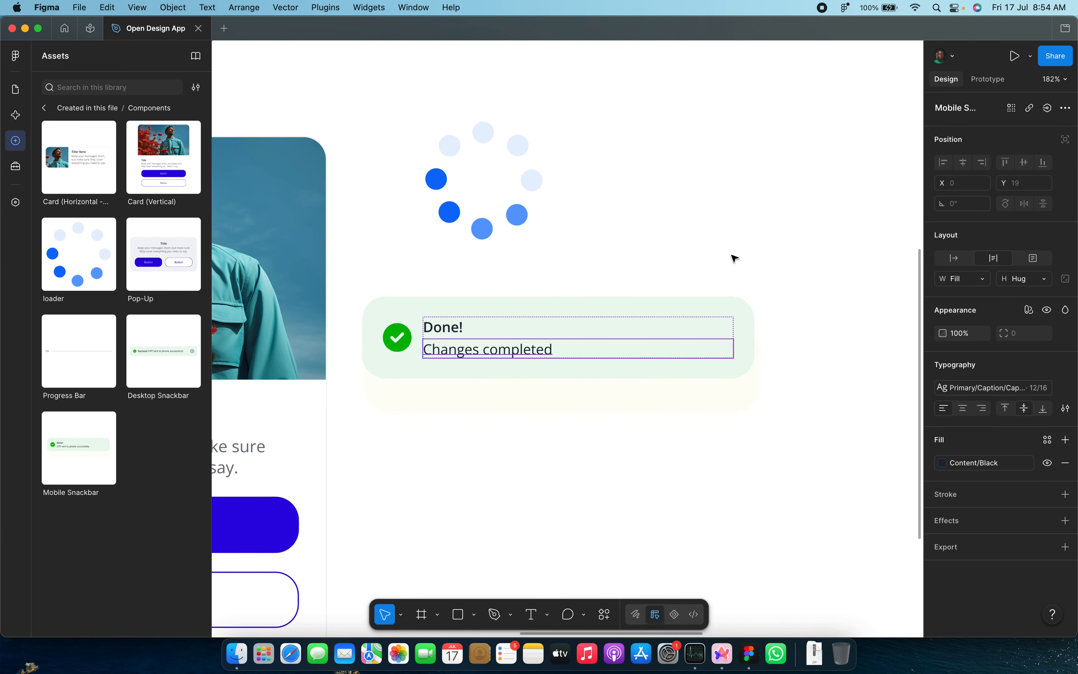
Step: Insert a Desktop Snackbar from the Components library in the empty area beside the loader at X 1442, Y 329
scroll(735, 258, down, 6)
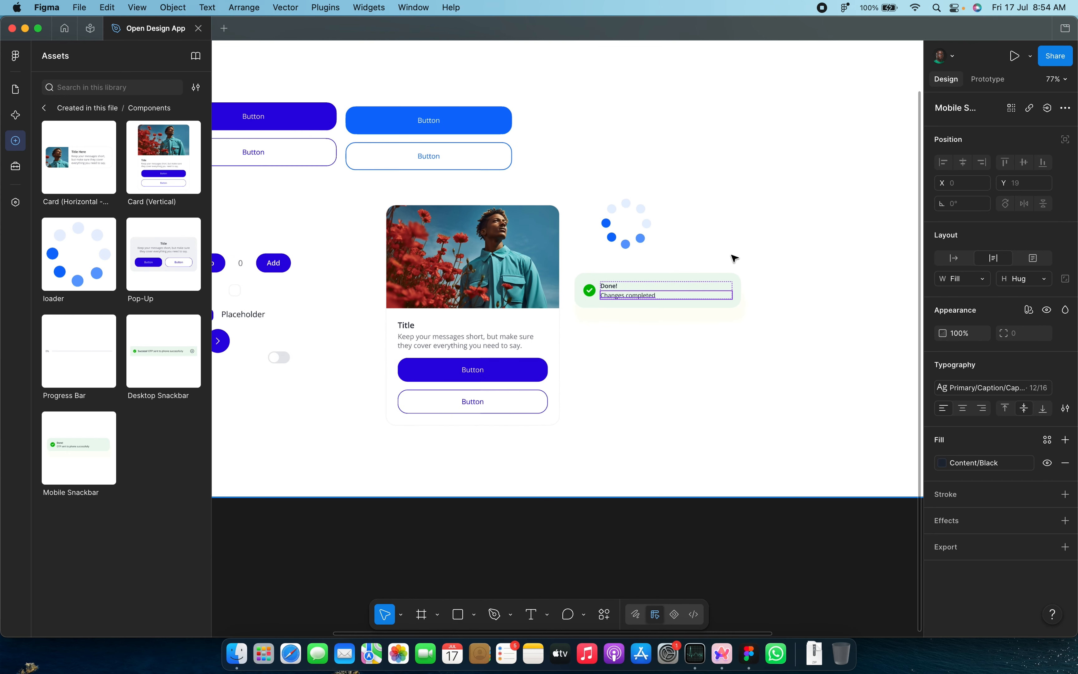
scroll(734, 259, up, 4)
scroll(735, 259, right, 10)
scroll(735, 258, up, 6)
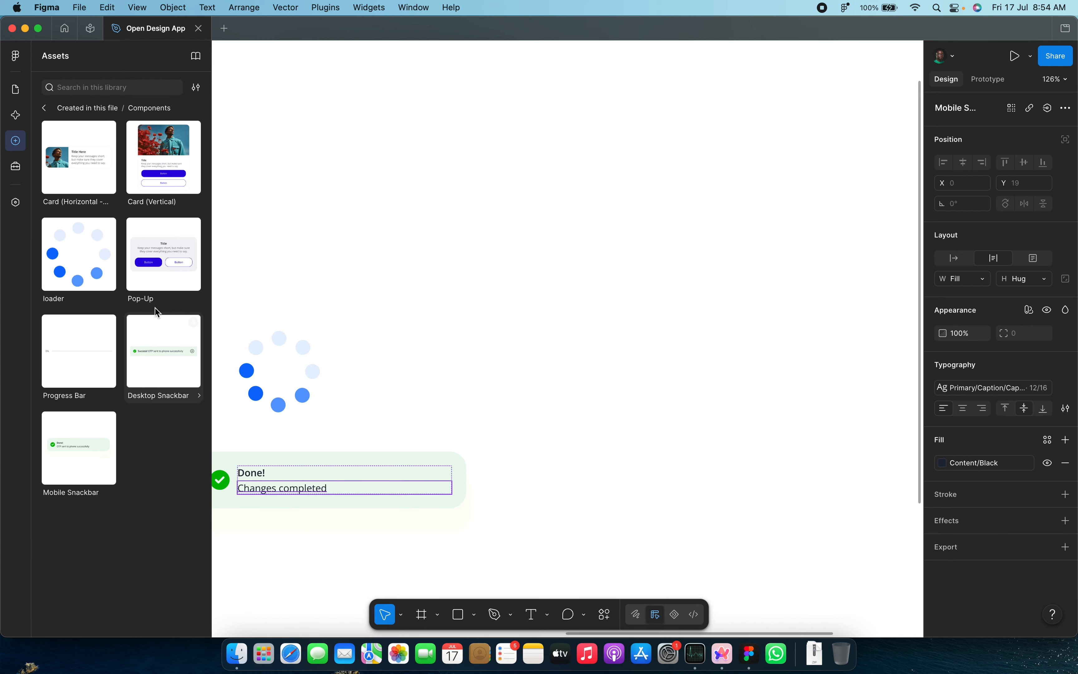
drag(168, 369, 633, 356)
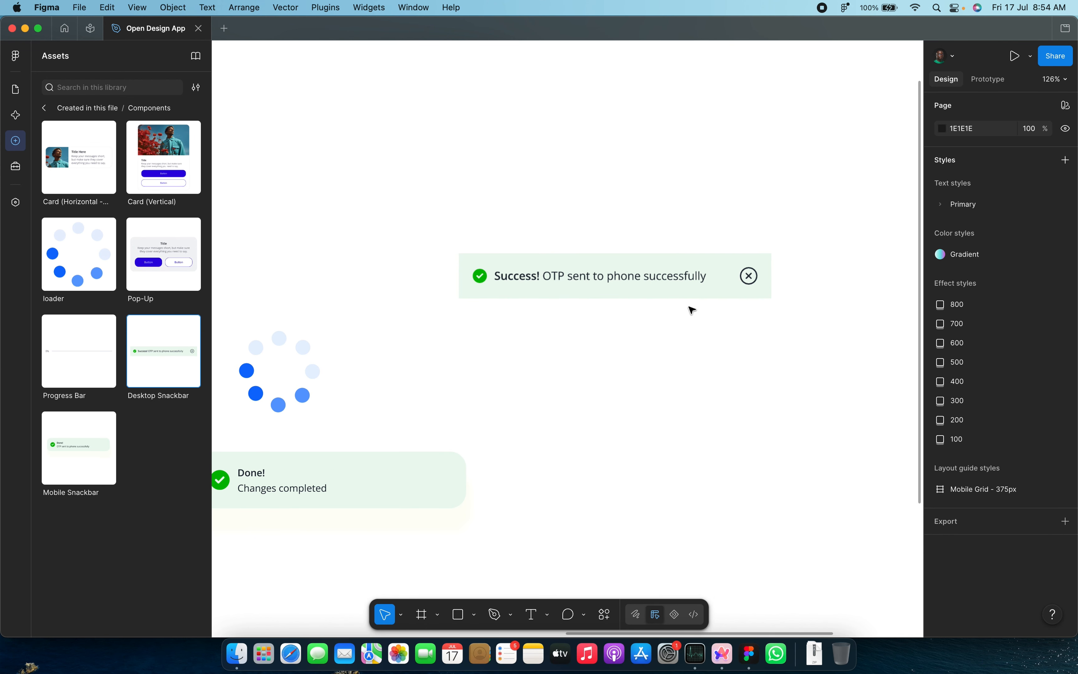
Step: Try the desktop snackbar's Variant2, and set its Property 1 to Variant3
scroll(673, 284, up, 5)
click(1025, 143)
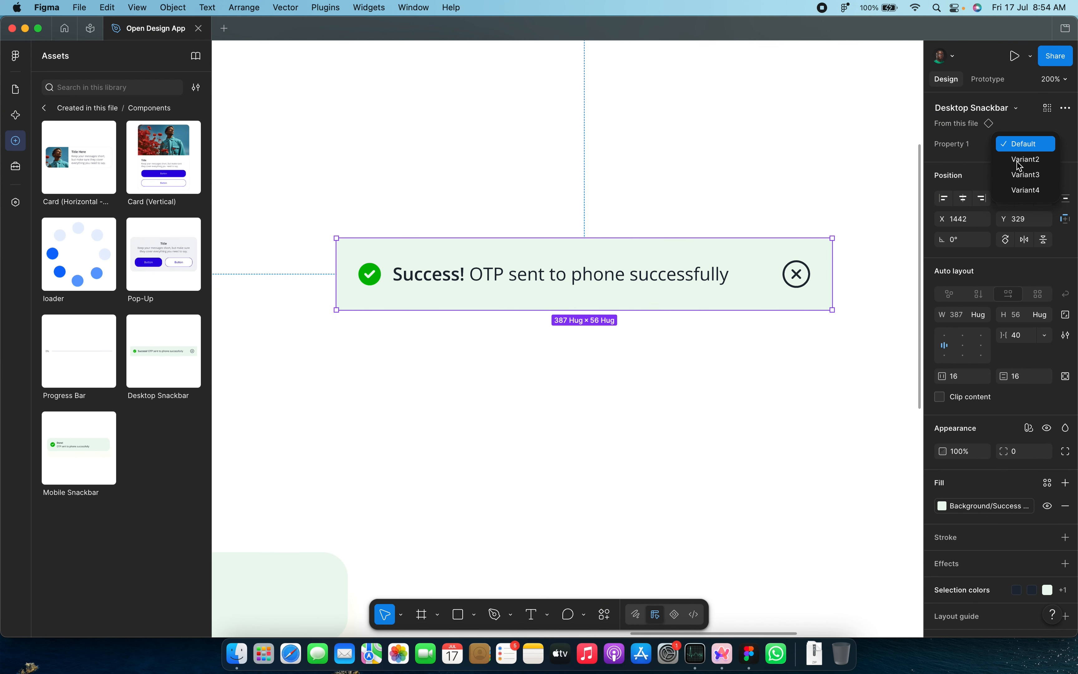
click(1021, 166)
click(1026, 144)
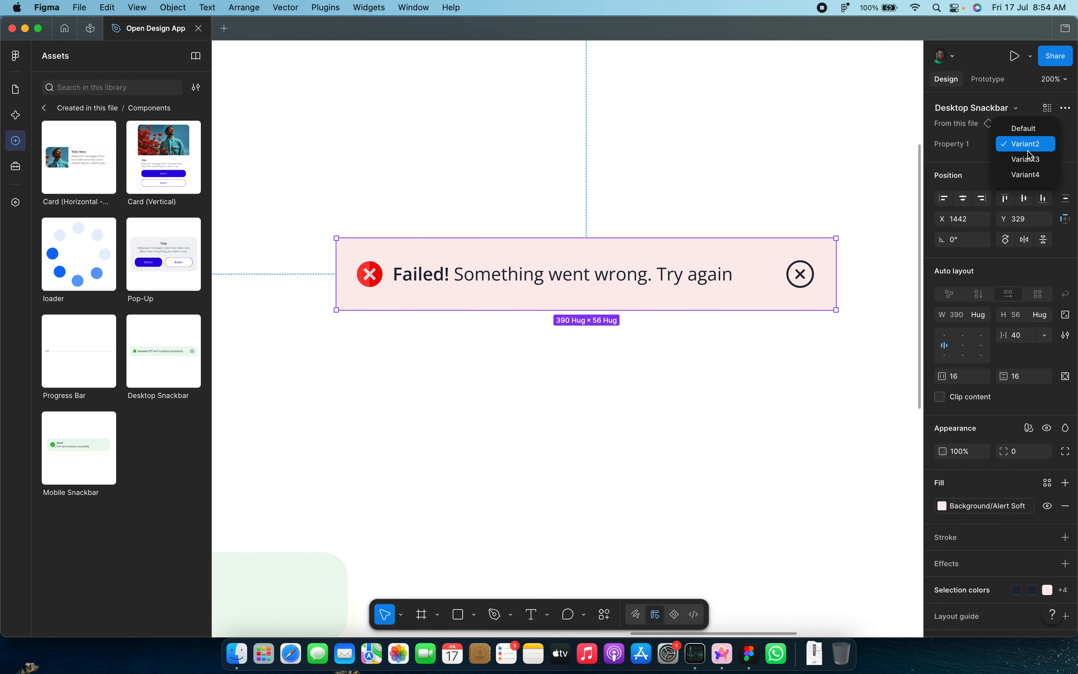
click(1028, 163)
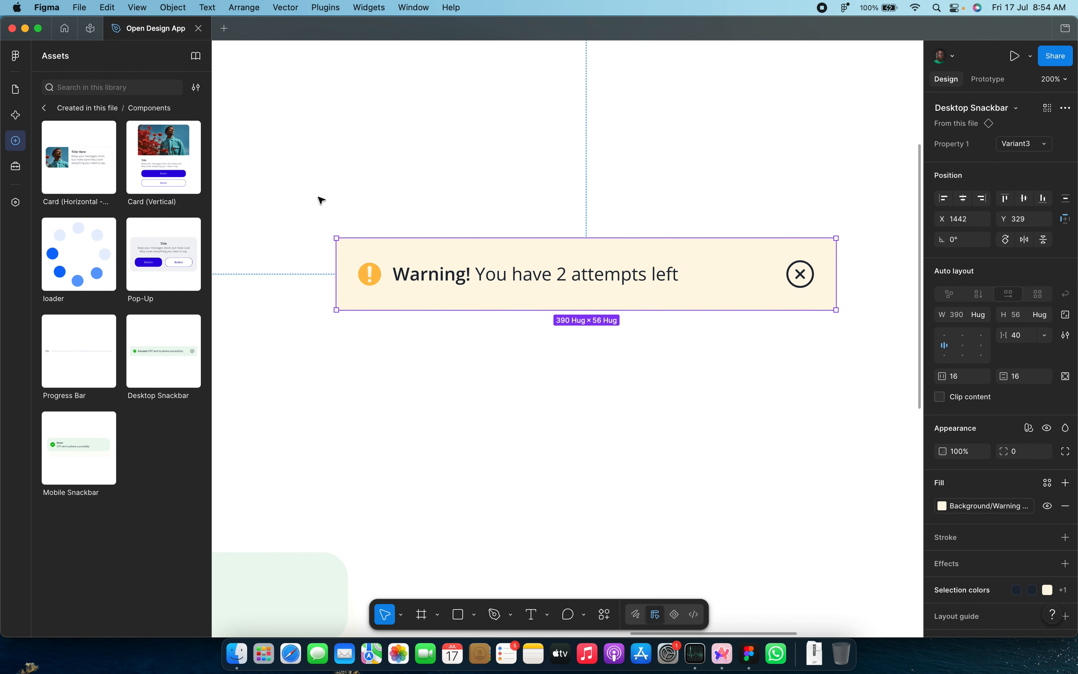
Step: Insert the 0-circle icon from the Iconography library below the desktop snackbar at X 1548, Y 433
click(44, 108)
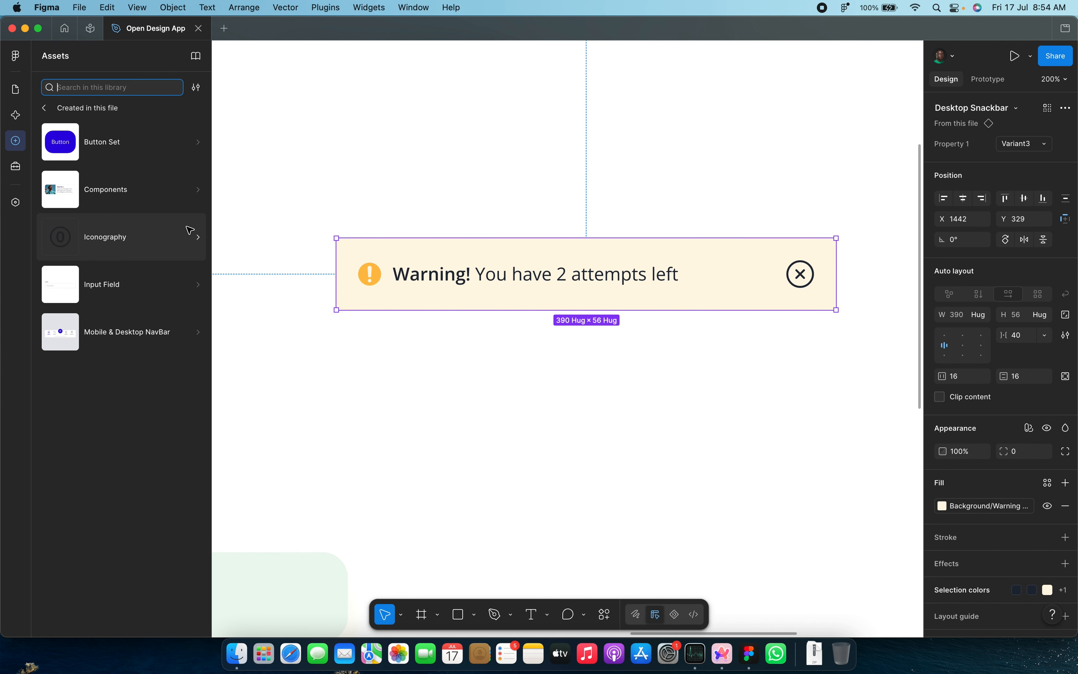
click(171, 234)
drag(87, 178, 496, 416)
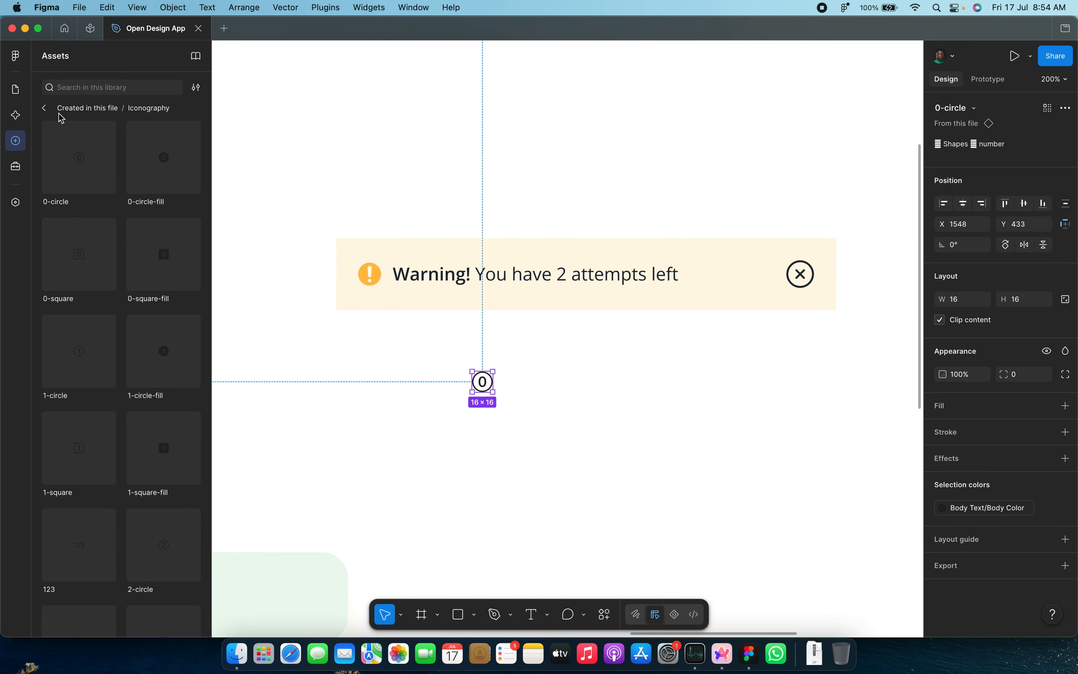
Step: Insert the input field from the Input Field library beside the 0-circle icon at X 1598, Y 454
click(44, 108)
click(140, 278)
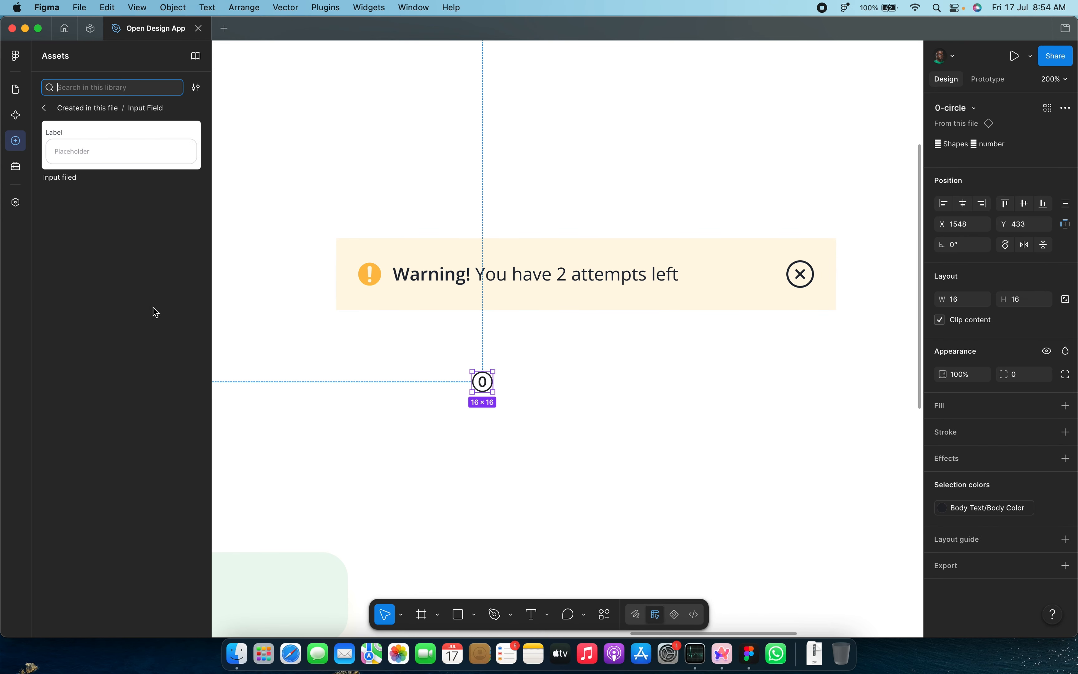
drag(114, 142, 701, 400)
scroll(701, 400, down, 3)
scroll(701, 400, right, 2)
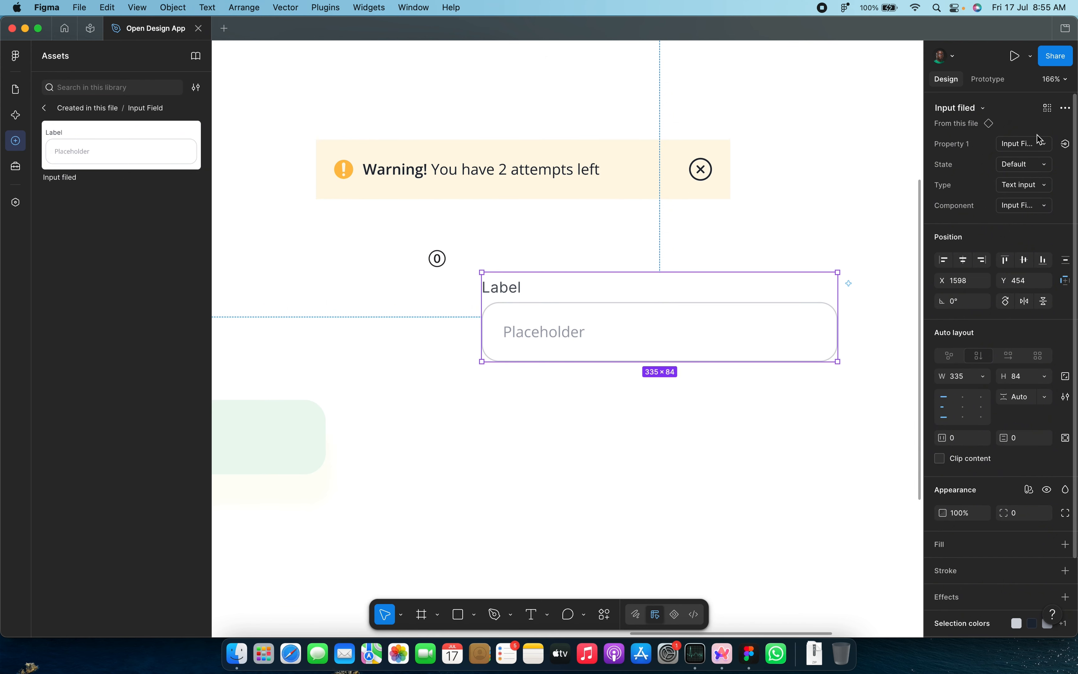
Step: Check the input field's Property 1 options and set its State to Complete
click(1048, 144)
click(1044, 146)
click(1044, 146)
click(1033, 146)
click(1044, 168)
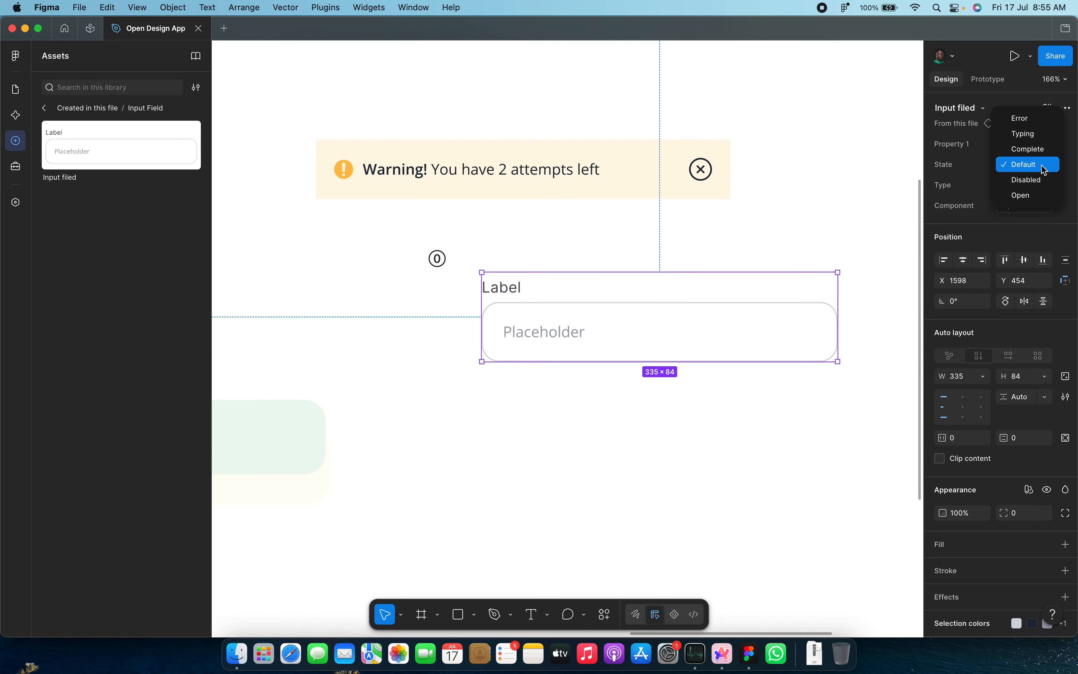
click(1035, 150)
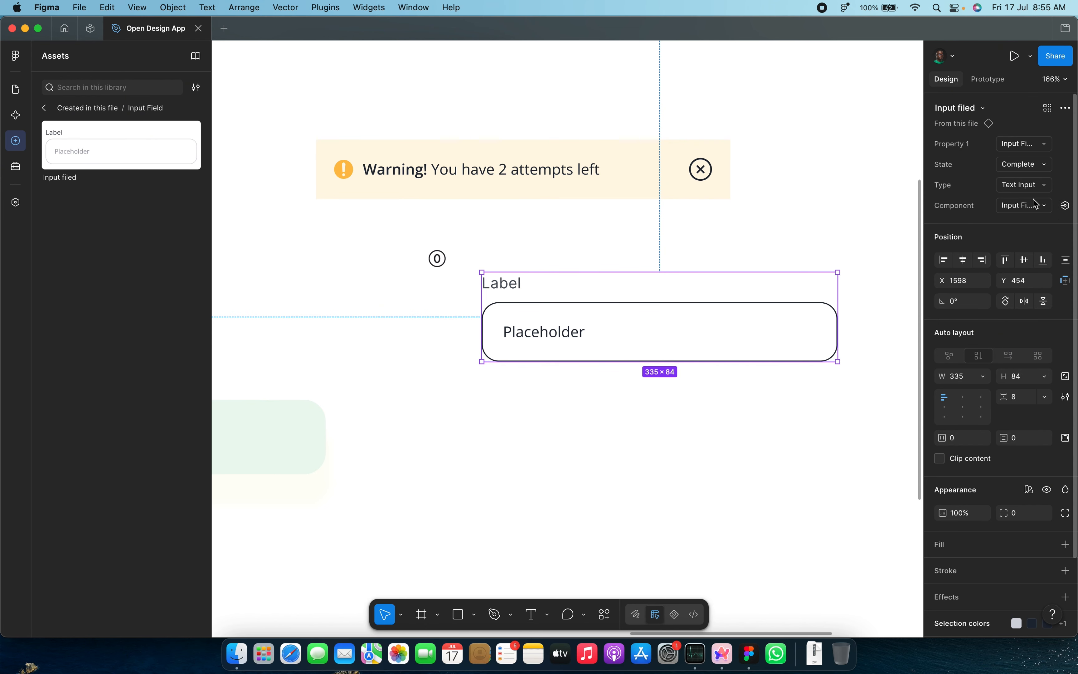
Step: Try the input field's Password, Money and Phone Number types, set its Type to Dropdown, and deselect it
click(1053, 187)
click(1054, 187)
click(1053, 188)
click(1052, 188)
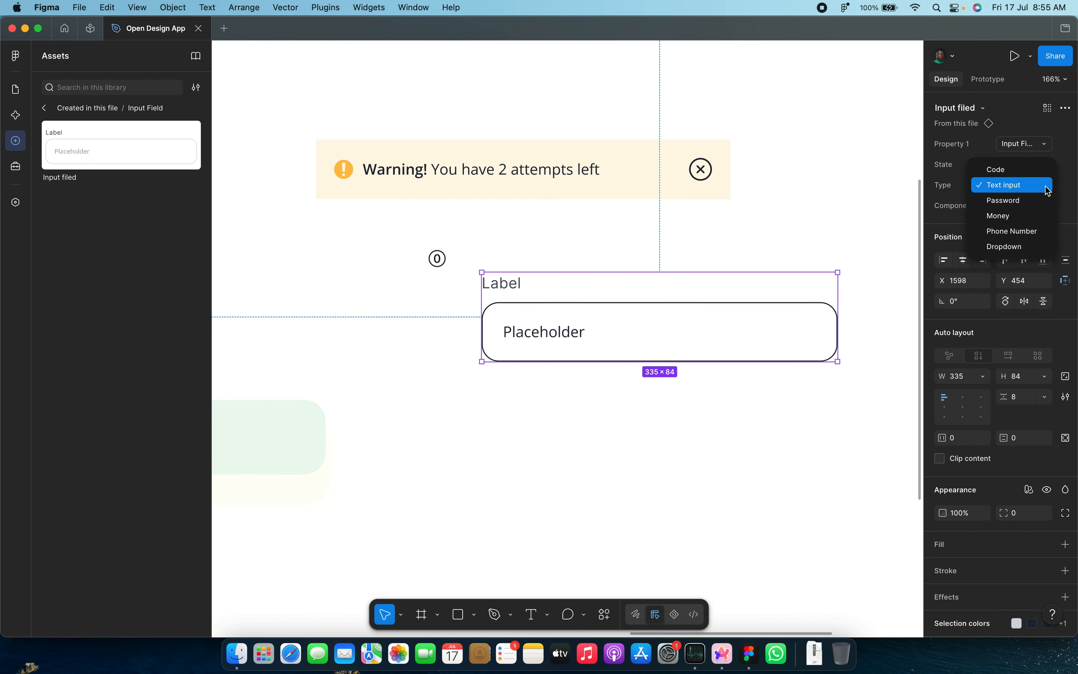
click(1034, 193)
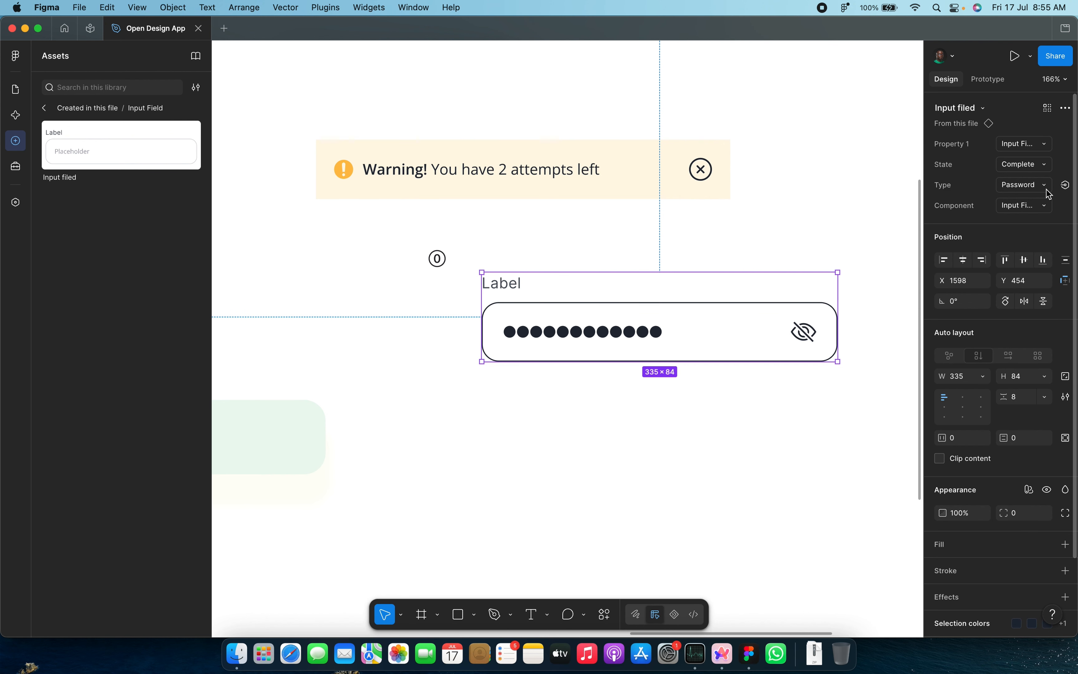
click(1046, 192)
click(1045, 200)
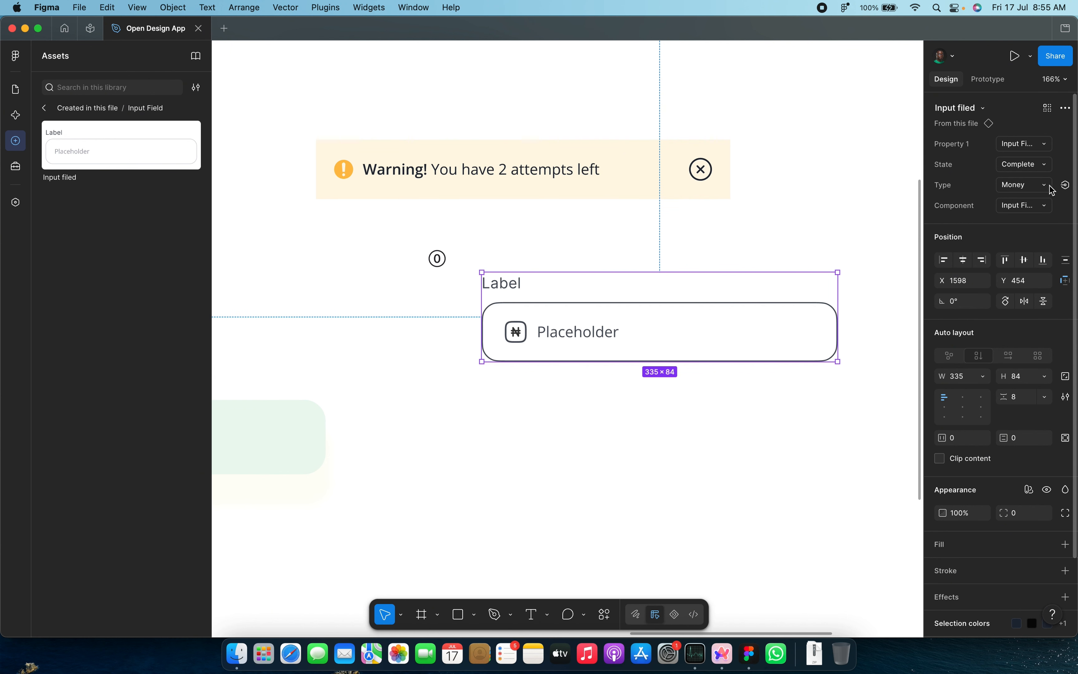
click(1047, 187)
click(1036, 203)
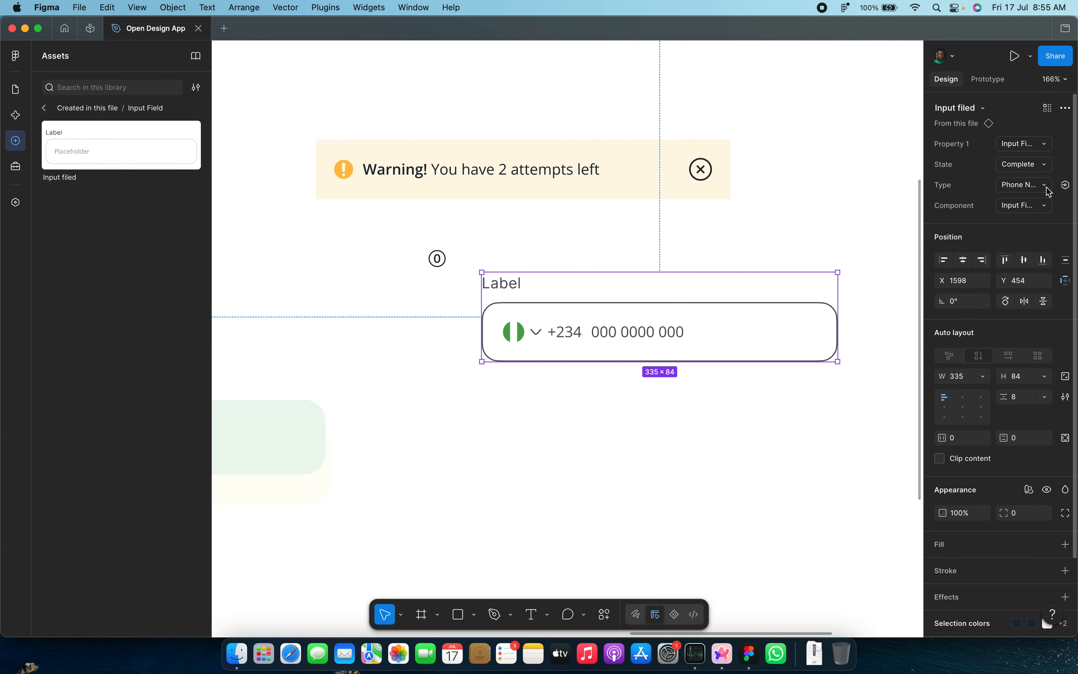
click(1046, 190)
click(1028, 204)
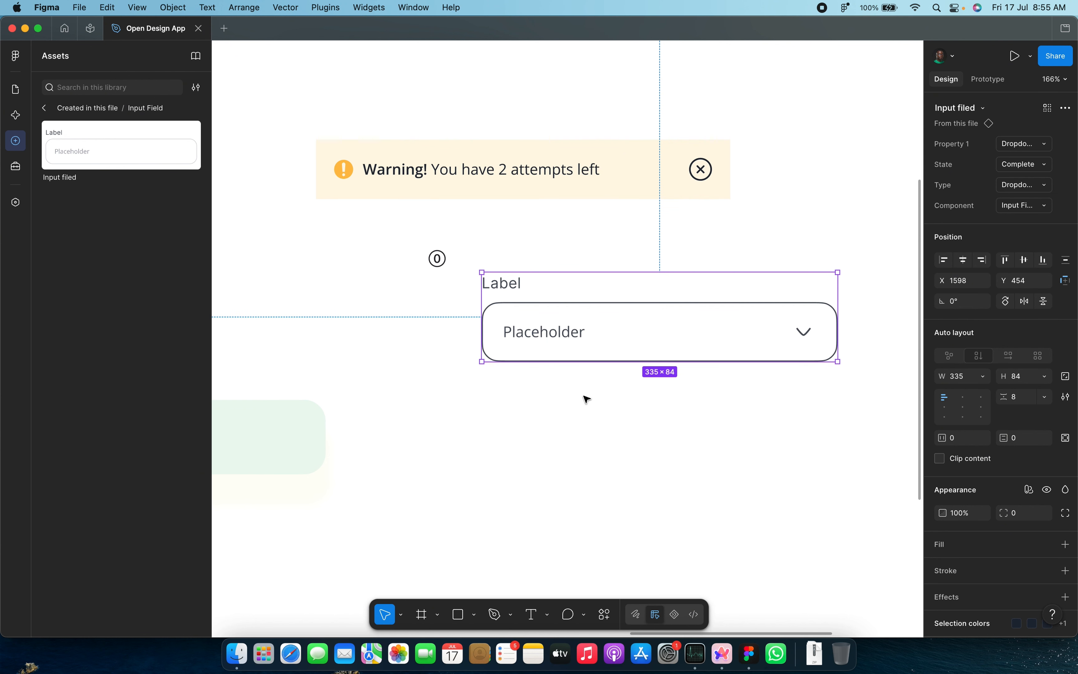
click(631, 414)
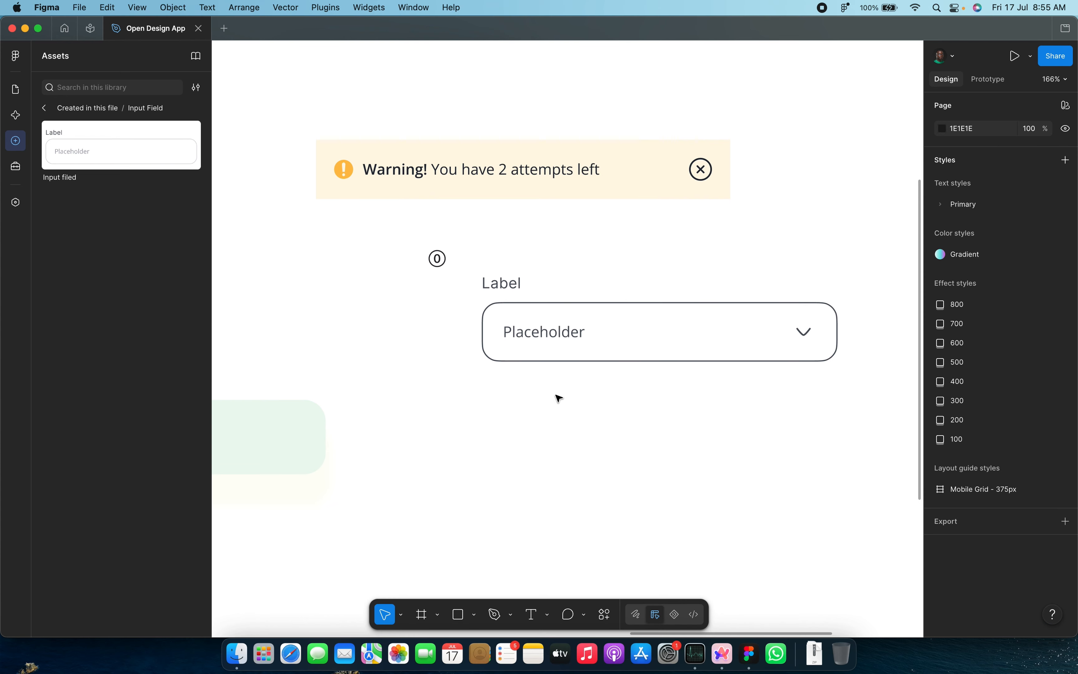
Step: Insert a Bottom Nav from the Mobile & Desktop NavBar library near the frame's upper right corner at X 1851, Y 89
click(45, 108)
click(703, 471)
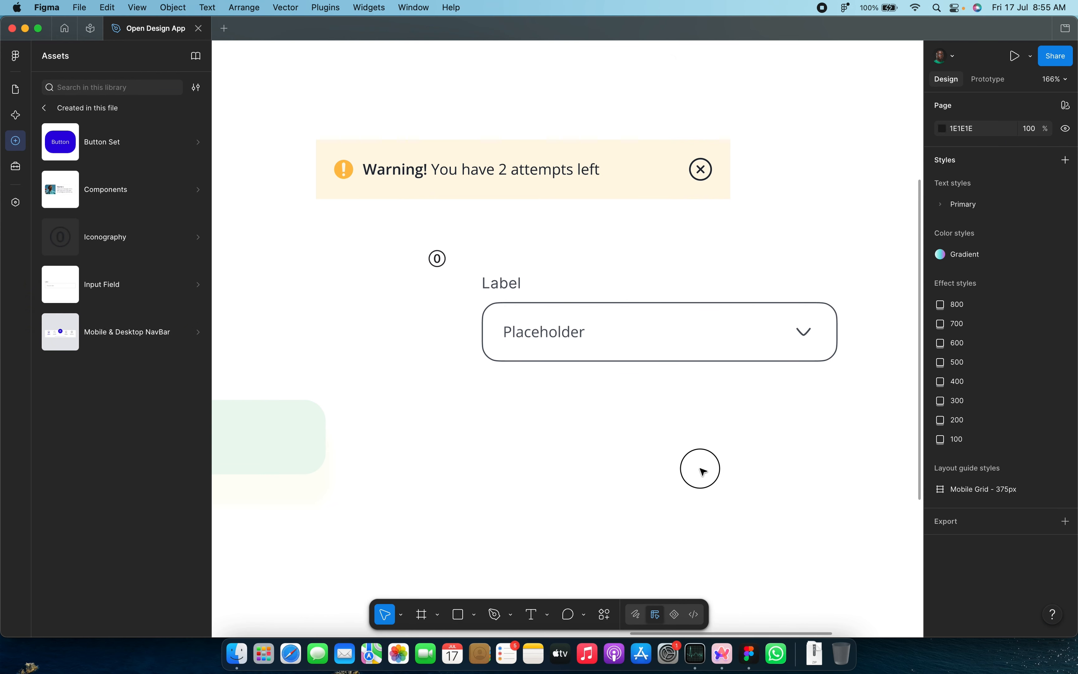
click(130, 332)
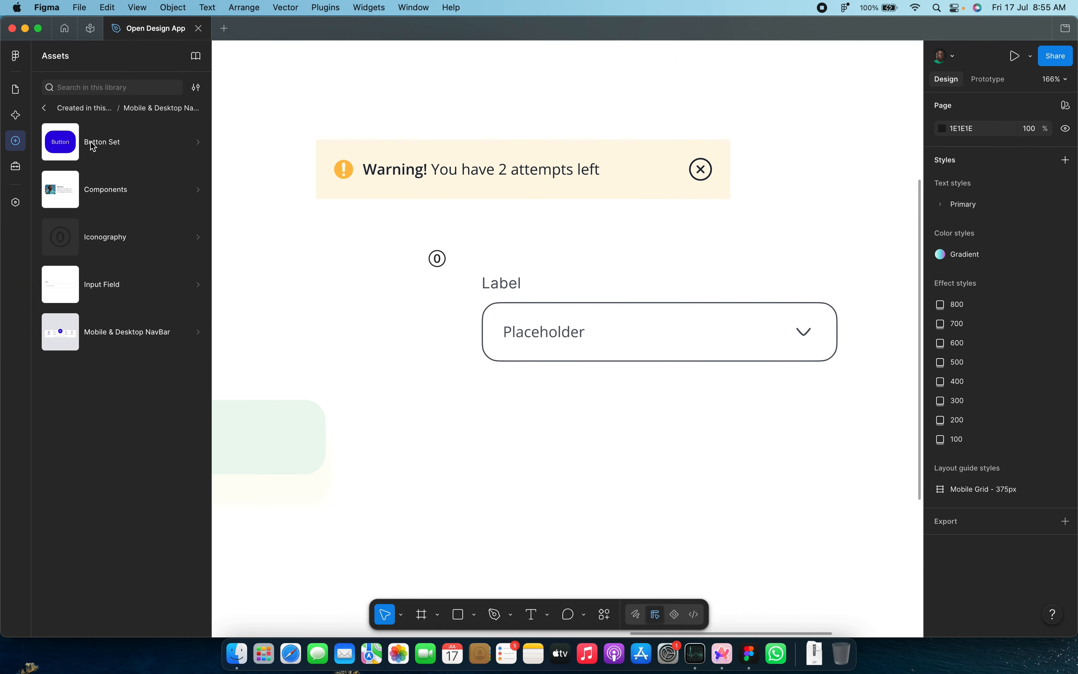
drag(83, 147, 756, 257)
scroll(633, 428, down, 10)
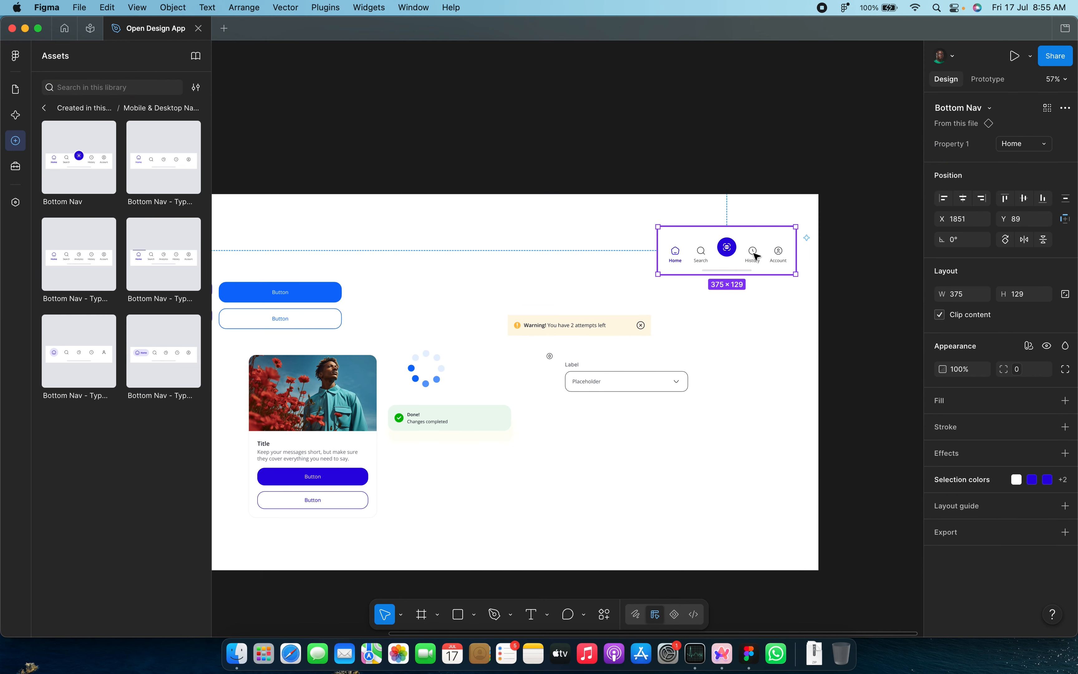
scroll(756, 257, right, 5)
scroll(755, 254, up, 1)
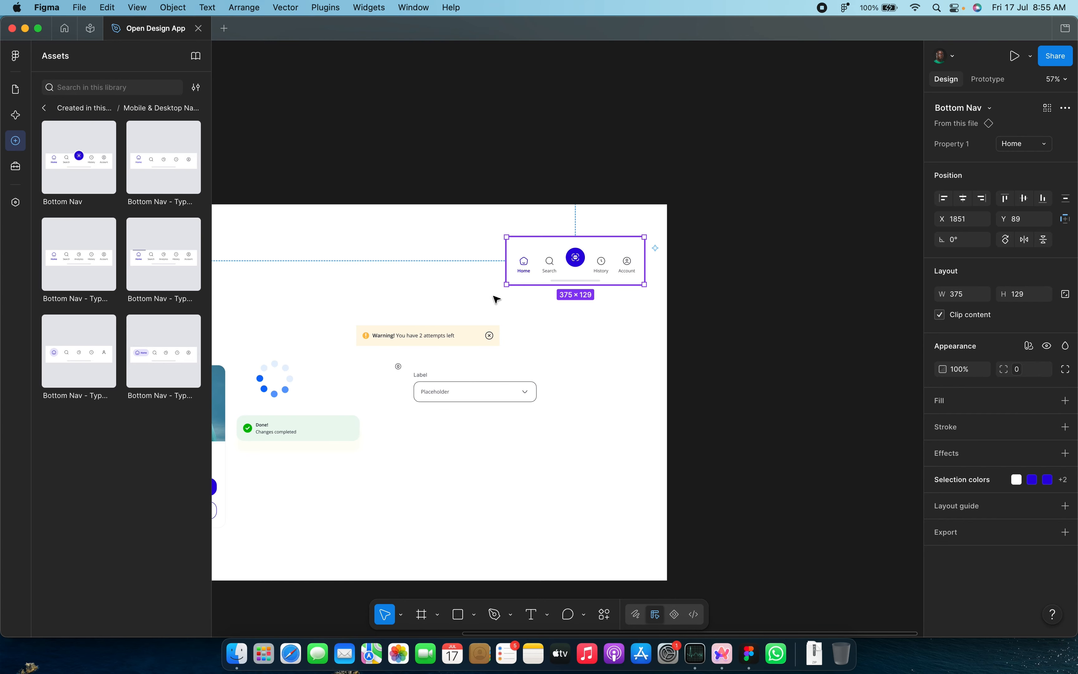
Step: Move the warning banner and the dropdown input field together up and left, away from the Bottom Nav
click(448, 344)
shift+click(440, 394)
drag(439, 394, 299, 311)
Step: Duplicate the Bottom Nav straight down into a column of five, spaced 145 px apart from Y 89 to Y 669
scroll(577, 259, up, 5)
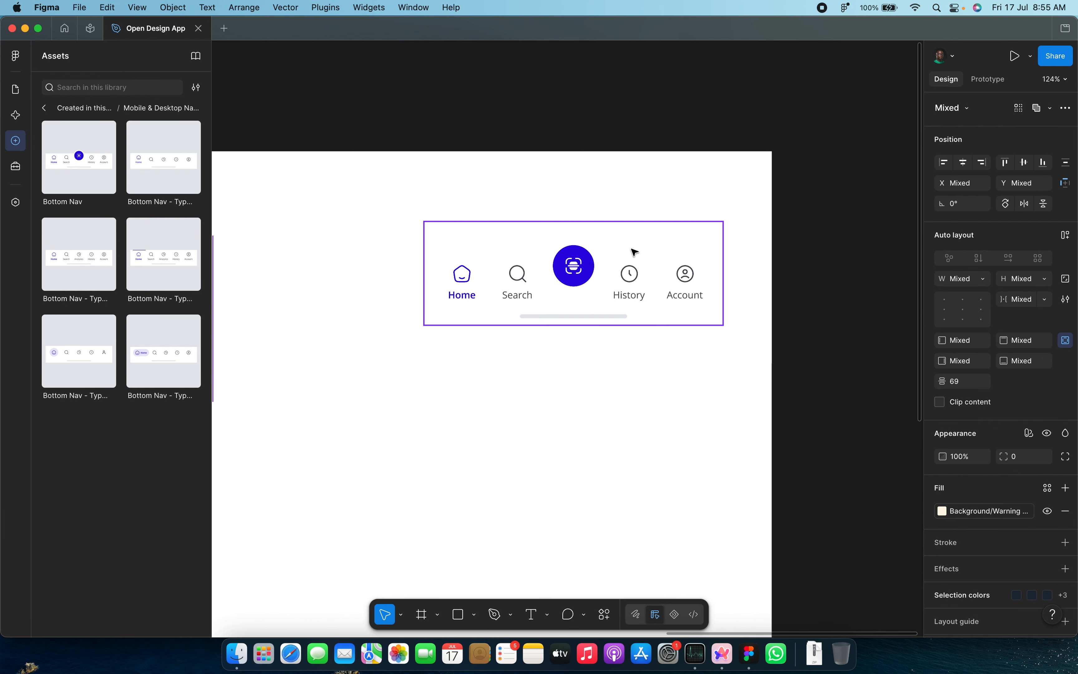
click(635, 252)
drag(633, 250, 638, 349)
key(super+d)
key(super+d)
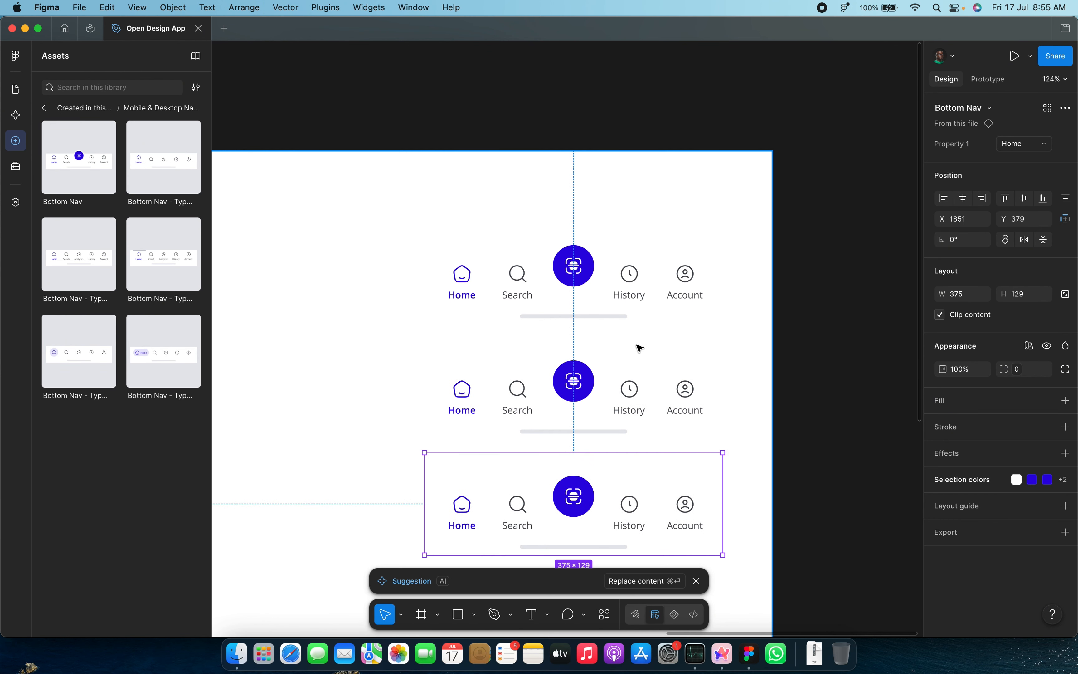
scroll(638, 349, down, 5)
key(super+d)
scroll(636, 349, down, 2)
scroll(635, 346, down, 5)
Step: Set Property 1 to Search on the second Bottom Nav and to History on the third
click(616, 179)
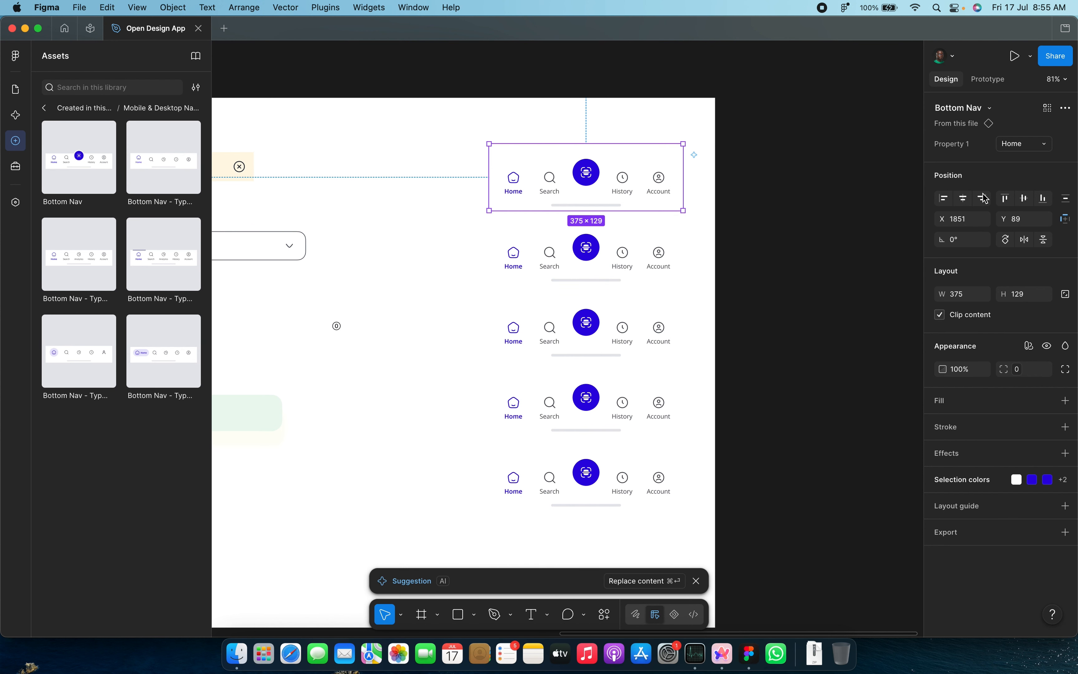
click(652, 246)
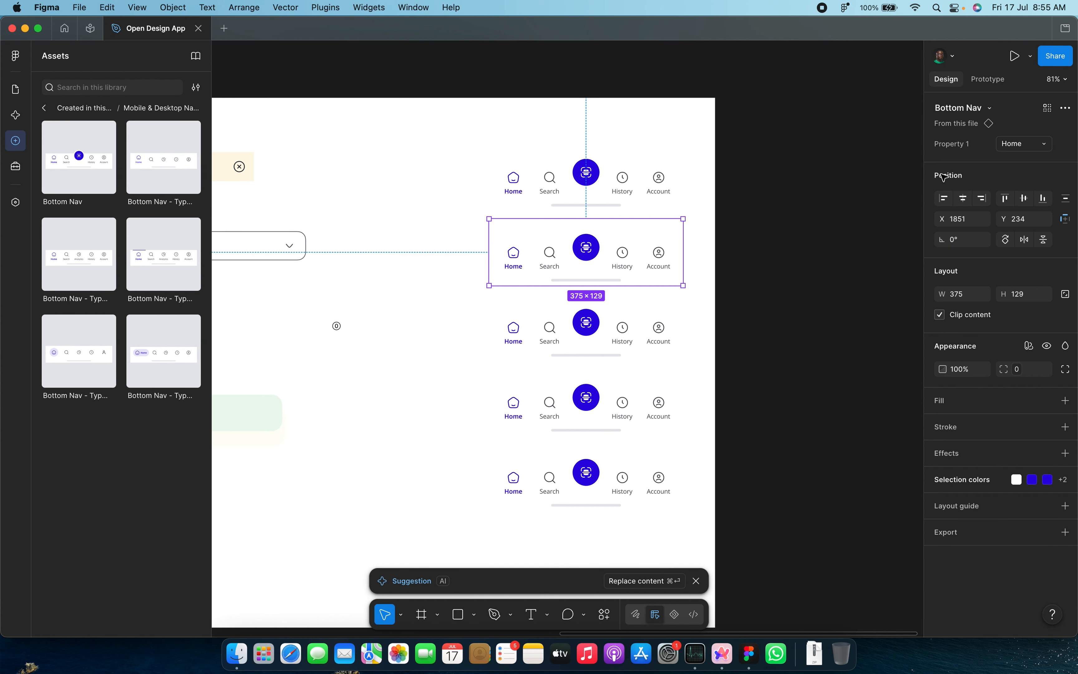
click(1037, 150)
click(1035, 160)
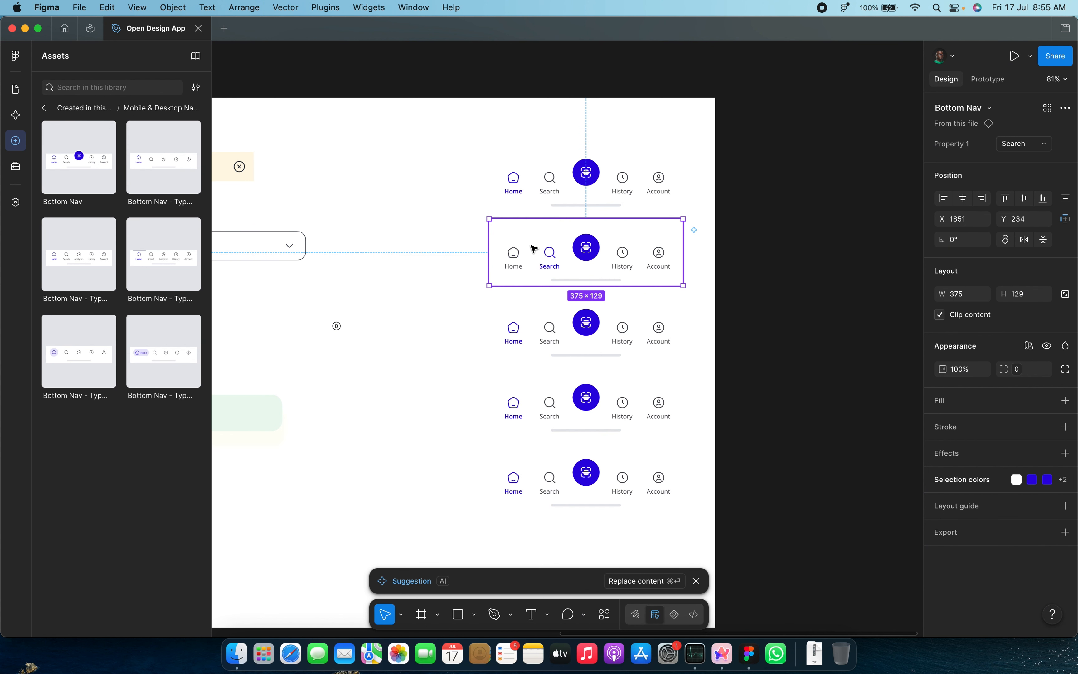
click(617, 322)
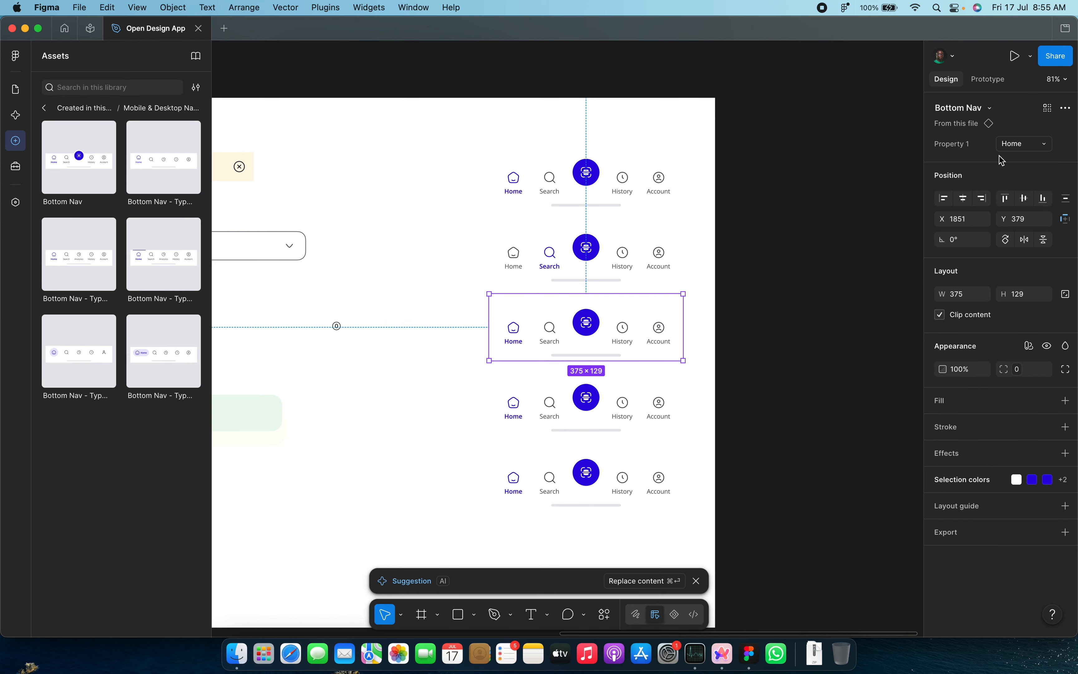
click(1016, 147)
click(1024, 174)
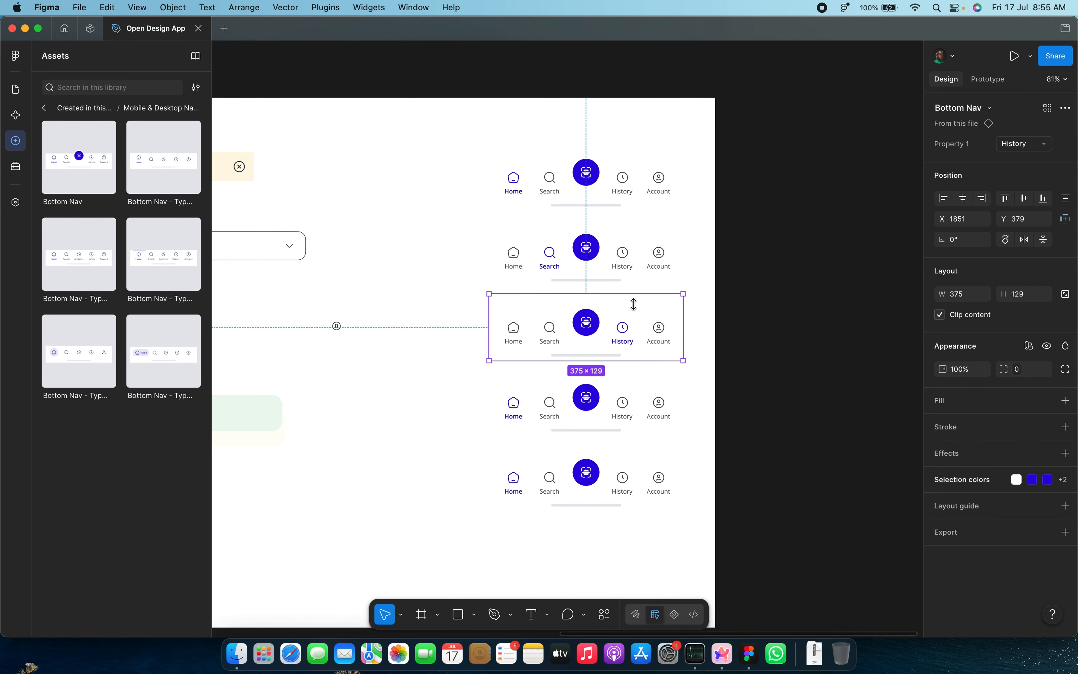
Step: Set Property 1 to Account on the fourth Bottom Nav and to Empty on the fifth, and deselect it
click(624, 391)
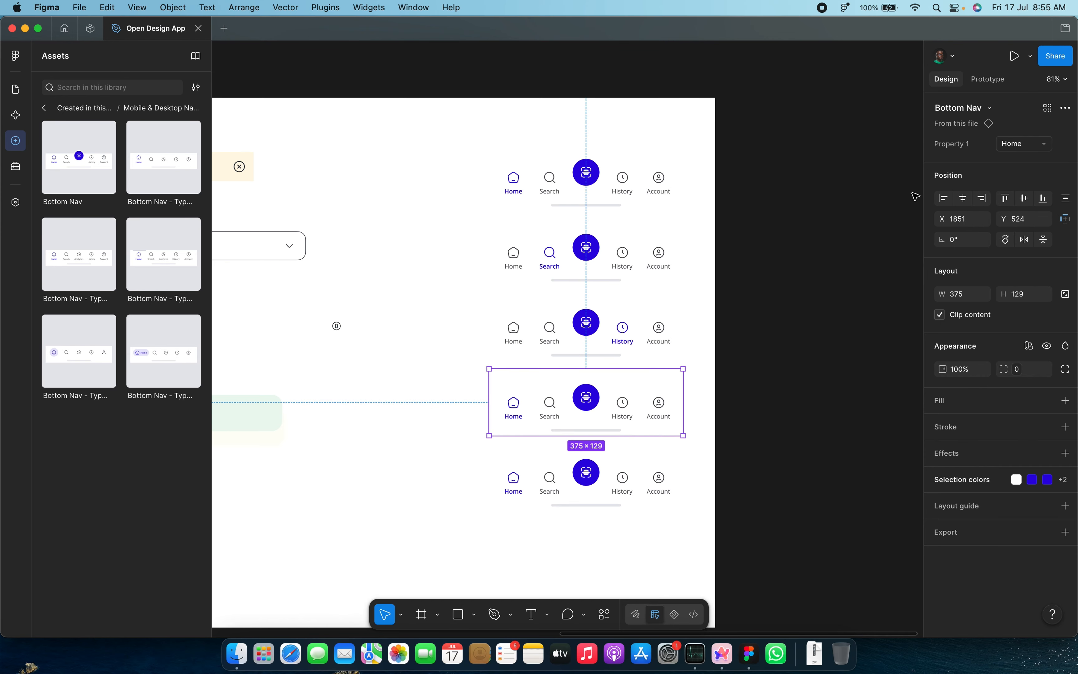
click(1024, 144)
click(1024, 191)
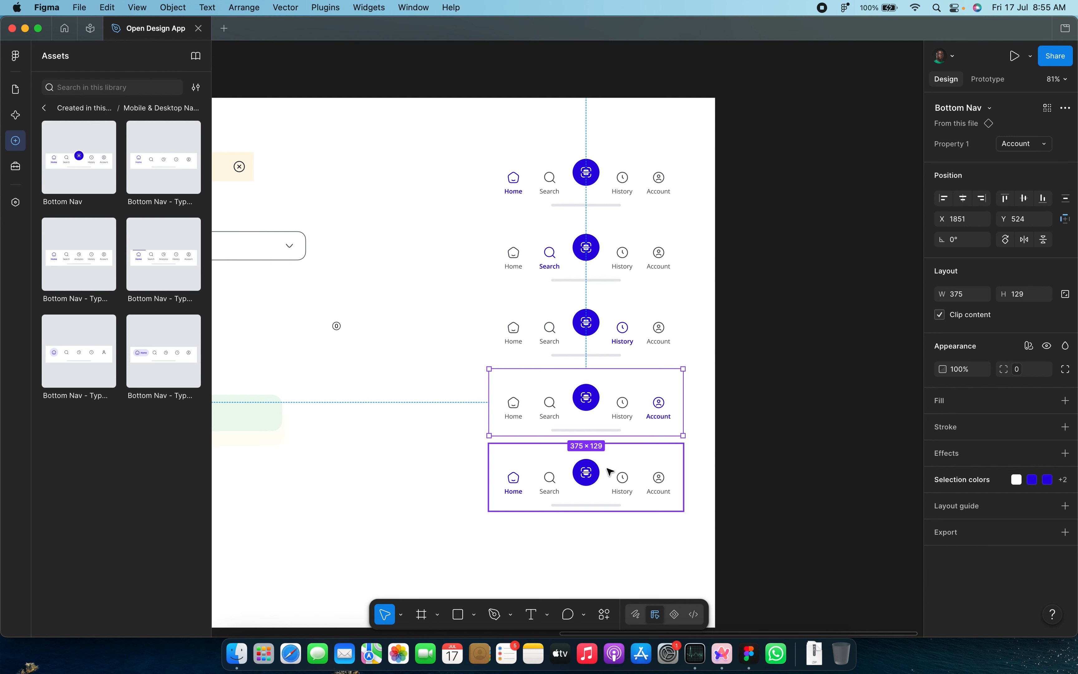
click(606, 468)
click(1015, 145)
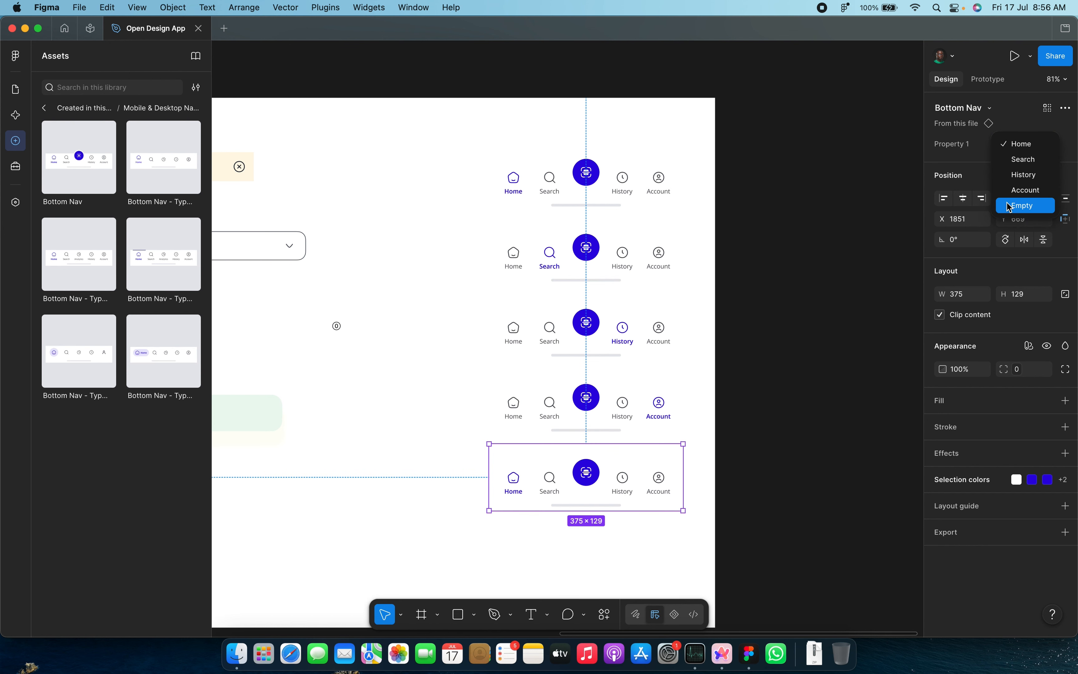
click(1023, 206)
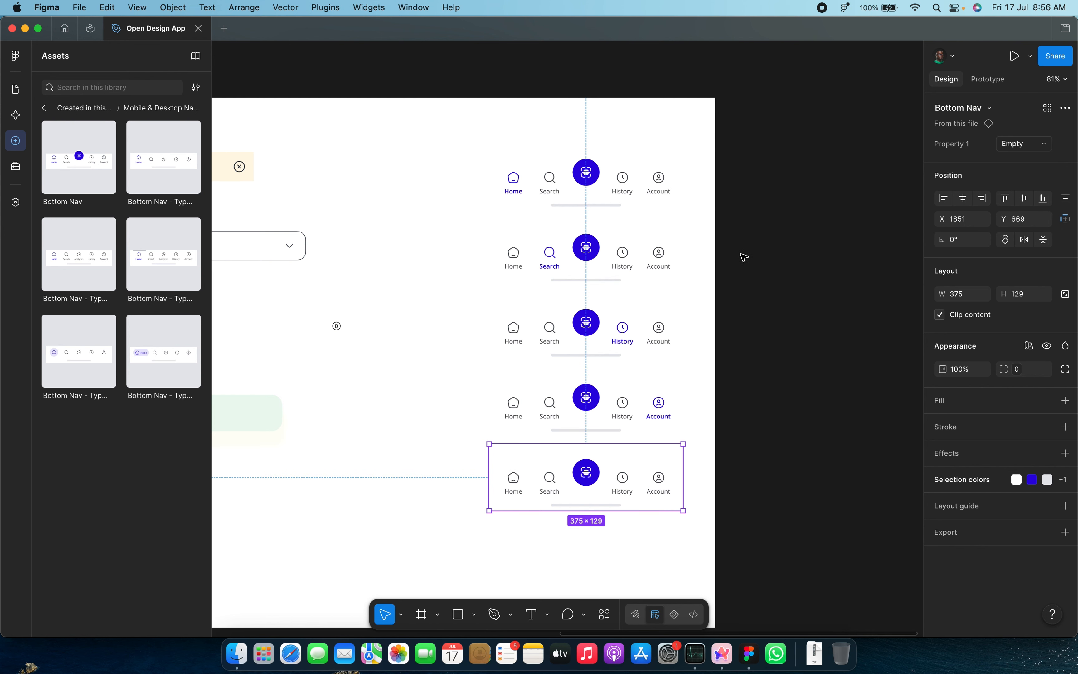
click(798, 290)
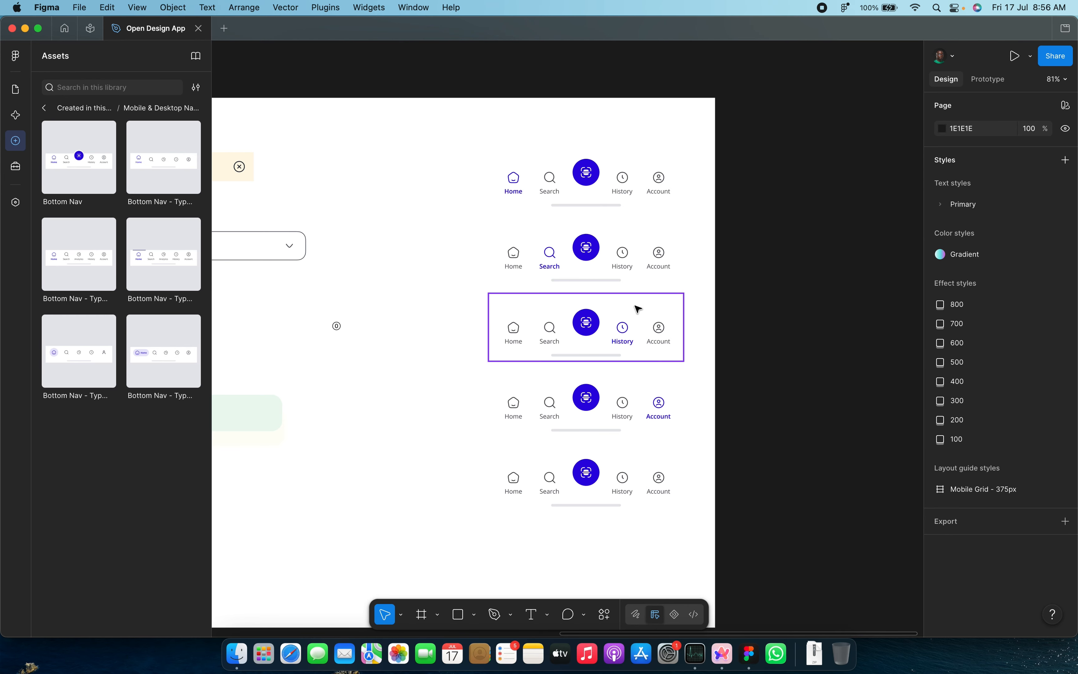
Step: Delete all five Bottom Nav instances from the frame
click(581, 194)
shift+click(579, 267)
shift+click(578, 343)
shift+click(577, 417)
shift+click(577, 471)
key(Delete)
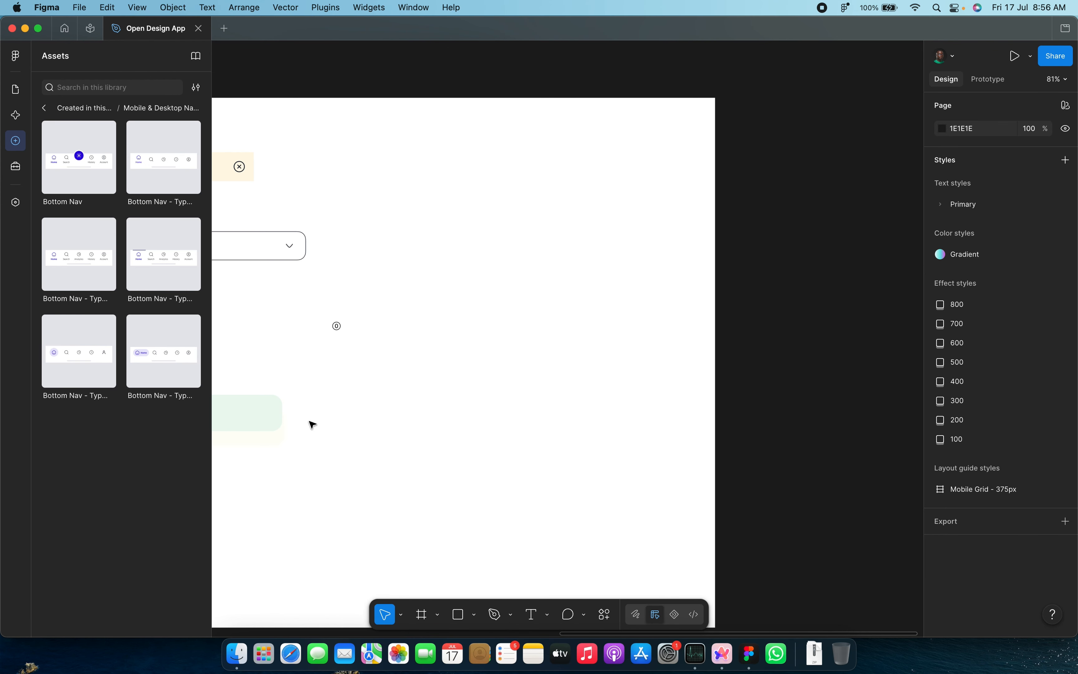
Step: Insert a Bottom Nav - Type A at X 1766 and duplicate it downward into a column of six, 136 px apart
drag(159, 152, 550, 307)
key(super+d)
key(super+d)
key(super+d)
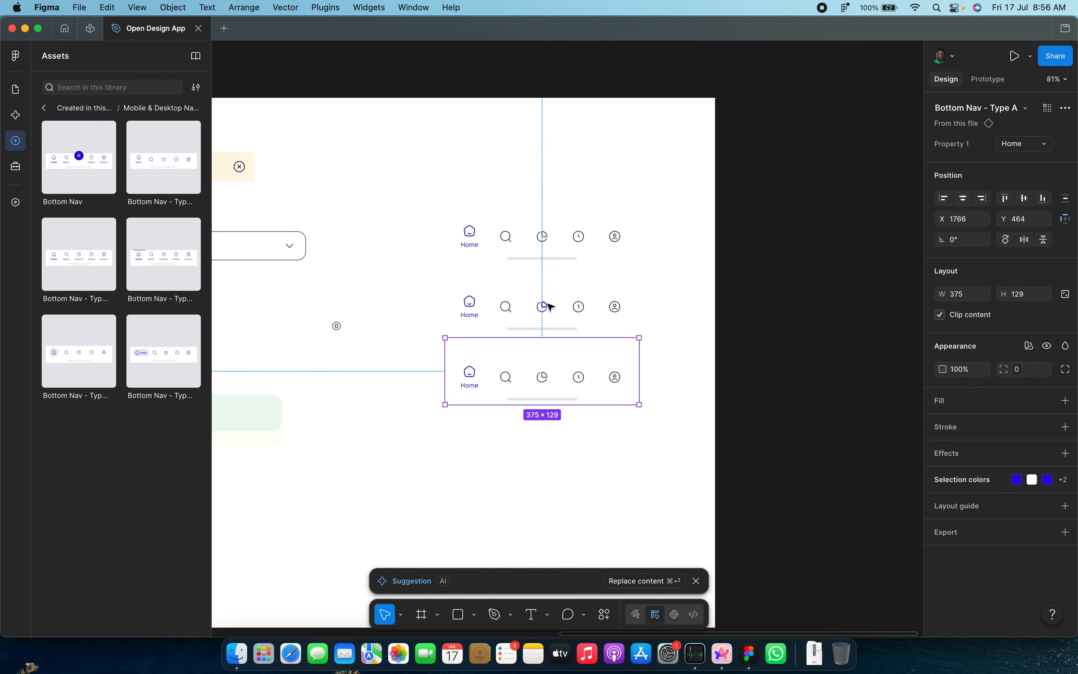
scroll(550, 307, down, 1)
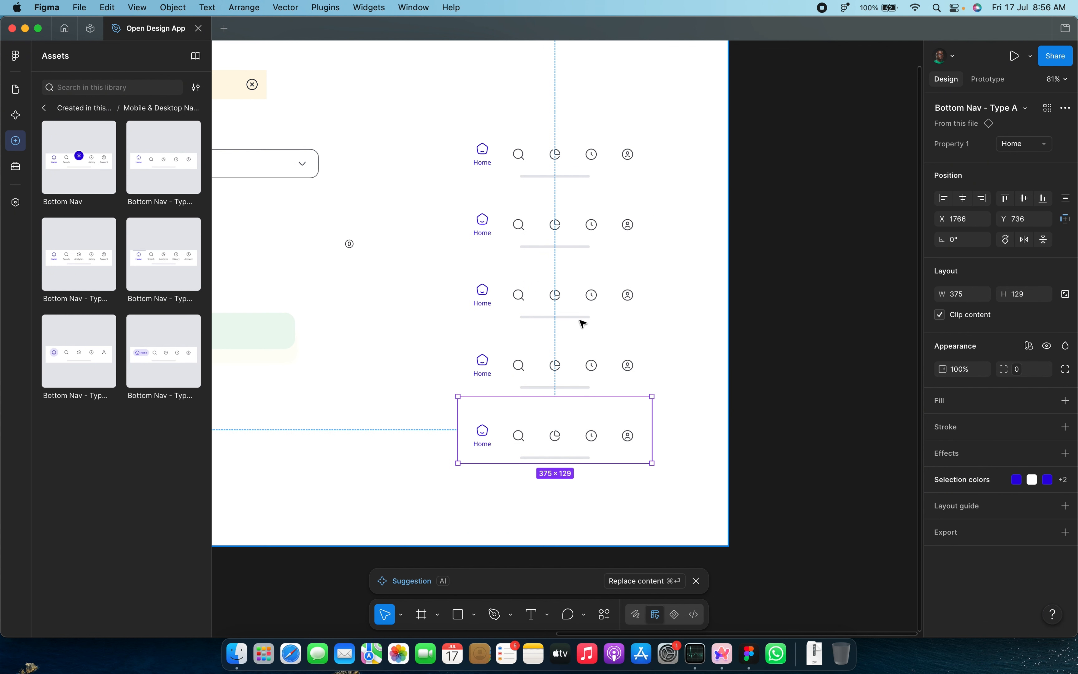
key(super+d)
Step: Set Property 1 to Search on the second Type A Bottom Nav and to Analytic on the third
click(563, 173)
click(549, 240)
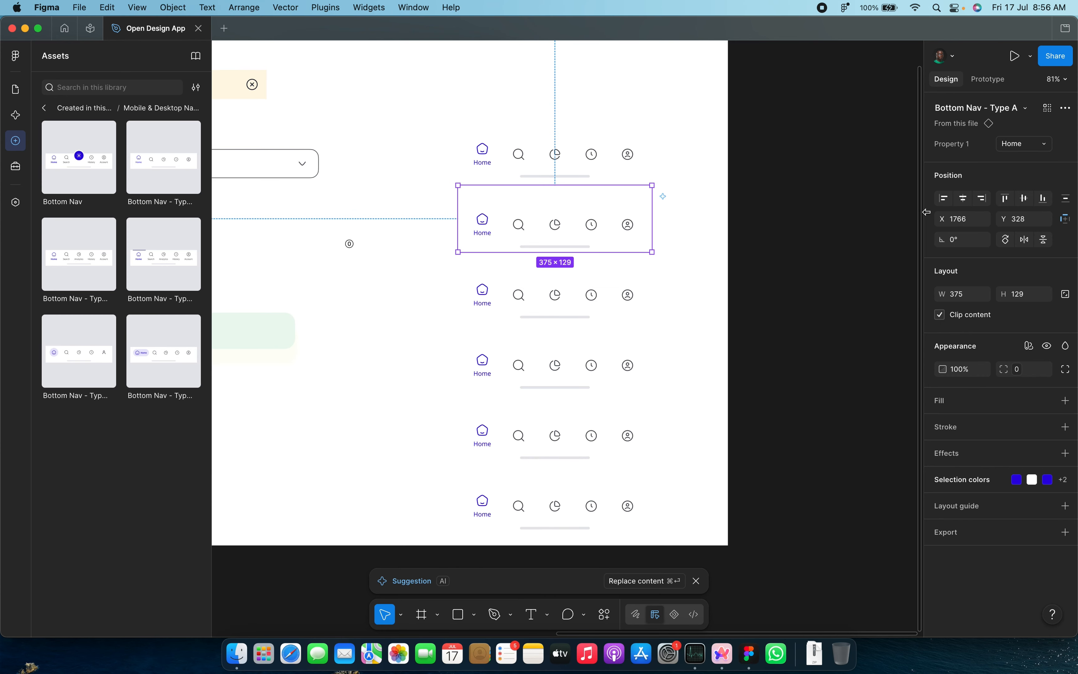
click(1027, 151)
click(1024, 159)
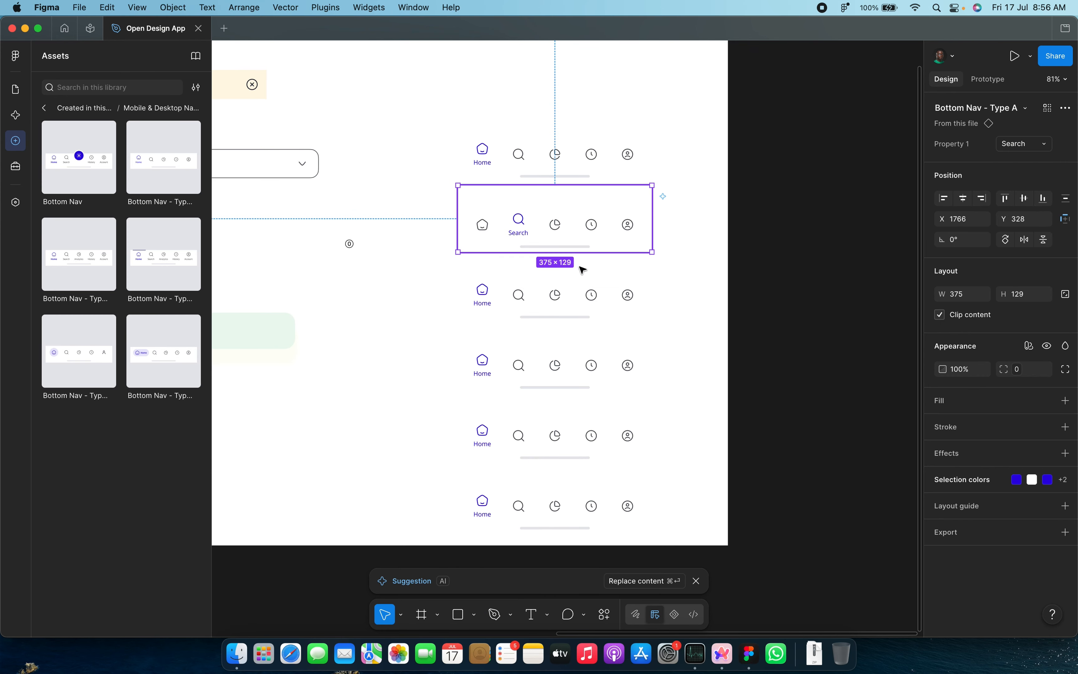
key(Tab)
click(1033, 149)
click(1015, 174)
Step: Set Property 1 to History on the fourth Type A Bottom Nav and to Account on the fifth
click(584, 356)
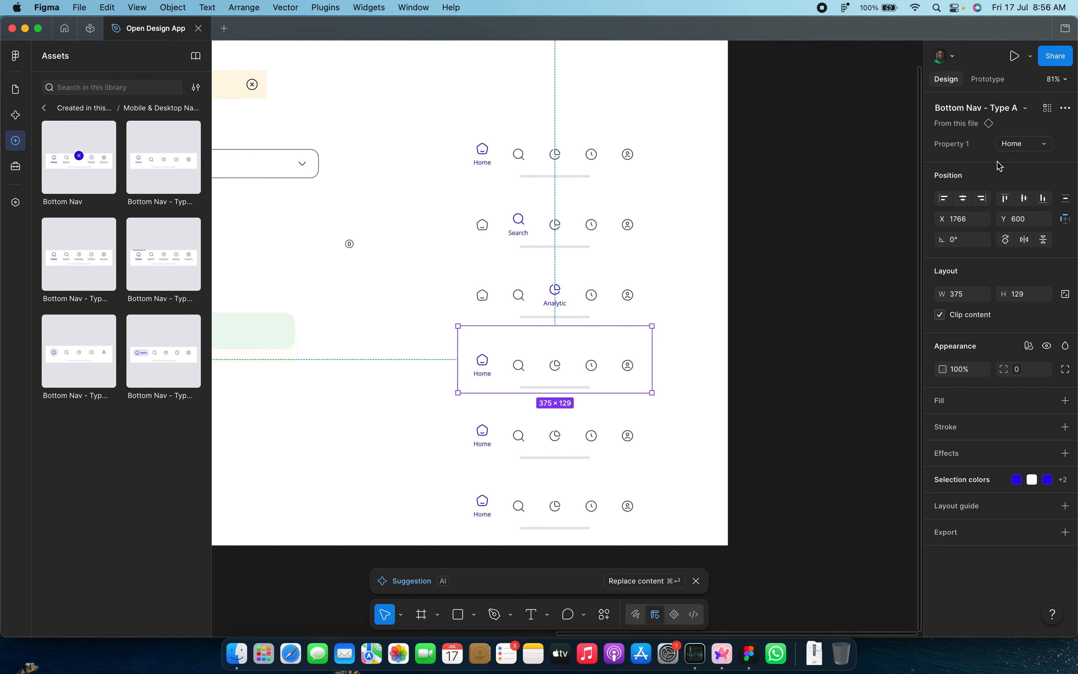
click(1038, 144)
click(1024, 190)
click(620, 428)
click(1029, 144)
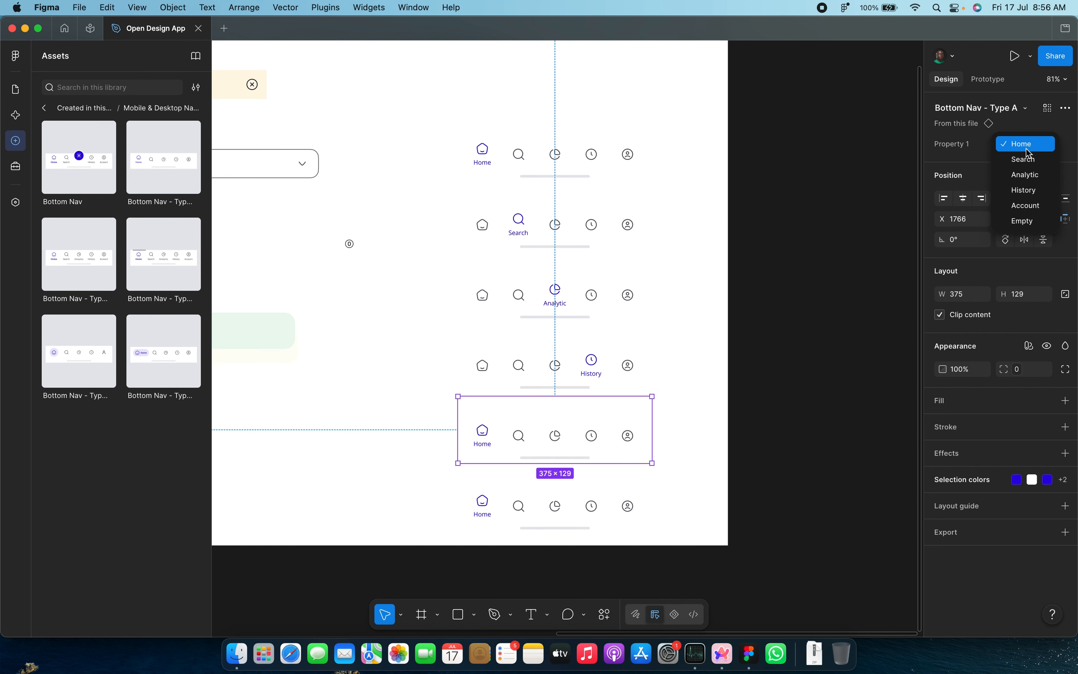
click(1025, 206)
Step: Set Property 1 to Empty on the sixth Type A Bottom Nav and deselect it
click(638, 507)
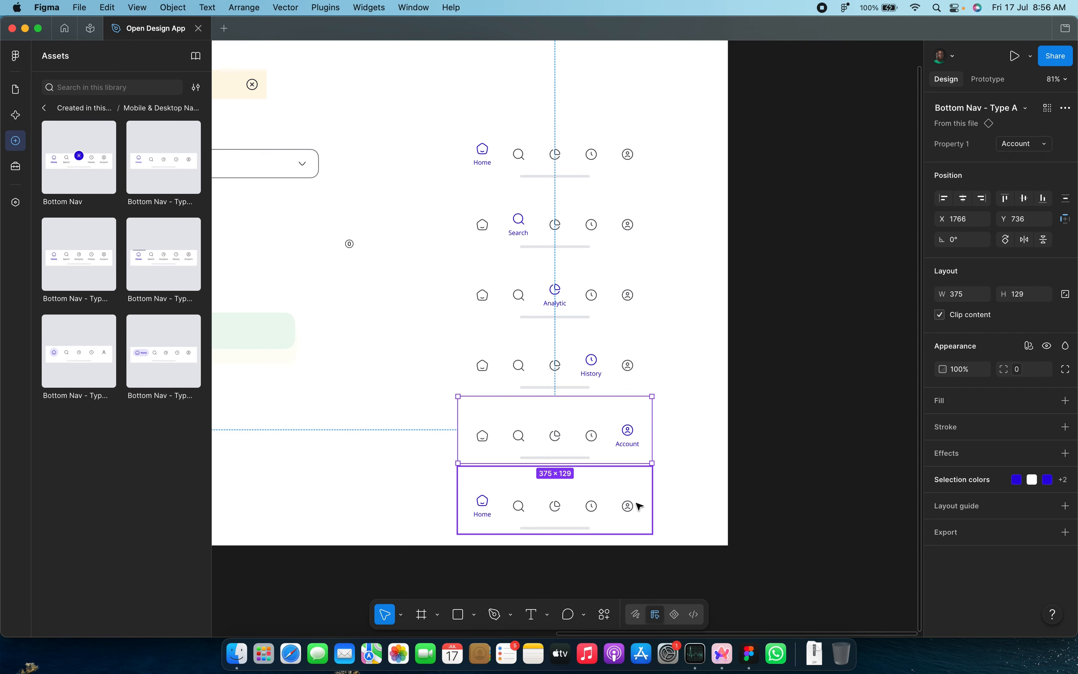
click(1039, 147)
click(1032, 221)
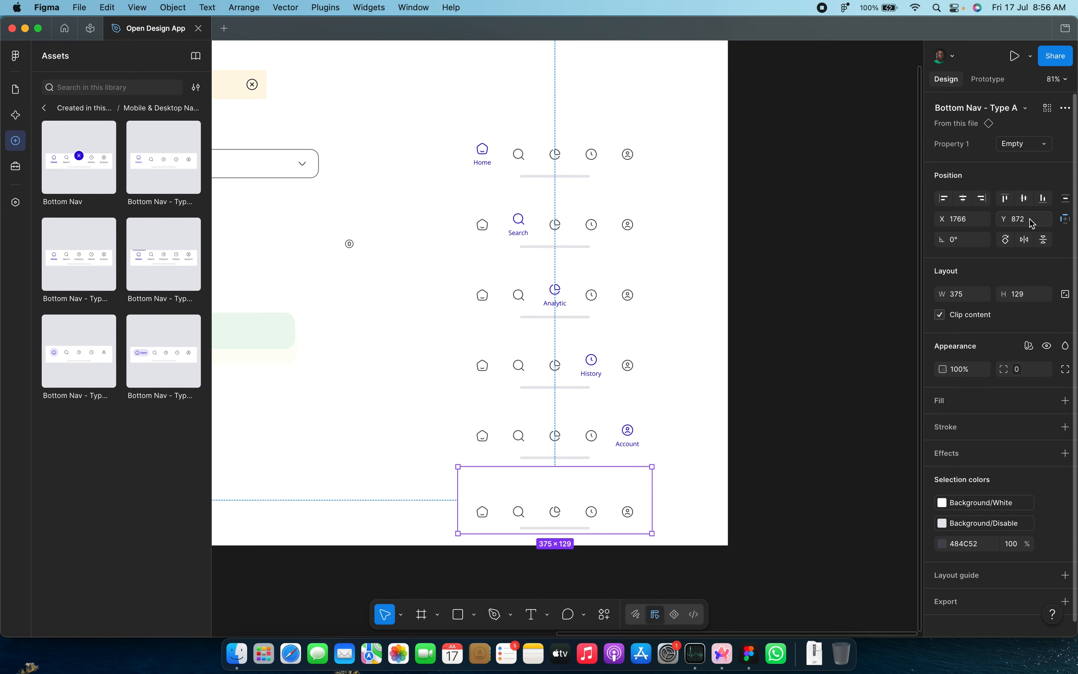
click(818, 305)
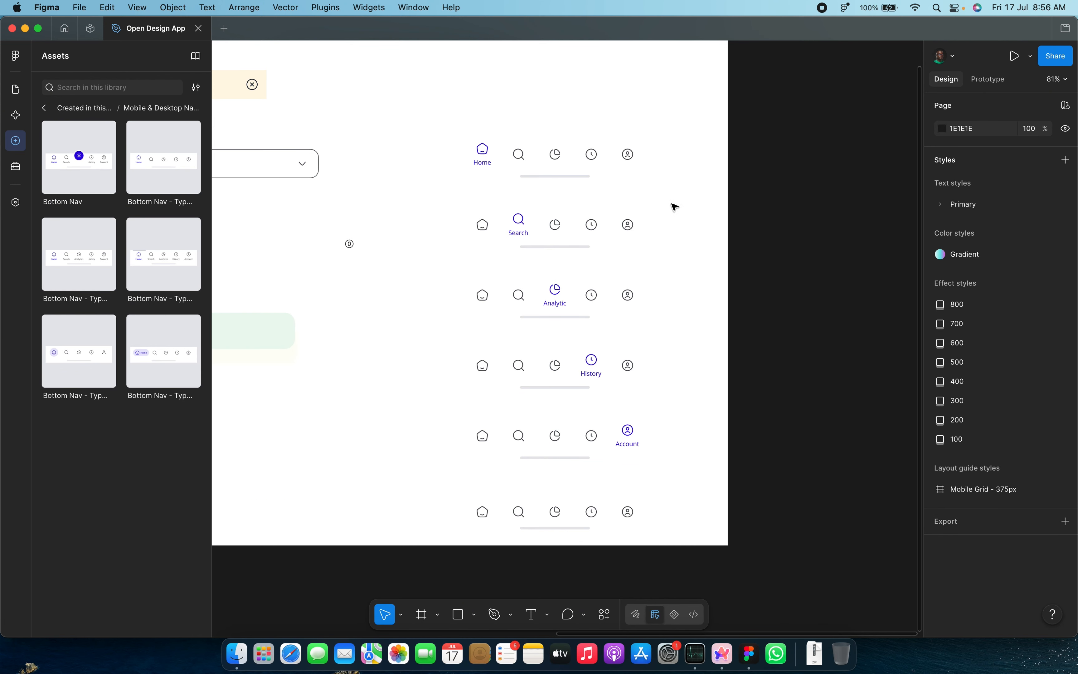
Step: Insert the four remaining Bottom Nav types beside the Type A column, placing Type E above the others at X 1525, Y 80
drag(72, 272, 316, 308)
drag(164, 264, 369, 397)
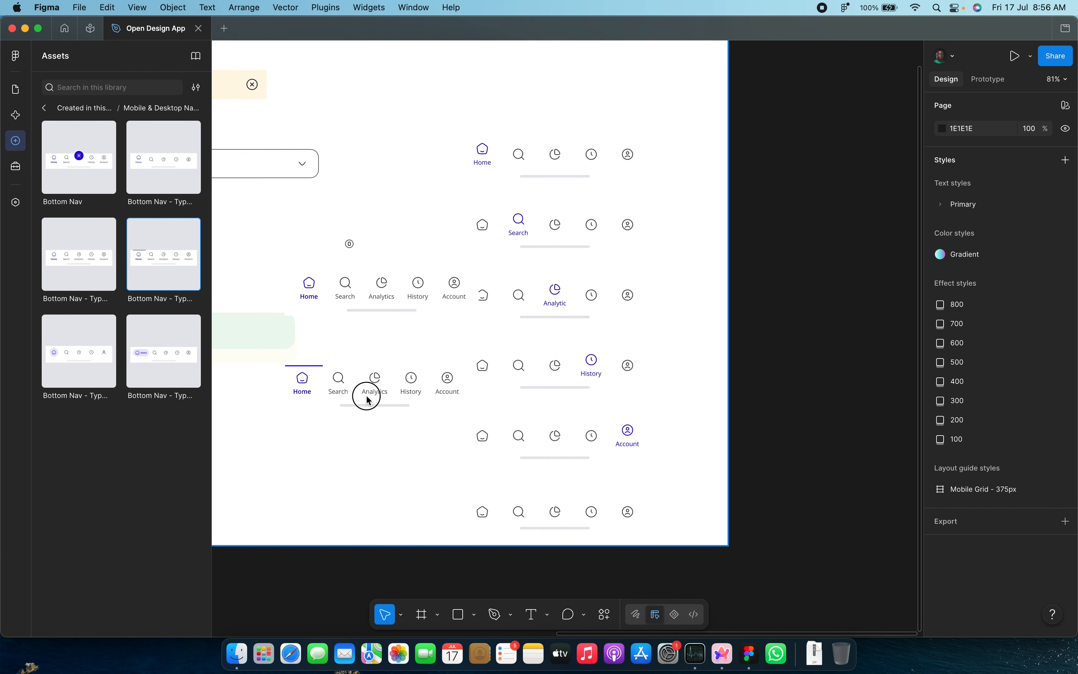
drag(92, 356, 392, 467)
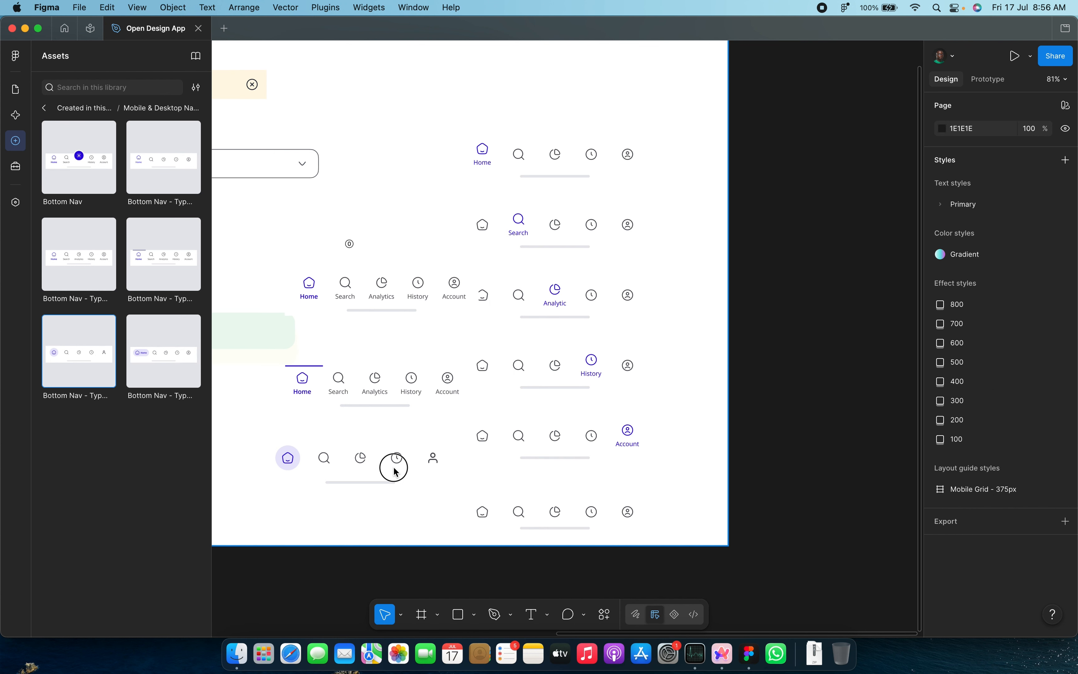
drag(168, 360, 439, 125)
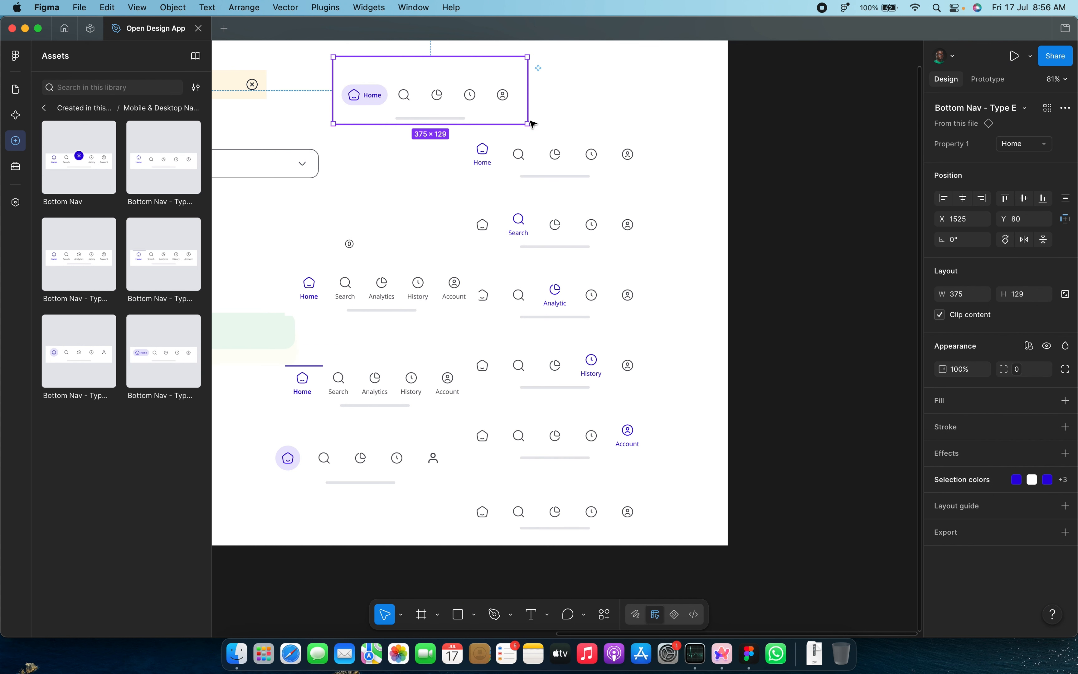
scroll(510, 332, down, 5)
scroll(509, 332, up, 2)
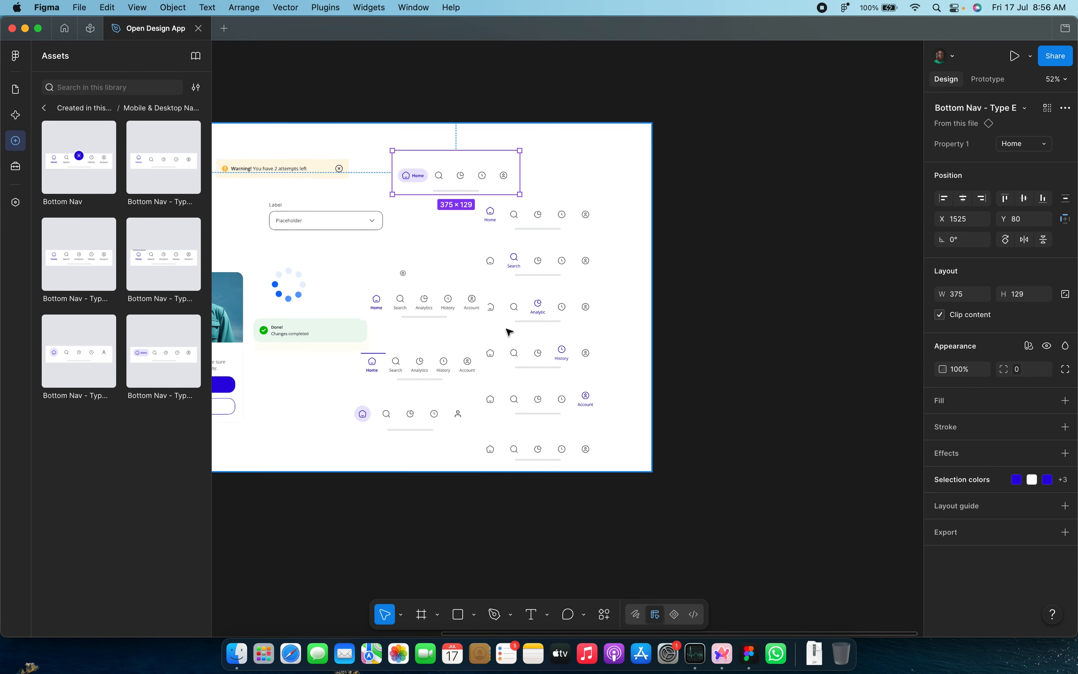
scroll(510, 332, left, 5)
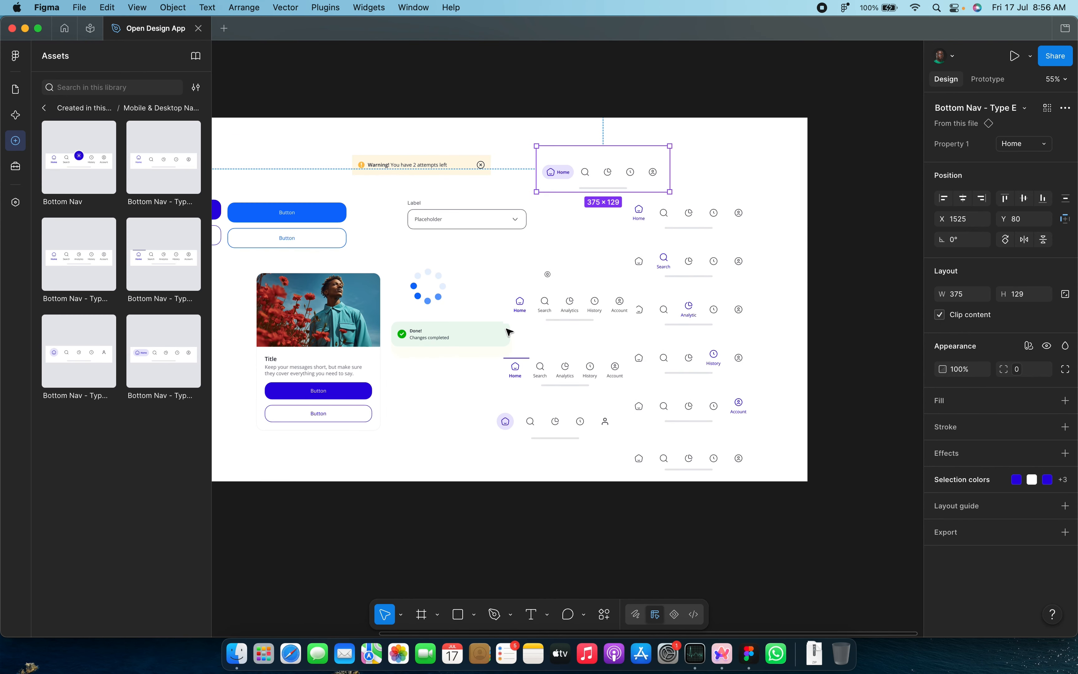